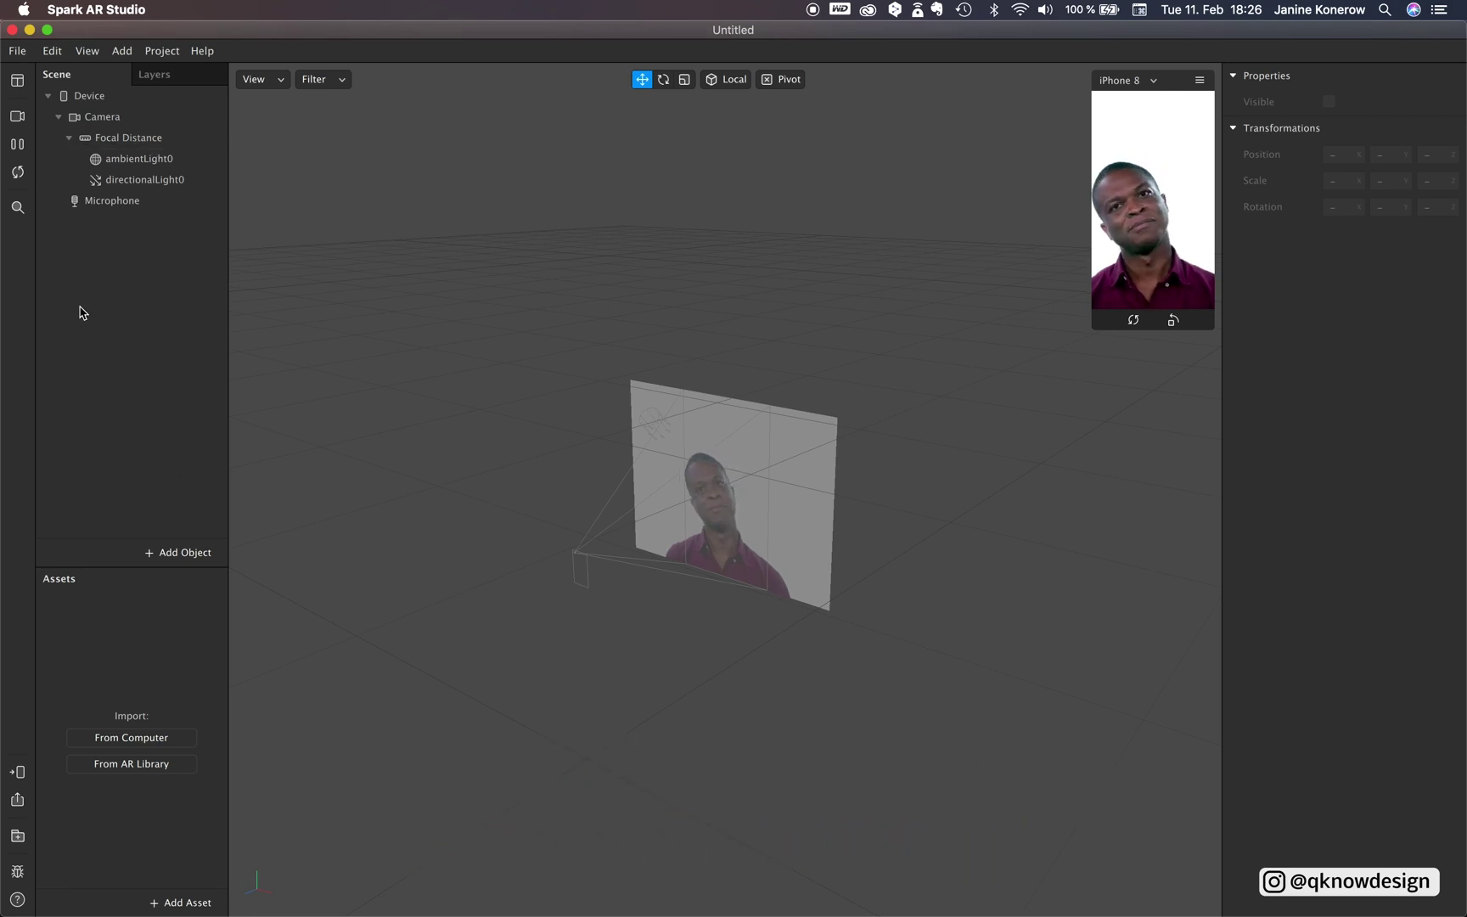
- Preview the FaceTime HD webcam feed and enlarge the Simulator window
left_click(17, 117)
left_click(146, 150)
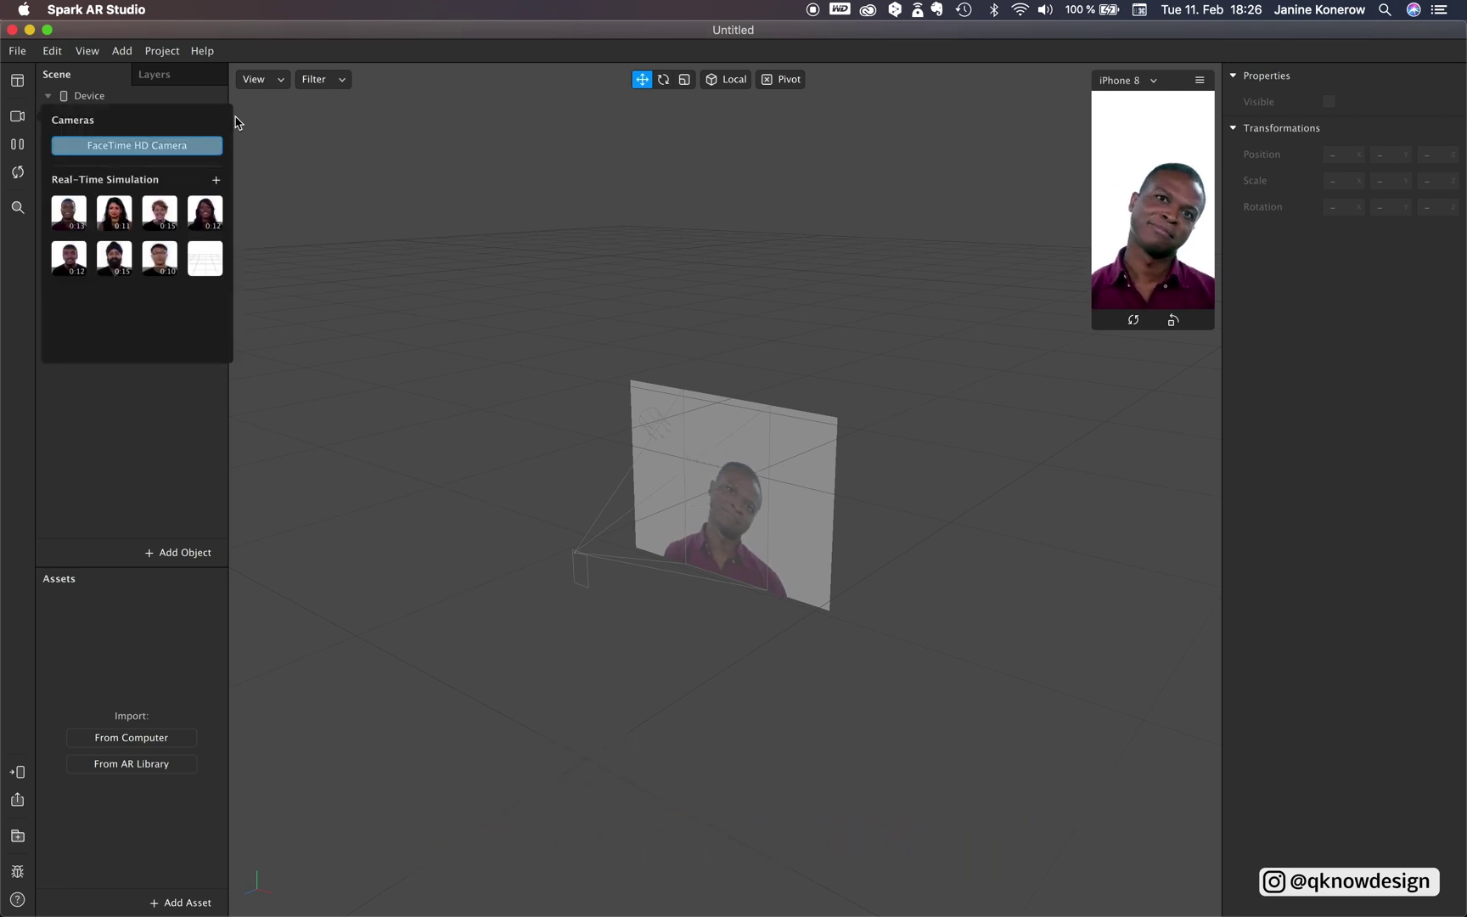
left_click_drag(1095, 330, 1035, 428)
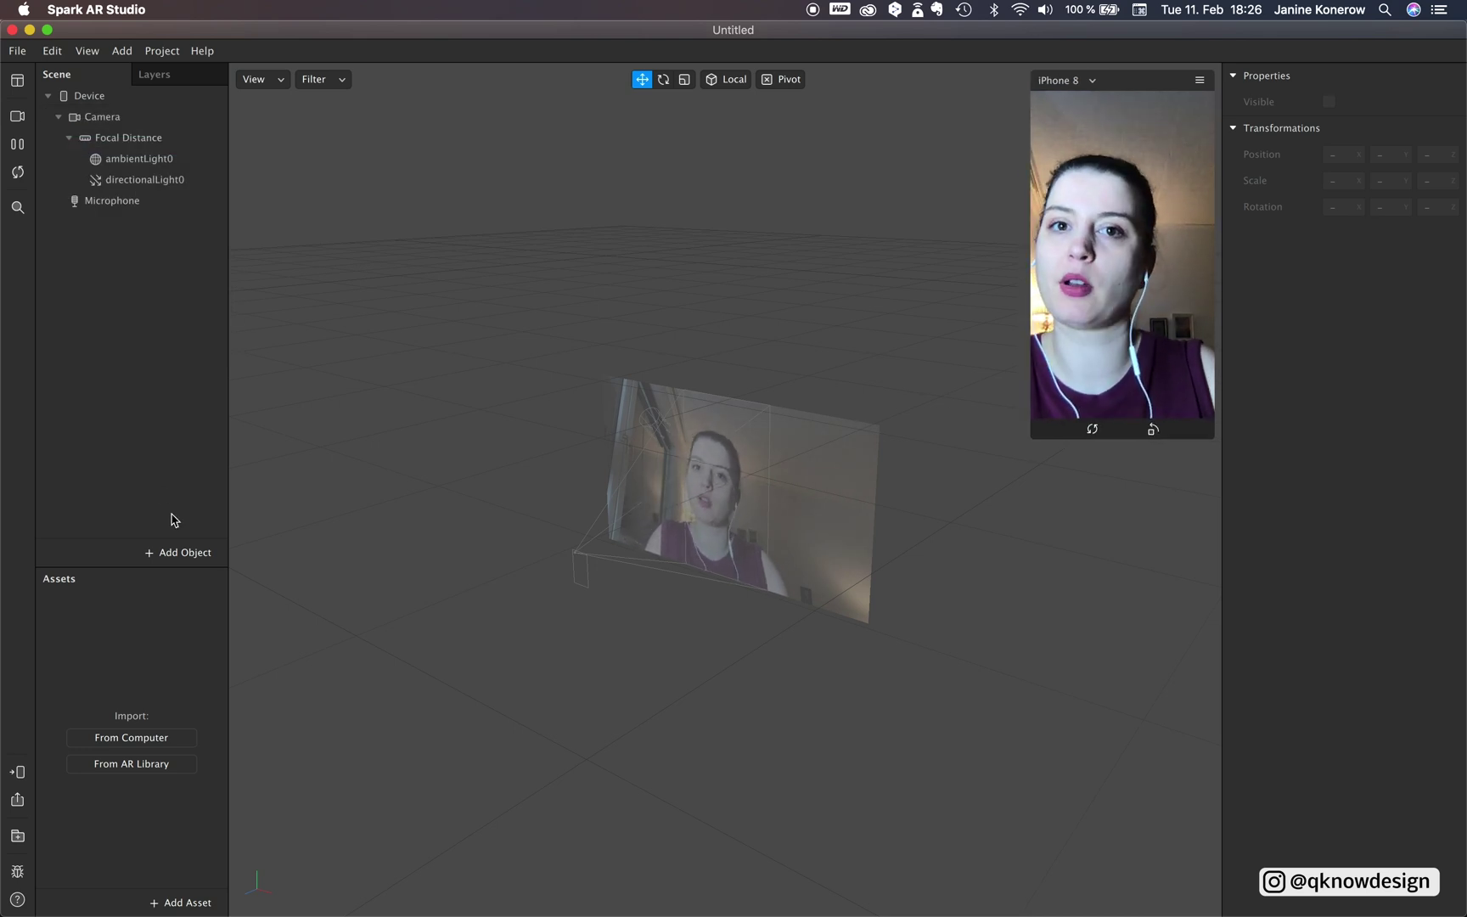
- Insert a face tracker carrying a face mesh into the scene
left_click(165, 553)
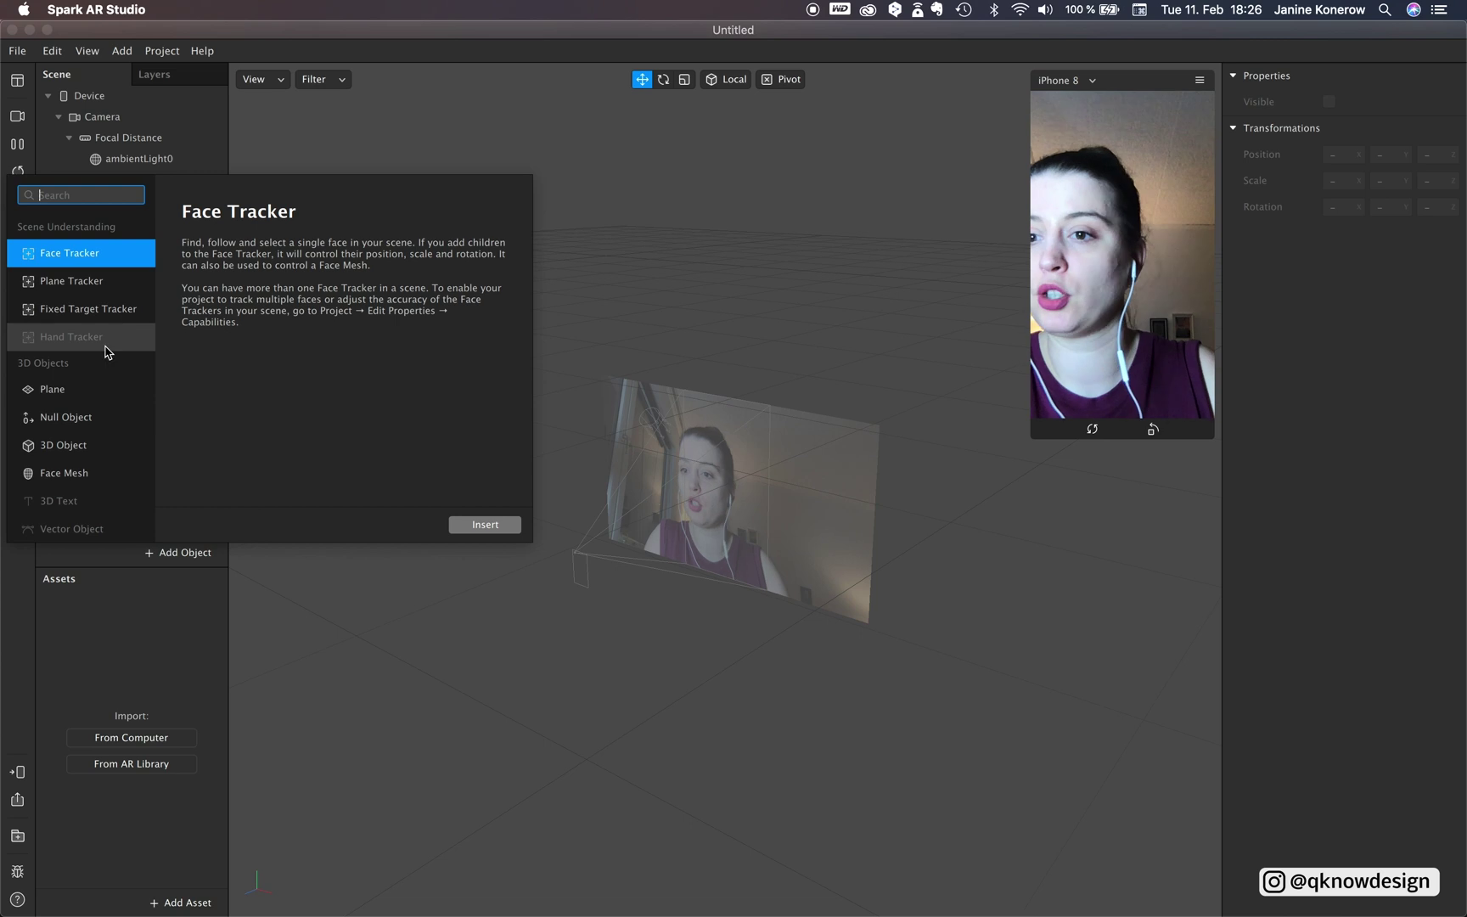
left_click(65, 475)
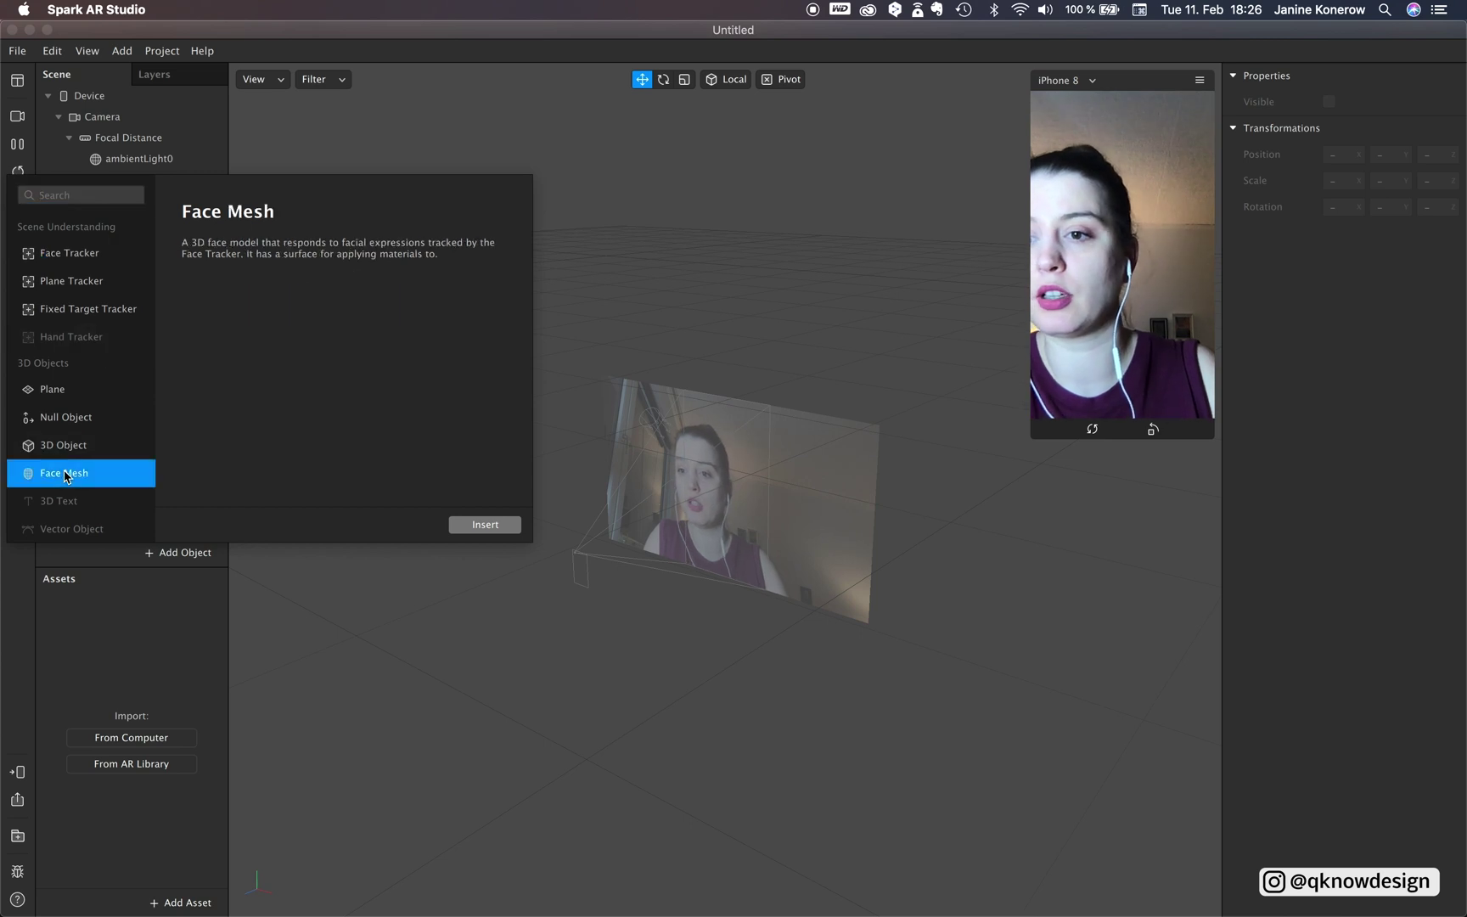
left_click(485, 524)
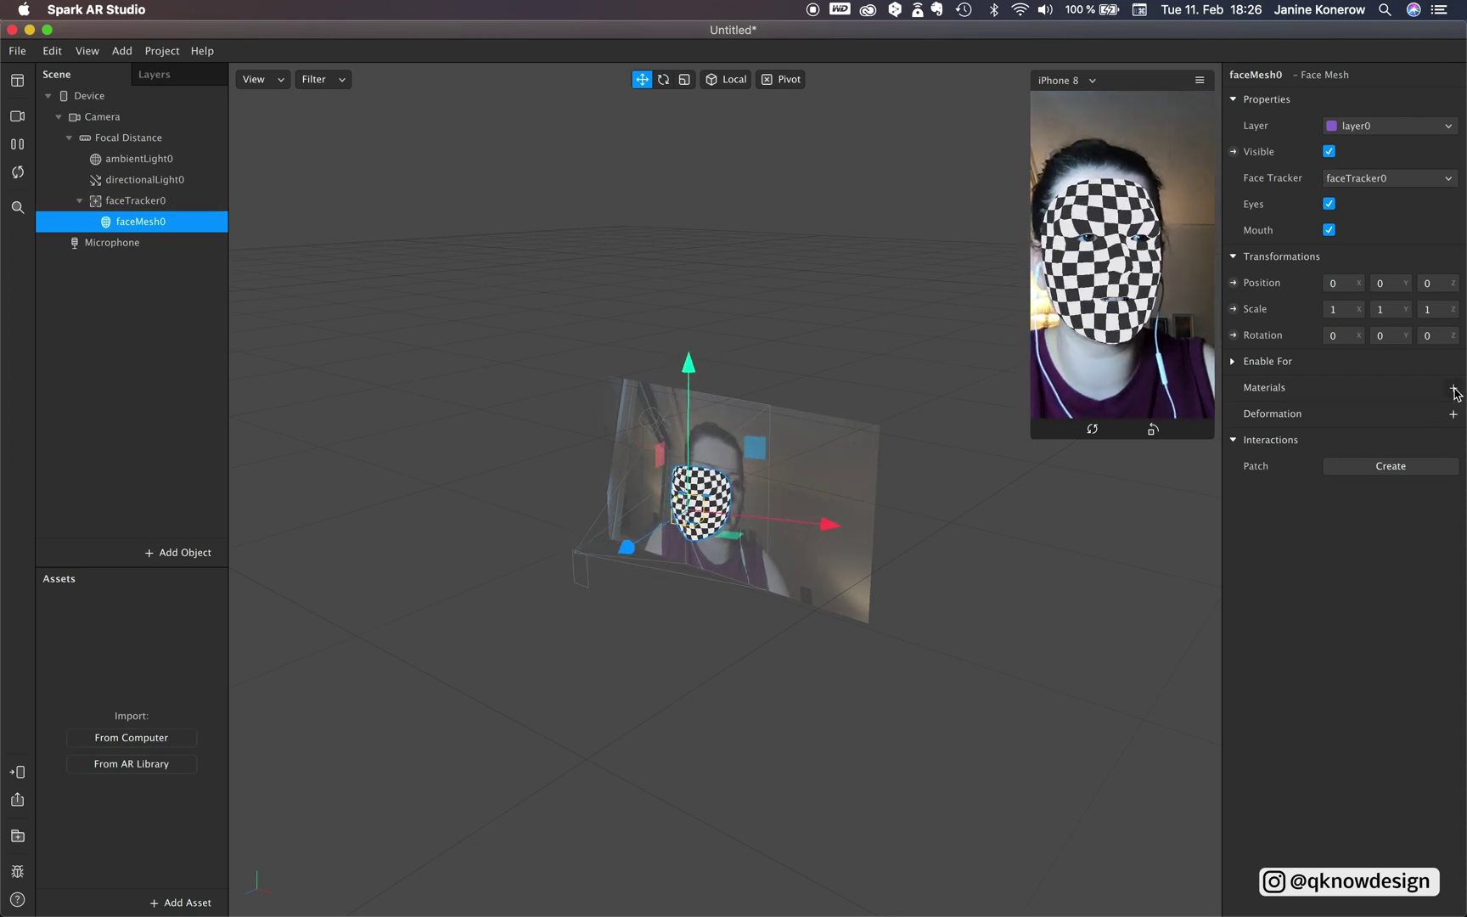
- Add a new material, renaming the face mesh 'retouch' and the material 'retouch_mat'
left_click(1453, 391)
left_click(1336, 418)
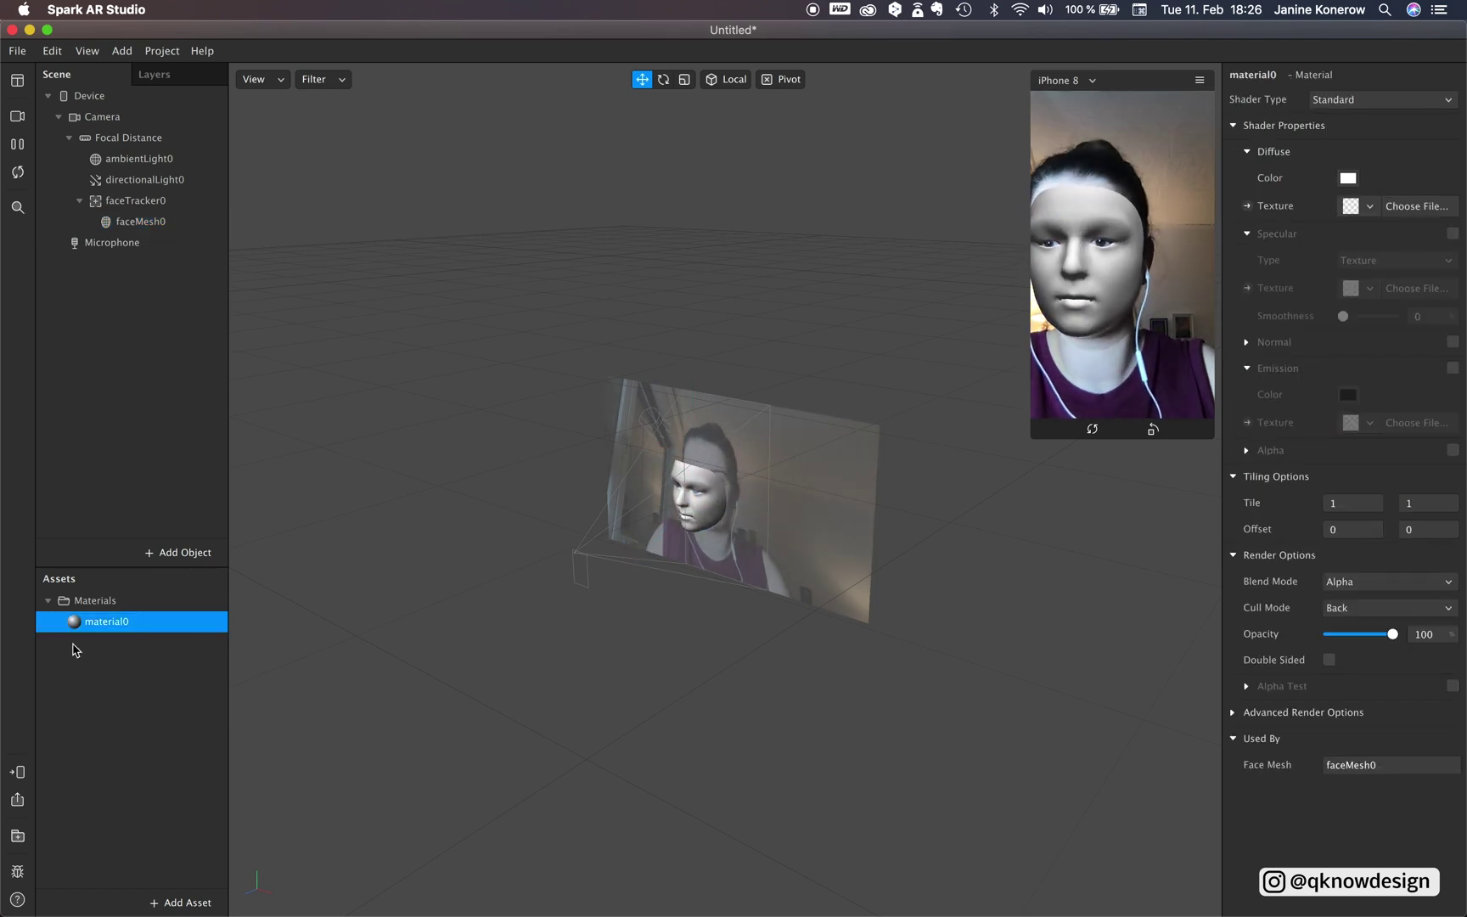
left_click(170, 222)
left_click(170, 222)
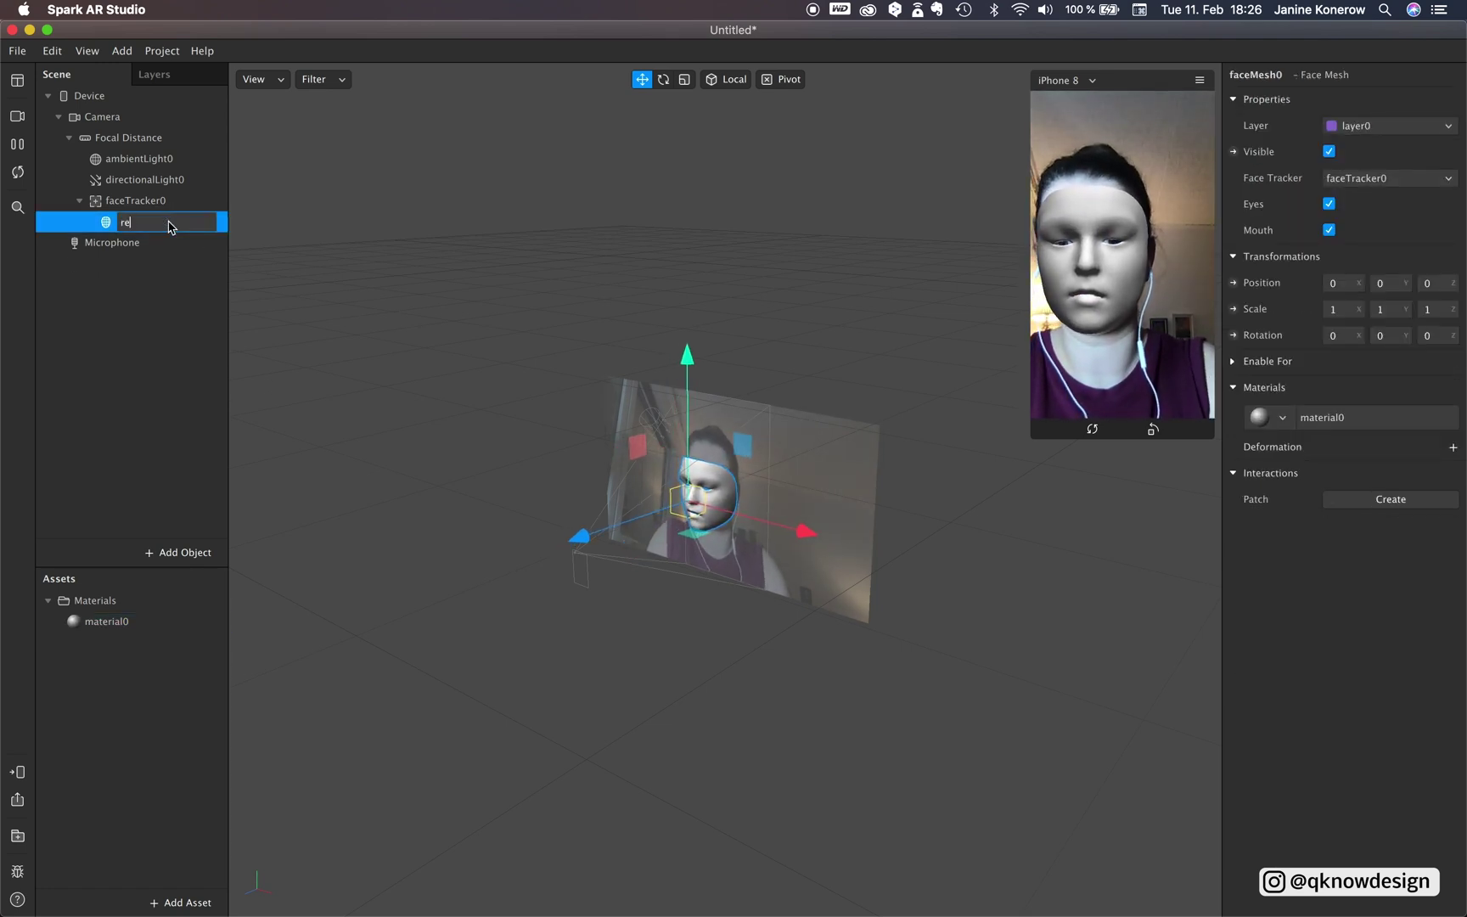
type("retouch")
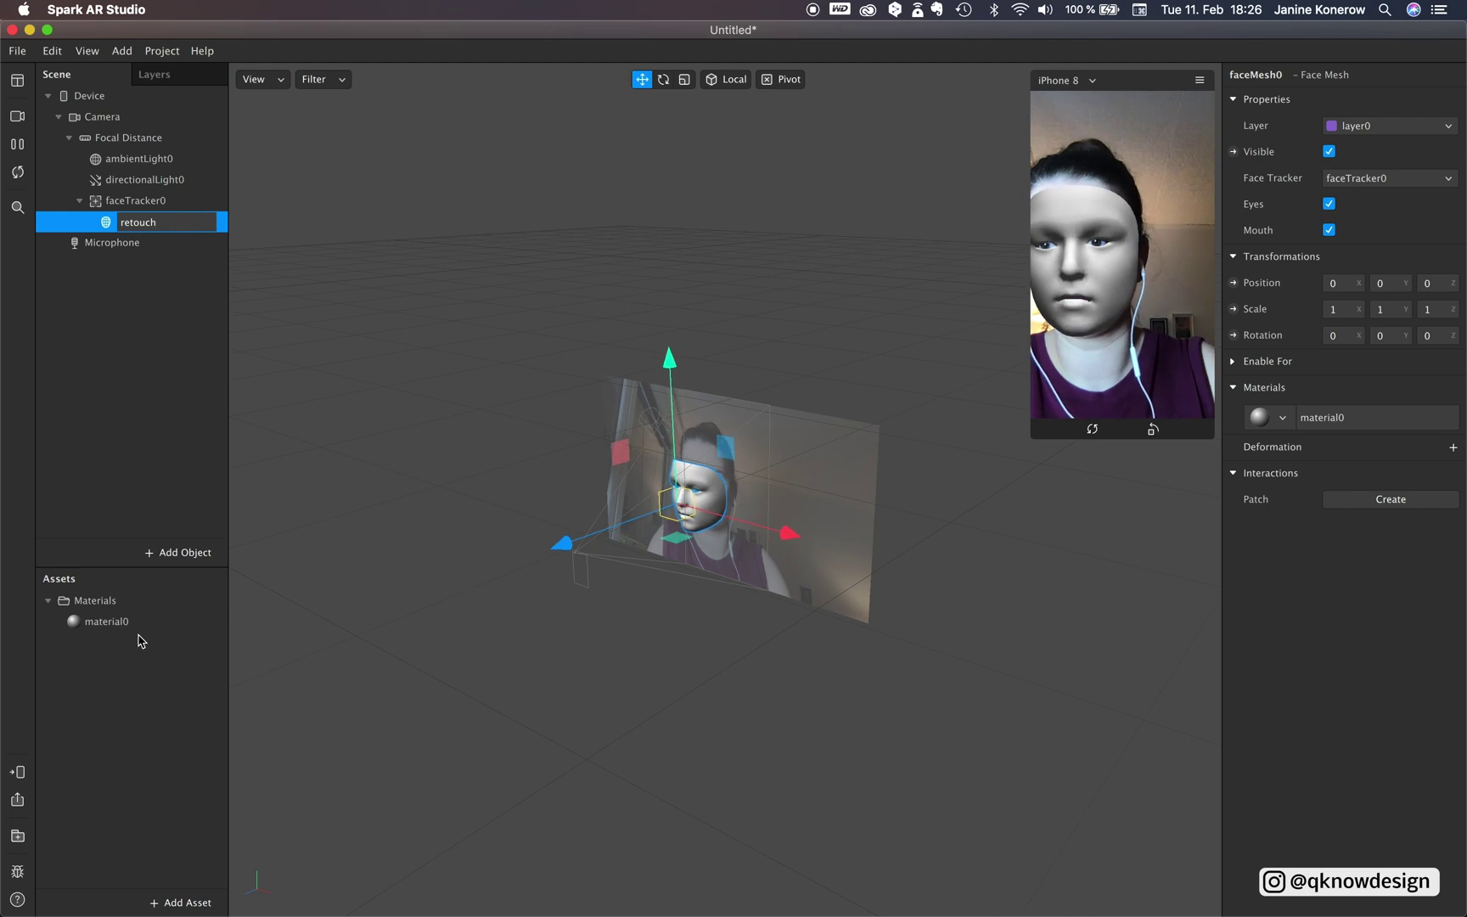
left_click(128, 624)
left_click(127, 625)
type("retouch_mat")
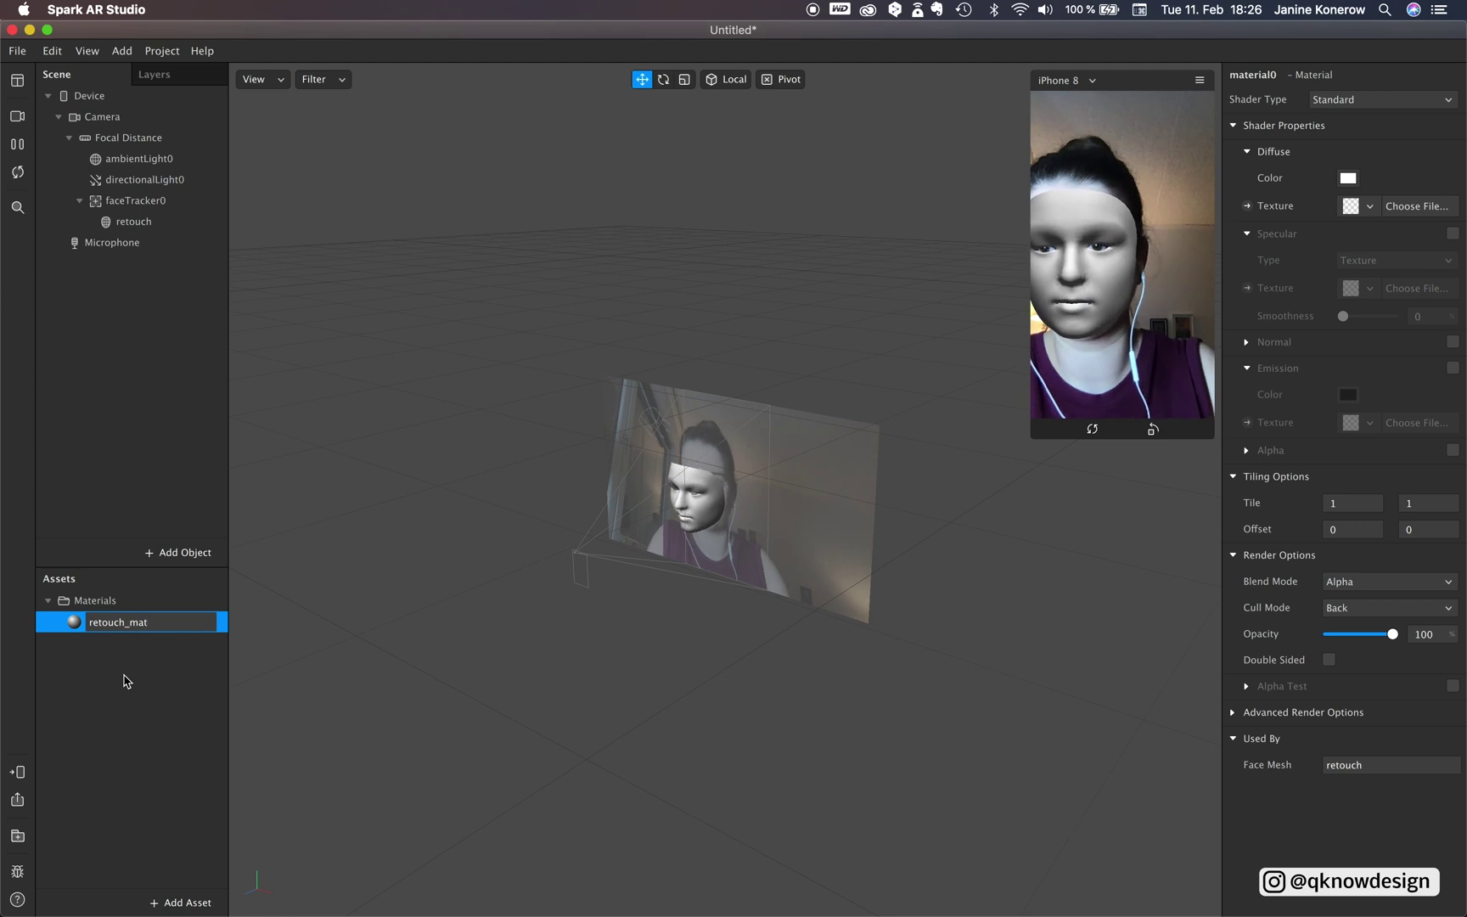
left_click(125, 681)
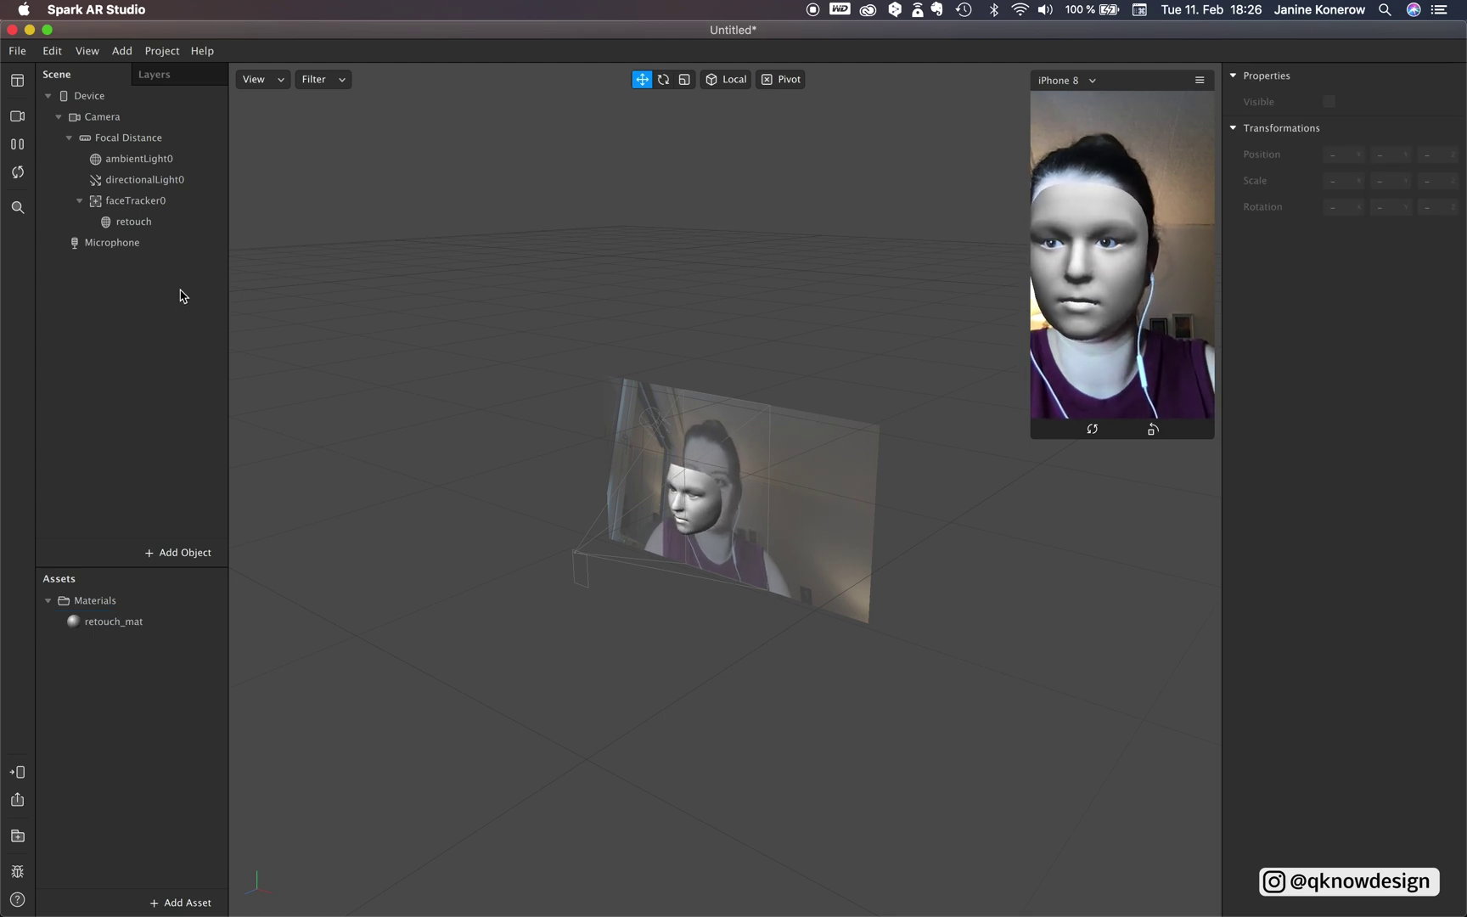
- Set retouch_mat's shader type to Retouching and raise its Skin Smoothing
double_click(161, 221)
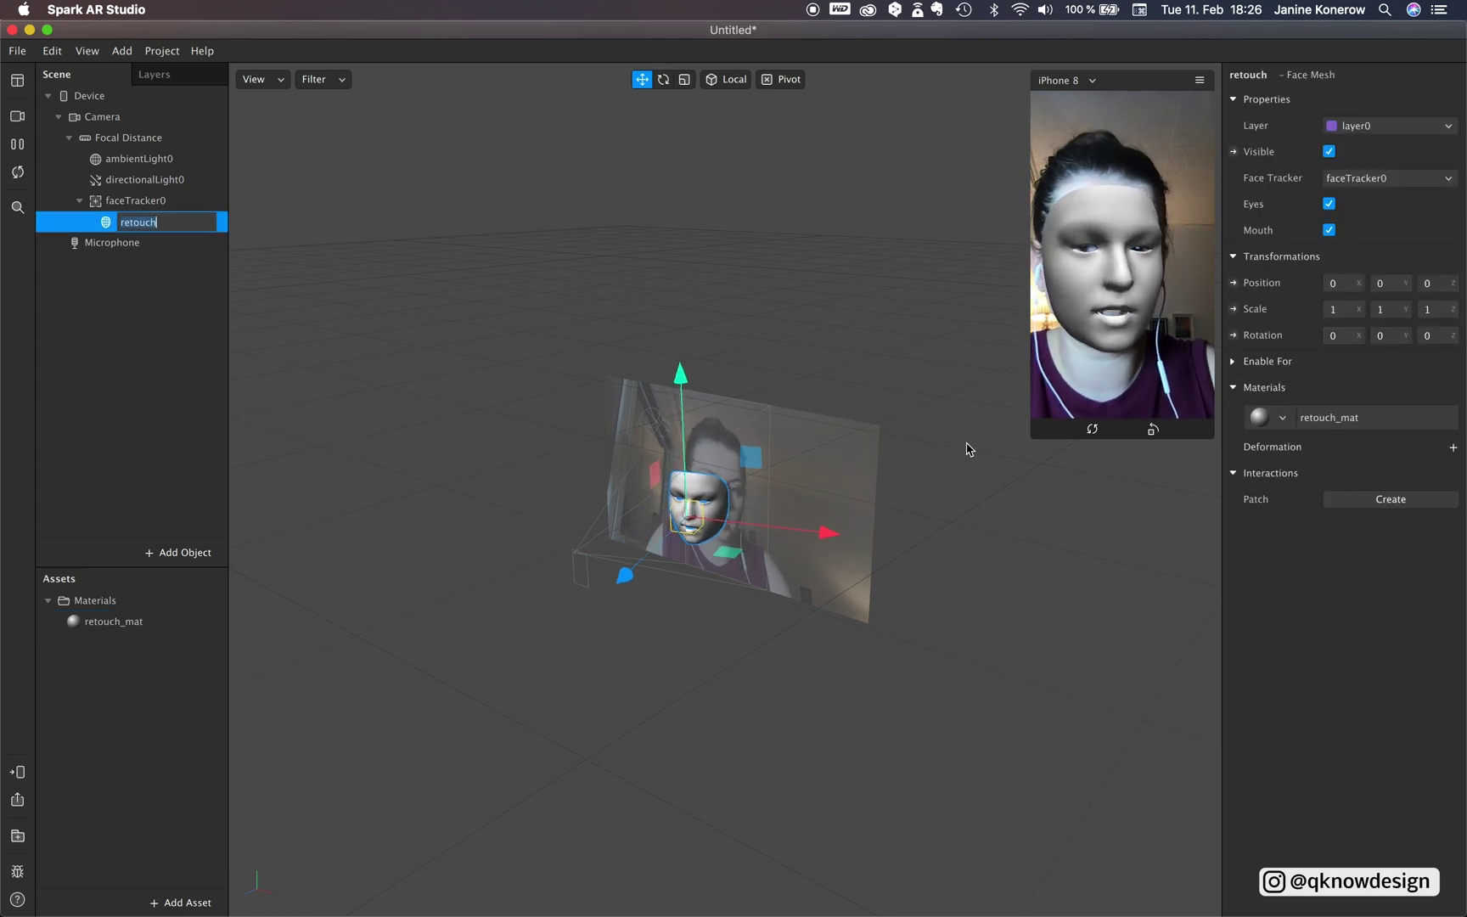
left_click(118, 630)
left_click(1363, 100)
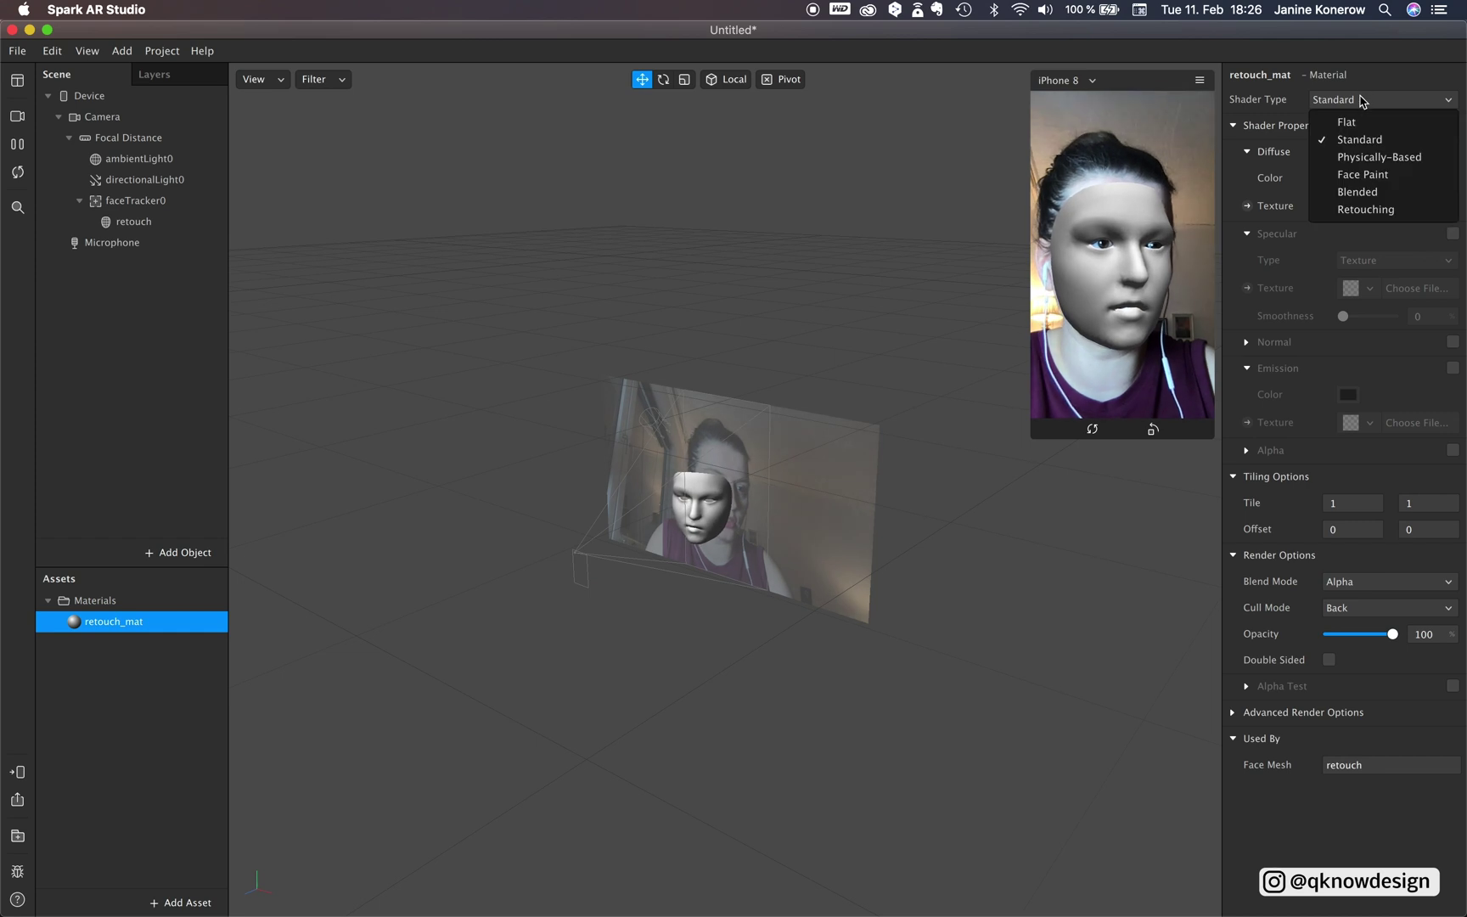
left_click(1358, 209)
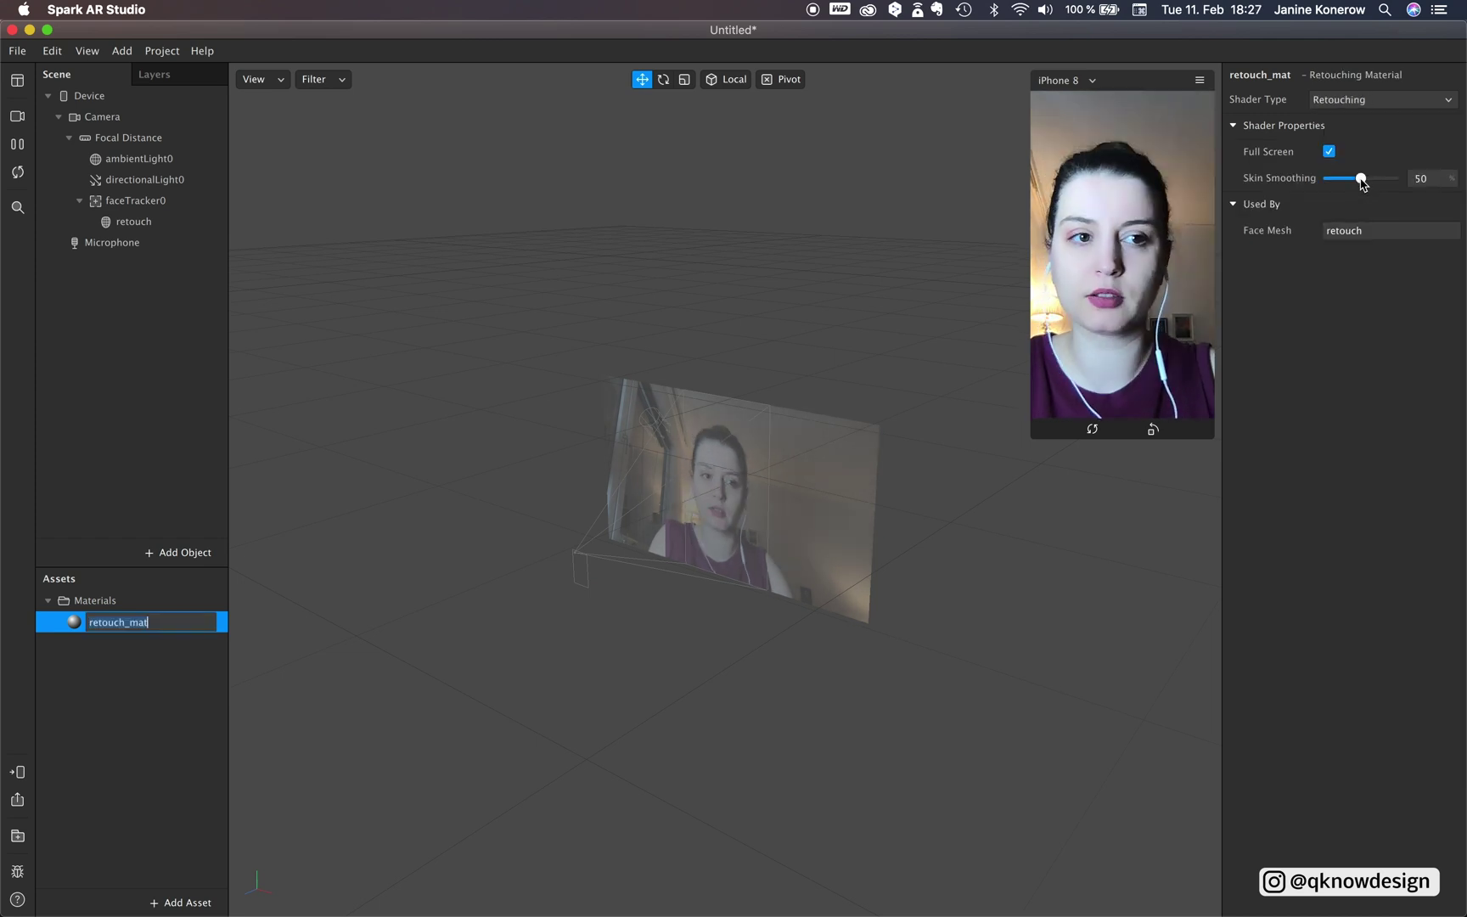
mouse_move(1360, 178)
left_mouse_down()
mouse_move(1326, 177)
mouse_move(1405, 176)
mouse_move(1373, 178)
left_mouse_up()
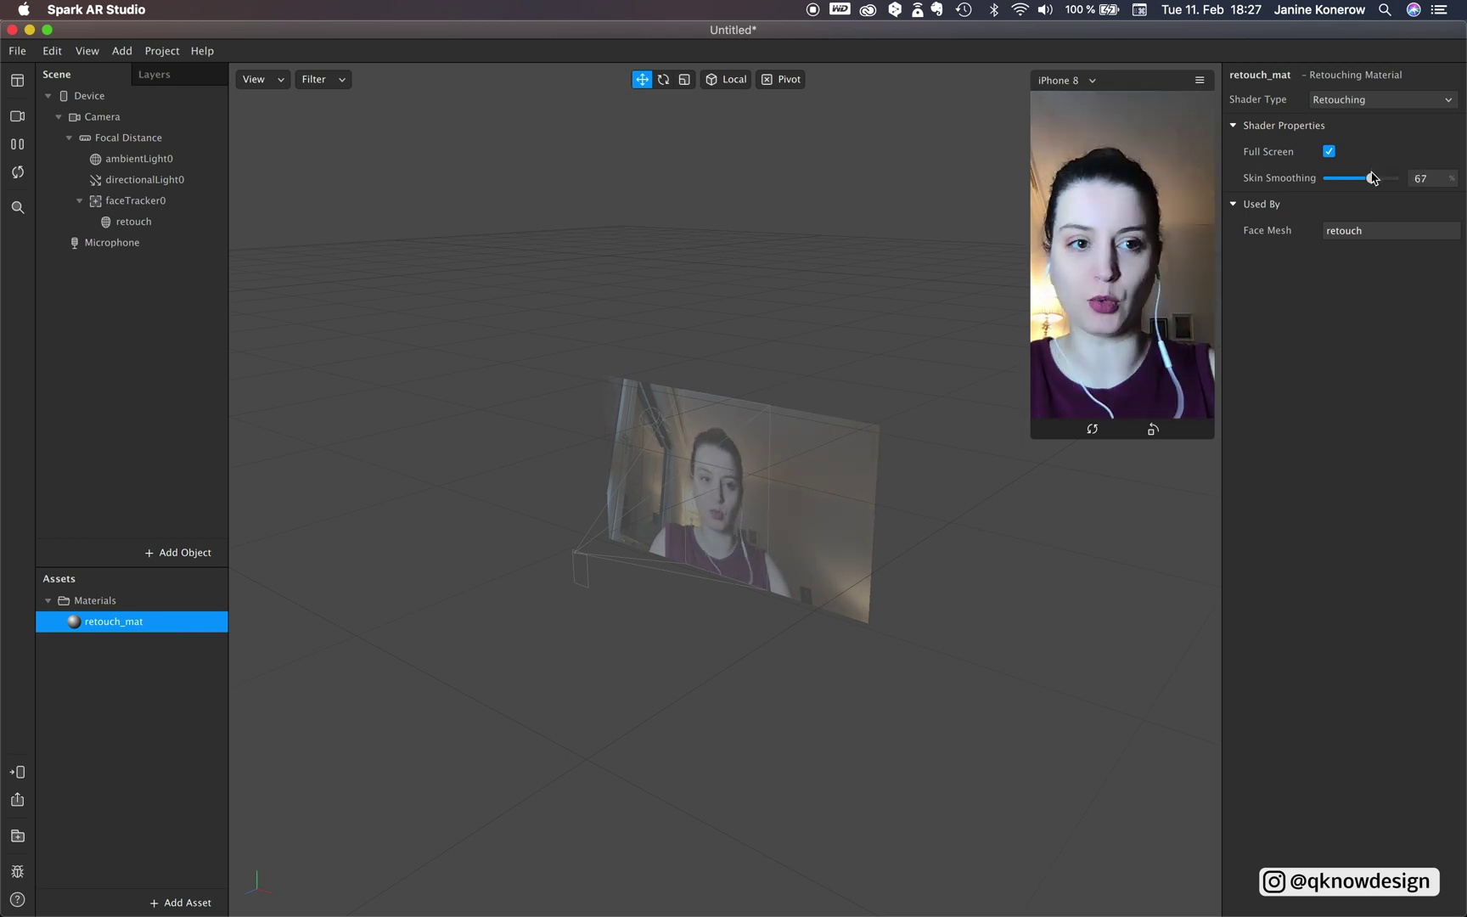
- Insert a plane into the face tracker and name it spirit_animal
key("Return")
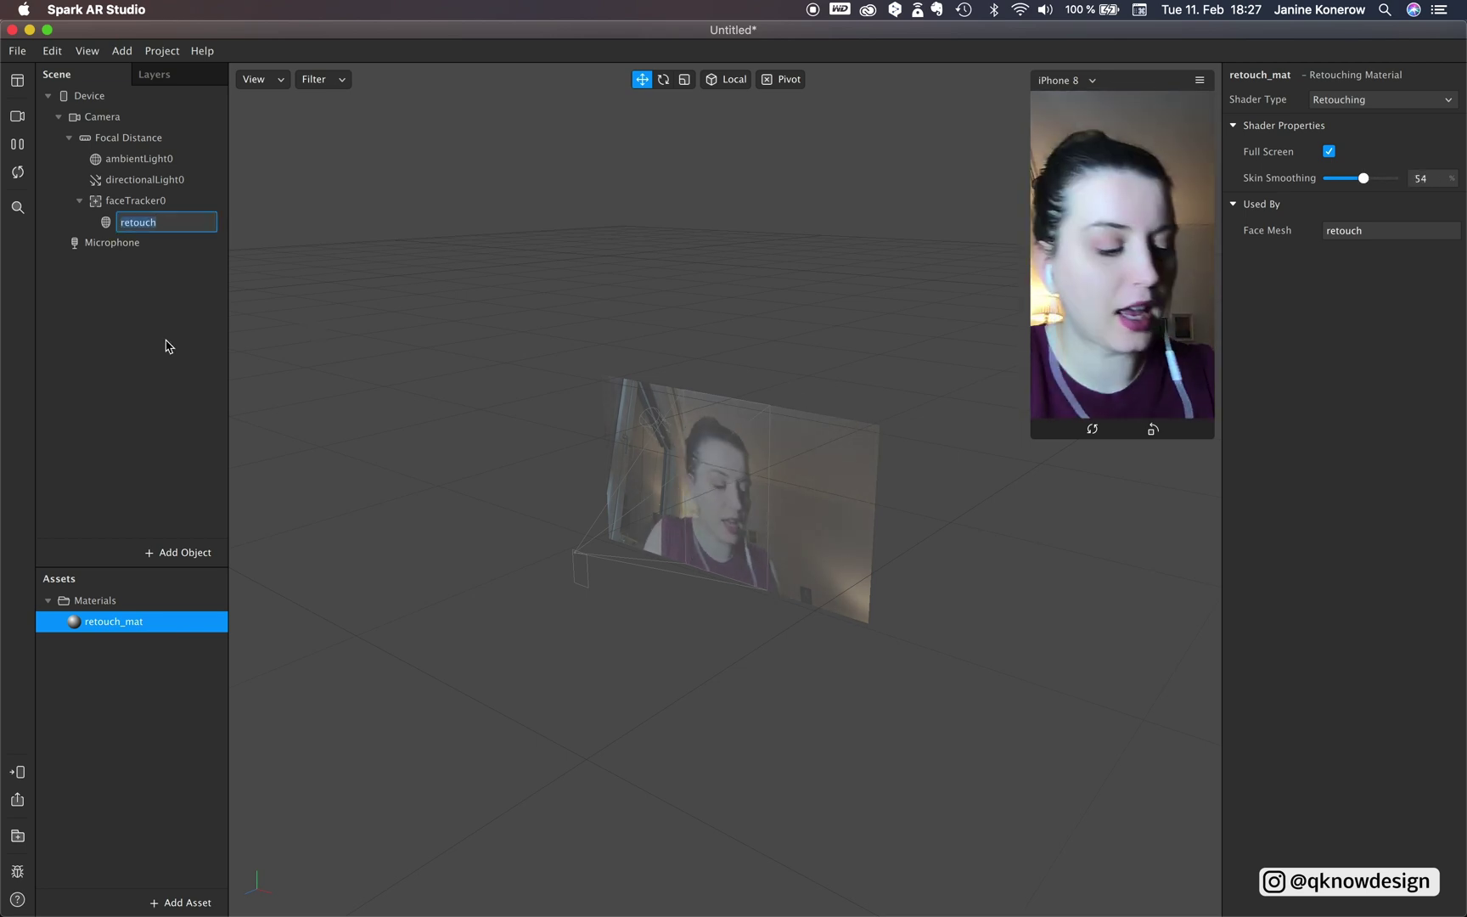
left_click(180, 552)
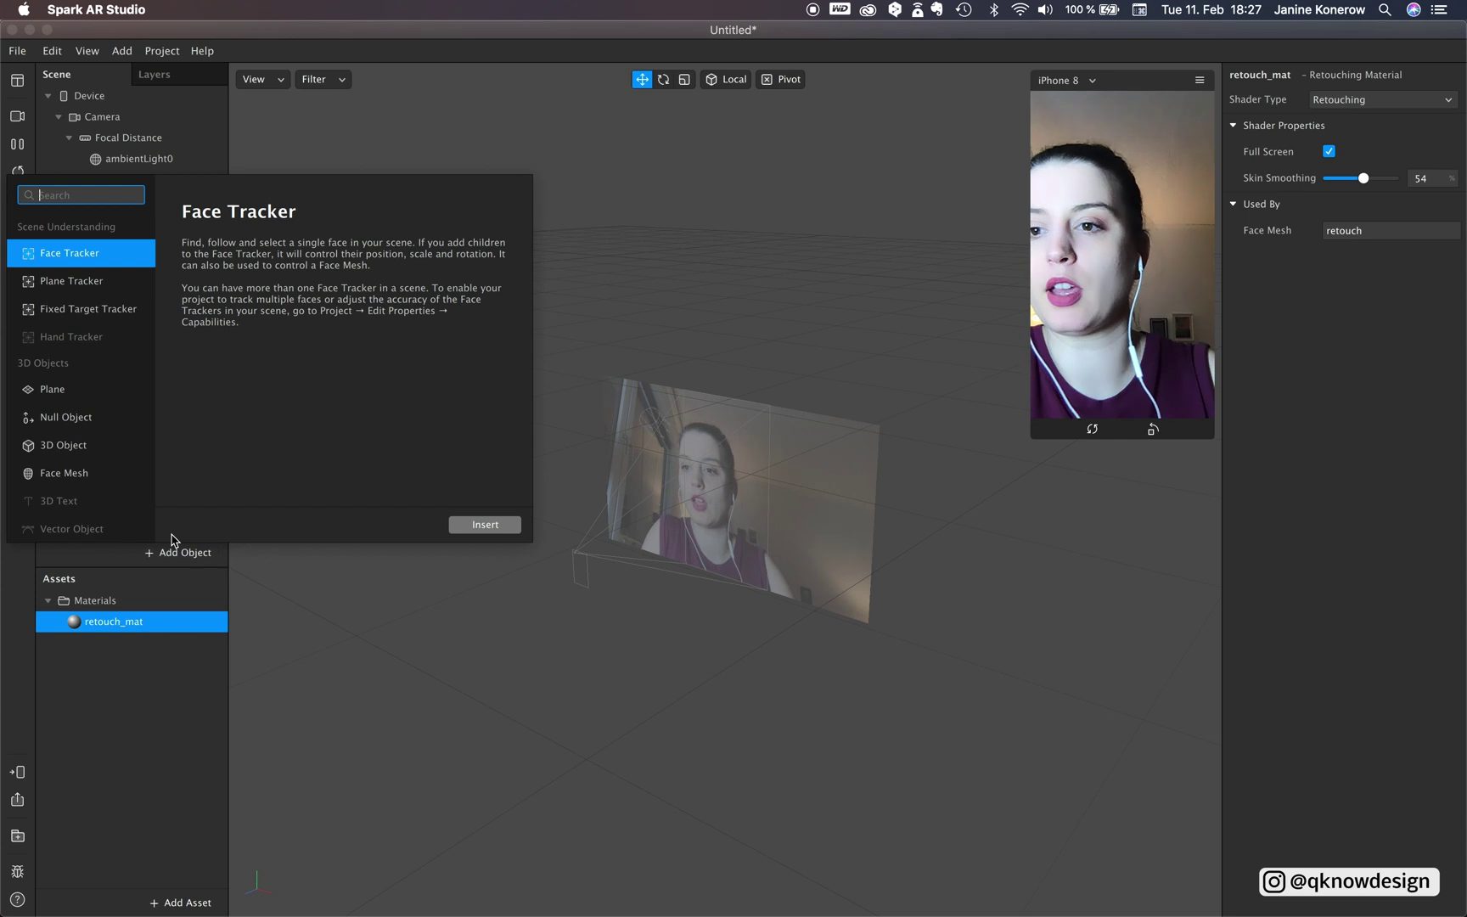
left_click(81, 390)
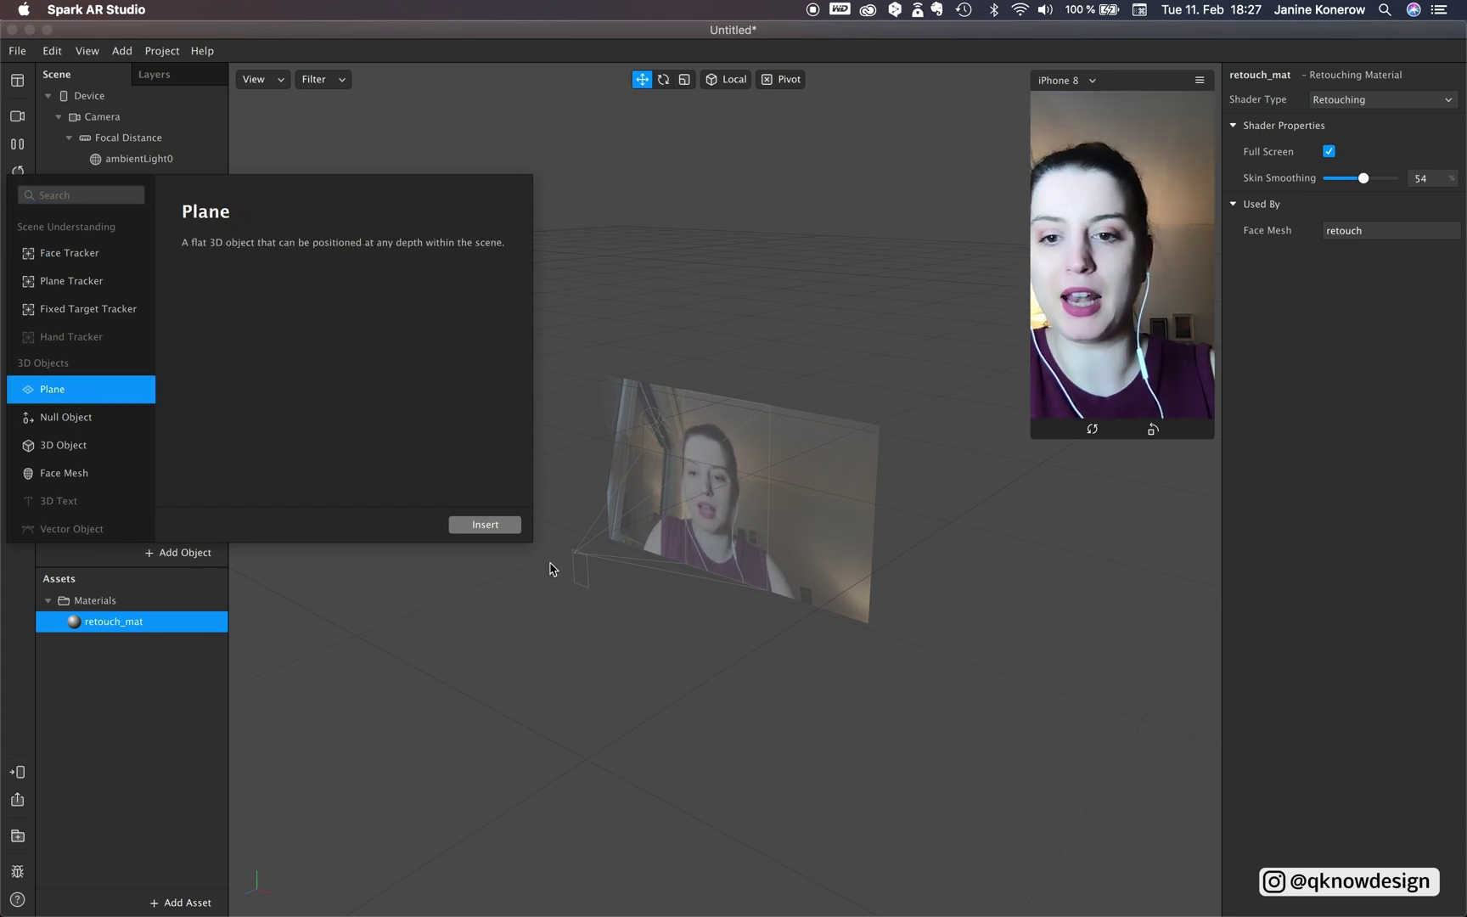
left_click(463, 527)
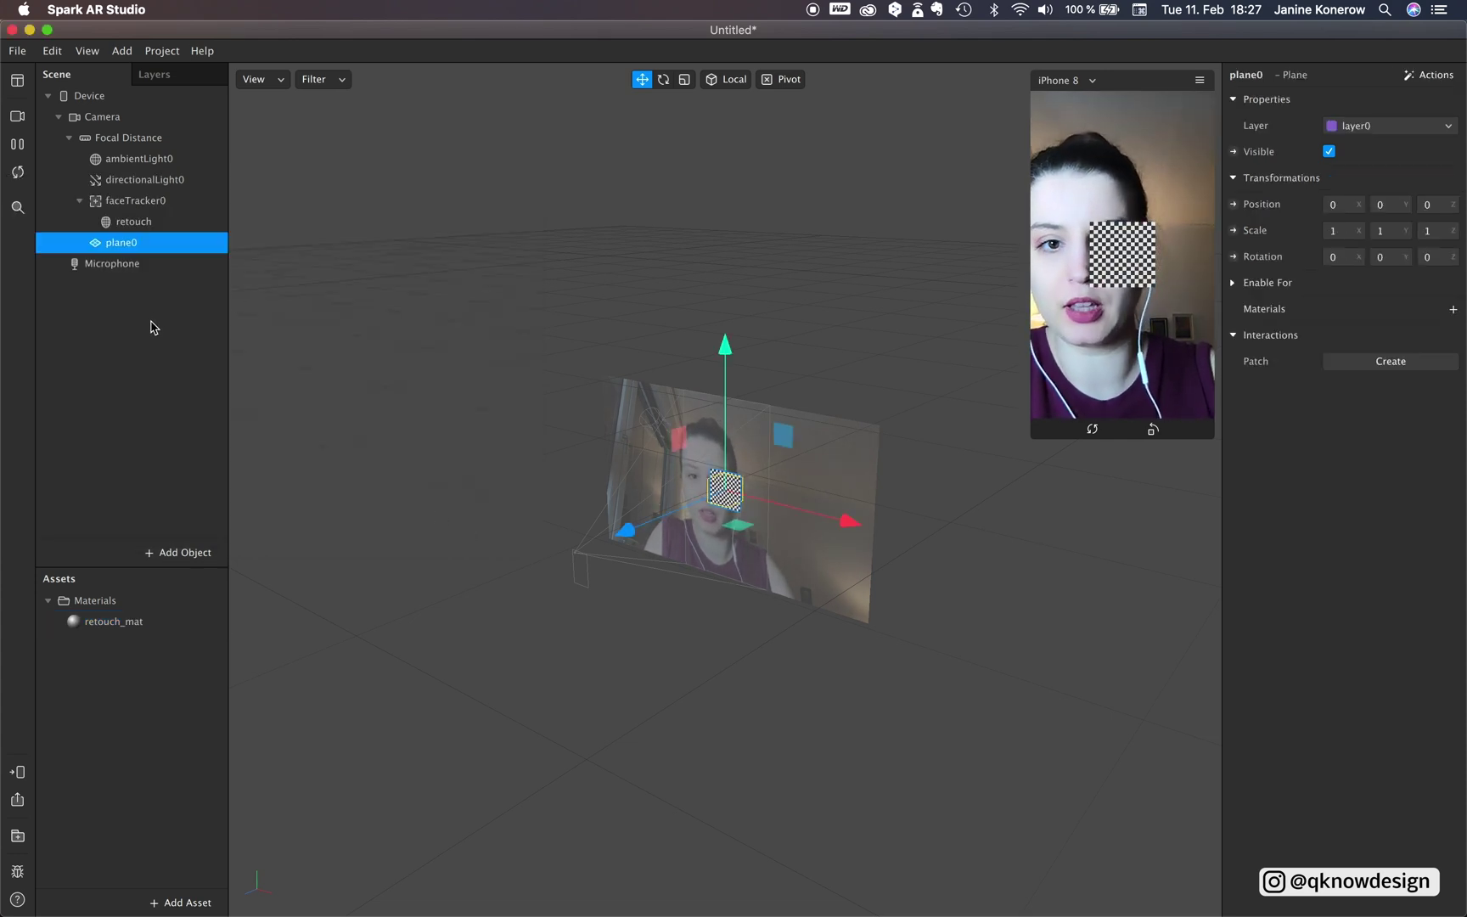
double_click(136, 244)
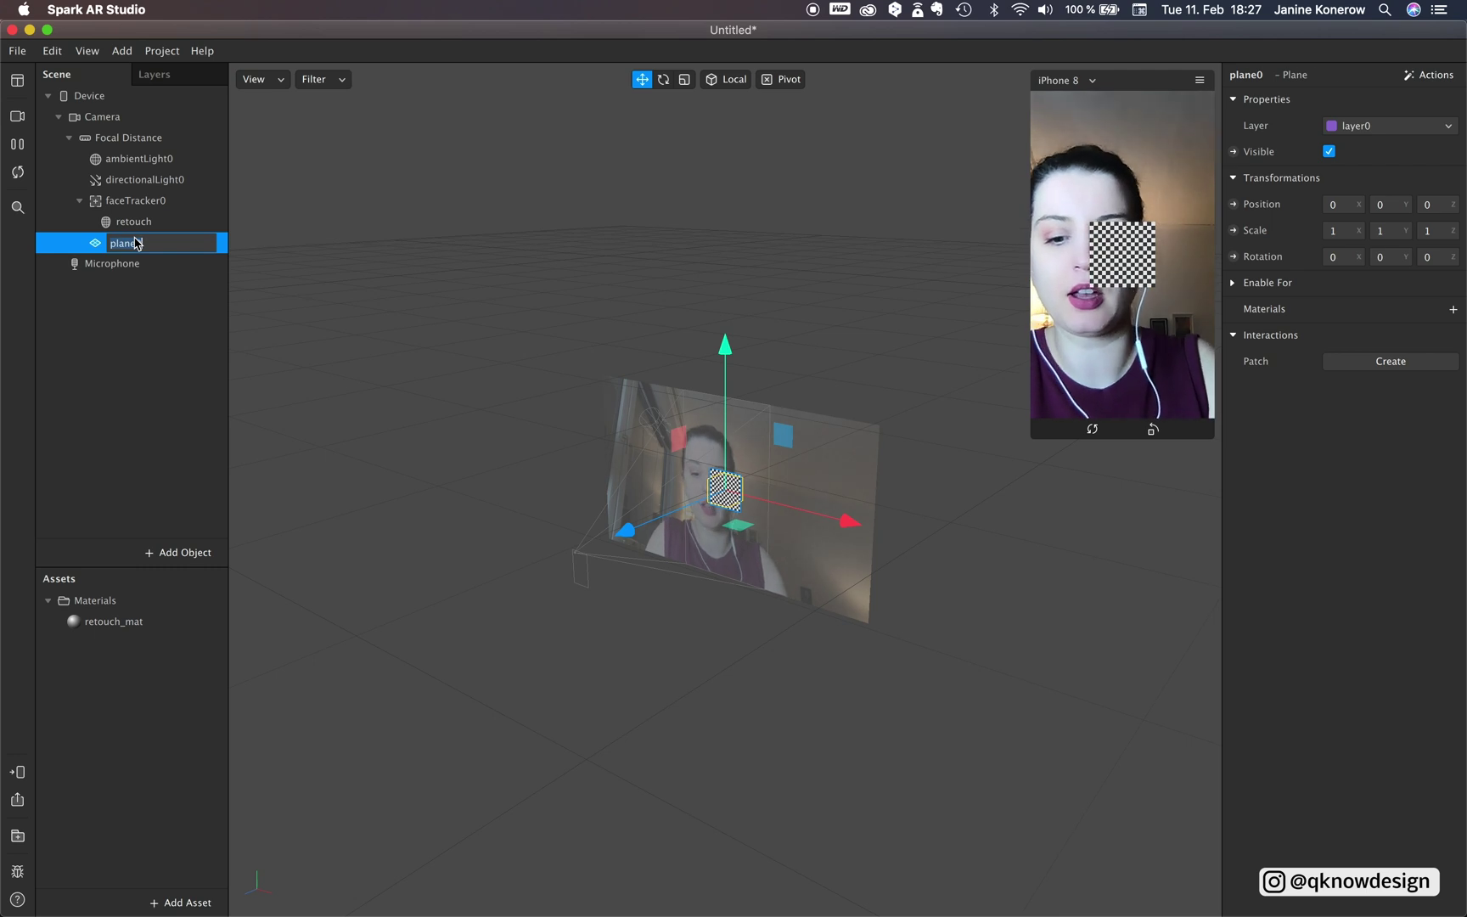
type("spirit_animal")
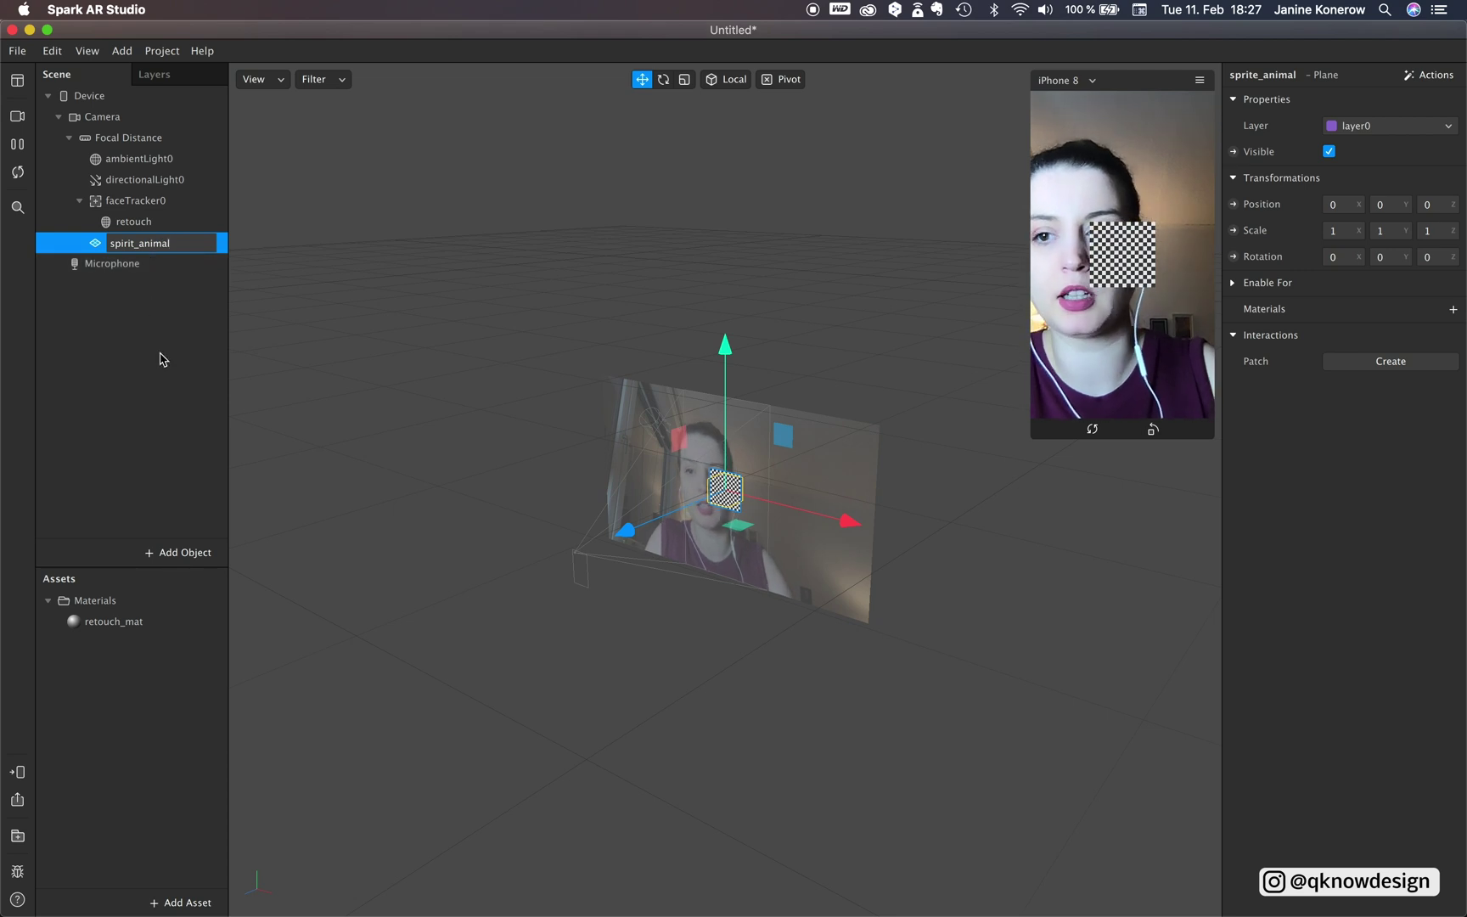
key("Return")
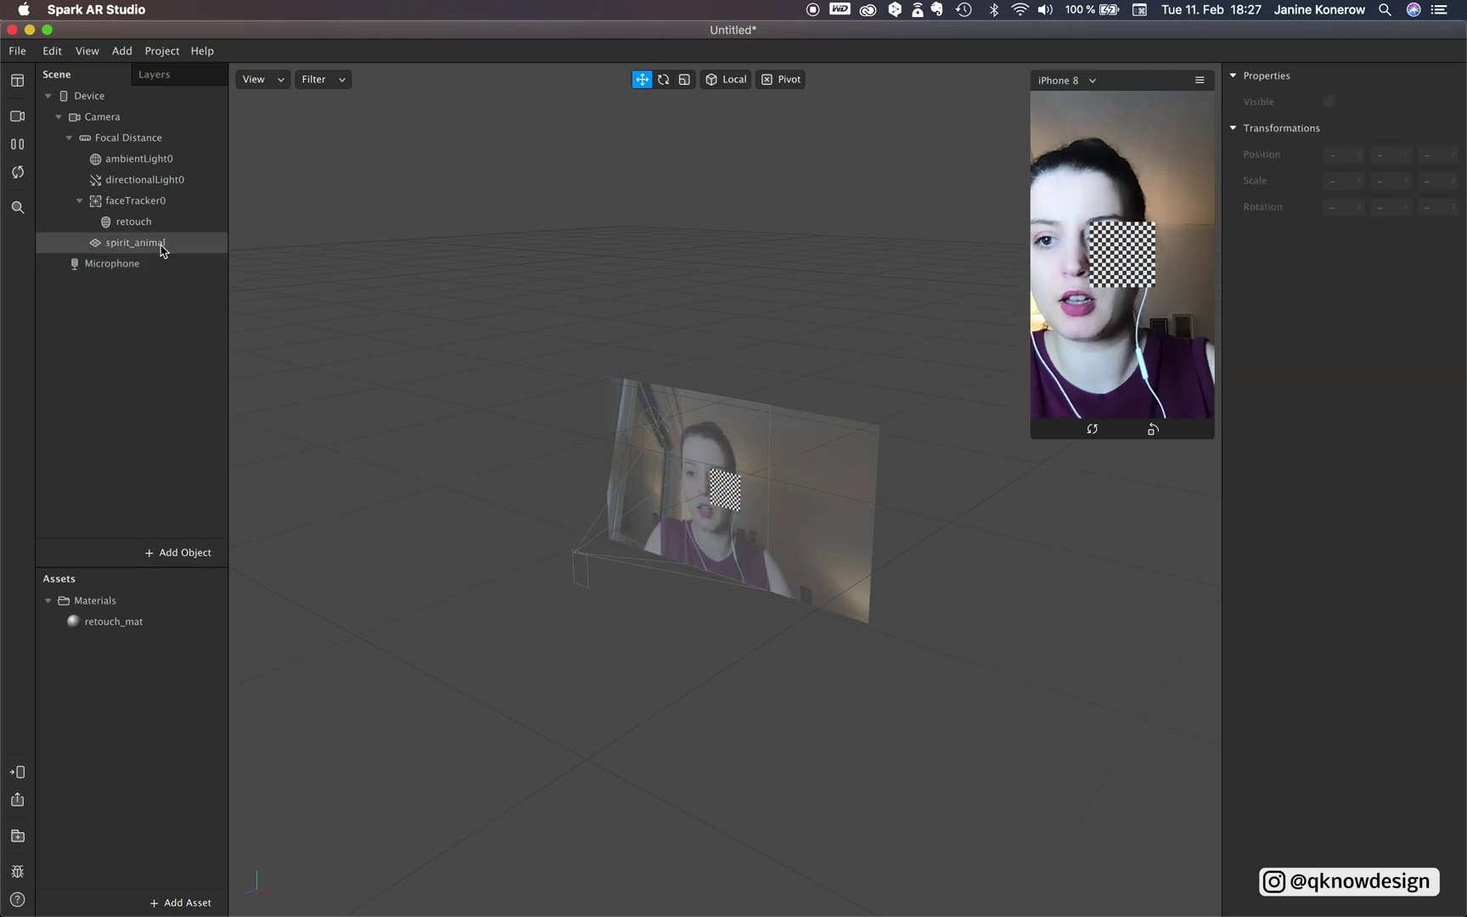
- Create a new material for the spirit_animal plane and start renaming it
left_click(1453, 309)
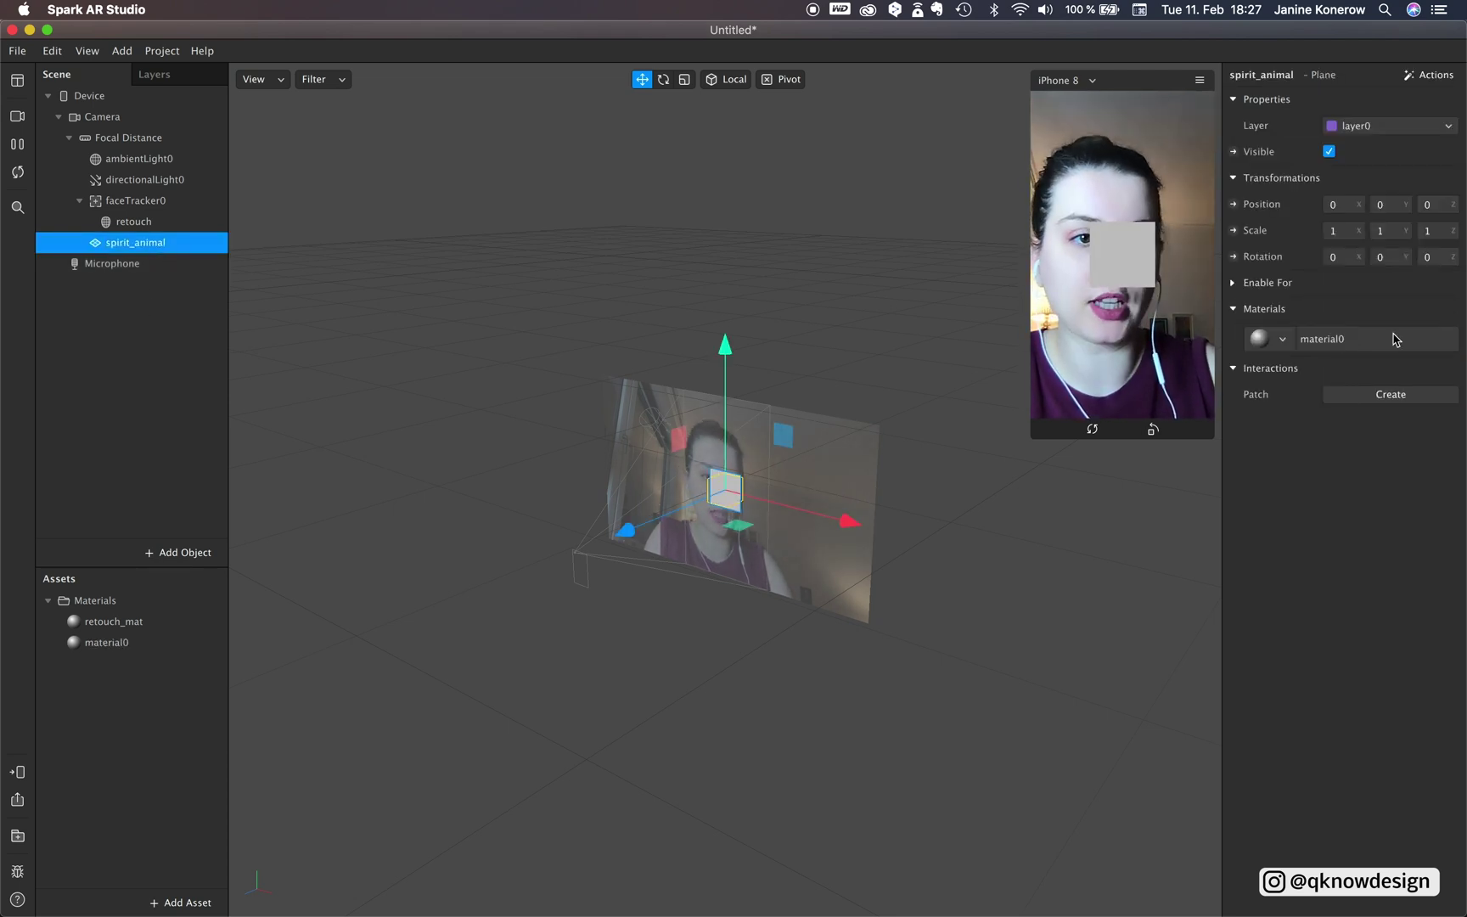
left_click(1321, 344)
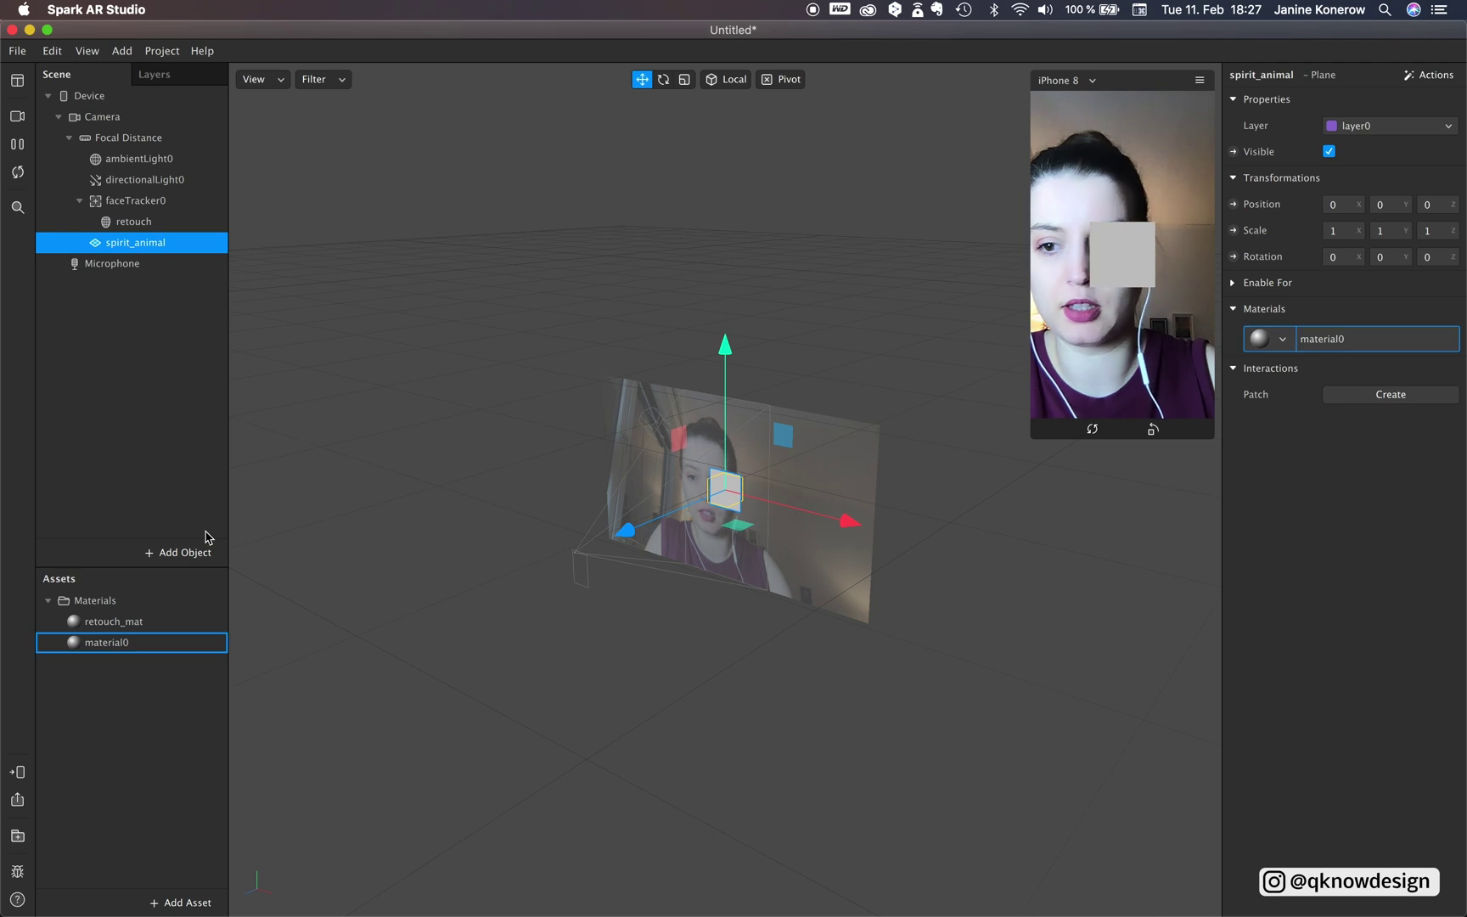
double_click(170, 244)
key("super+c")
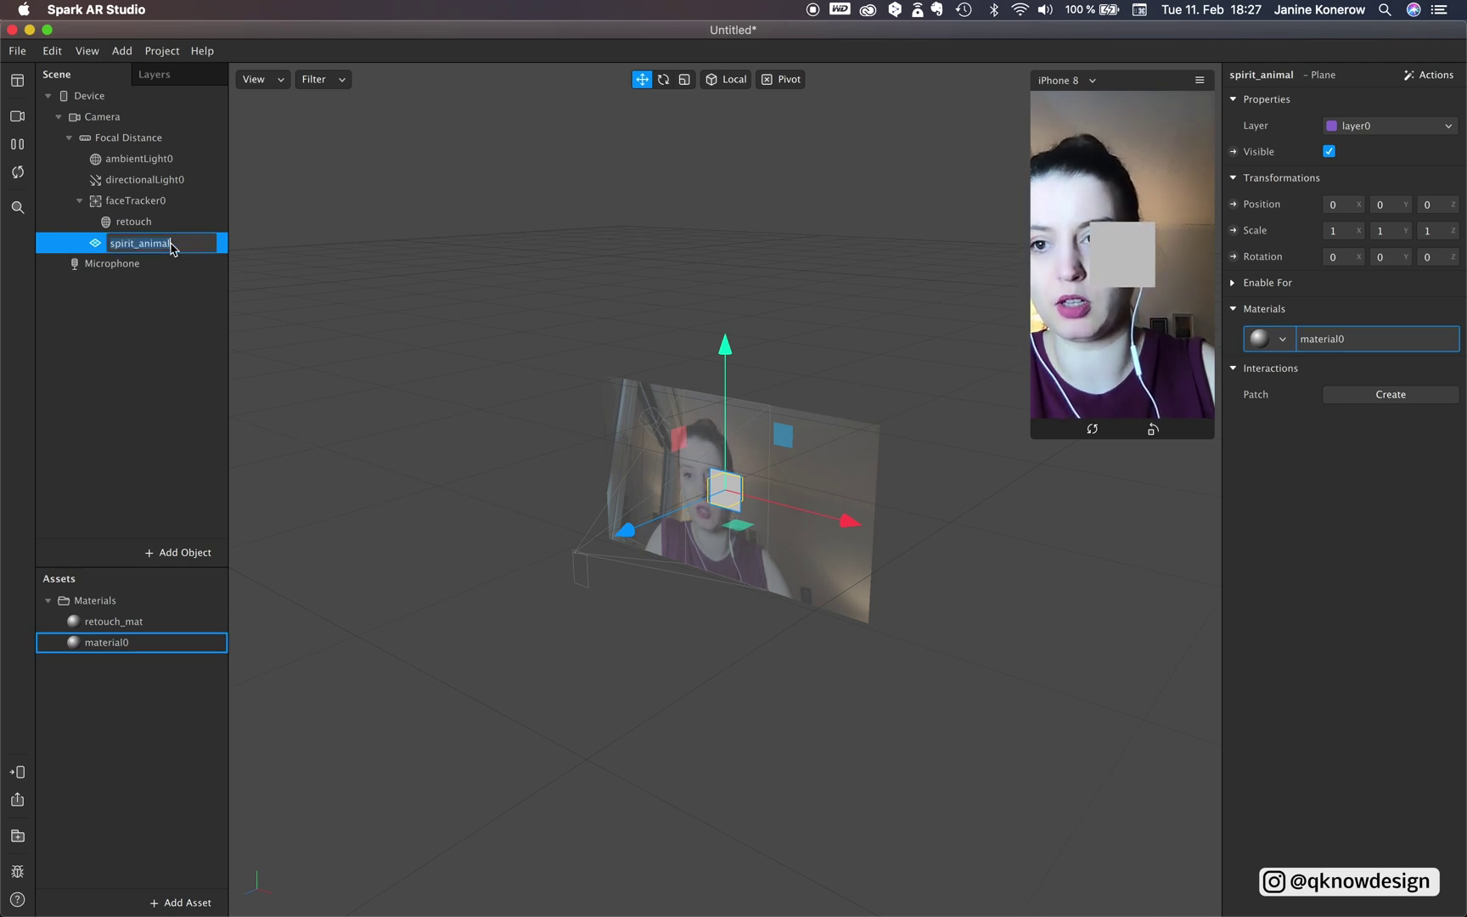
double_click(125, 642)
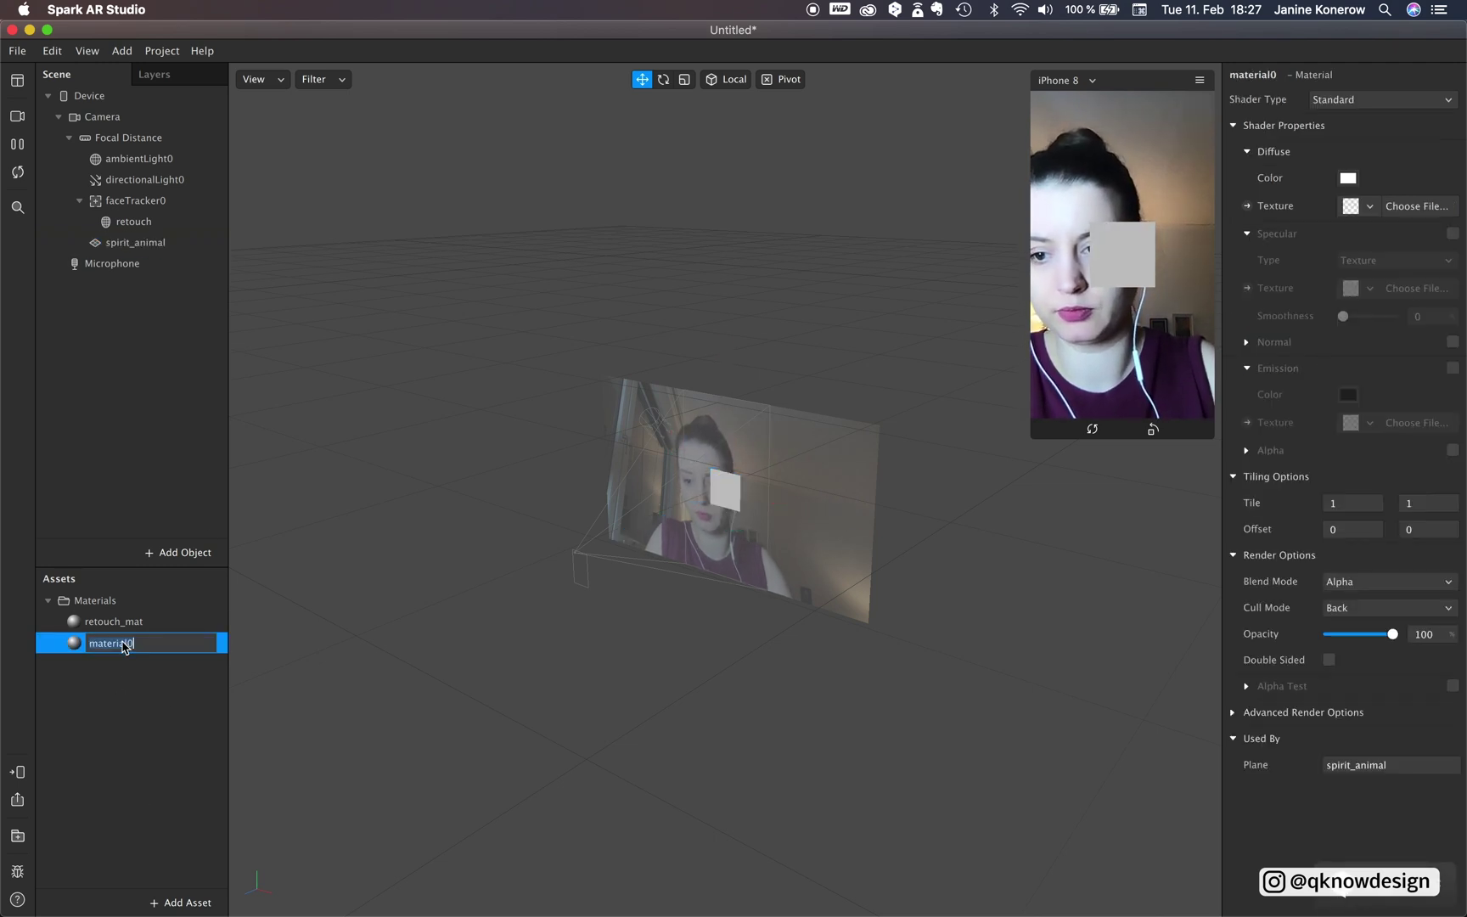
- Name the material spirit_animal and give it a new animation sequence texture
key("super+v")
left_click(116, 713)
left_click(125, 645)
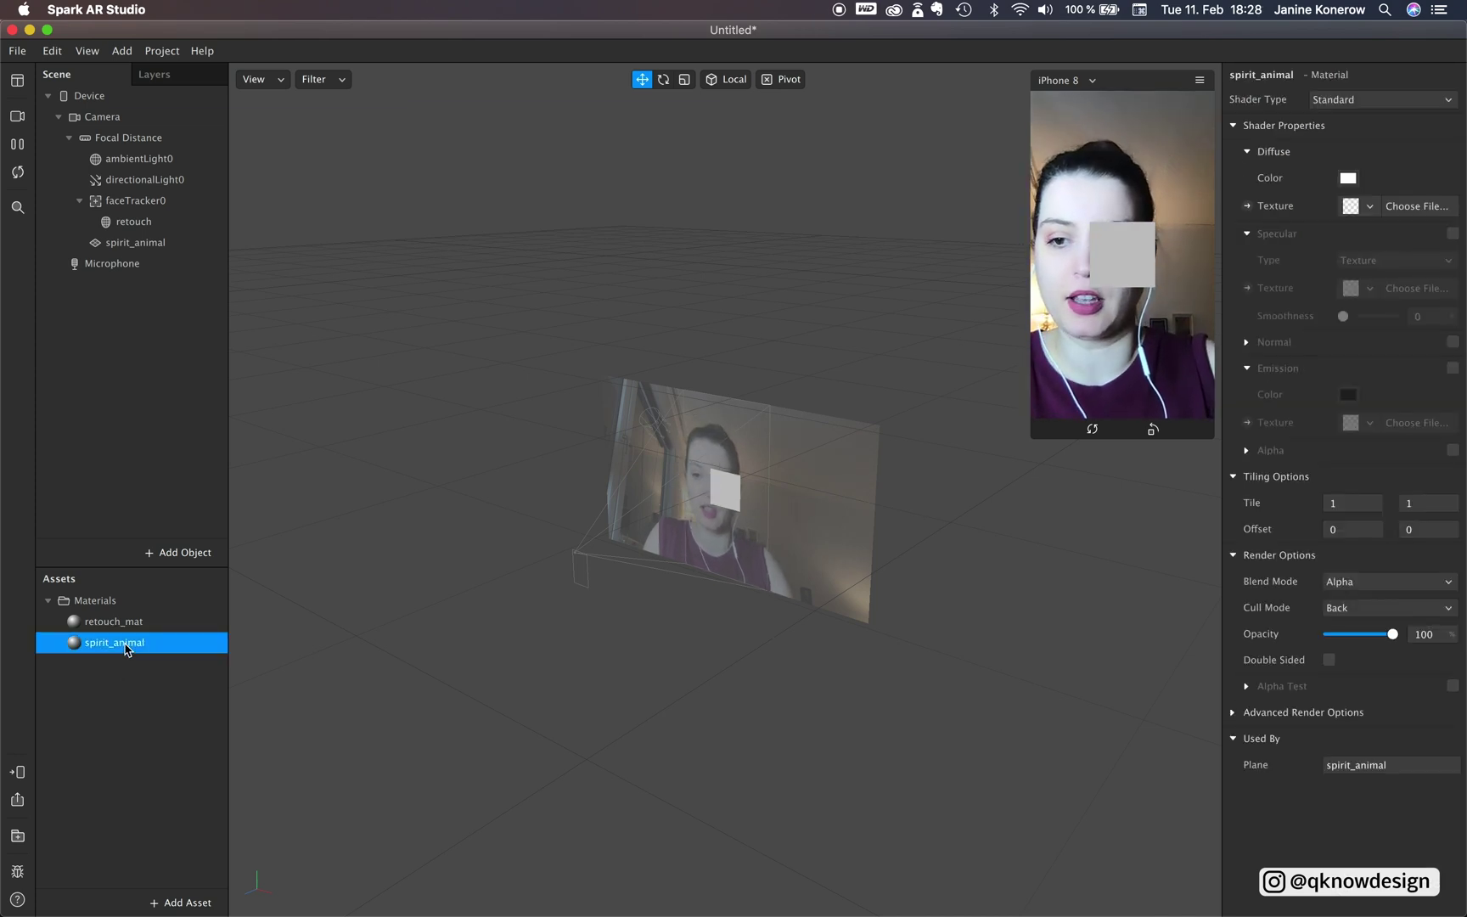
left_click(1363, 206)
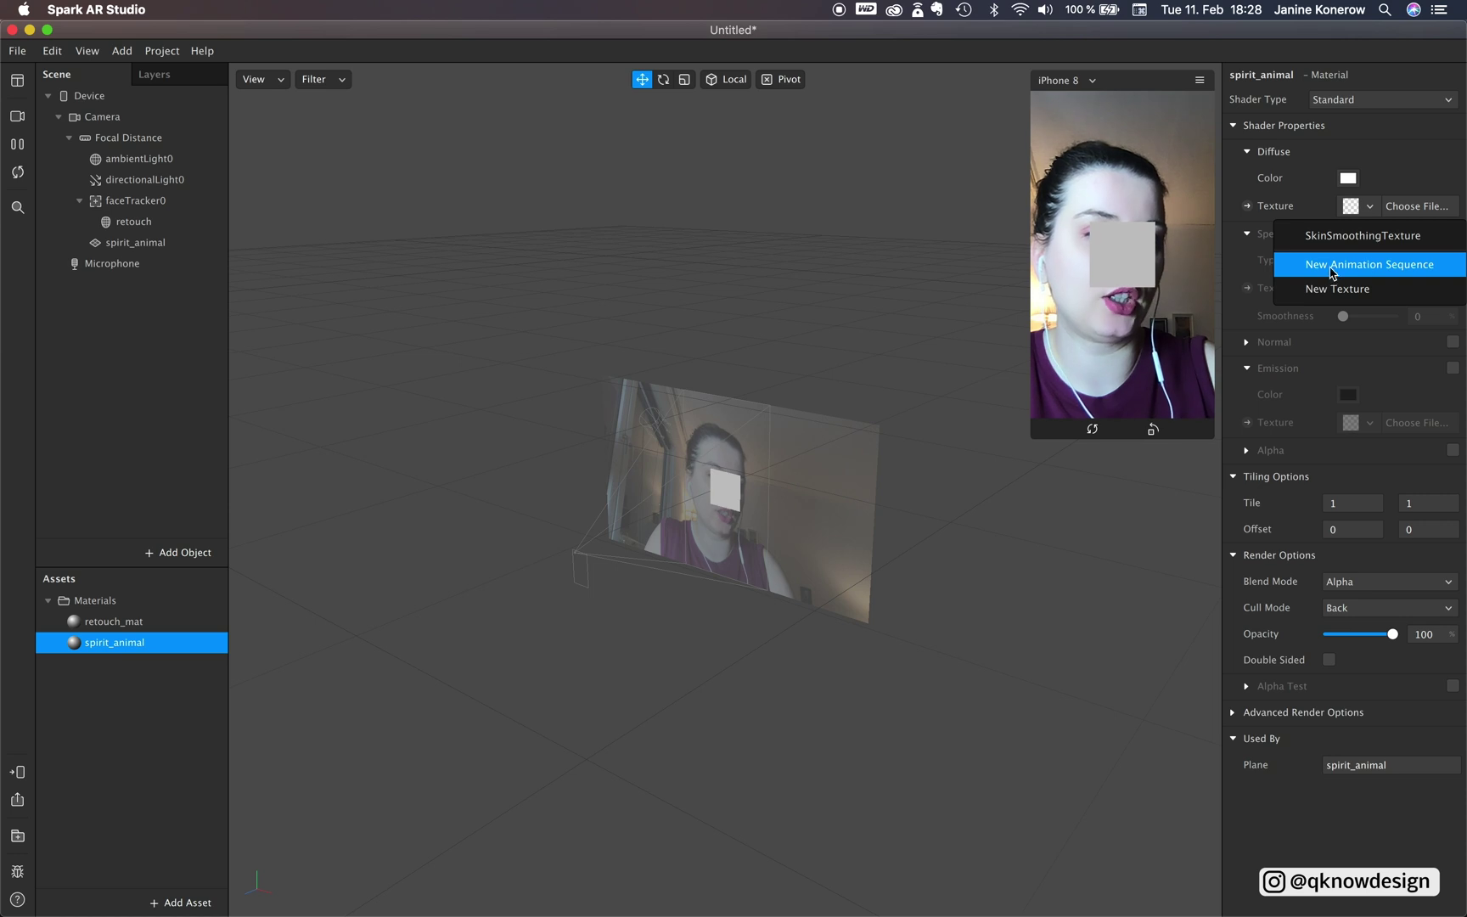
left_click(1367, 265)
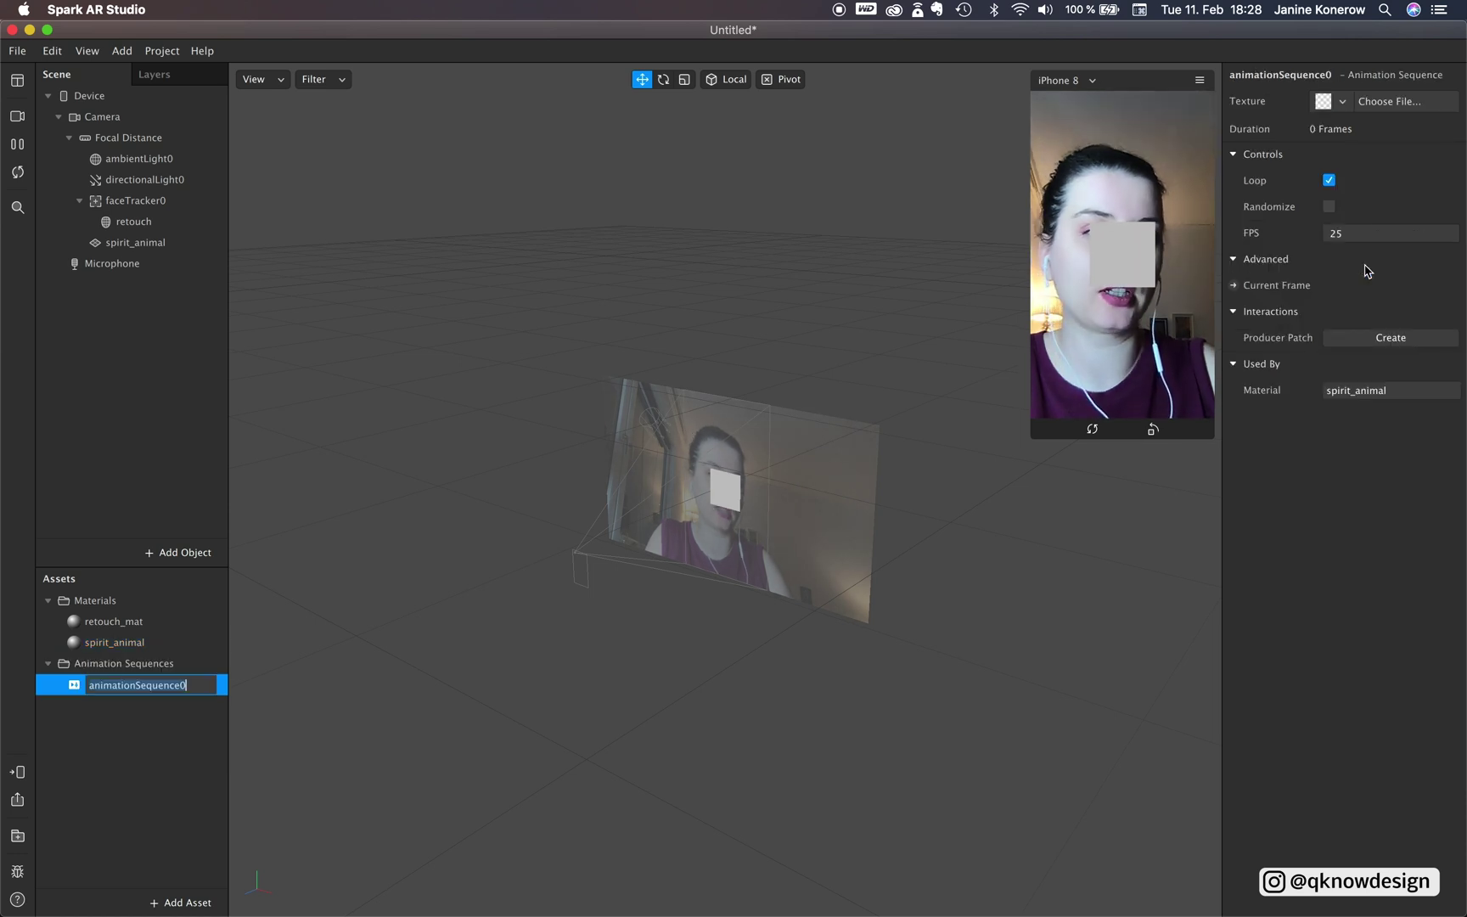
- Rename the animation sequence with a '_spirit_animal' suffix
double_click(204, 690)
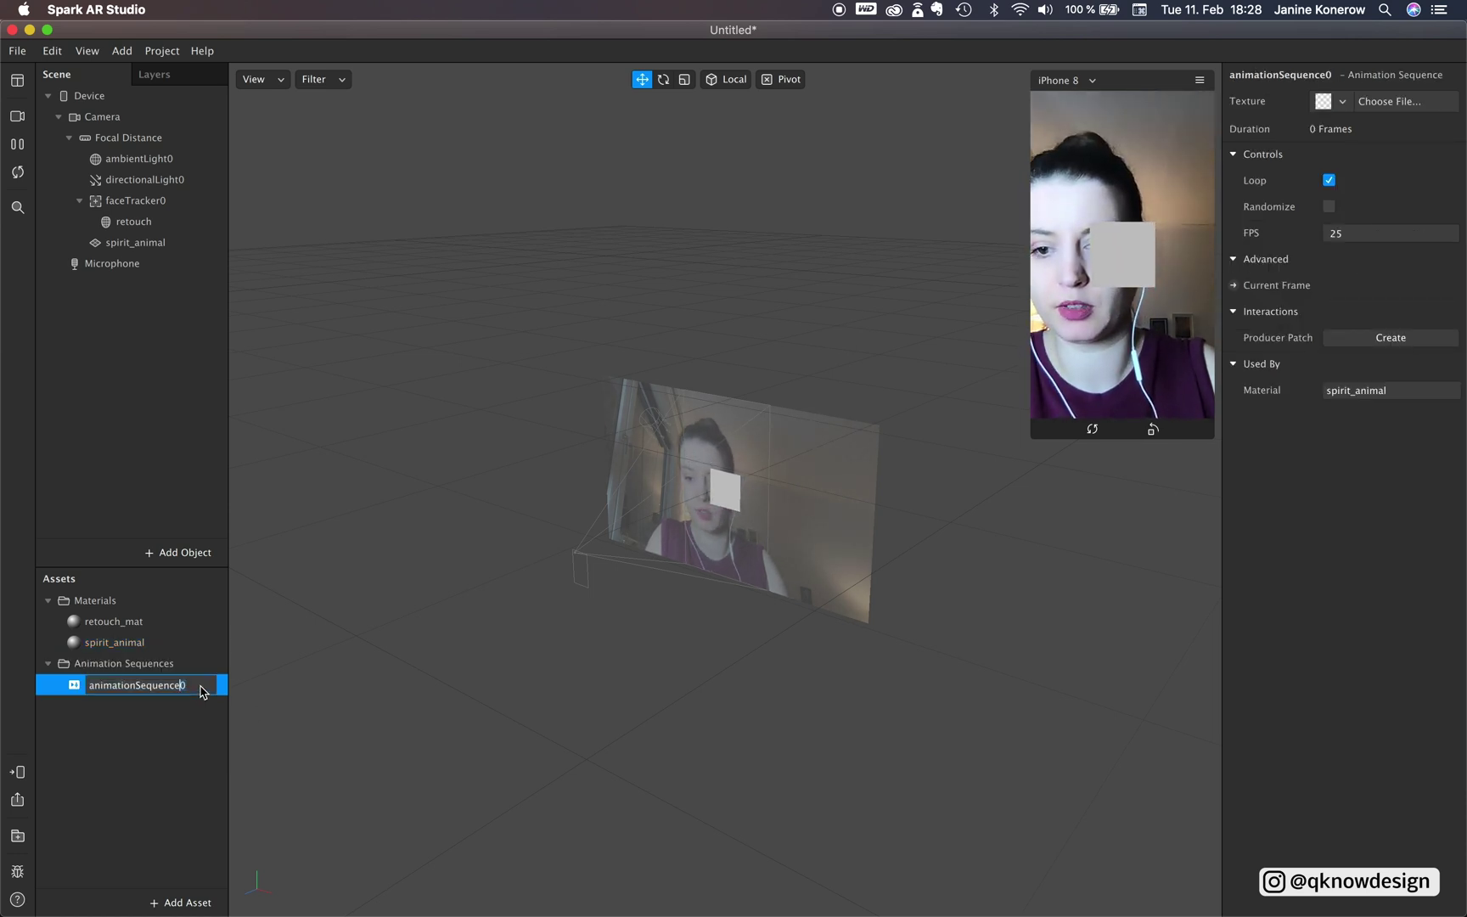
key("BackSpace")
type("_spirit_animal")
left_click(177, 764)
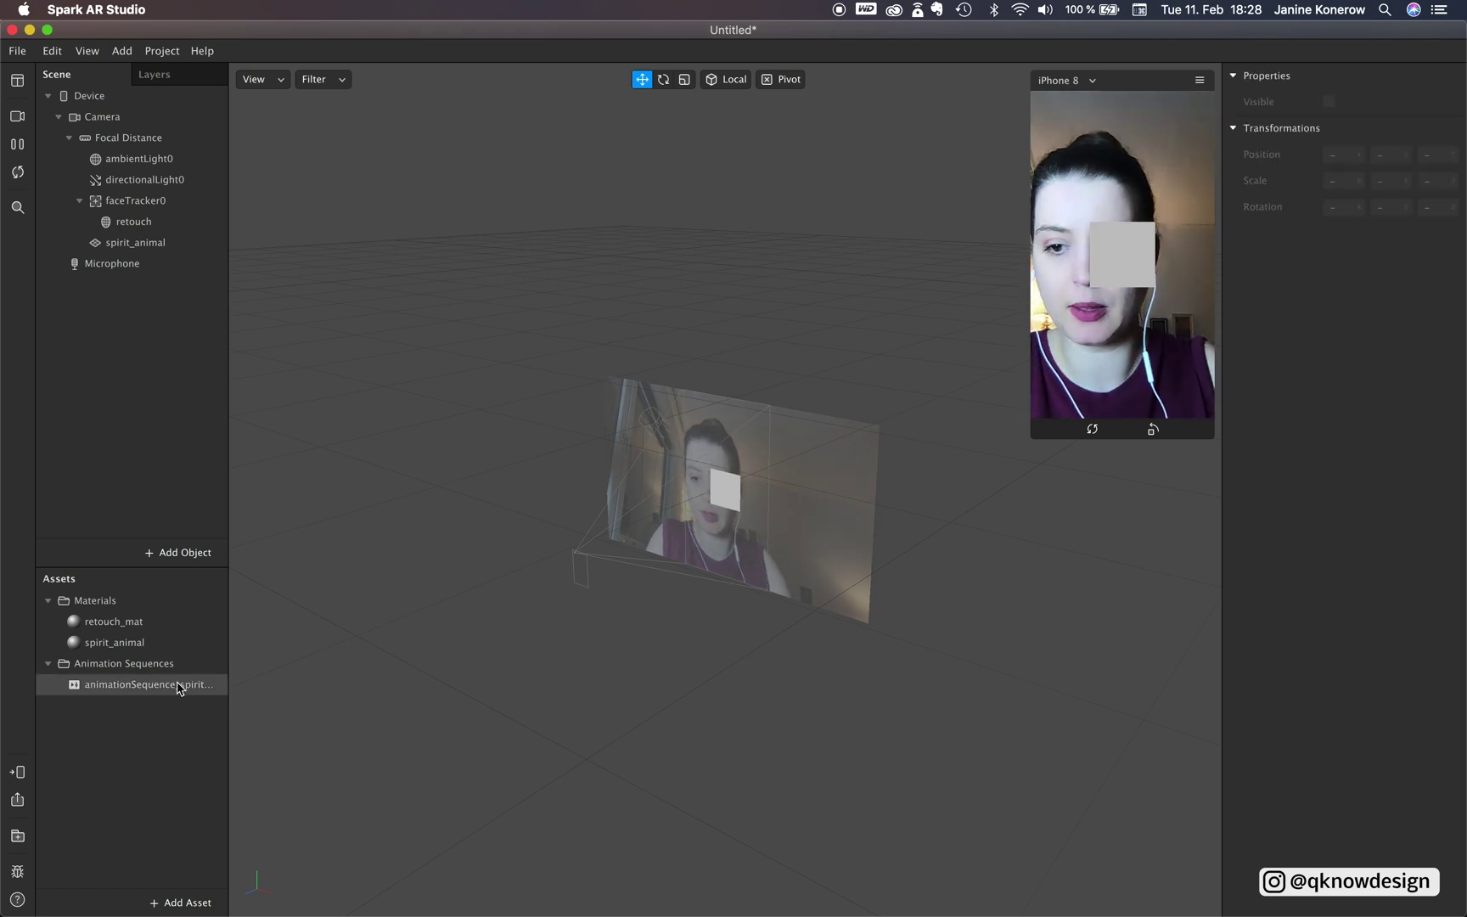
left_click(179, 688)
- Give the sequence a new image texture, selecting ant.png through unicorn.png in animation_seq
left_click(1341, 101)
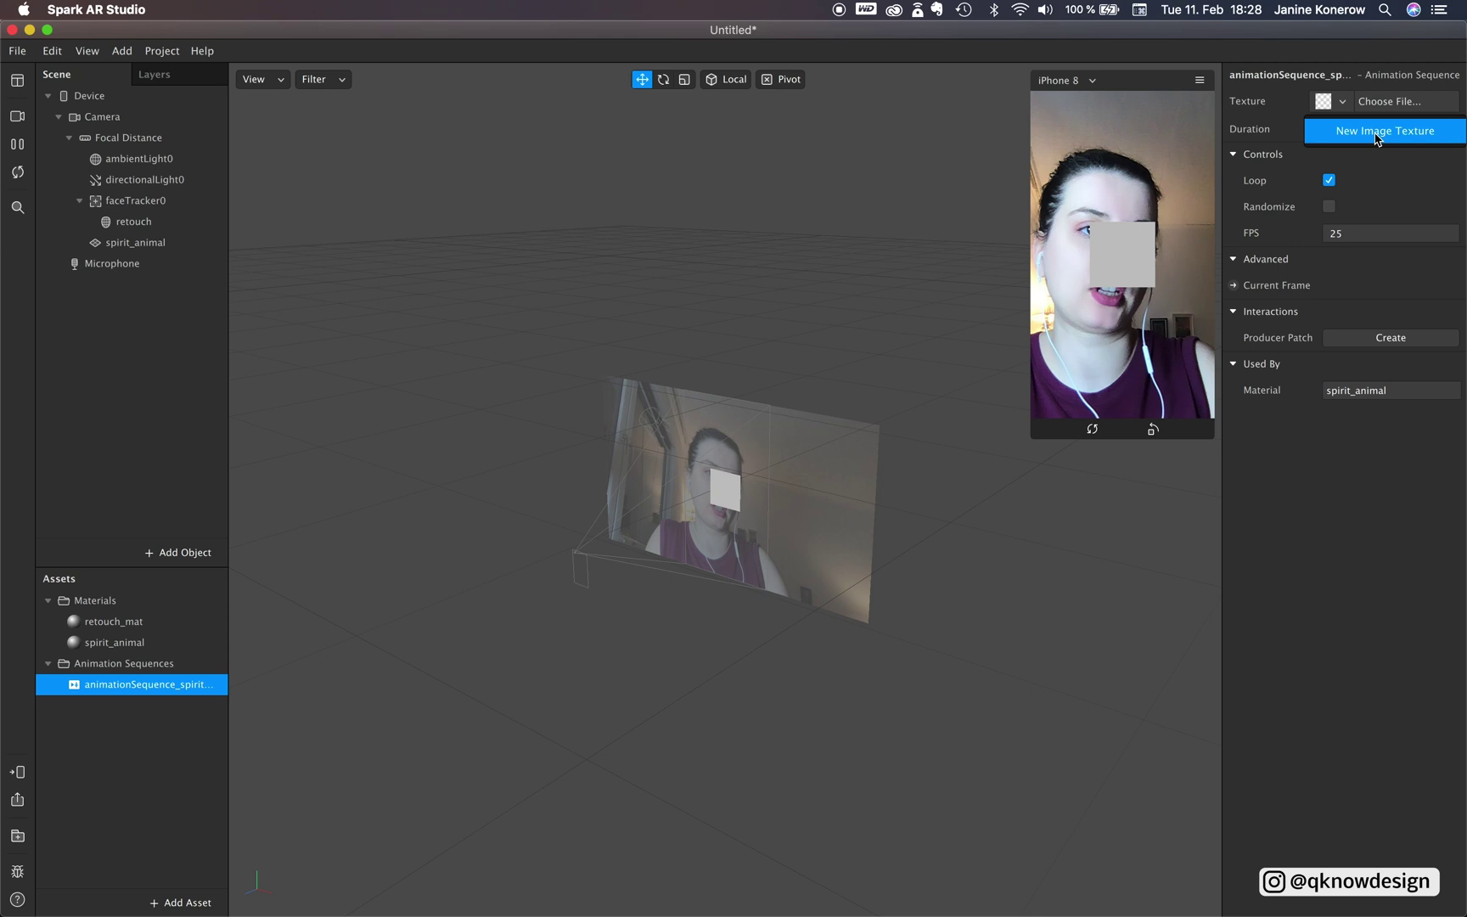
left_click(1376, 135)
left_click(600, 193)
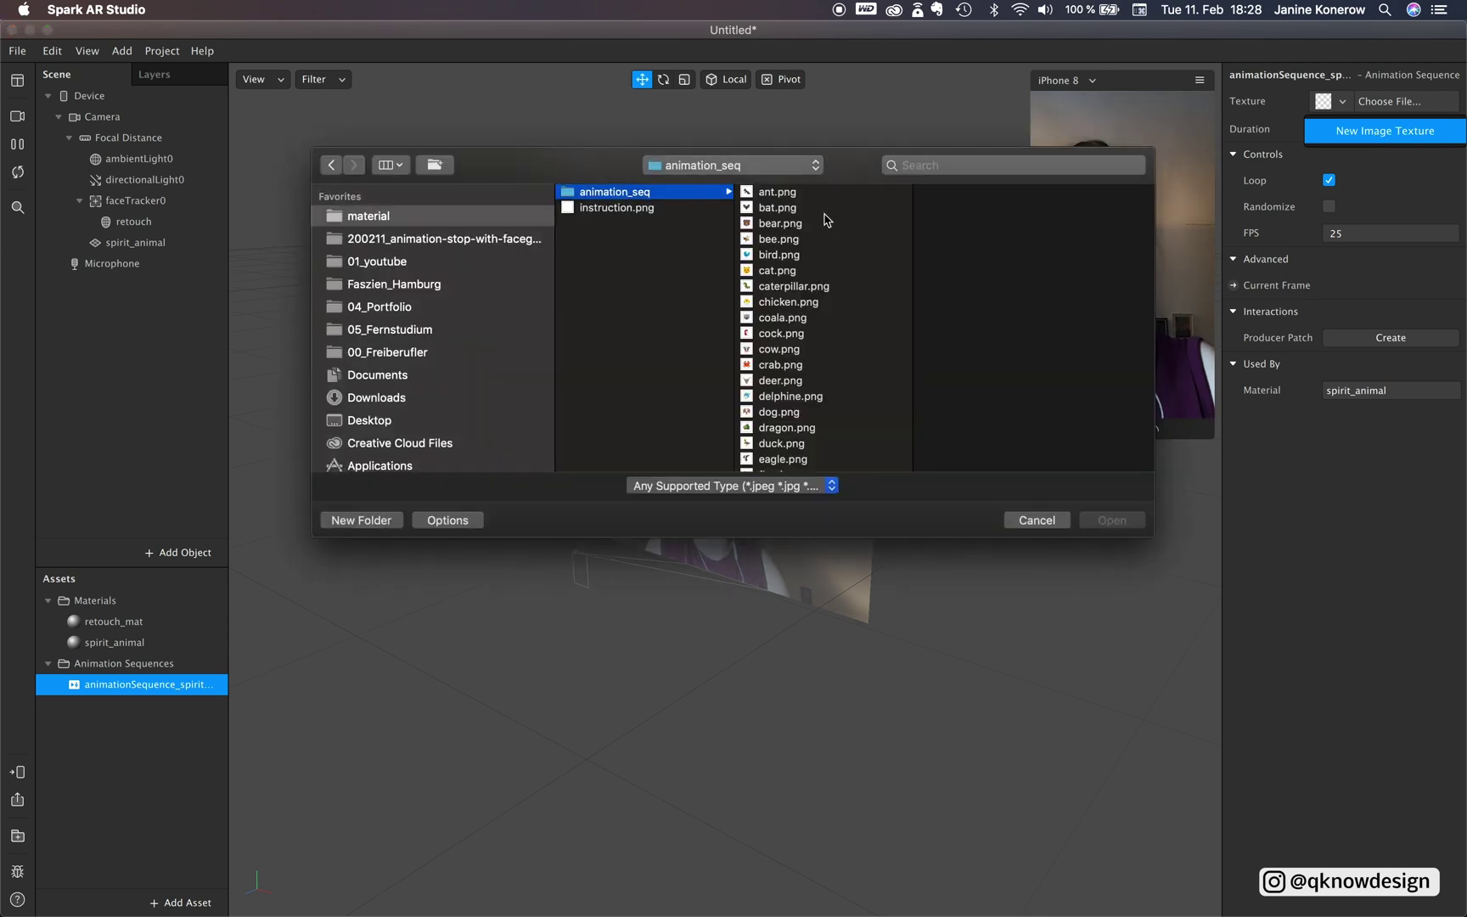
left_click(775, 194)
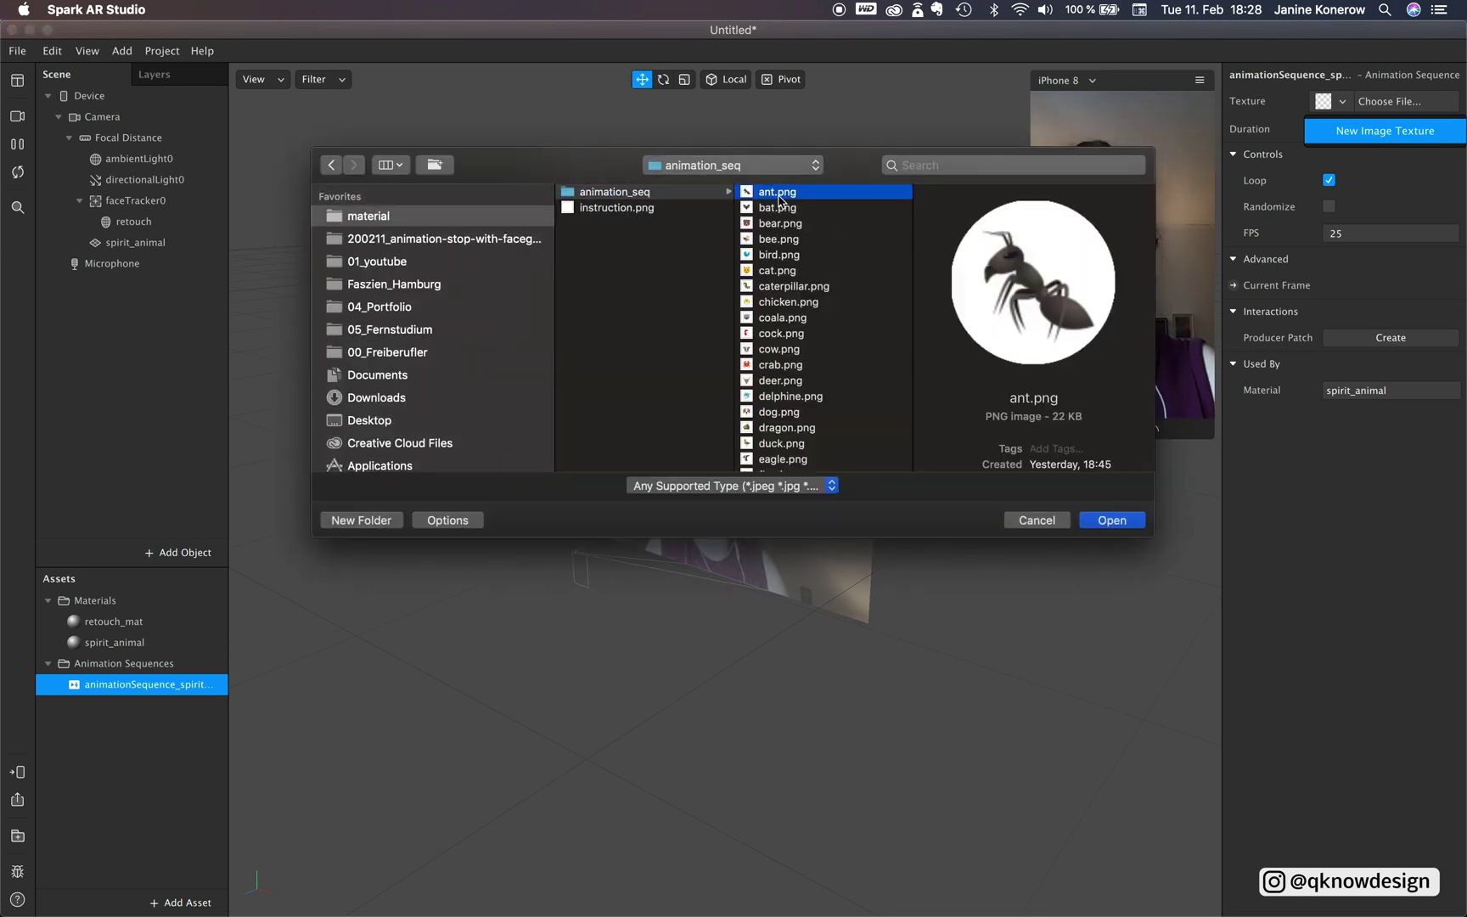
key("space")
key("Down")
key("Down")
key("Down")
key("Down")
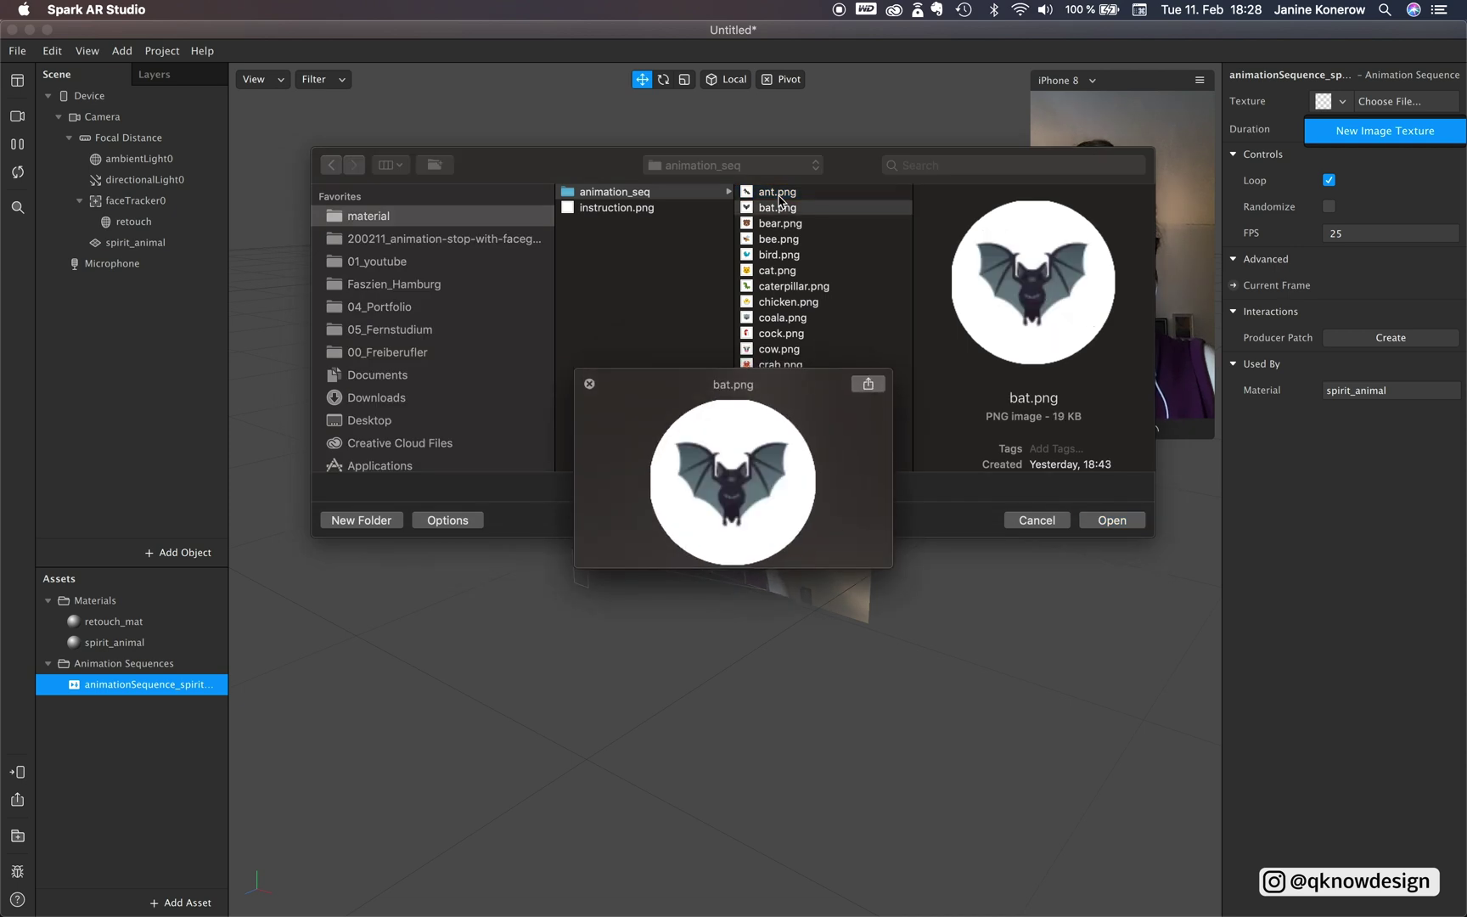
key("Down")
key("Down")
key("Down")
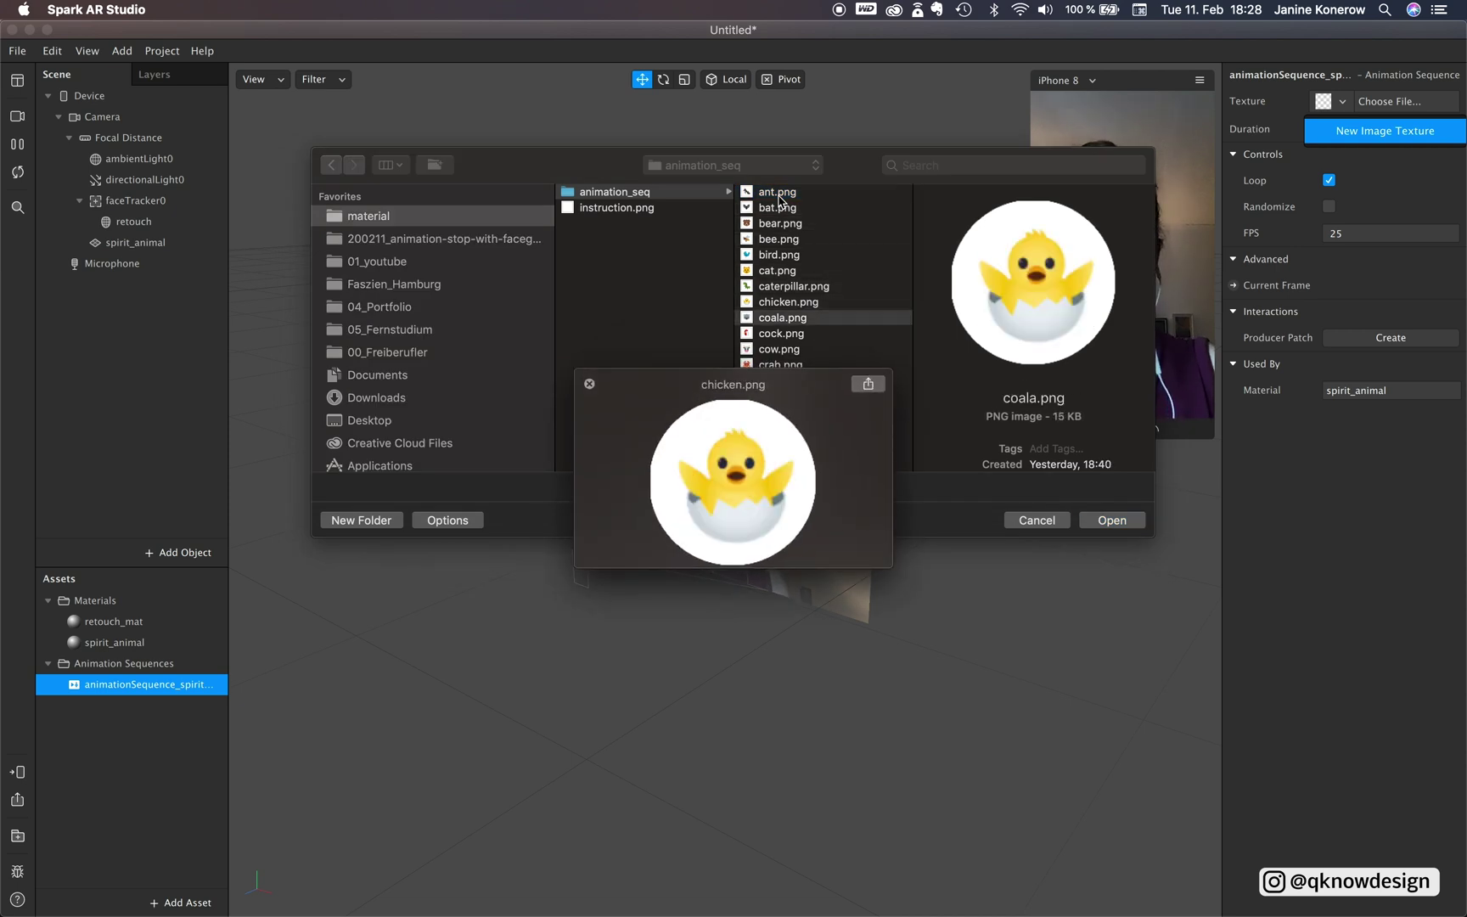
key("space")
left_click(779, 195)
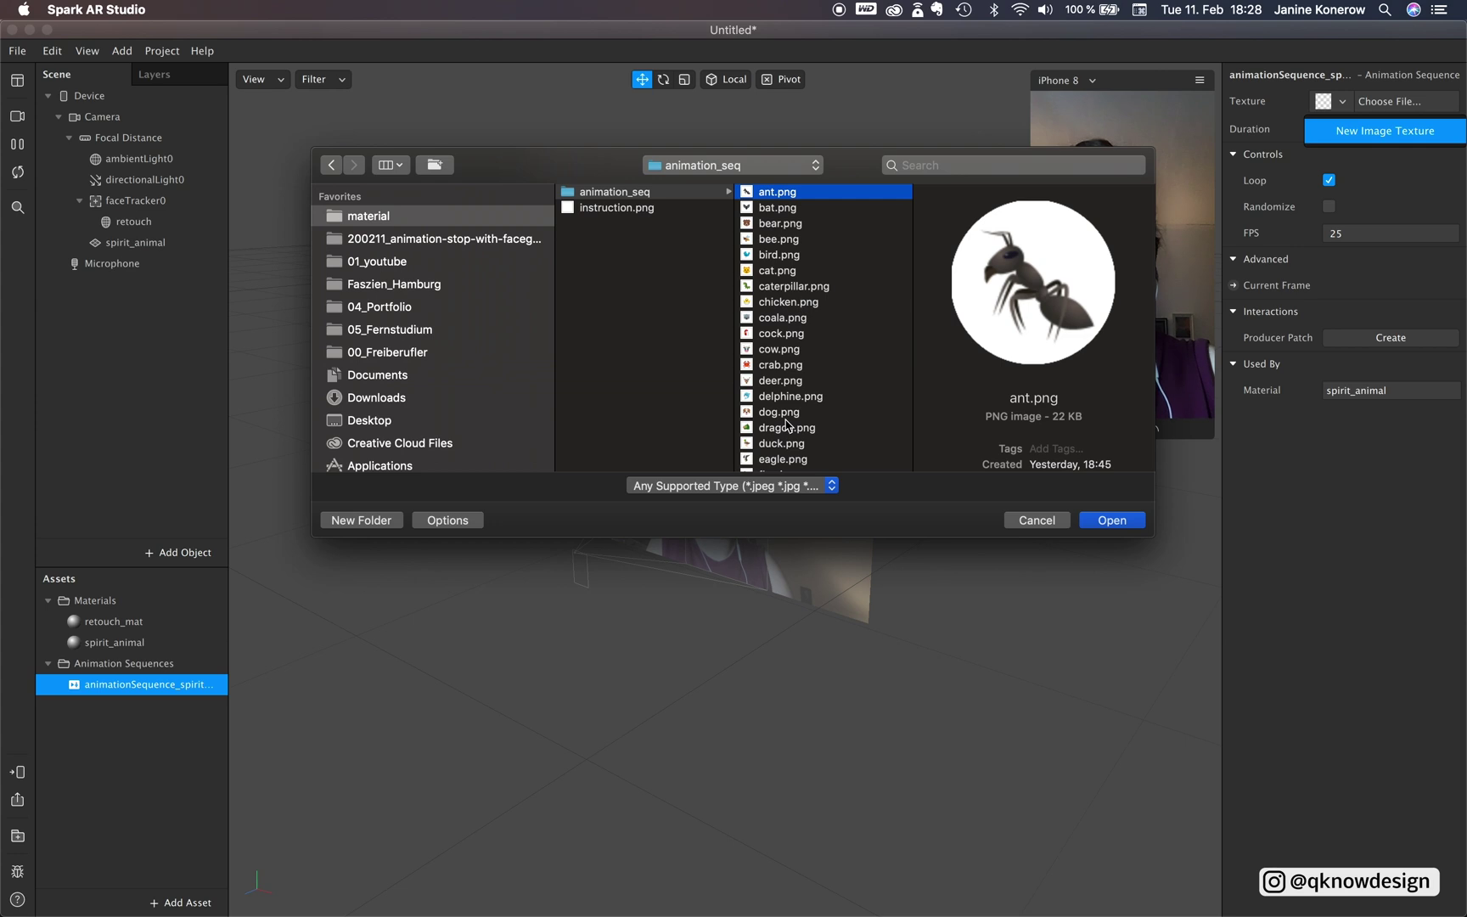
scroll(786, 407, "down", 10)
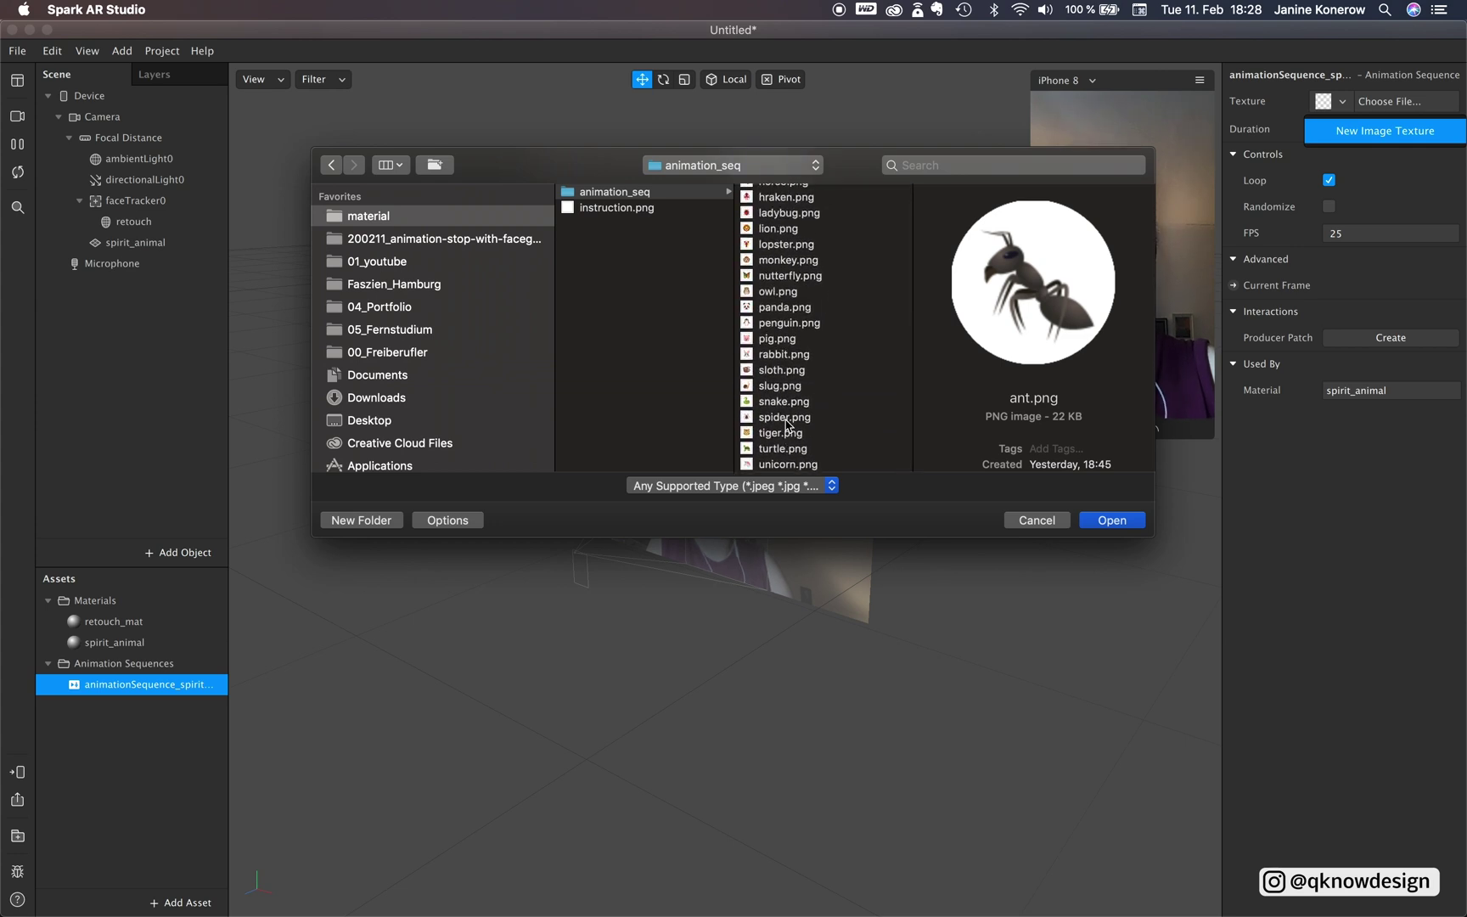
left_click(785, 464, "shift")
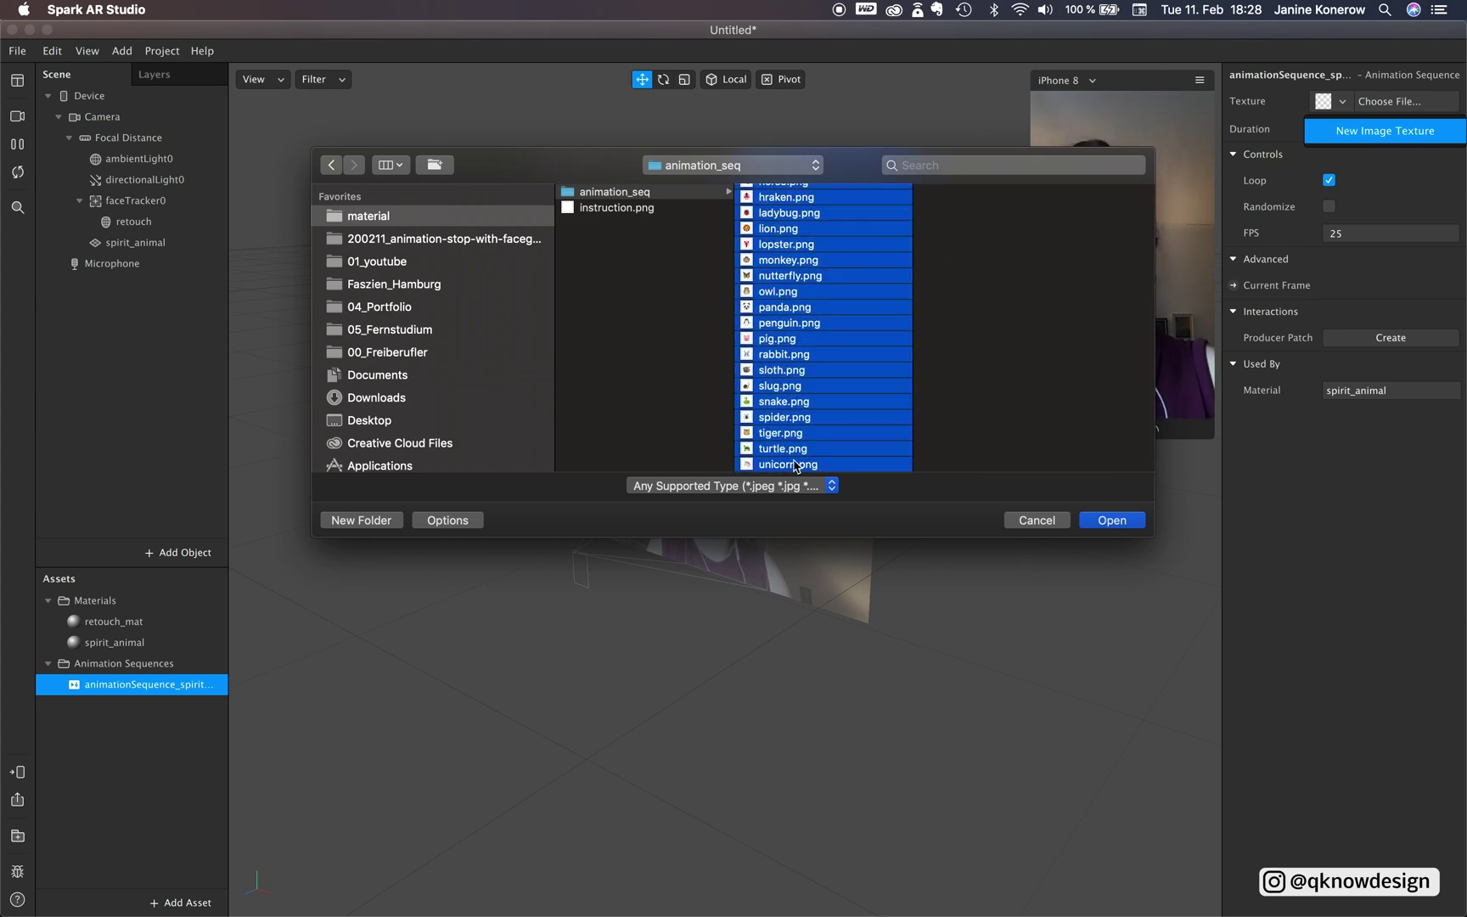
- Import the selected emoji images, then browse EmojiCopy's animal emoji full screen in Chrome
left_click(1113, 520)
left_click(698, 875)
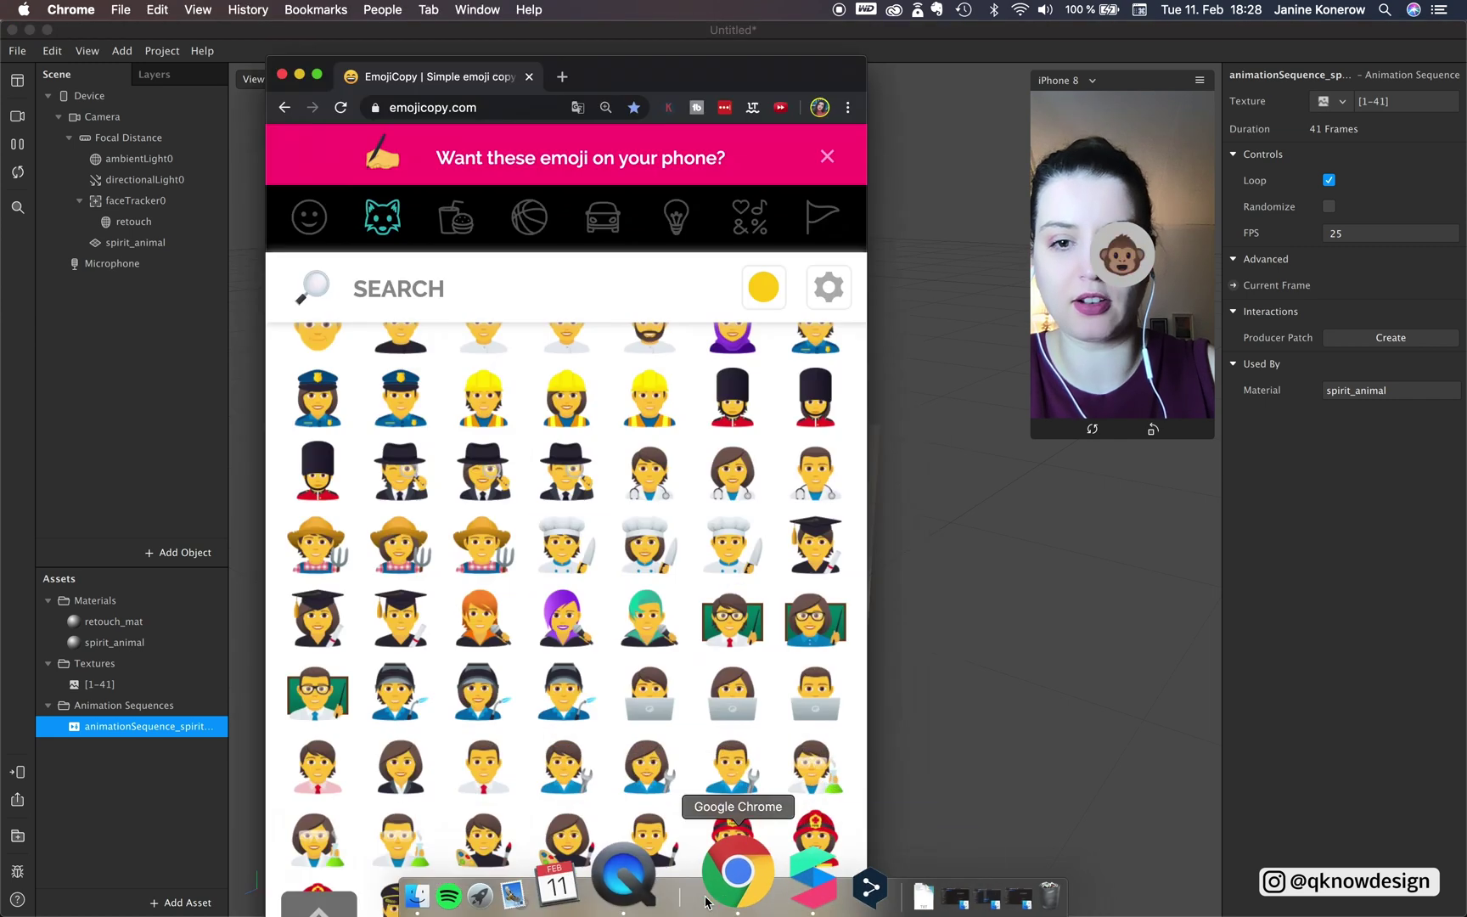
left_click(317, 73)
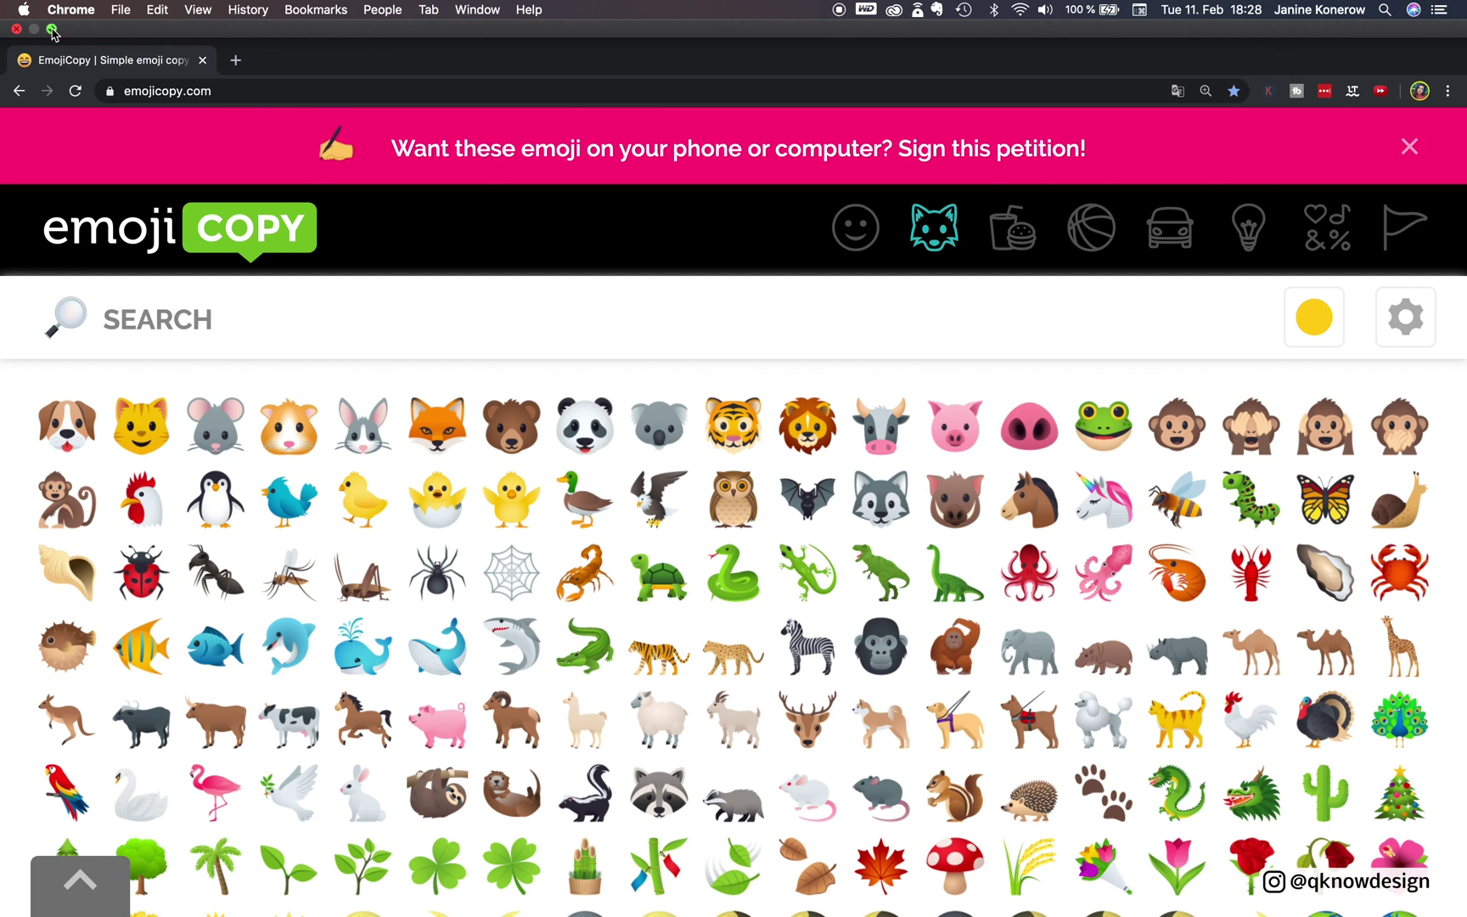
left_click(51, 31)
- Back in Spark AR, set the animation sequence's frame rate to 41 FPS
key("super+m")
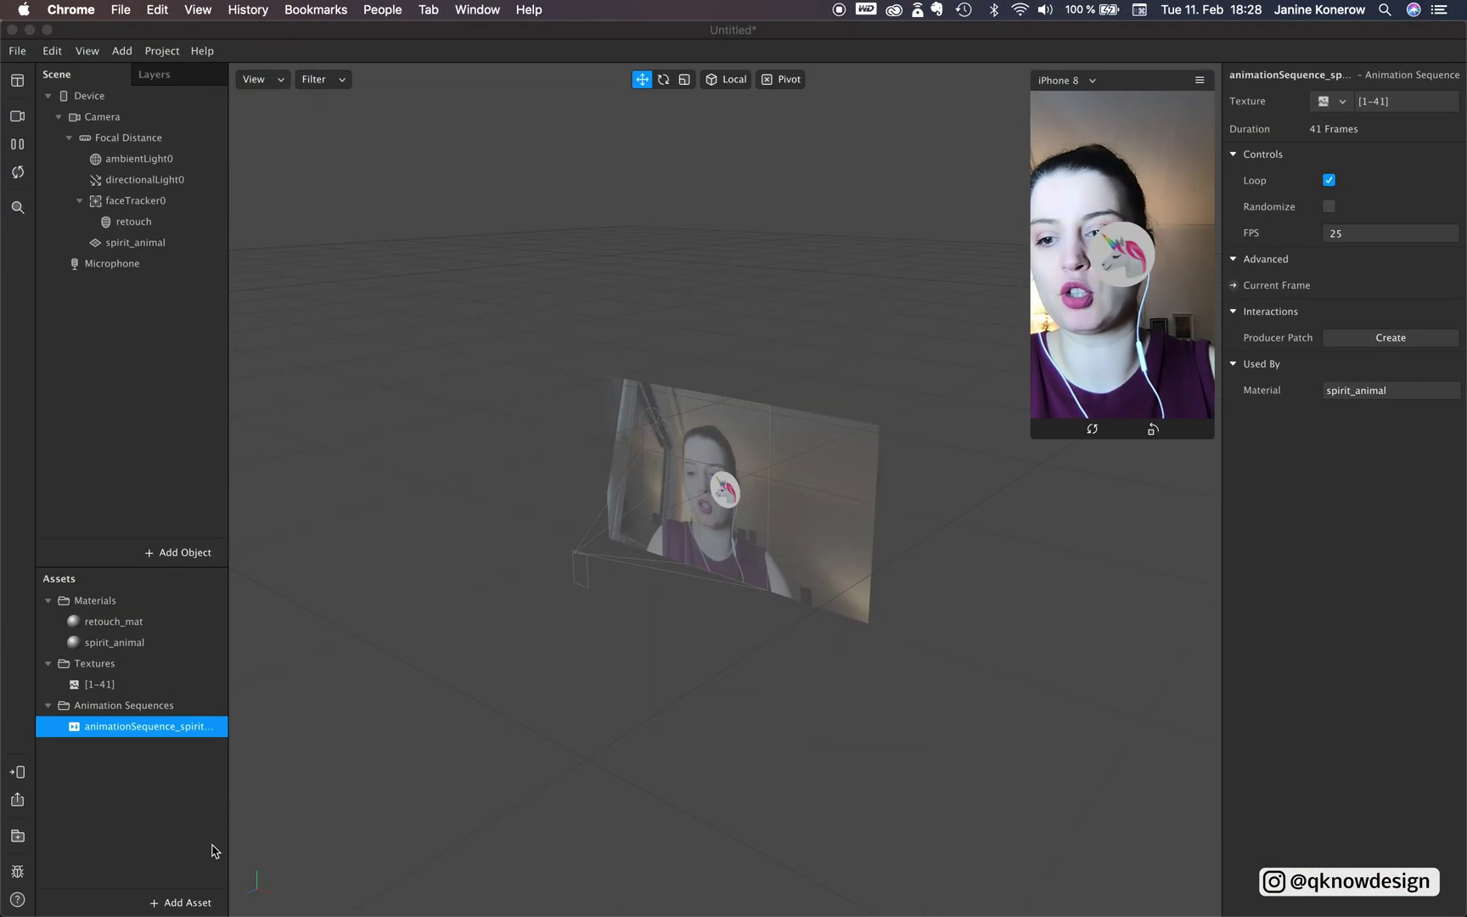
left_click(170, 875)
left_click(125, 686)
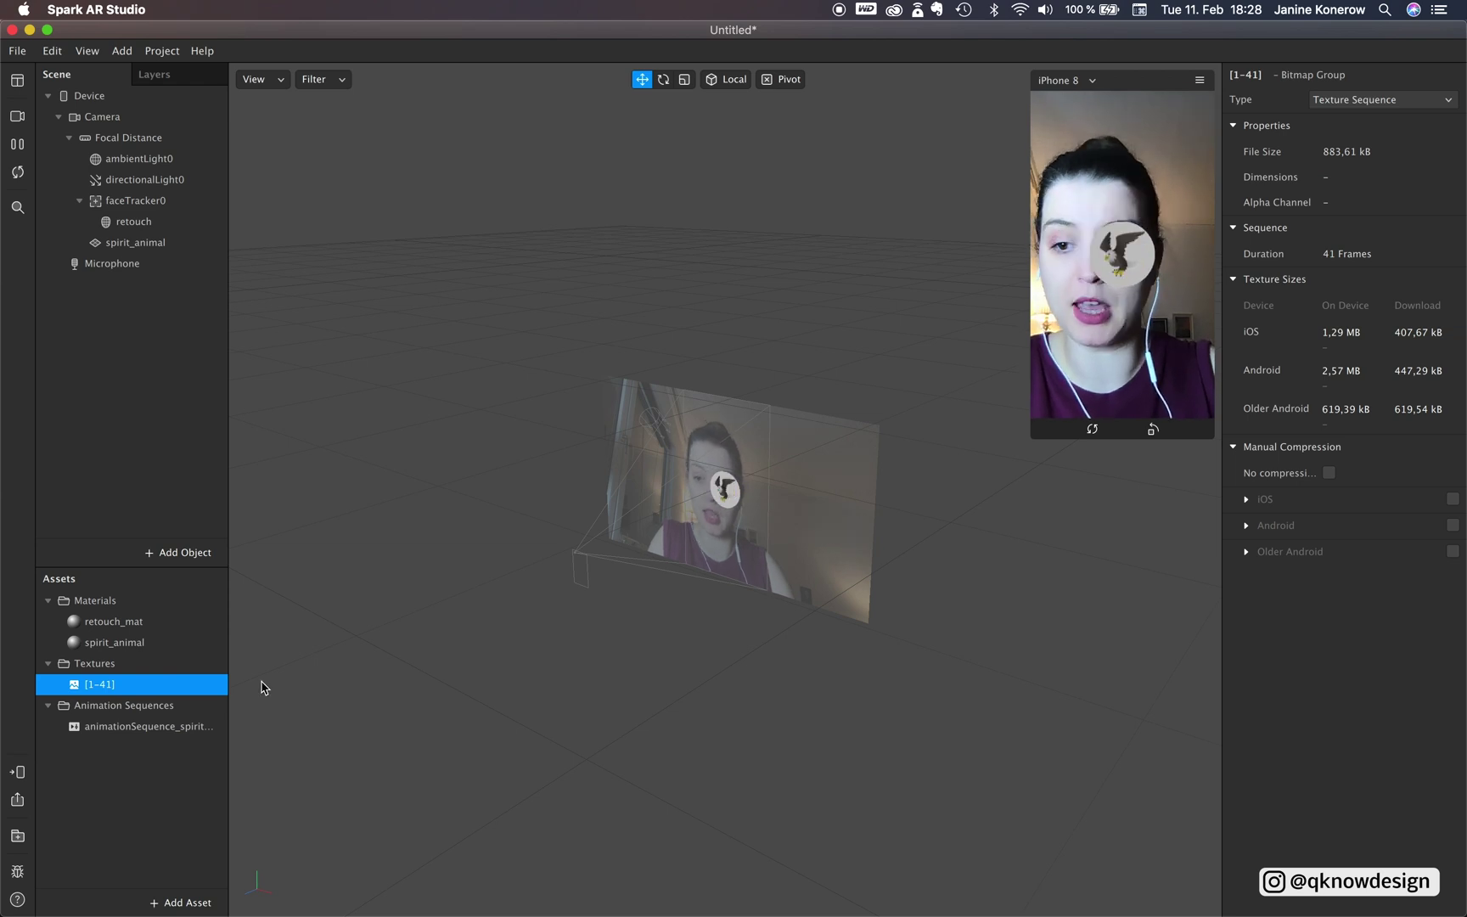
left_click(121, 727)
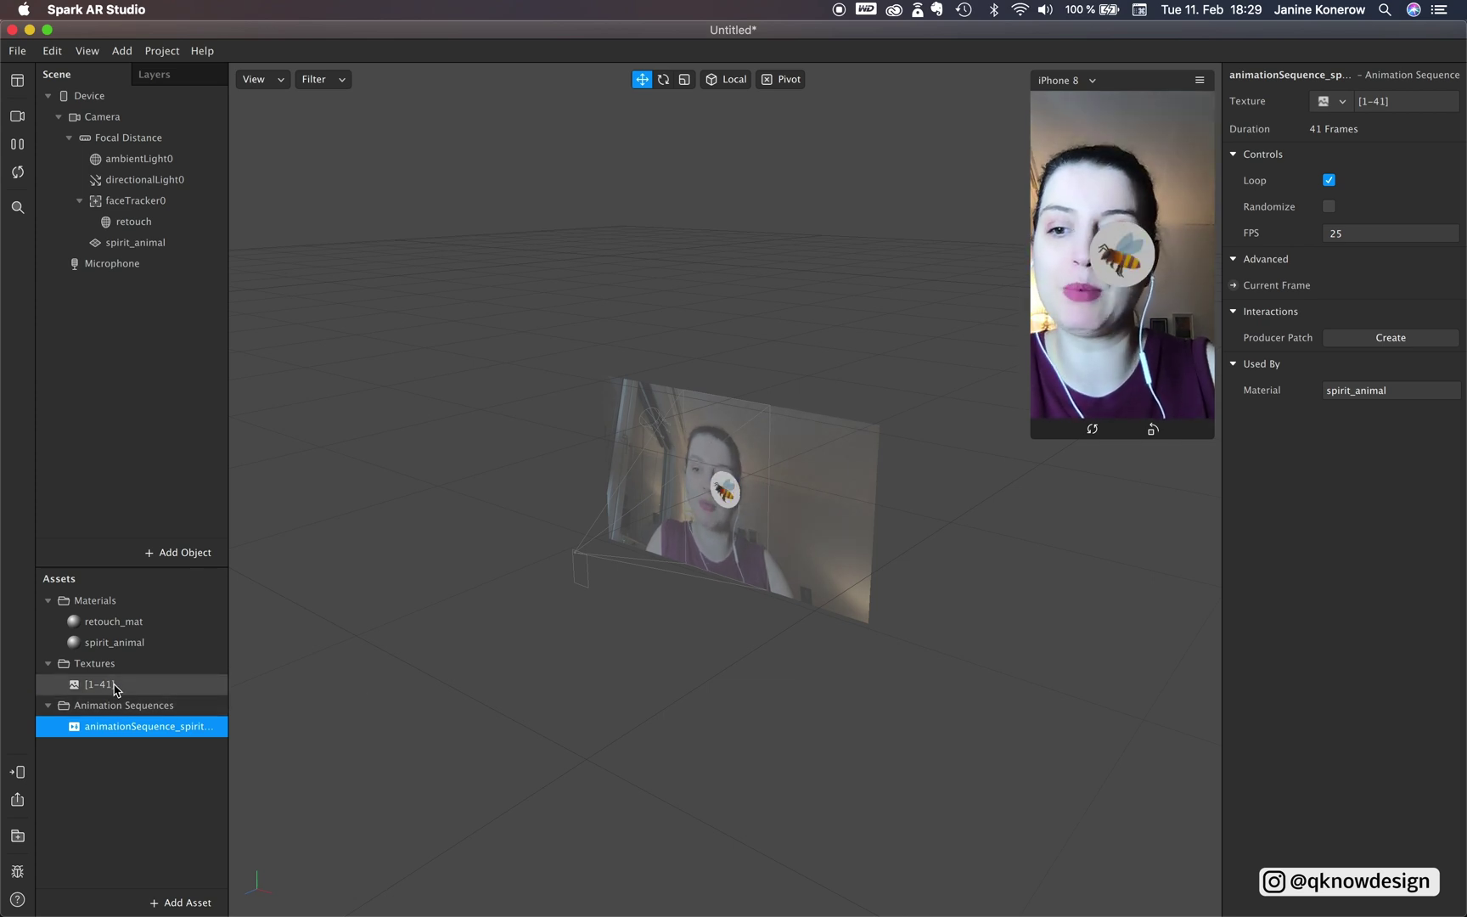
left_click(1345, 229)
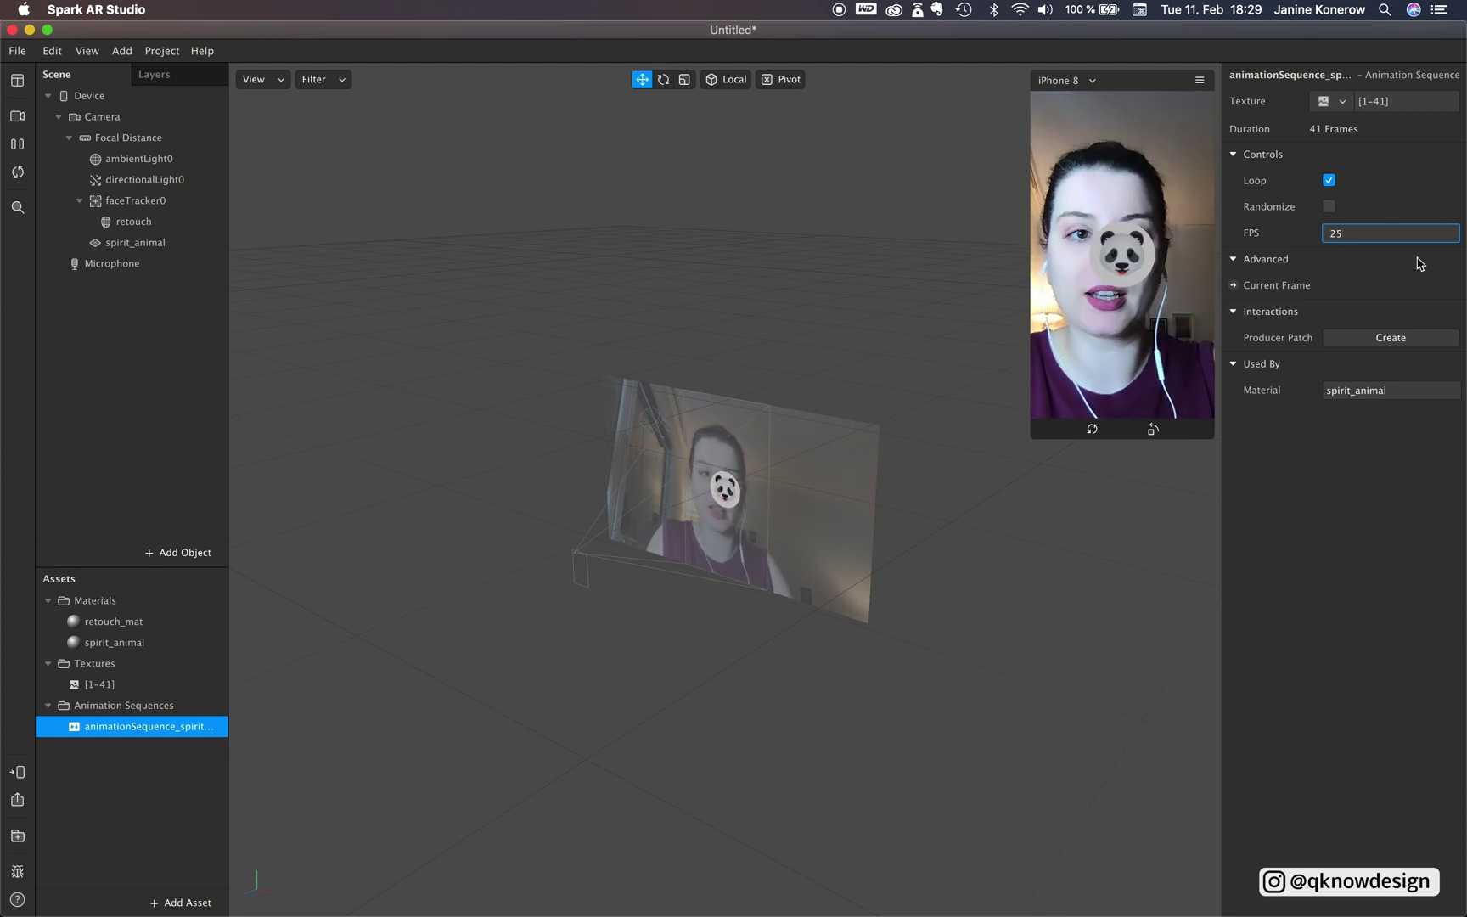
key("super+a")
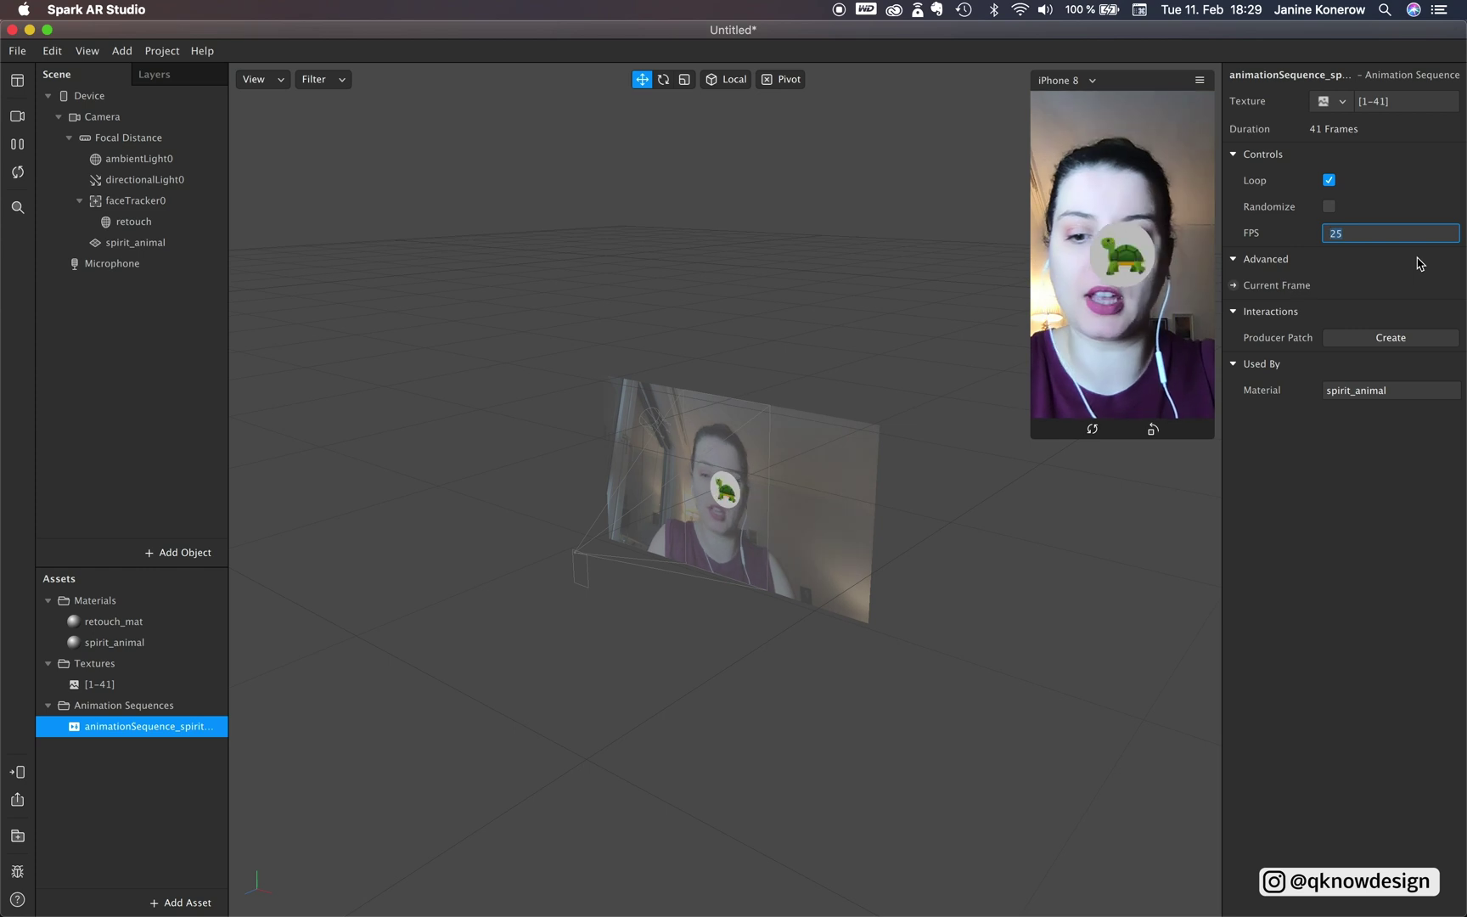
type("41")
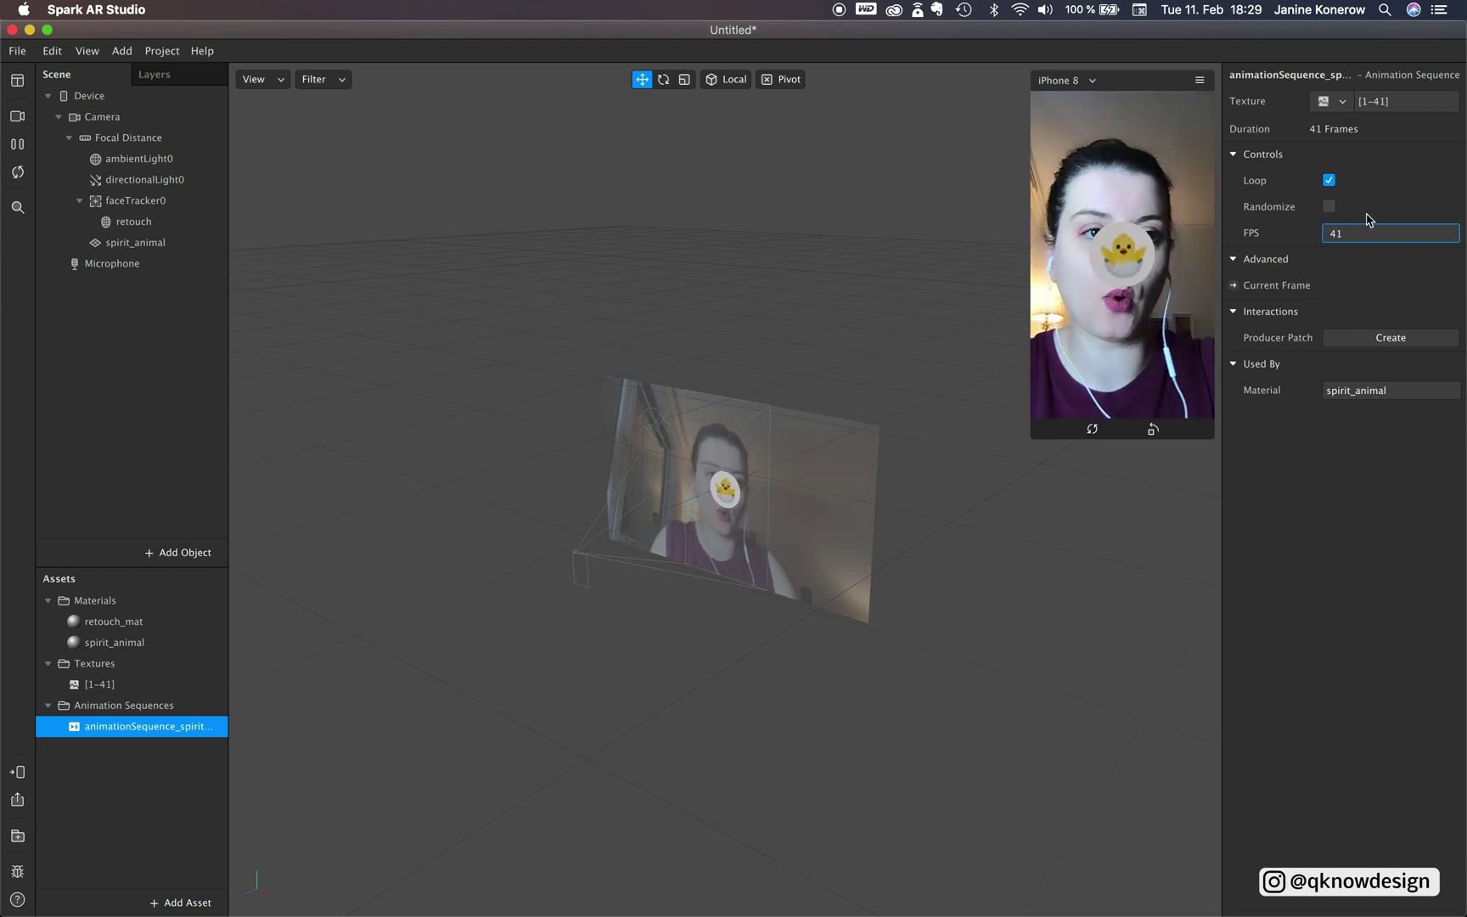
key("Return")
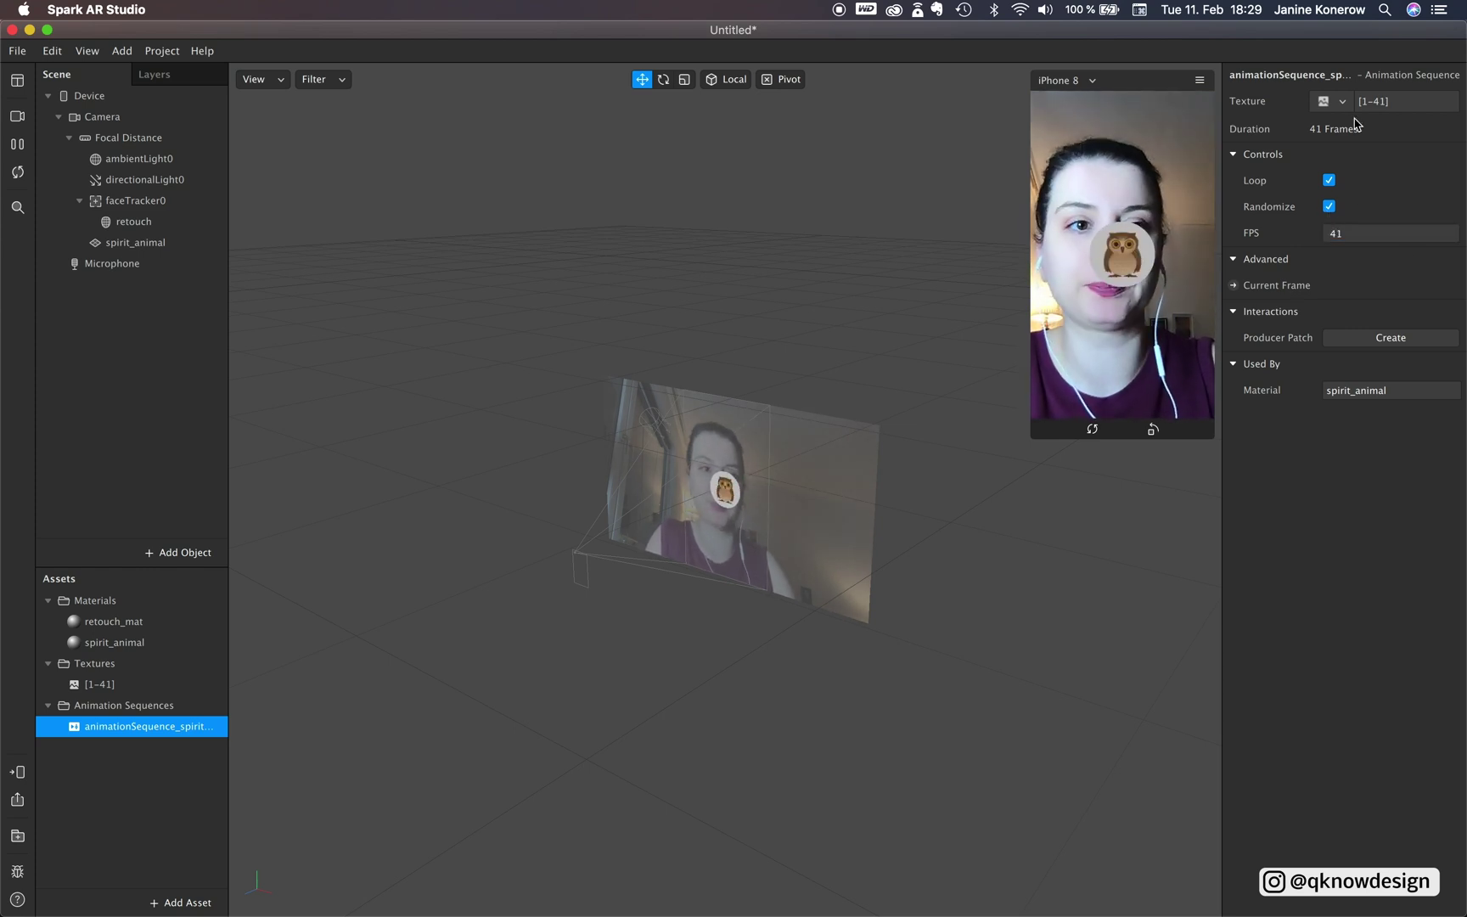
- Switch the spirit_animal material's shader type to Flat
left_click(120, 705)
left_click(138, 644)
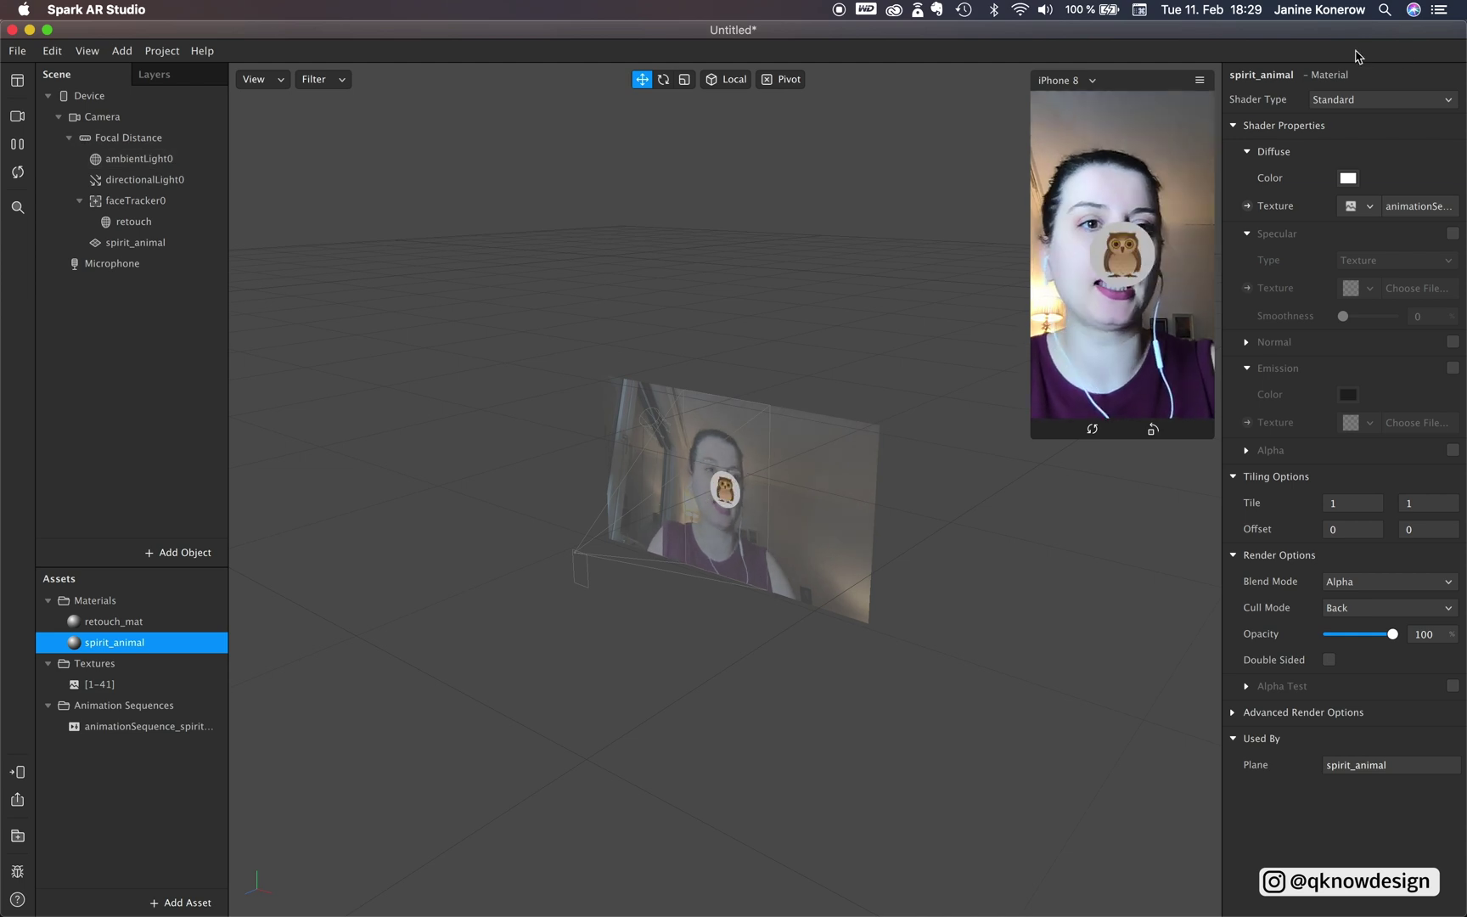
left_click(1341, 98)
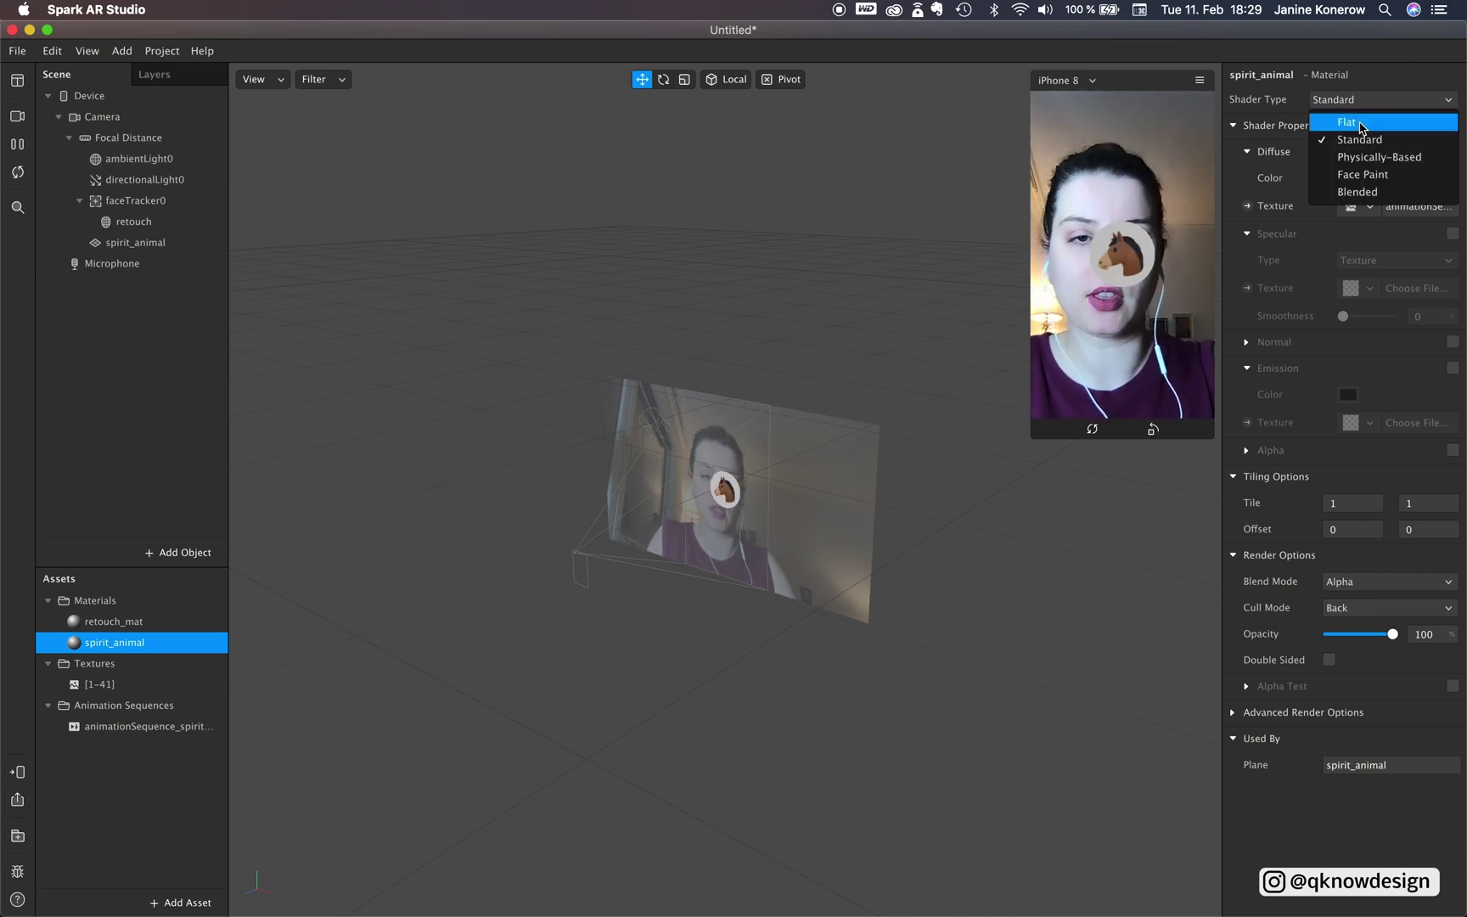
left_click(233, 289)
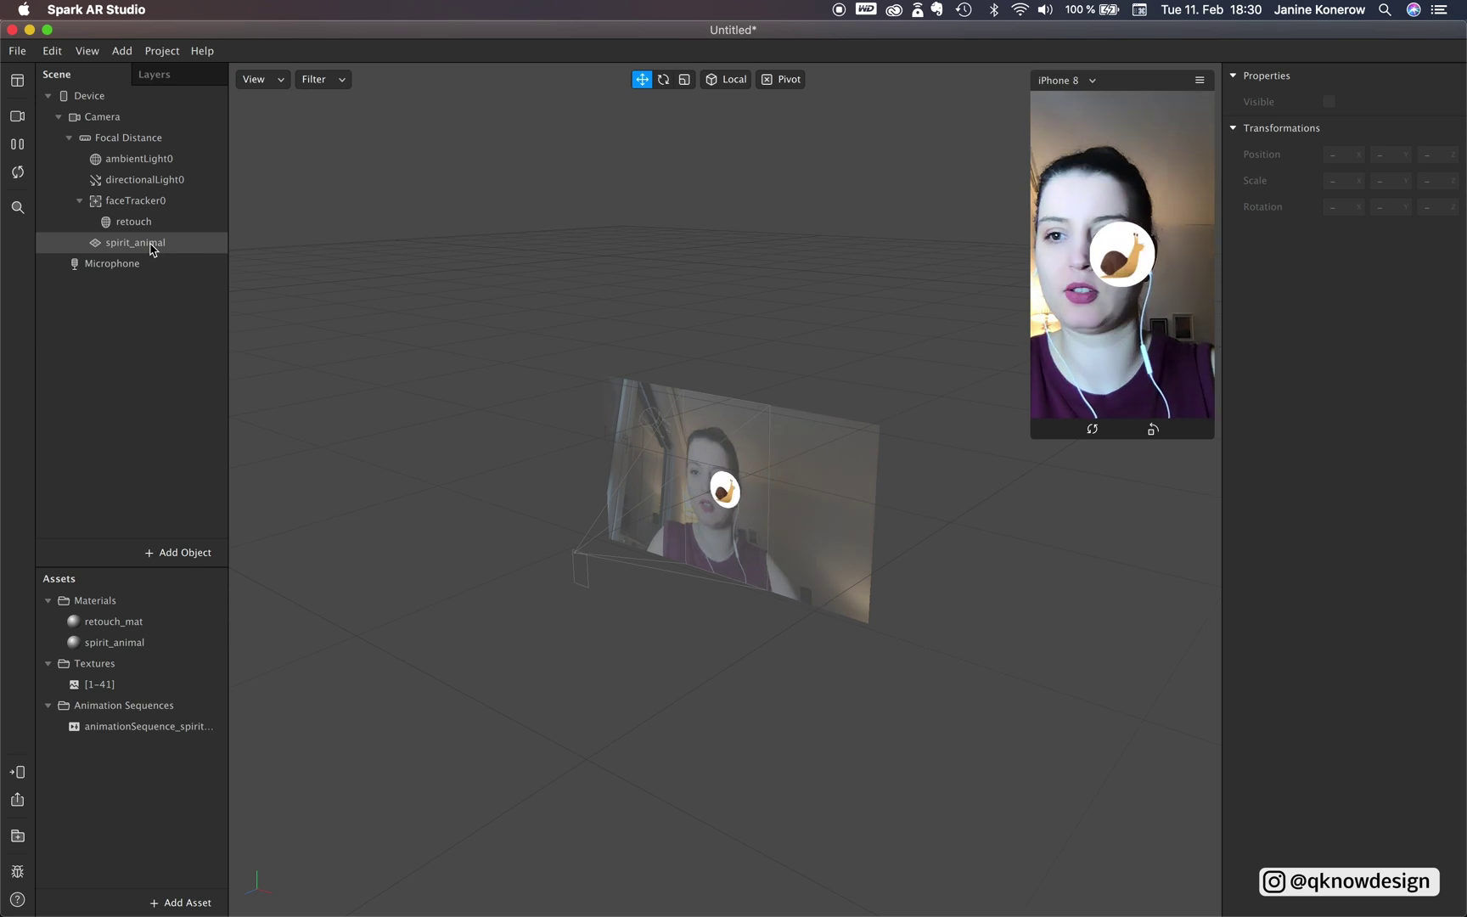
- Show the Patch Editor and drag faceTracker0 into it
left_click(123, 51)
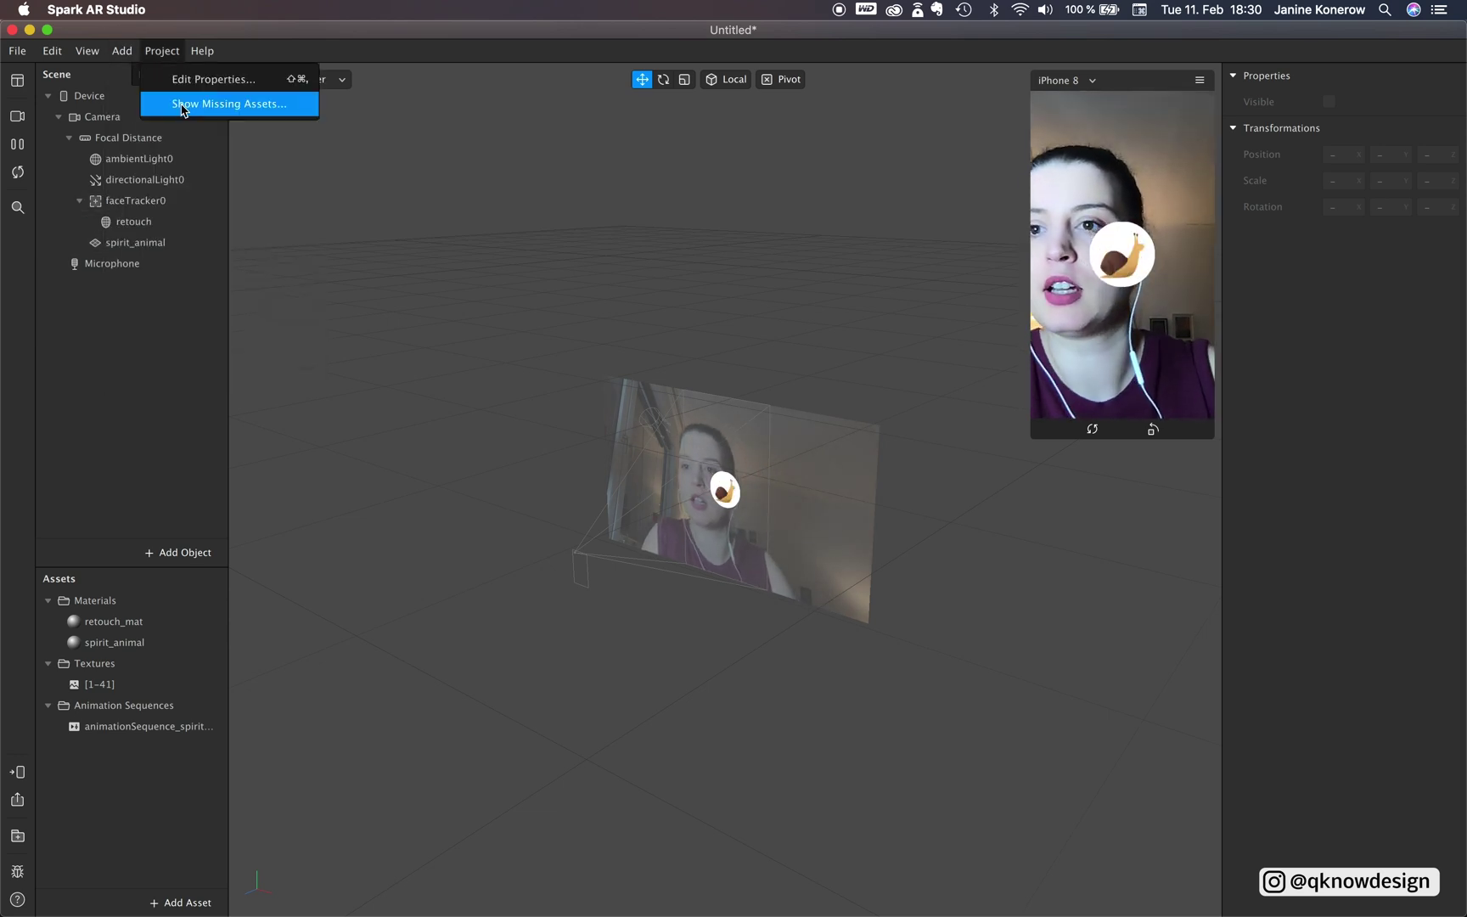
mouse_move(93, 53)
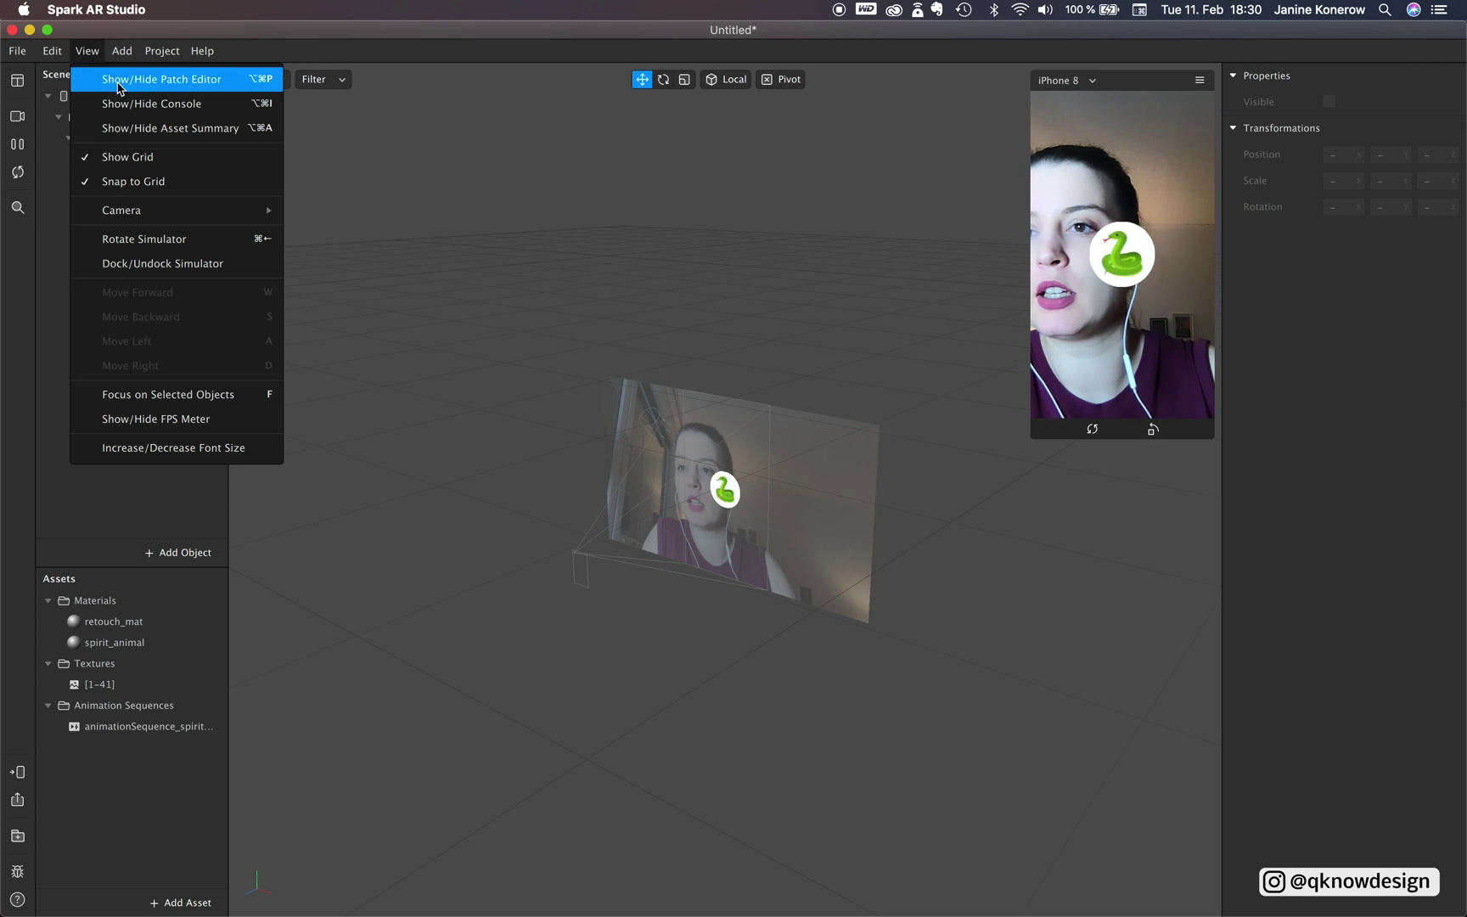
left_click(119, 79)
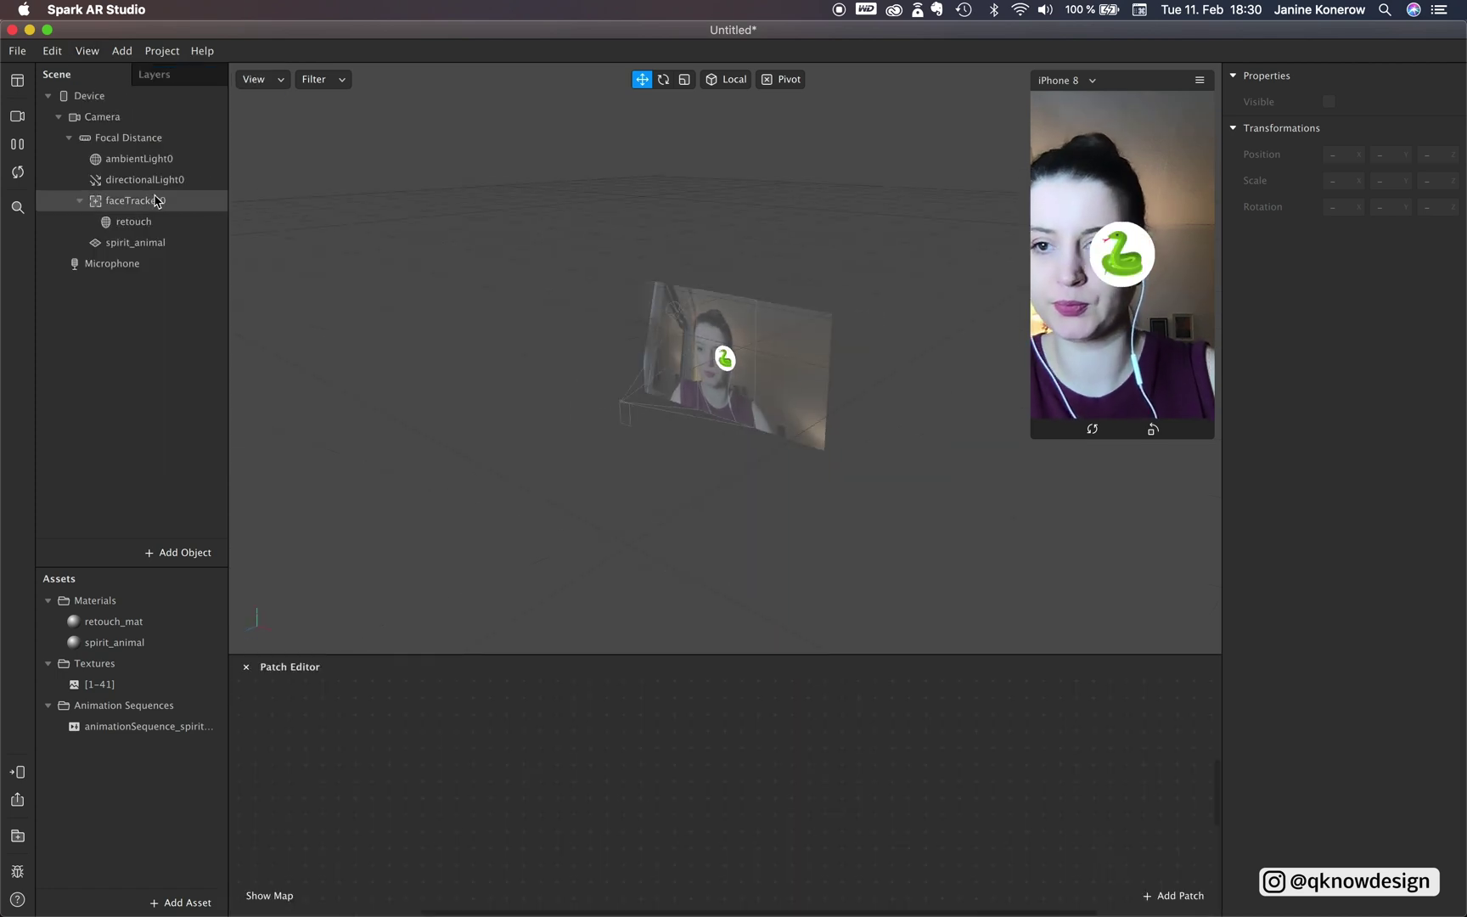
left_click(153, 201)
left_click_drag(127, 200, 373, 811)
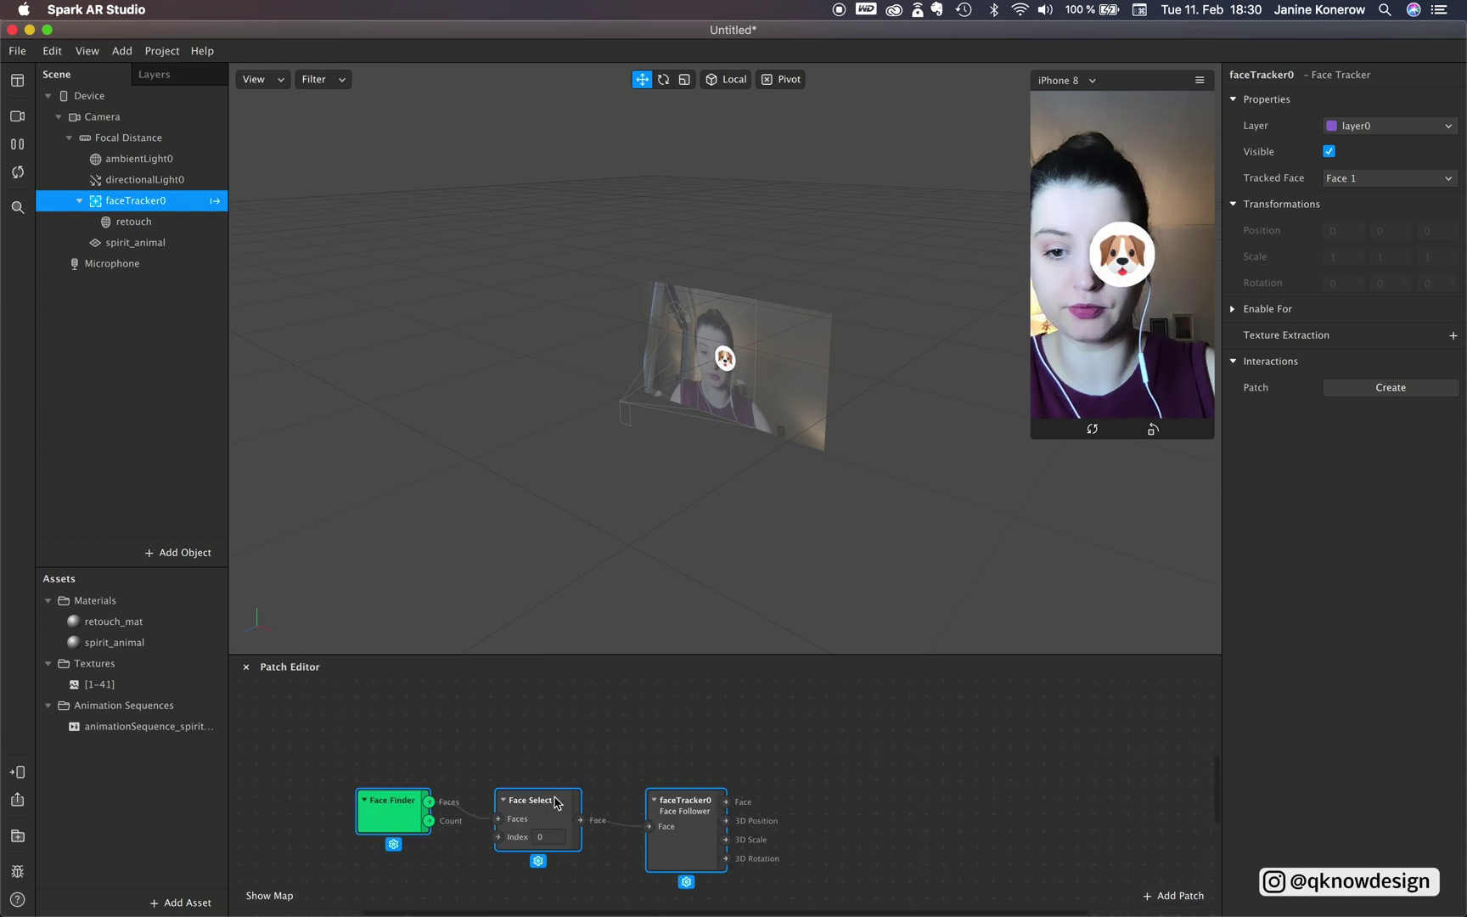
- Add spirit_animal's 3D Position and 3D Rotation patches, stacked neatly one above the other
left_click(156, 242)
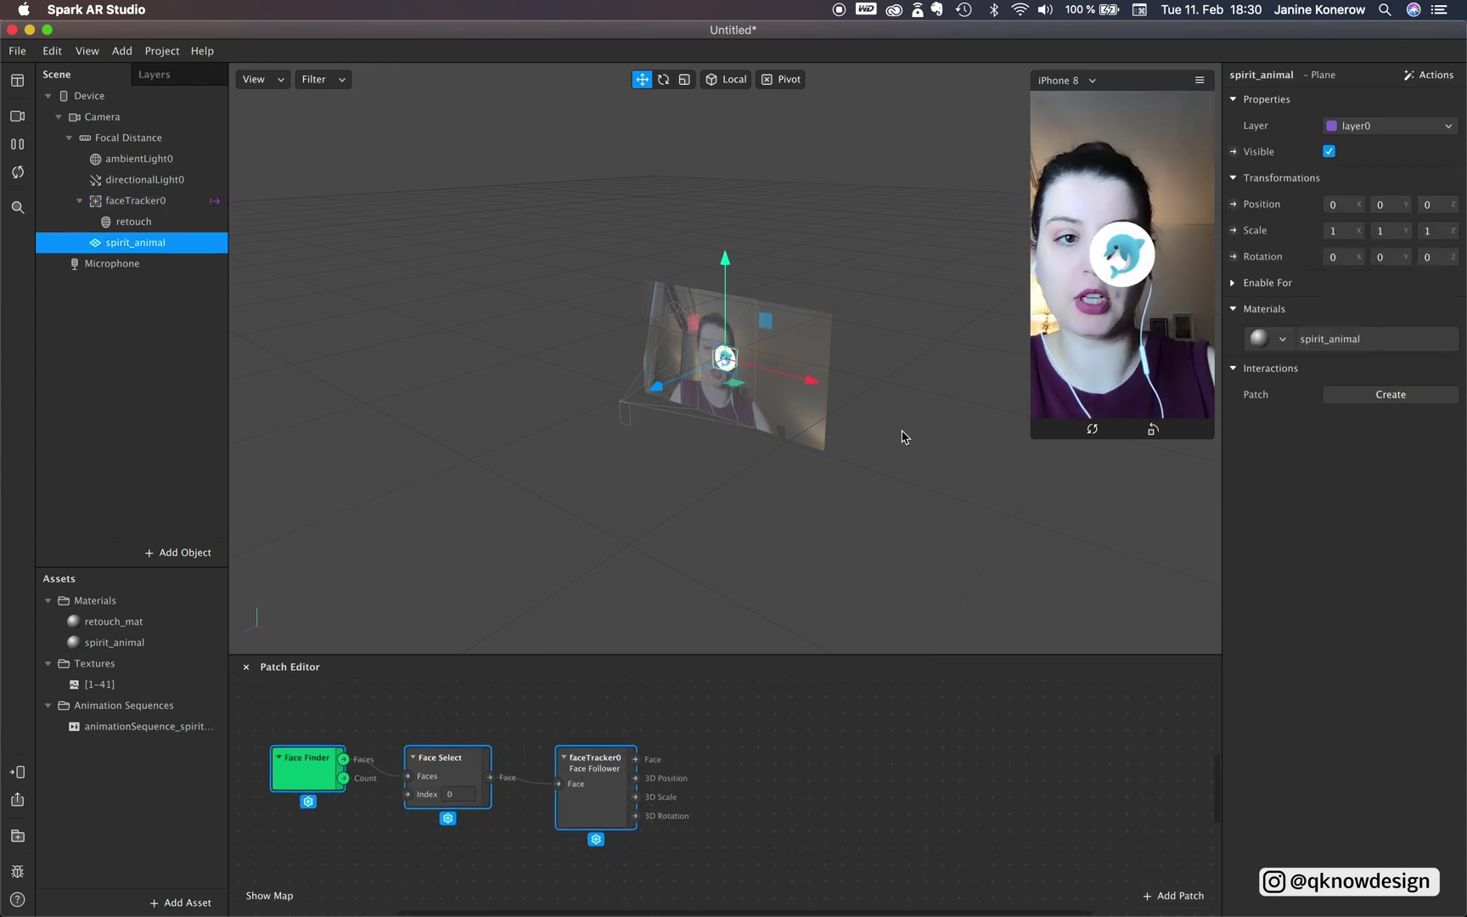
left_click(1234, 204)
left_click(1233, 256)
left_click_drag(811, 799, 887, 712)
left_click_drag(781, 821, 864, 819)
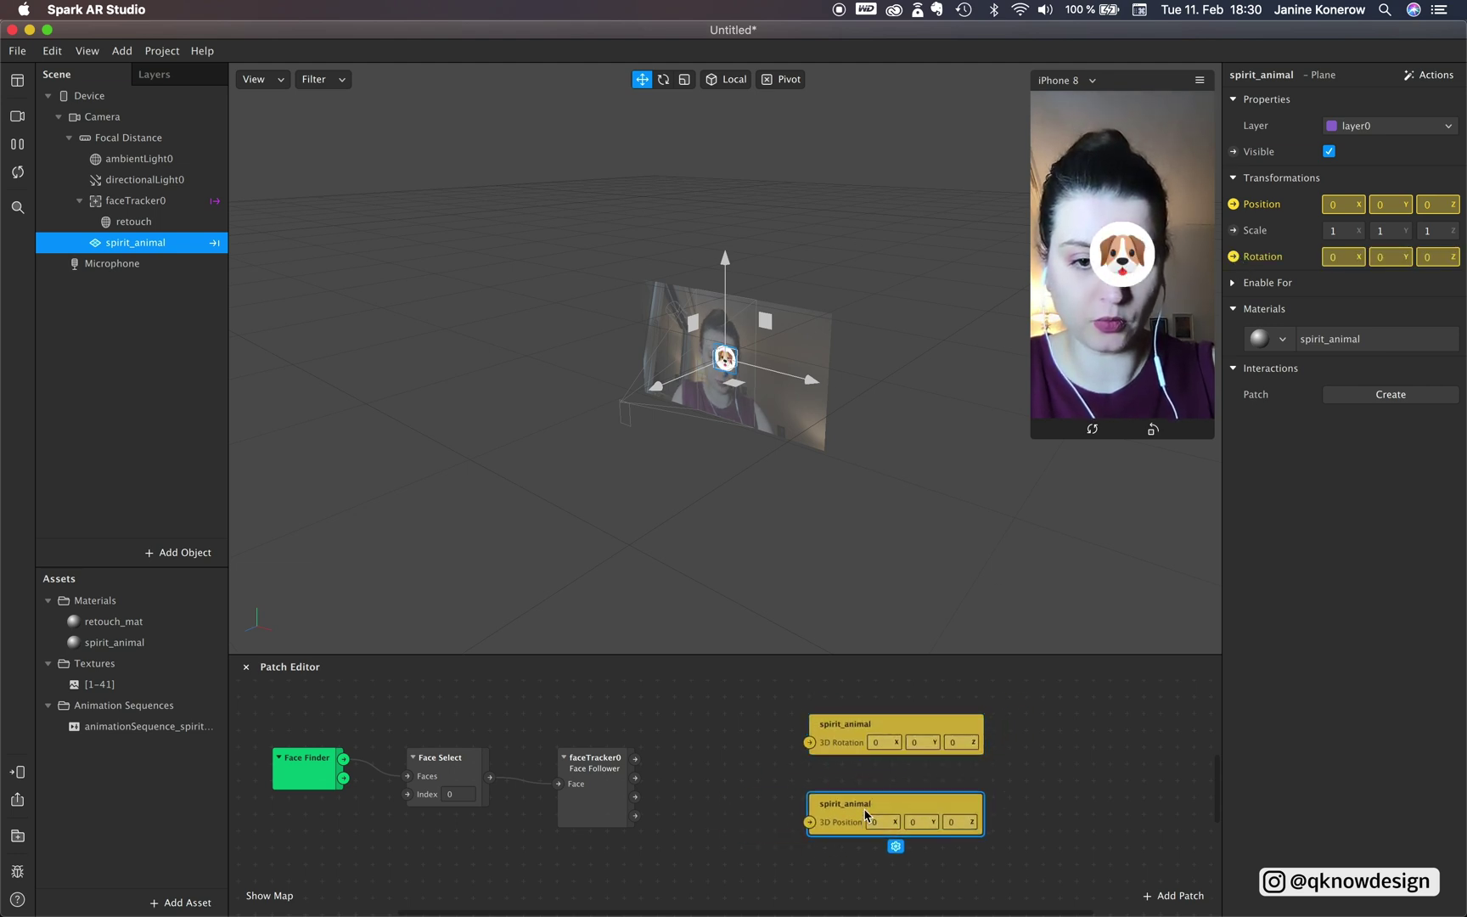
left_click_drag(844, 726, 844, 876)
left_click_drag(836, 806, 835, 744)
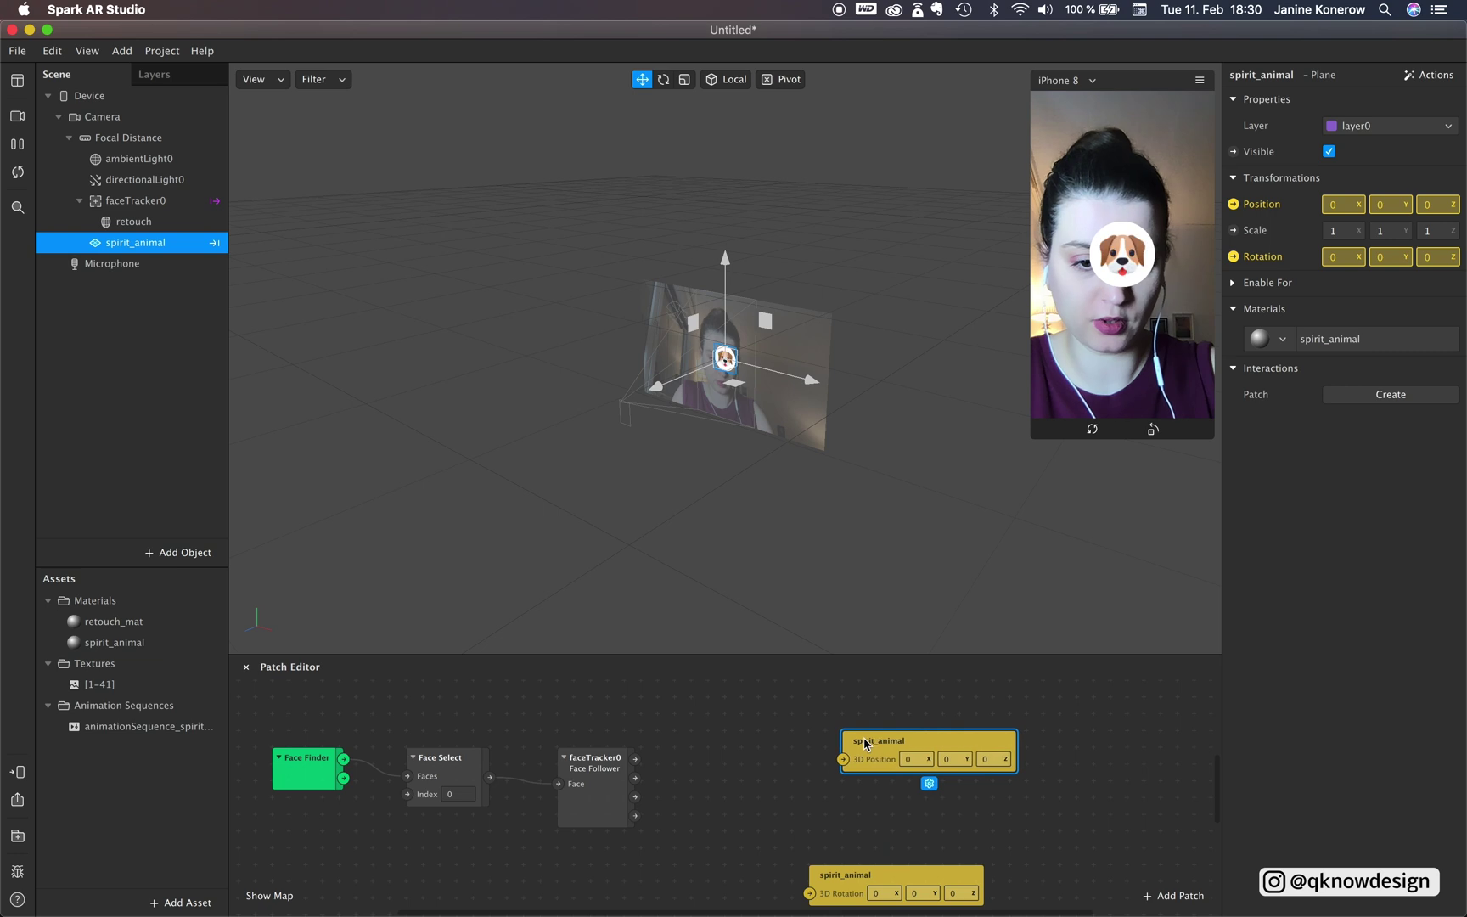
left_click_drag(838, 874, 870, 806)
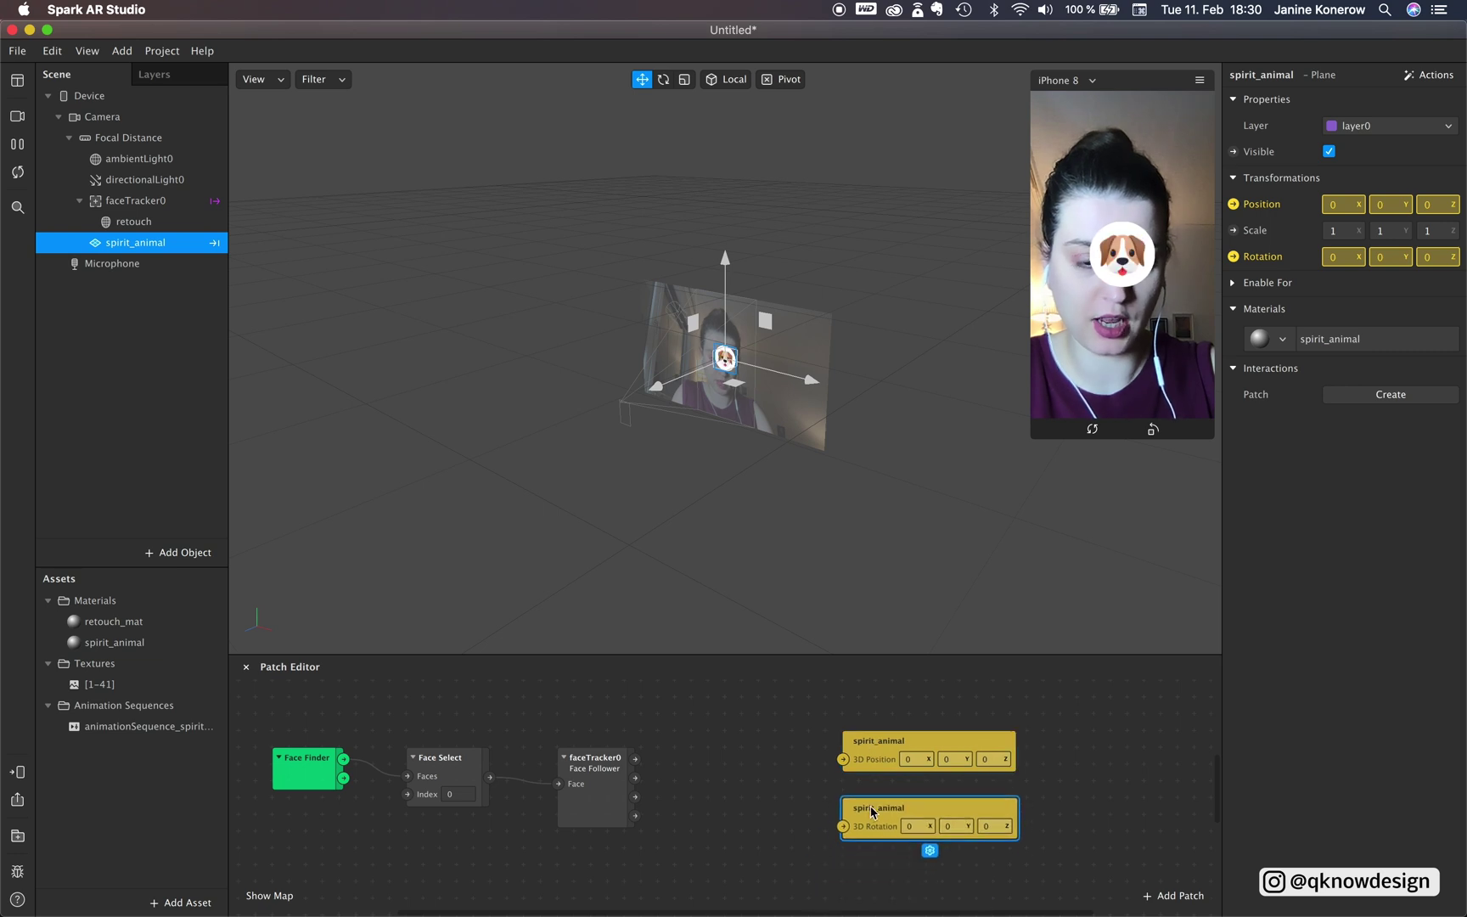
- Import Exp Smoothing Vector 3 free from AR Library's Utility patch assets into Untitled
left_click(18, 837)
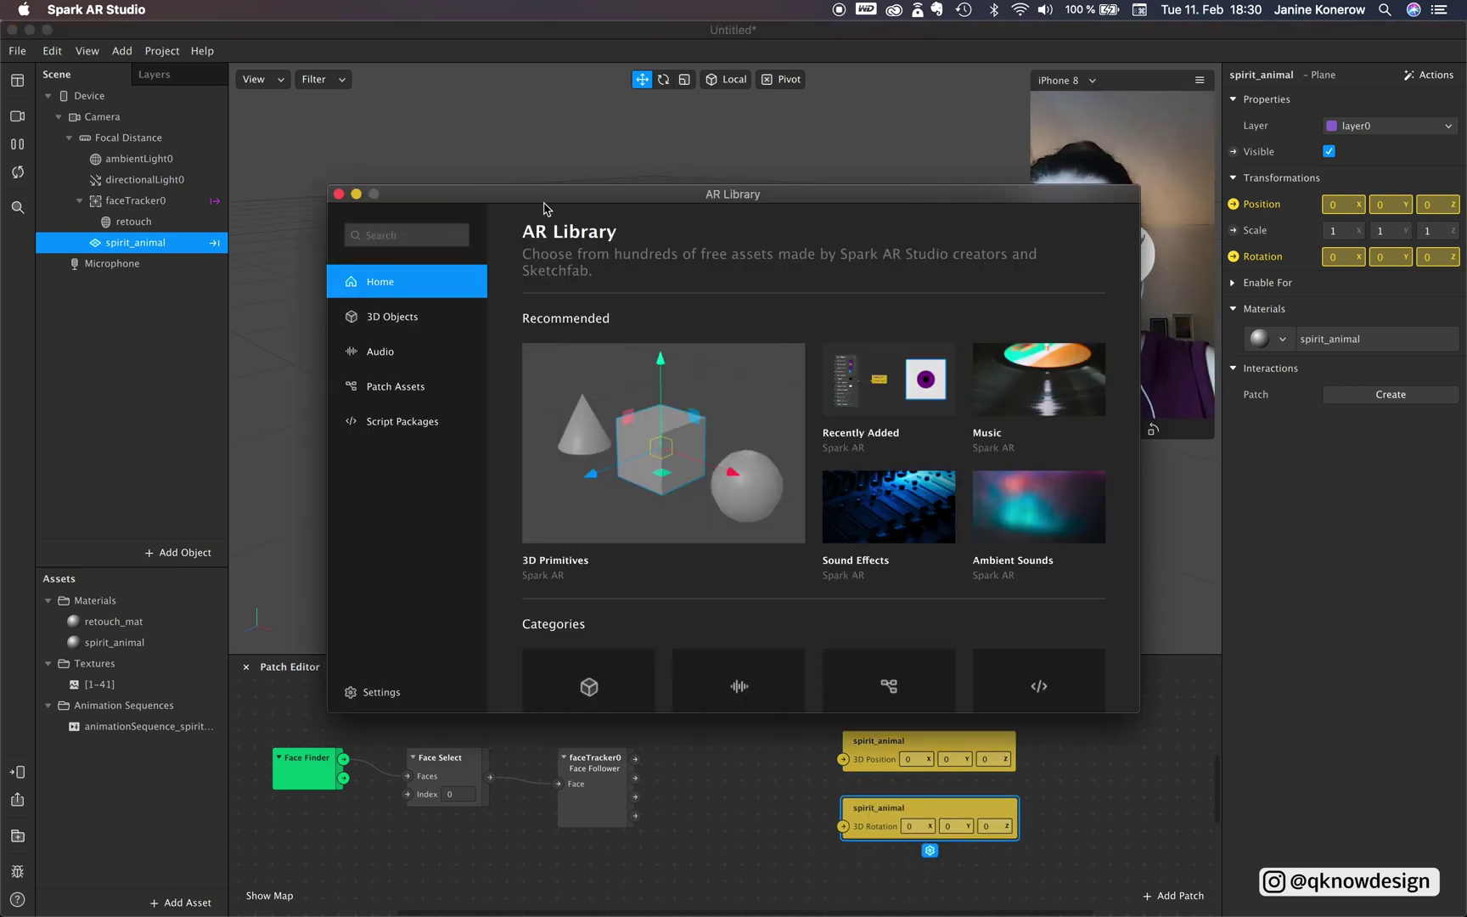
left_click_drag(544, 202, 417, 267)
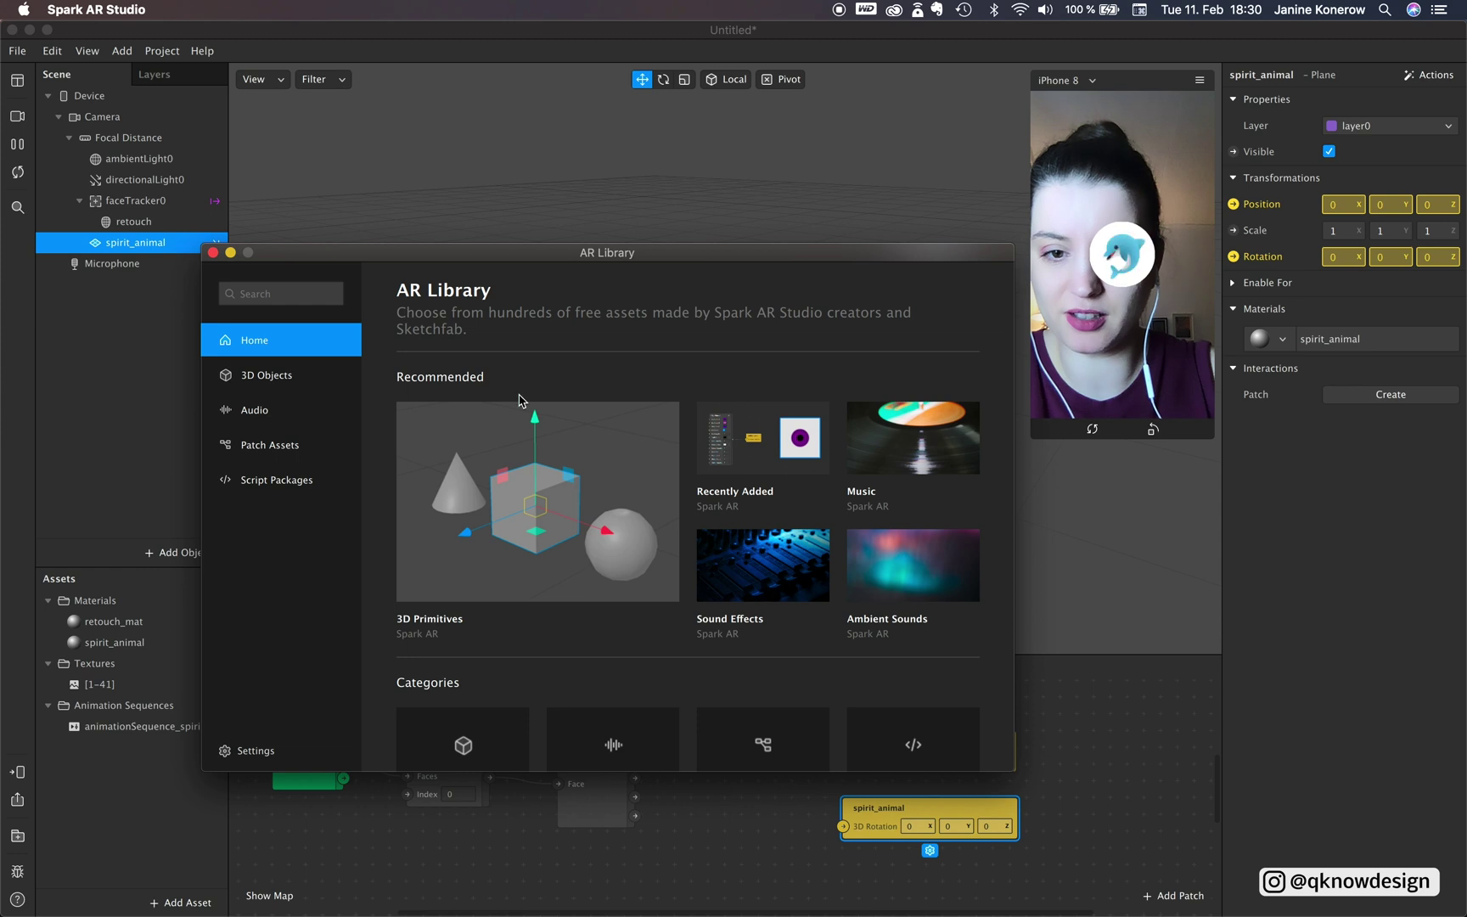
left_click(265, 452)
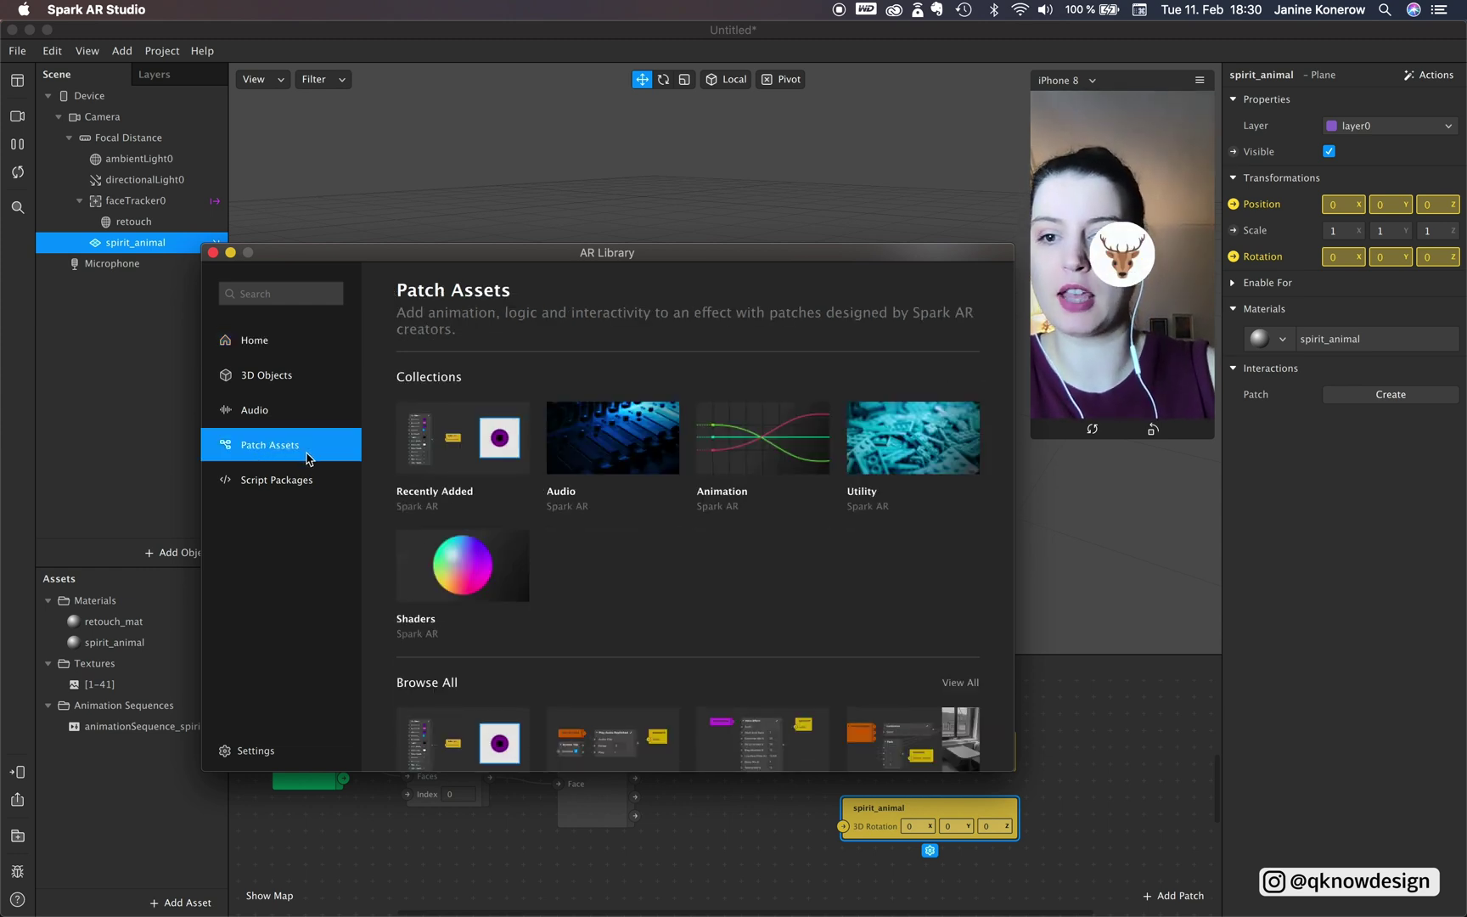
left_click(930, 450)
scroll(836, 721, "down", 4)
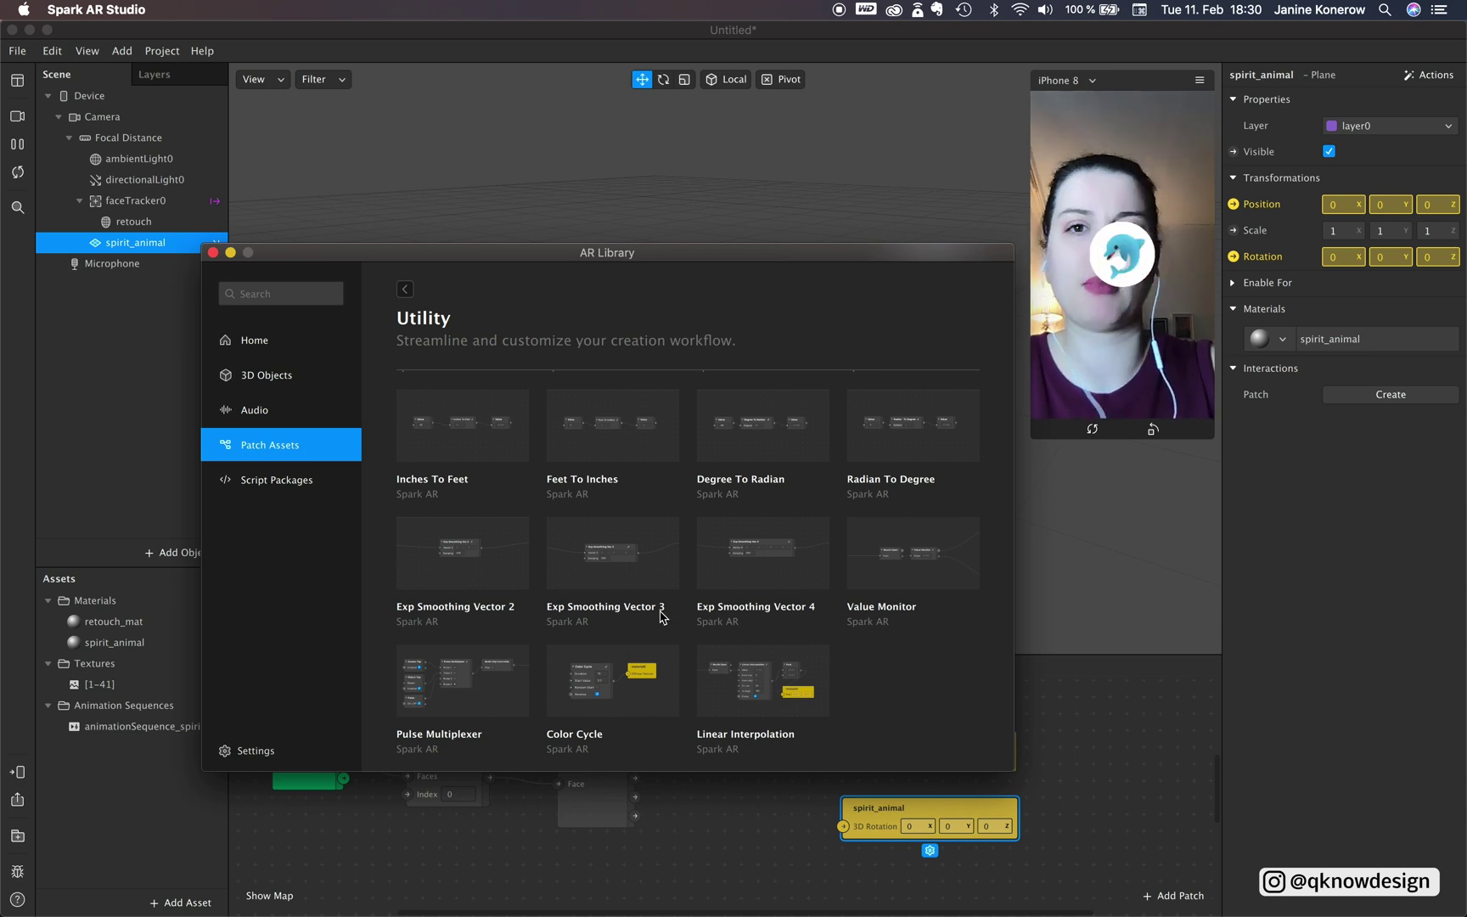
left_click(655, 587)
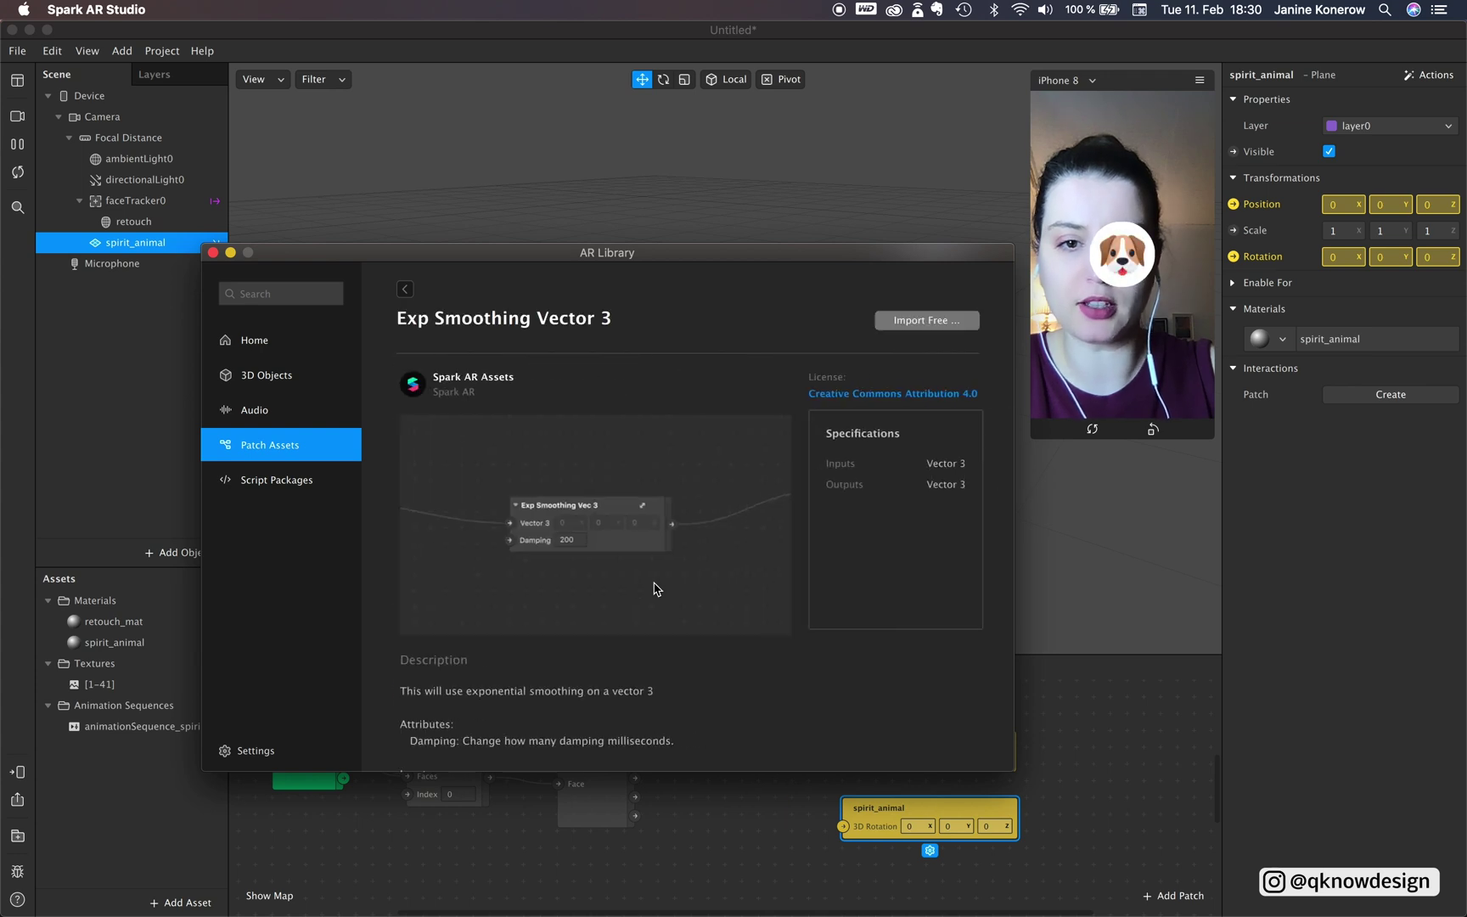
left_click(911, 327)
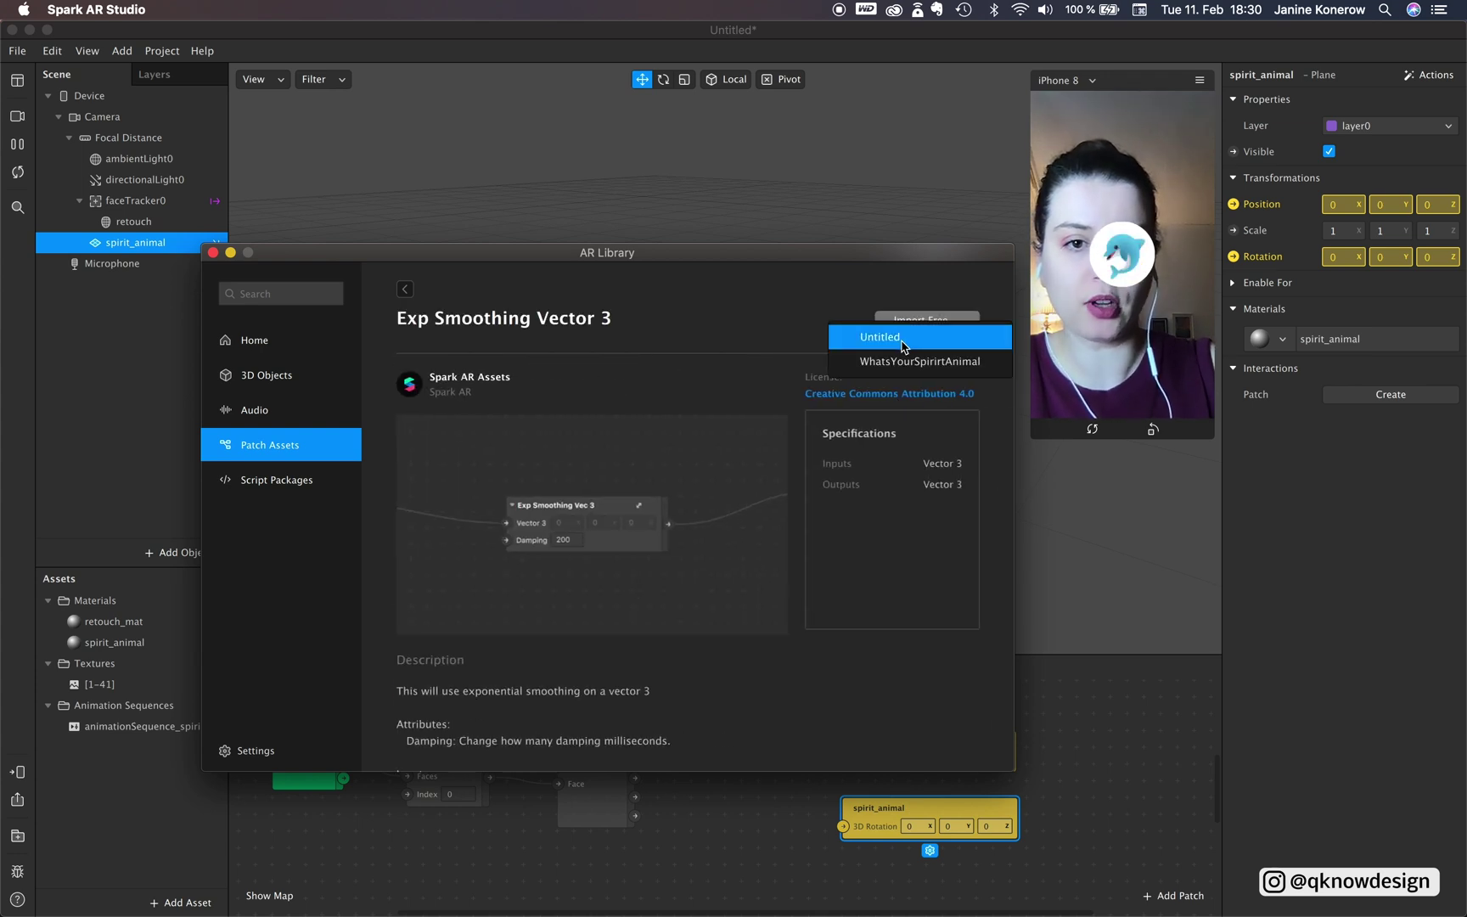
left_click(903, 338)
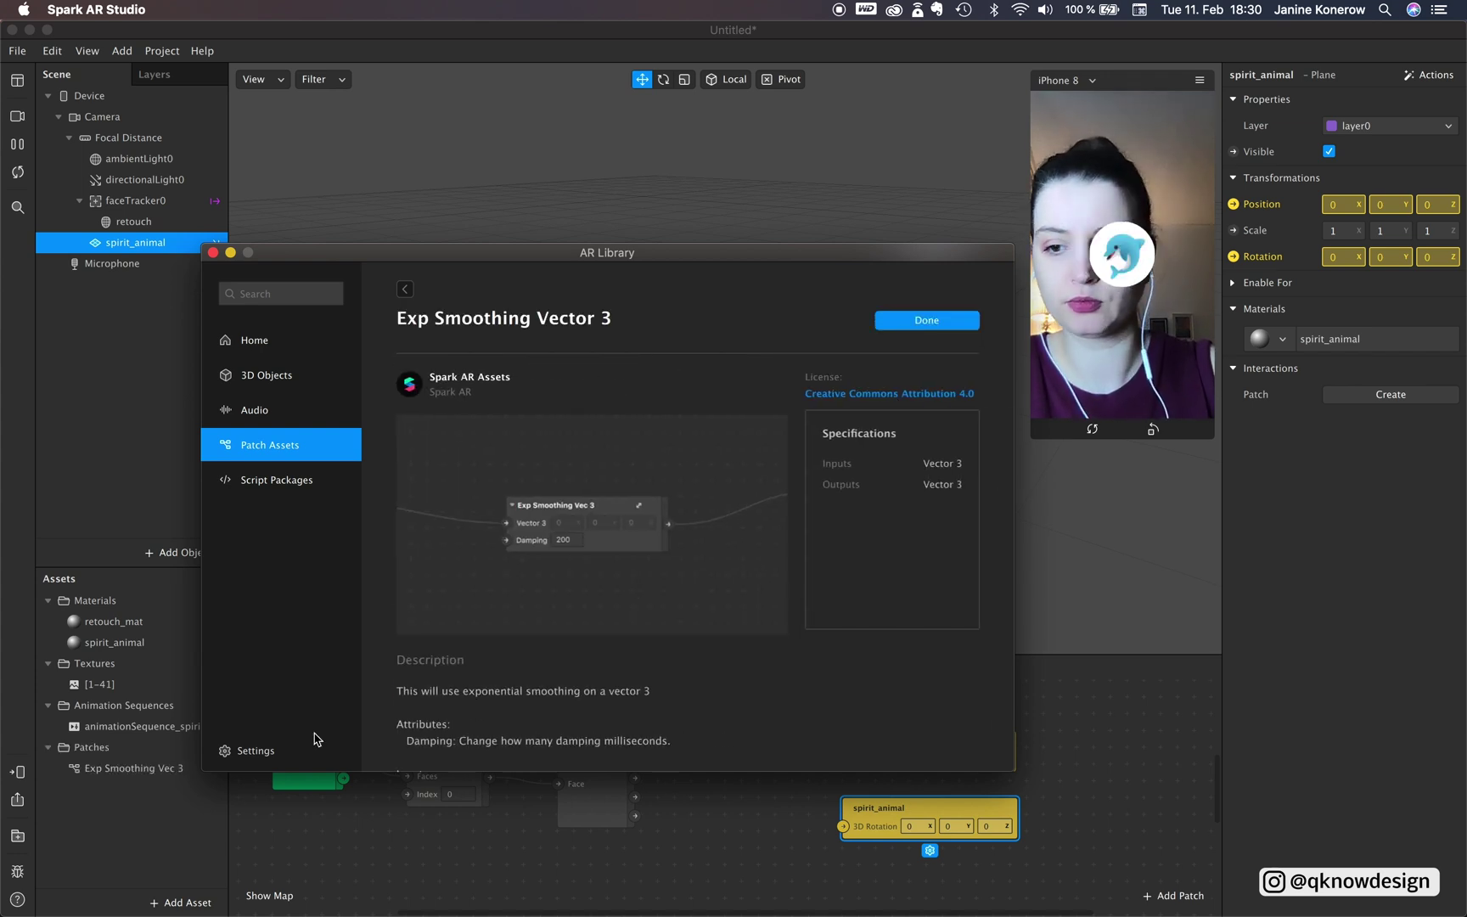
left_click(212, 253)
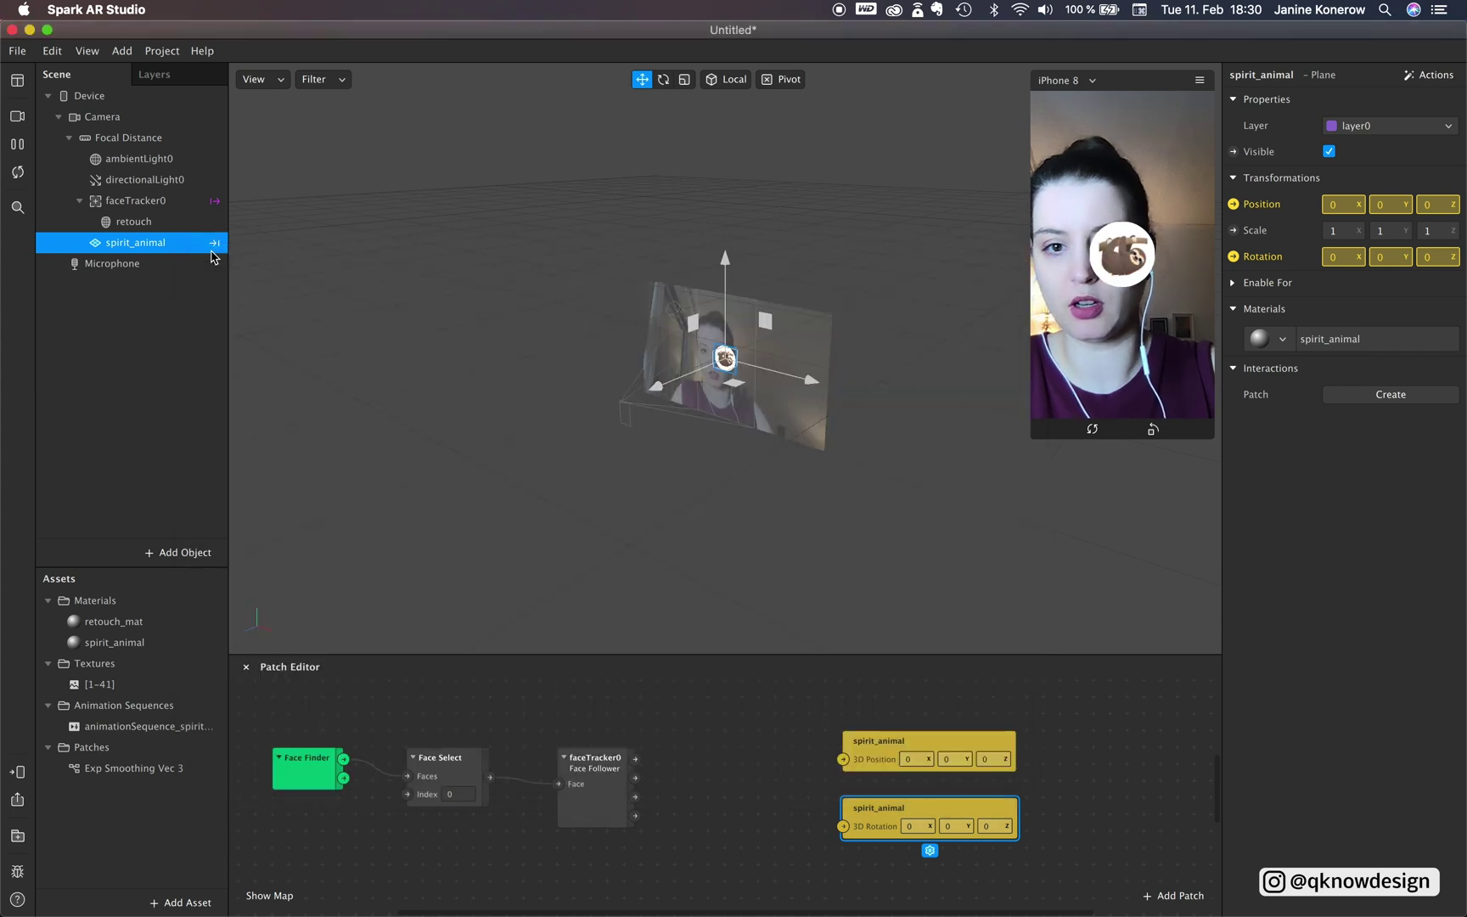
- Place two Exp Smoothing Vec 3 nodes in the Patch Editor, left of spirit_animal's patches
left_click(119, 768)
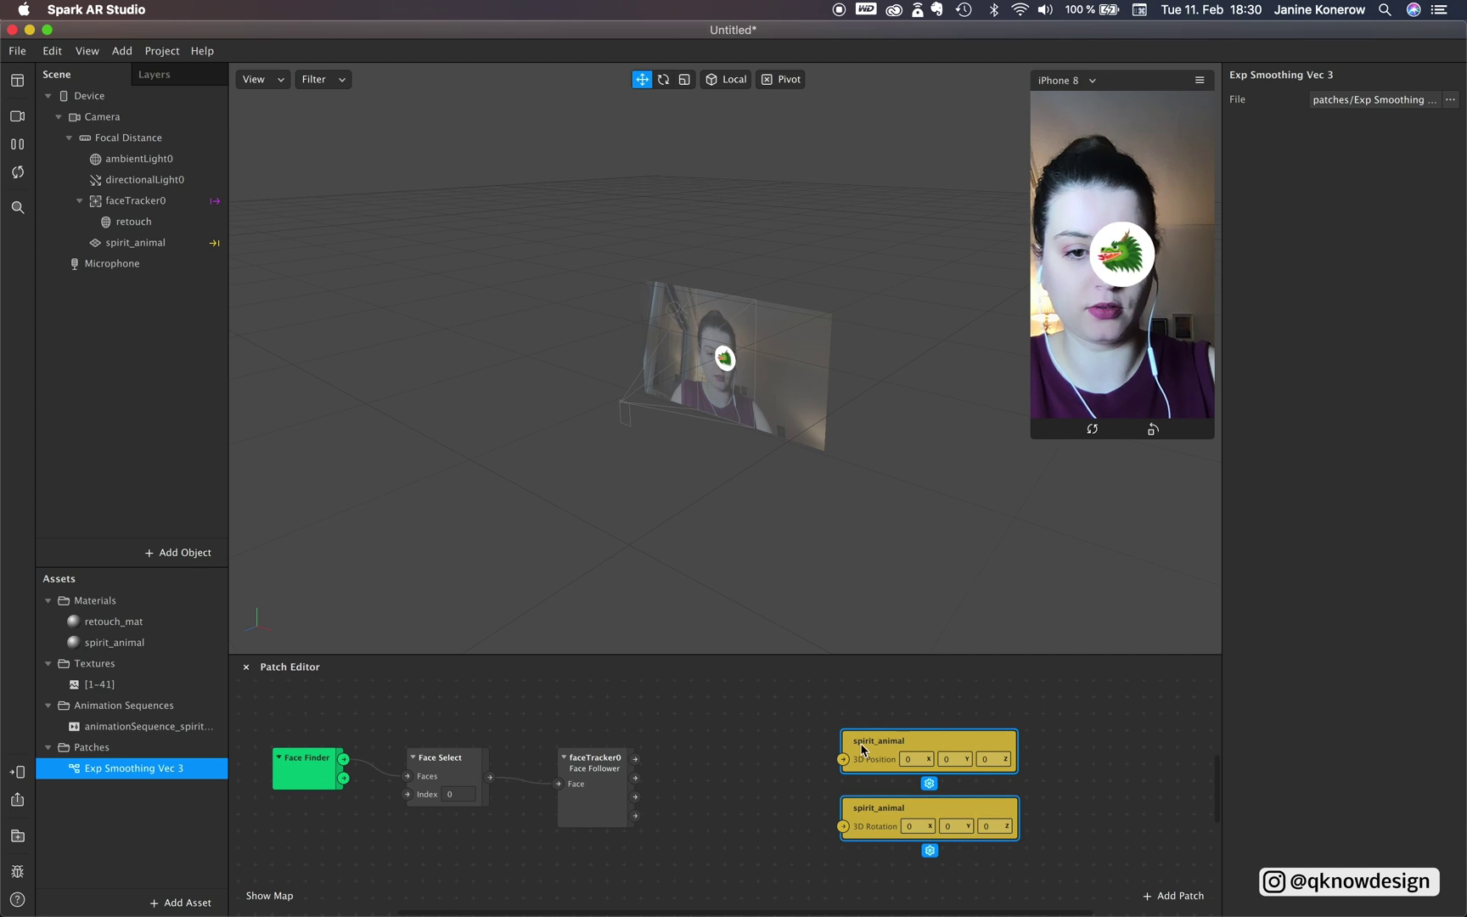
left_click_drag(861, 749, 965, 748)
left_click(78, 843)
left_click_drag(127, 768, 764, 747)
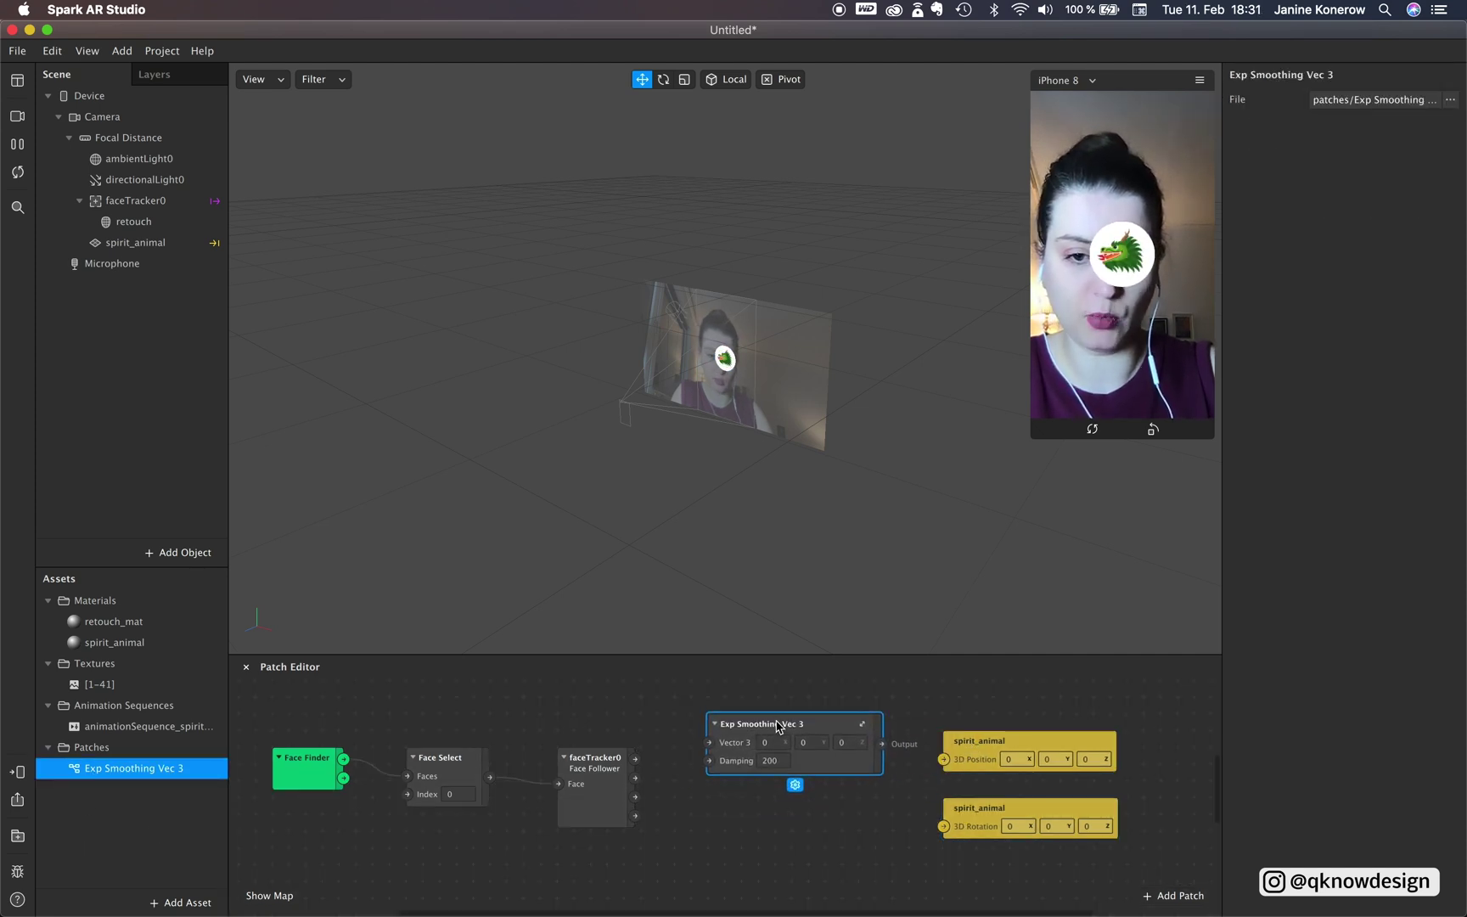
left_click_drag(756, 729, 739, 729)
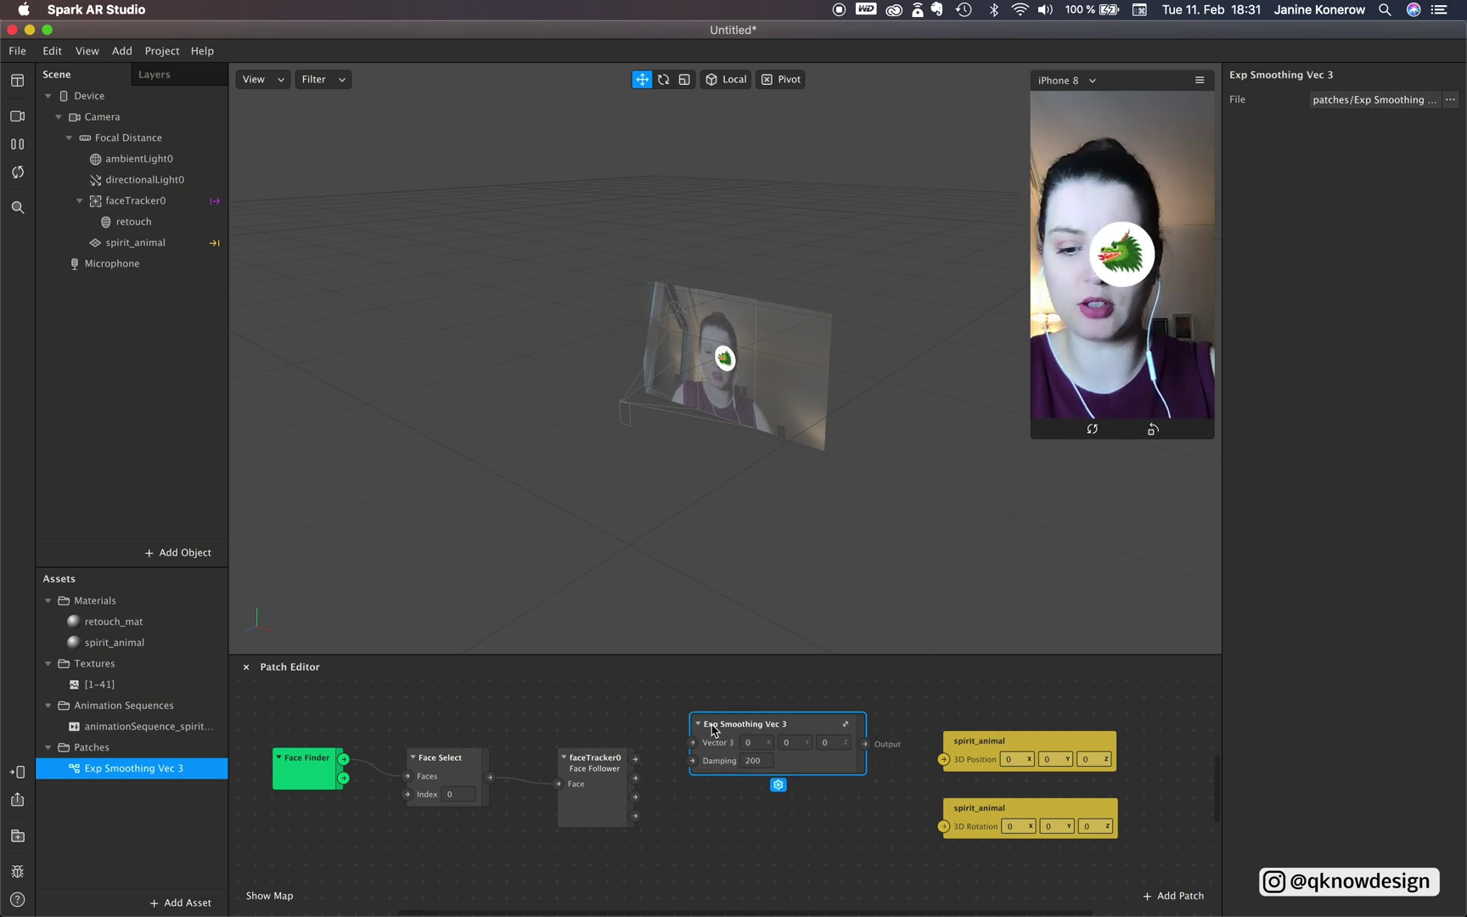
left_click_drag(713, 730, 692, 828, "alt")
- Wire faceTracker0 through the smoothing nodes into spirit_animal's 3D Position and 3D Rotation
left_click_drag(865, 827, 944, 827)
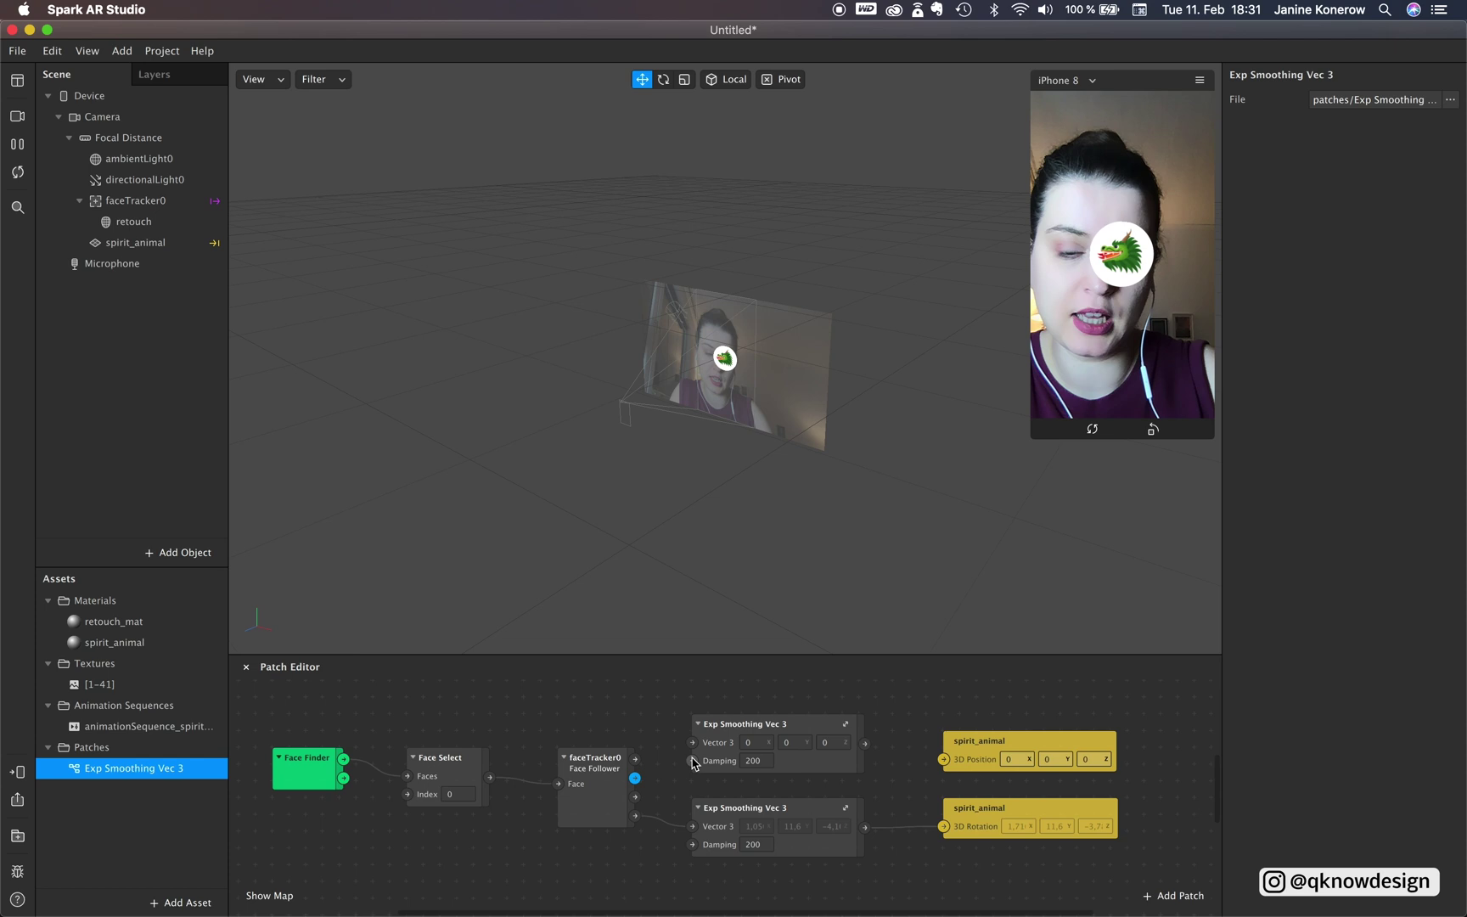
left_click_drag(628, 783, 692, 743)
left_click_drag(866, 744, 945, 763)
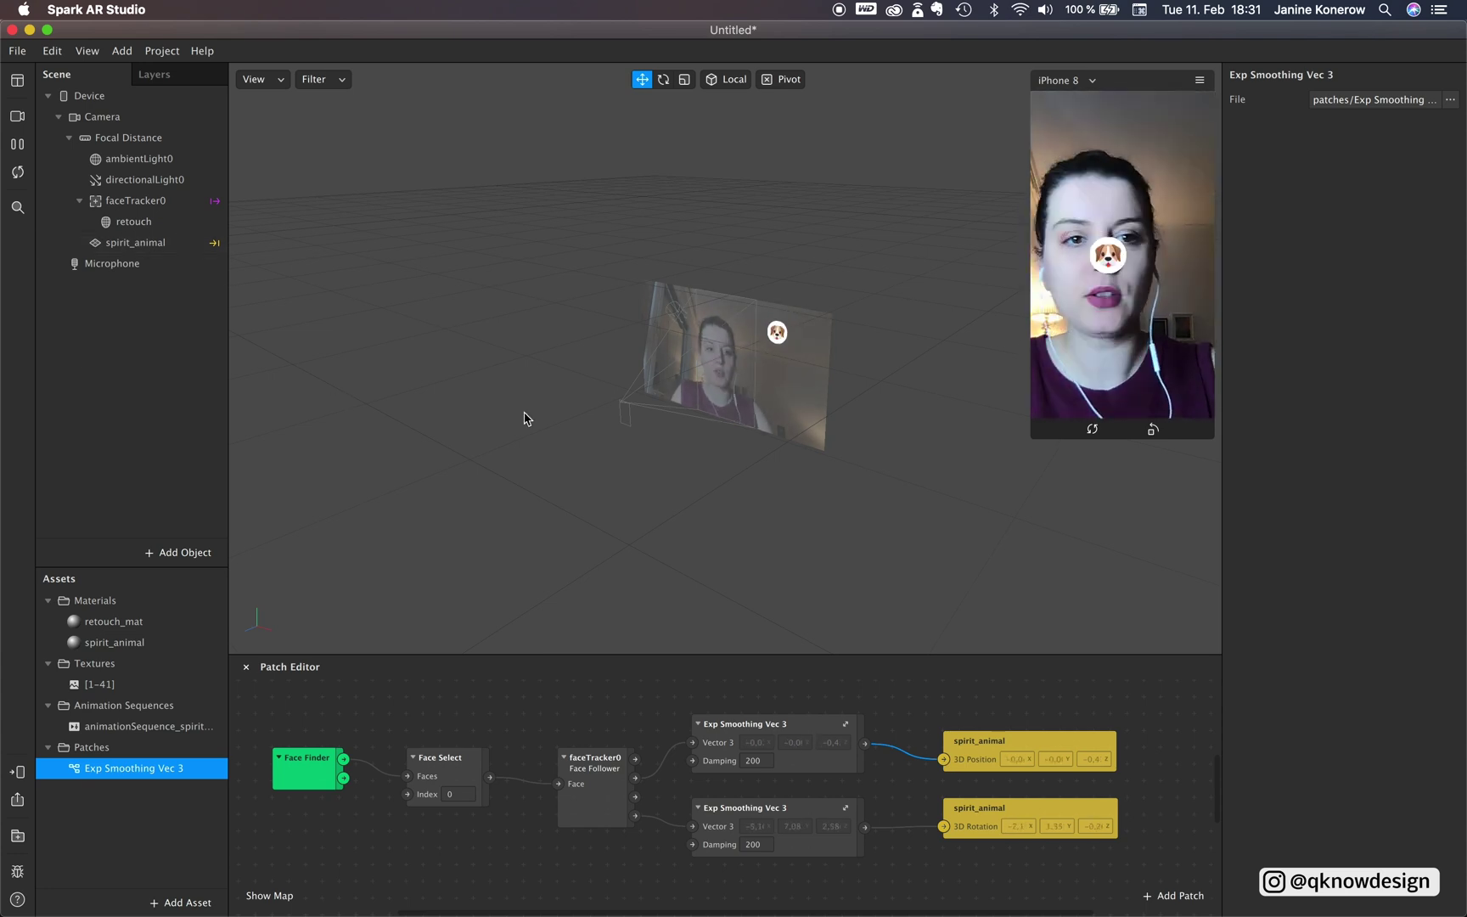
left_click(131, 247)
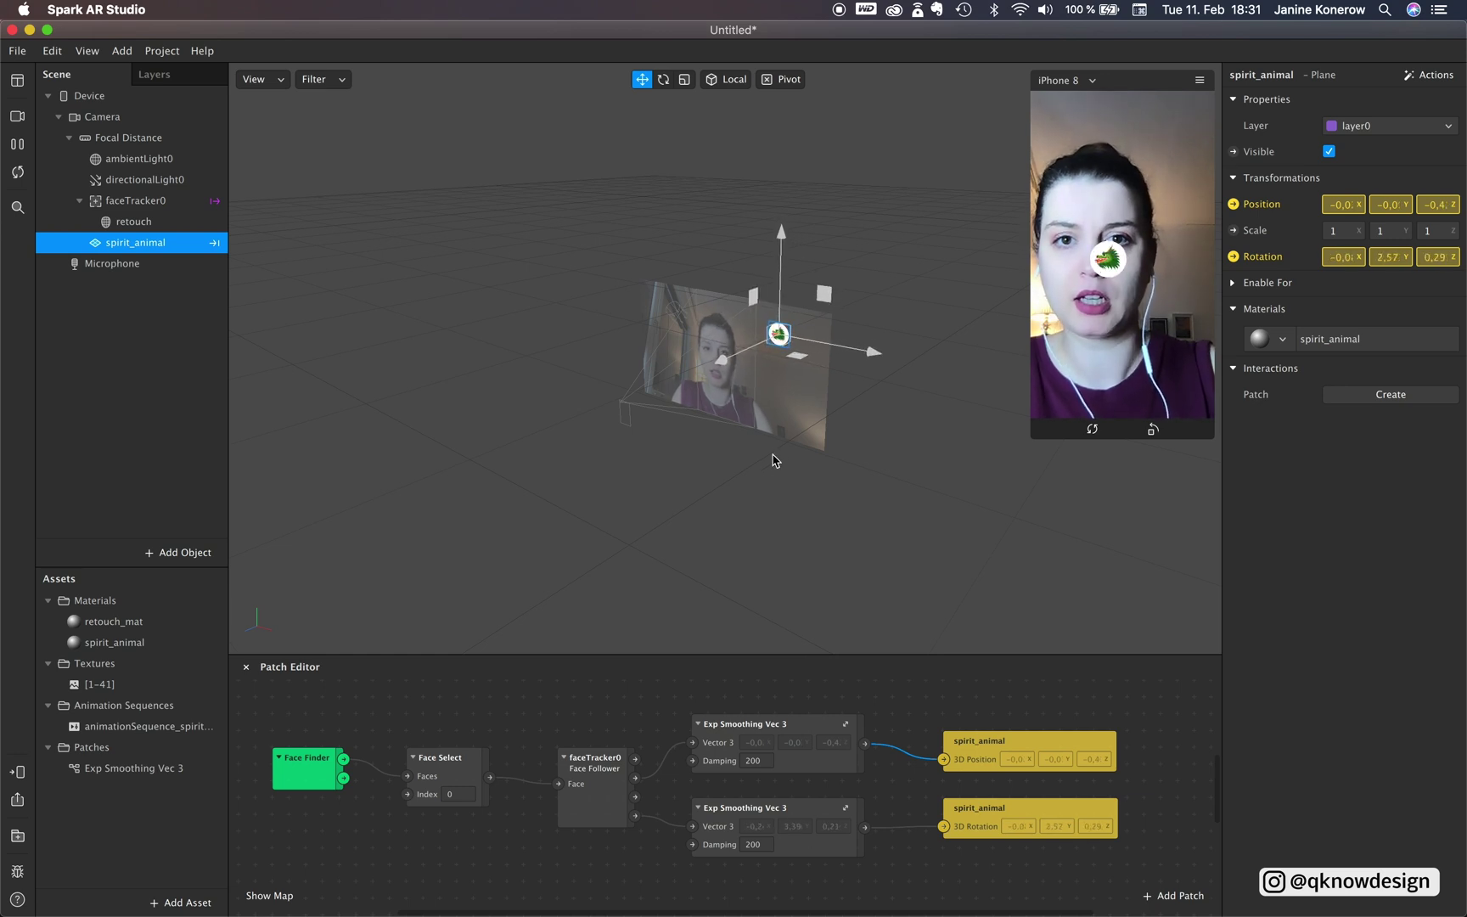
- Add a null object named ctrl_spirit_animal and place spirit_animal inside it
left_click(115, 348)
left_click(177, 552)
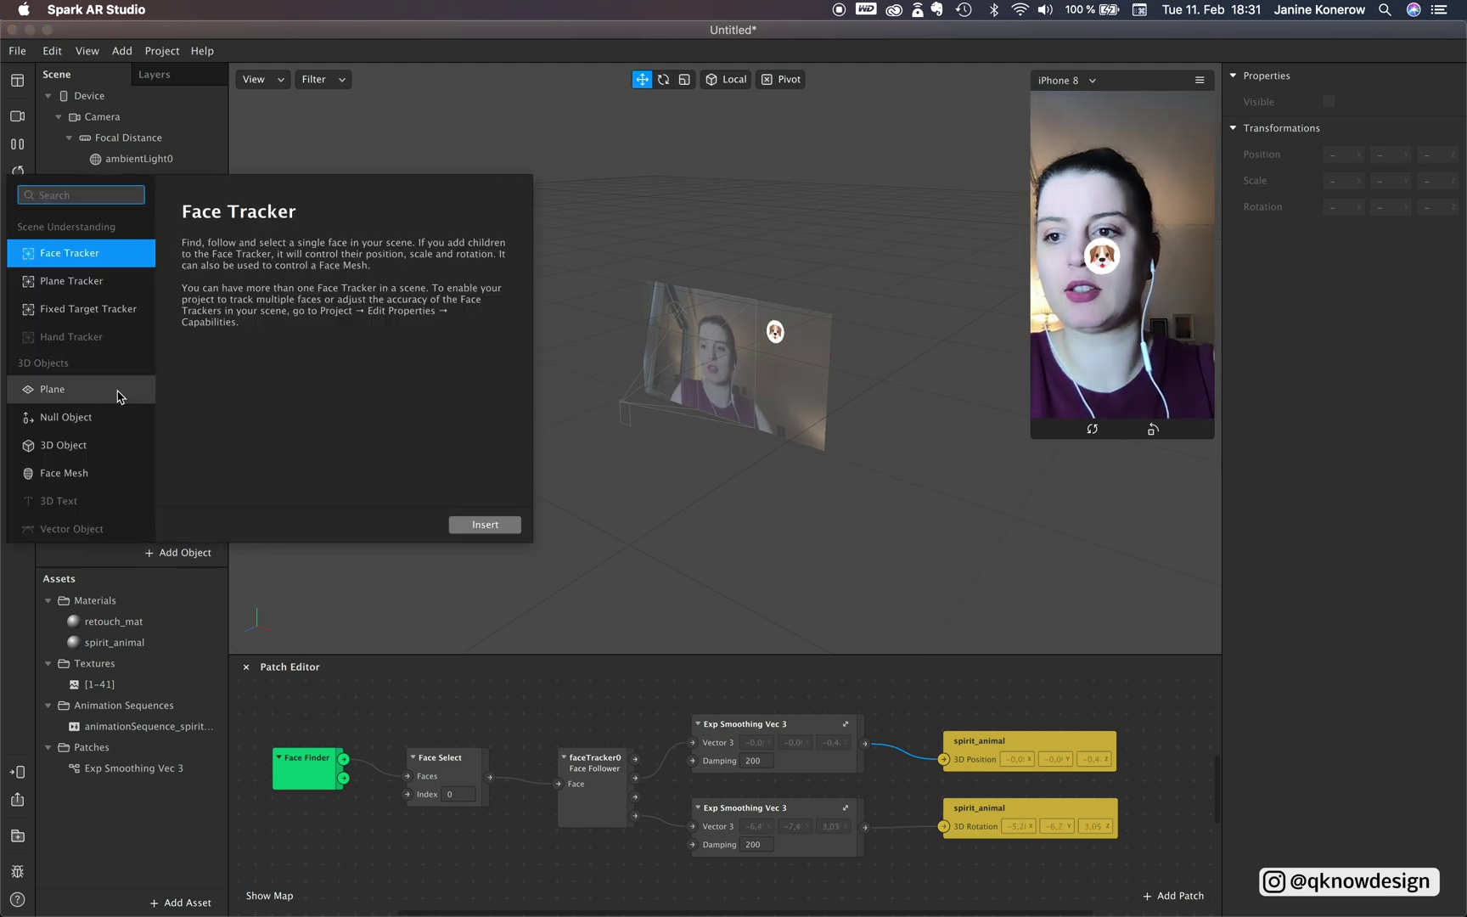
left_click(102, 417)
left_click(509, 525)
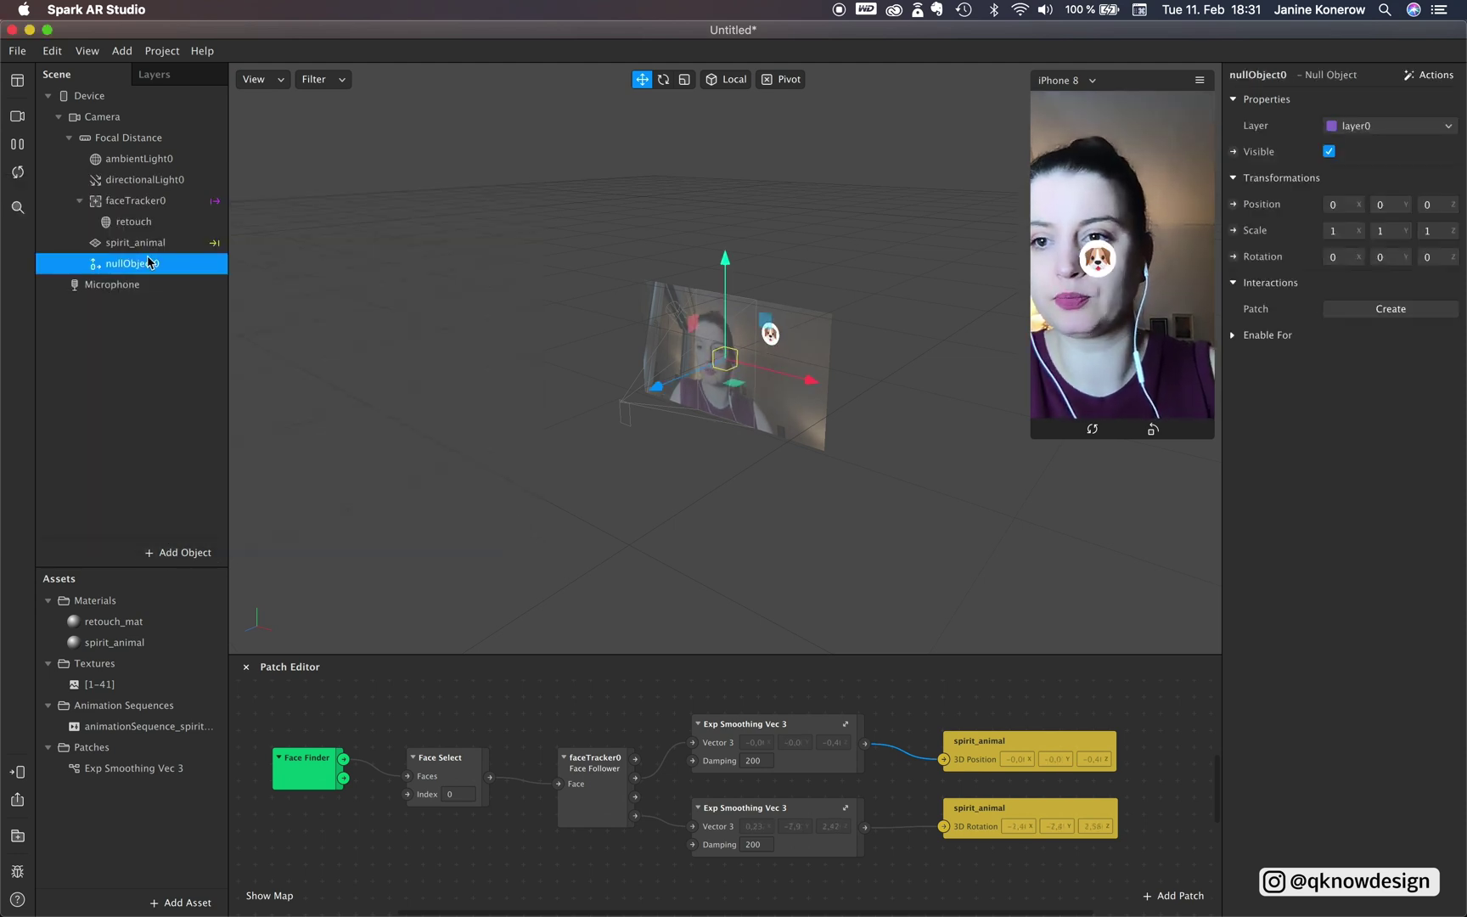
double_click(136, 264)
type("ctrl_spirit_animal")
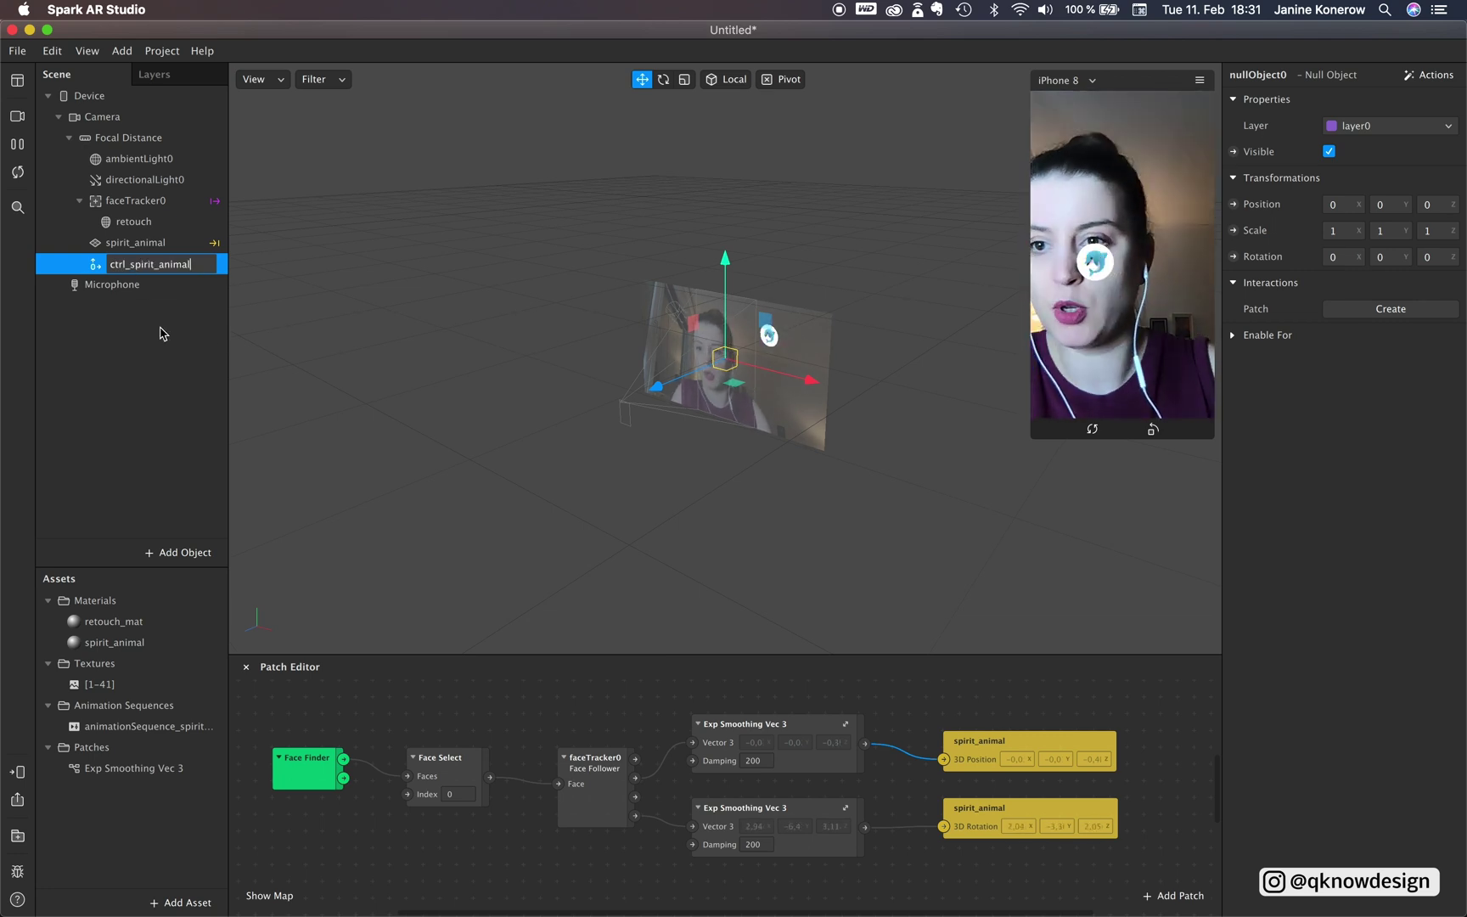
left_click_drag(142, 243, 143, 270)
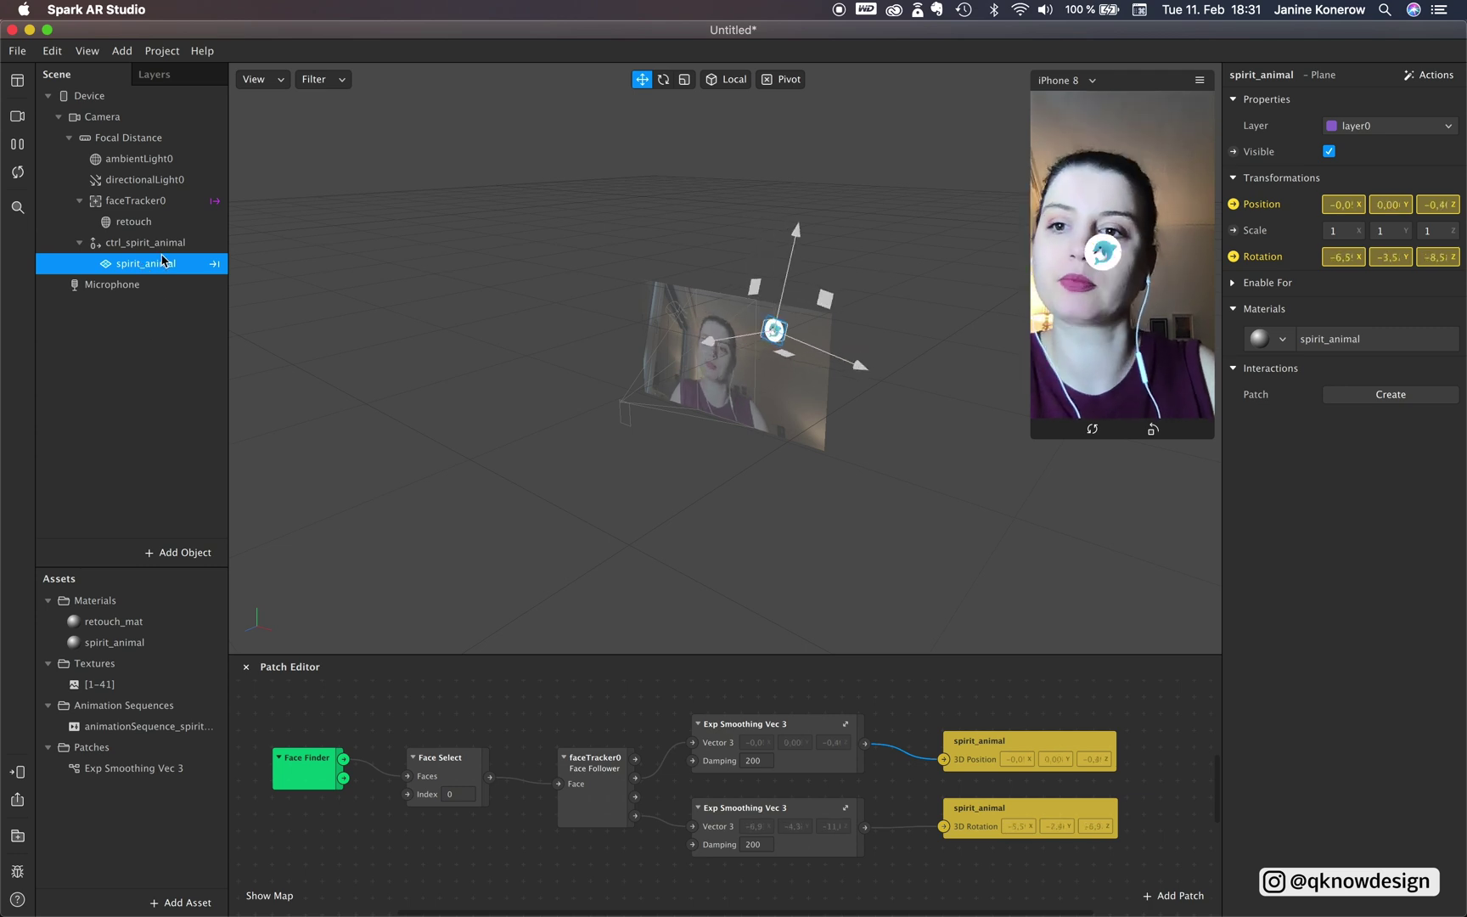
- Move ctrl_spirit_animal up and forward so the emoji floats above the forehead
left_click(144, 242)
left_click_drag(727, 314, 717, 246)
left_click_drag(663, 317, 624, 348)
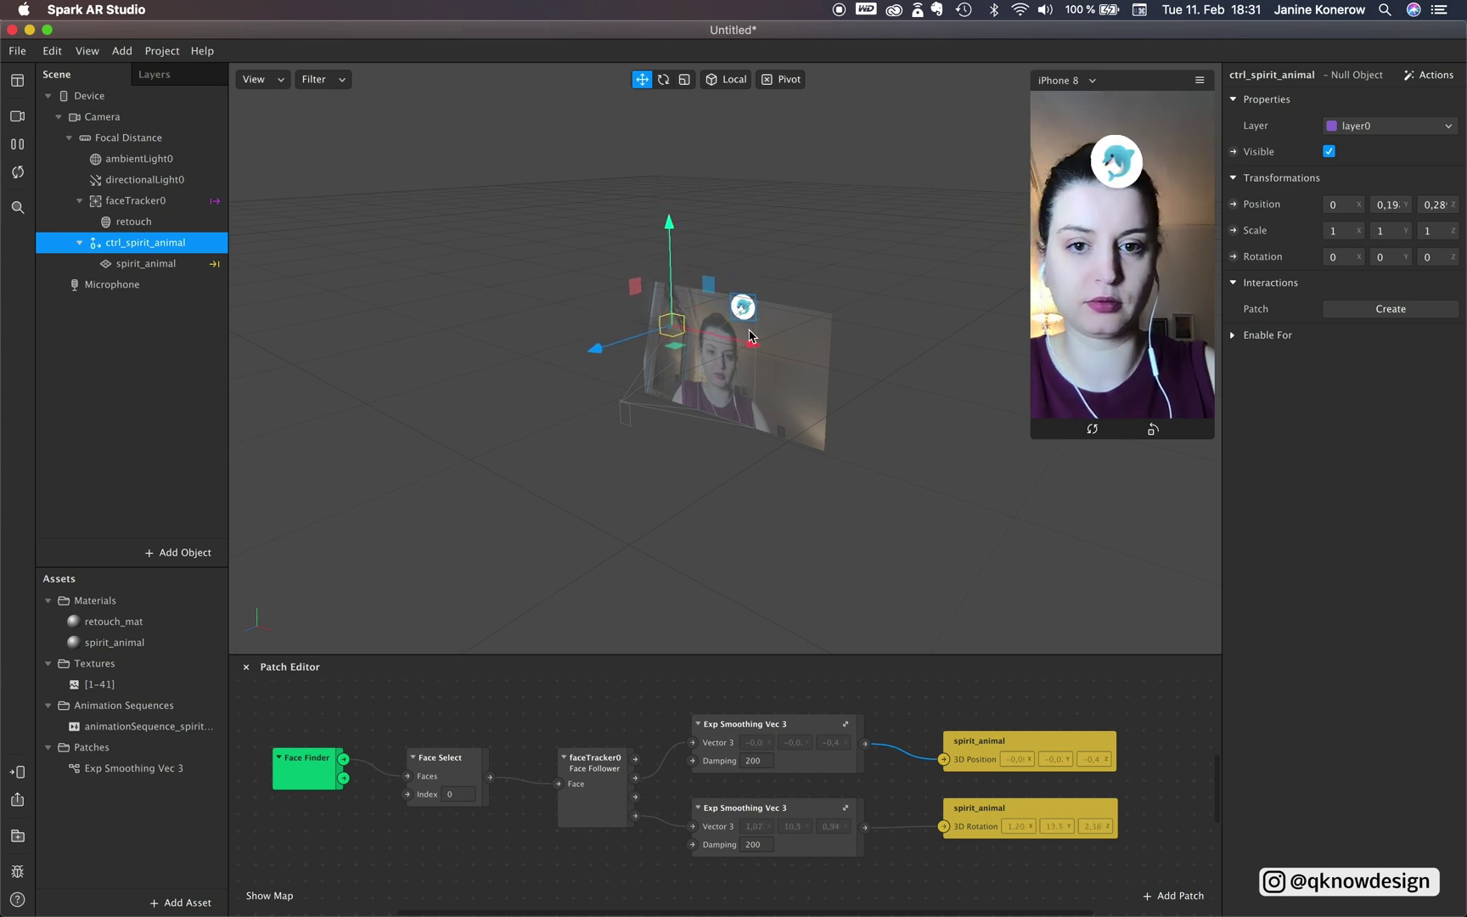
left_click_drag(749, 344, 743, 344)
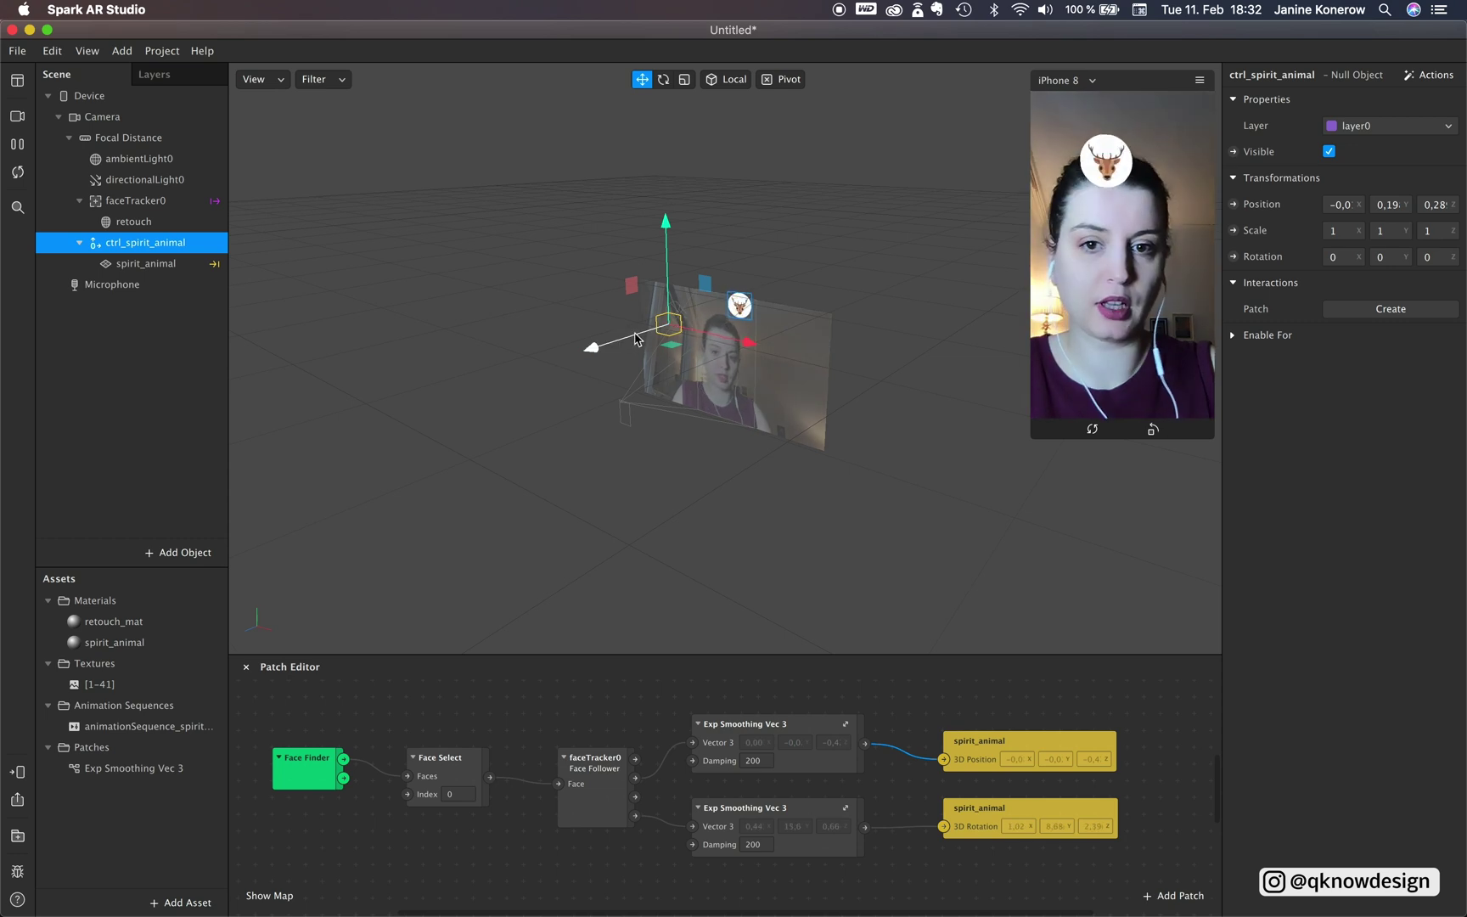
left_click_drag(670, 310, 654, 291)
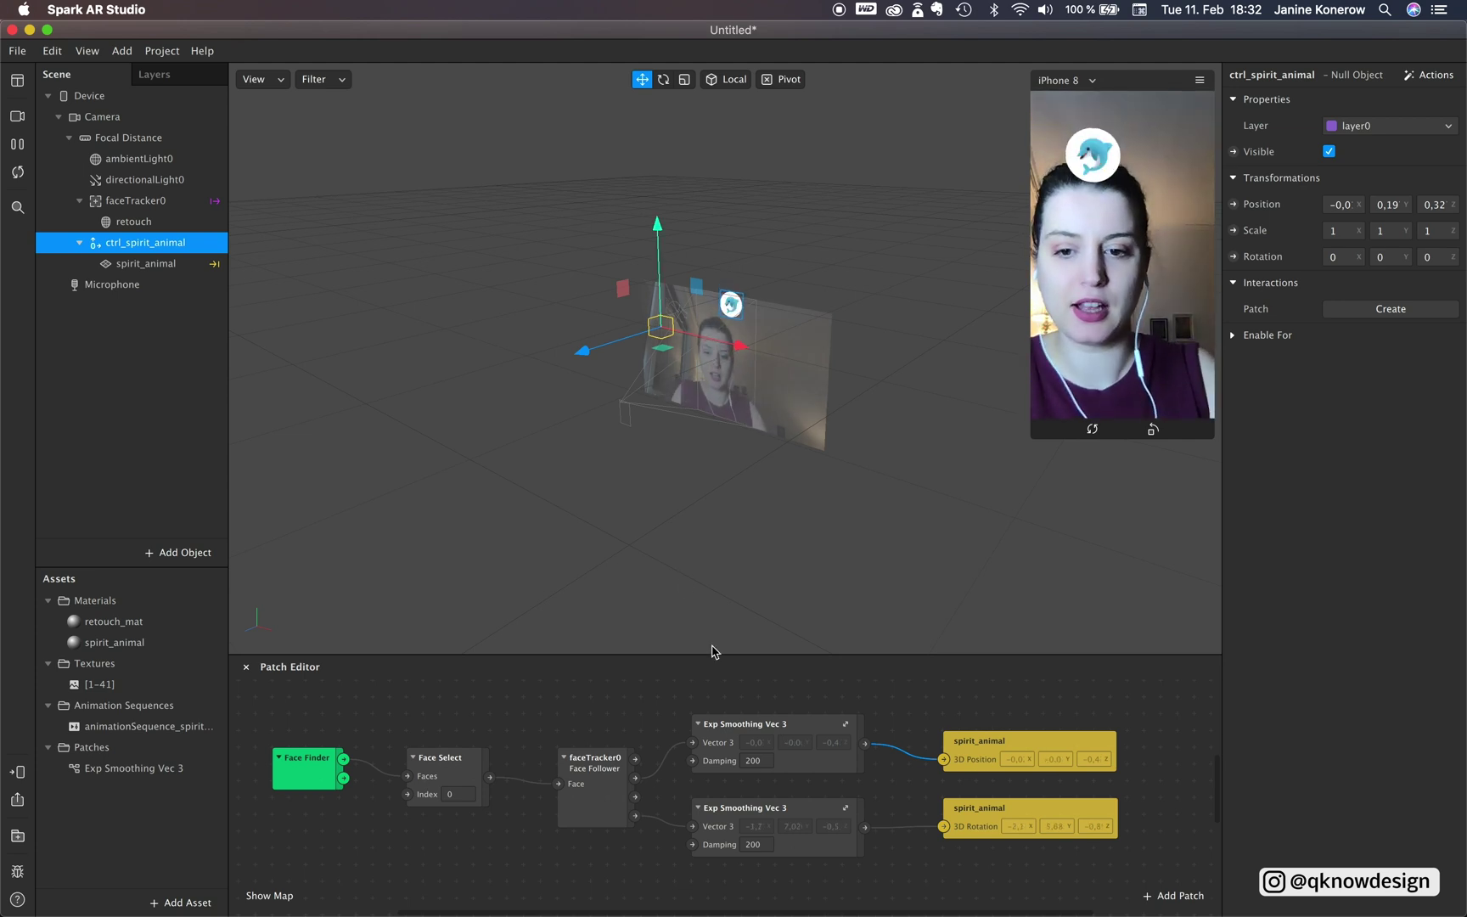
- Enlarge the Patch Editor and add a Blink patch fed by faceTracker0's Face output
scroll(755, 769, "right", 3)
scroll(756, 768, "up", 2)
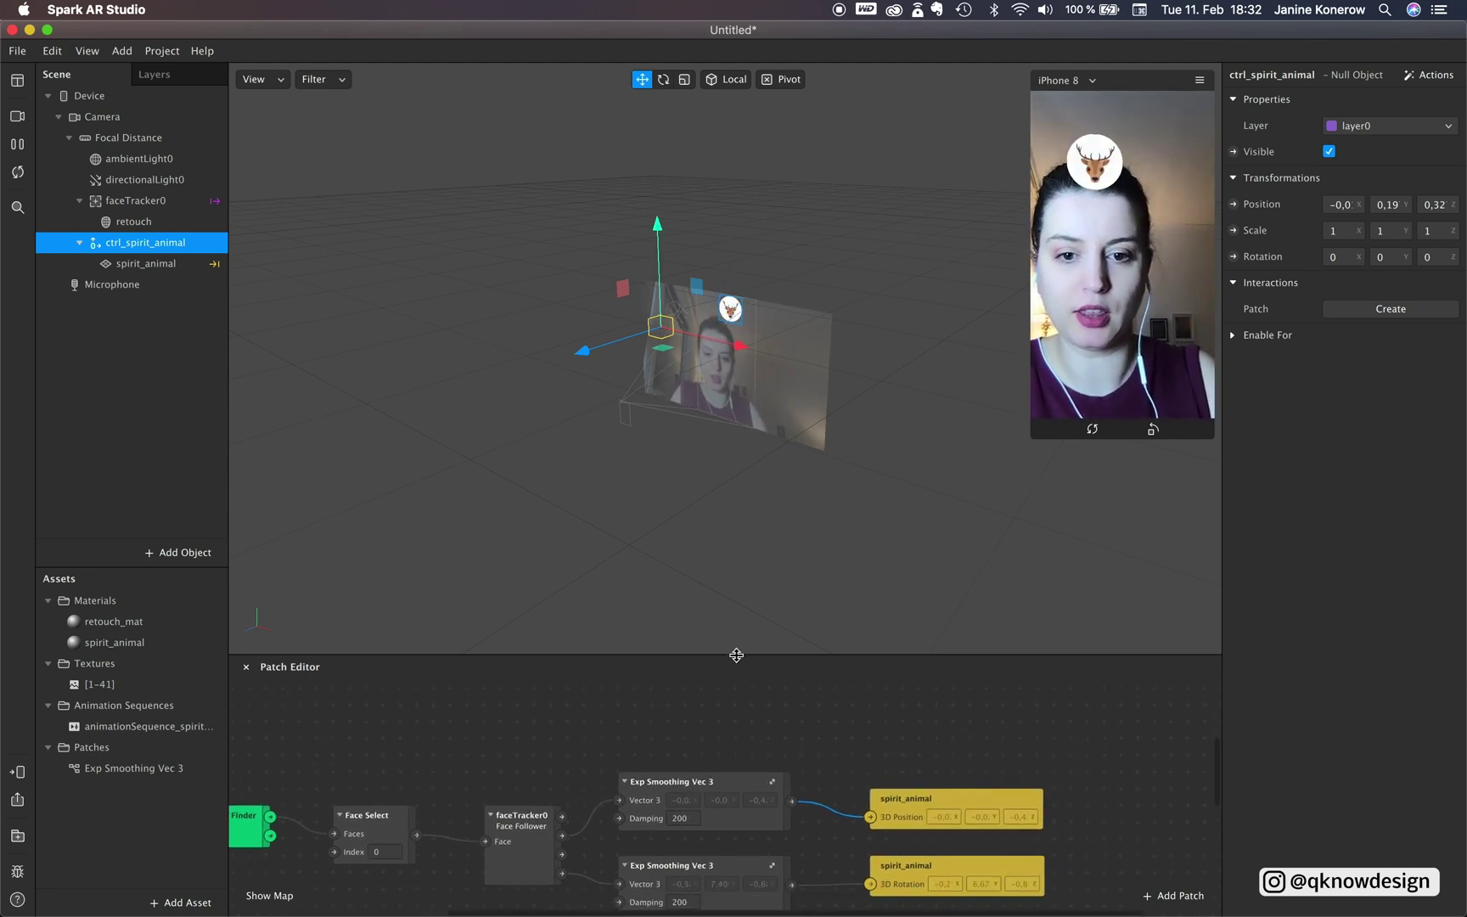
left_click_drag(735, 654, 737, 584)
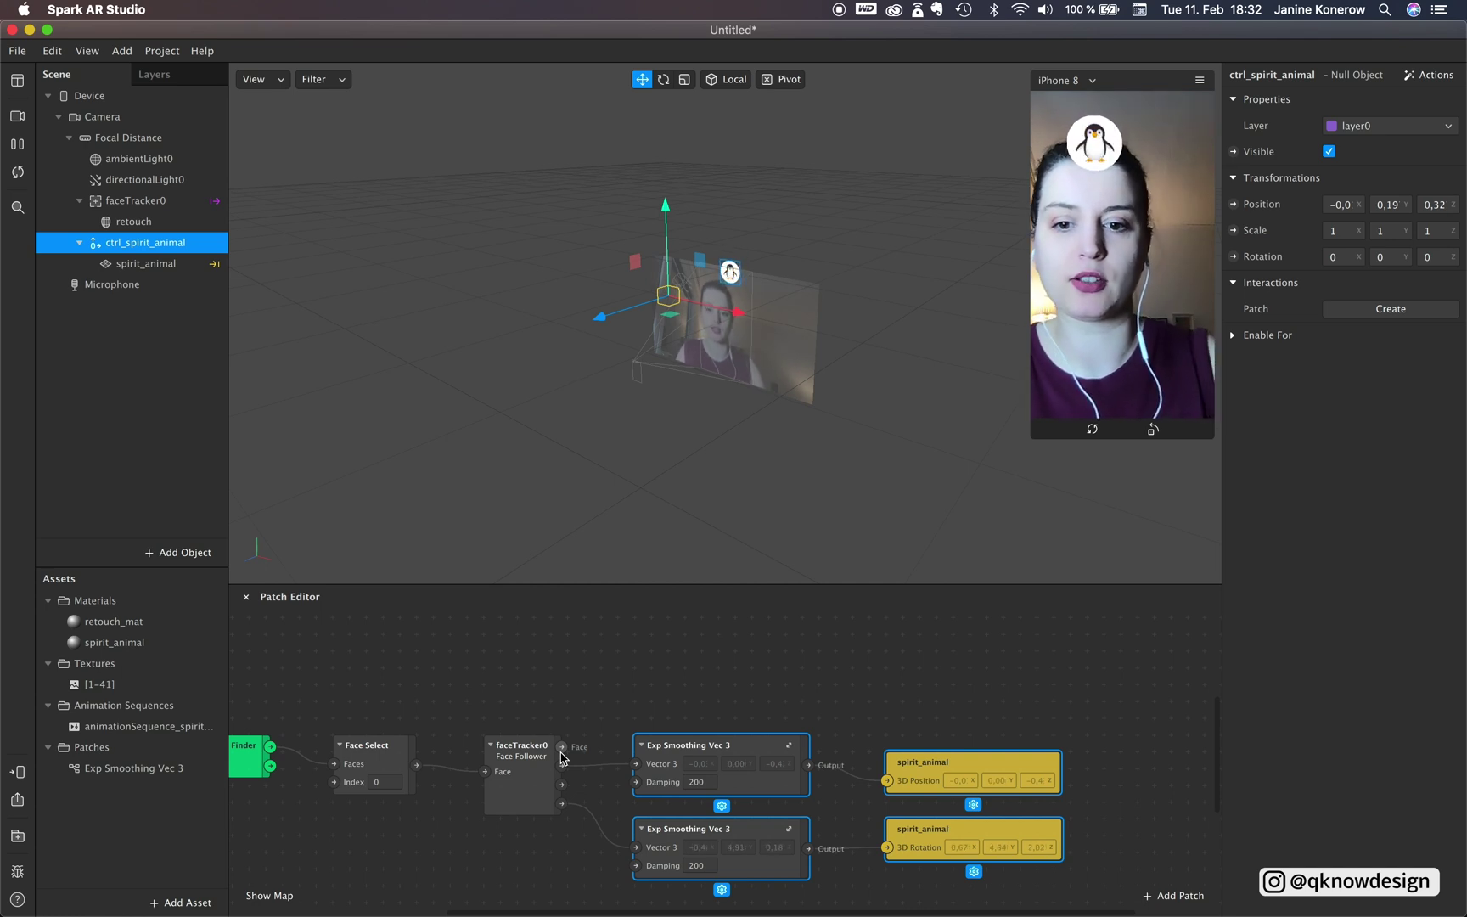
left_click_drag(561, 755, 599, 667)
type("bl")
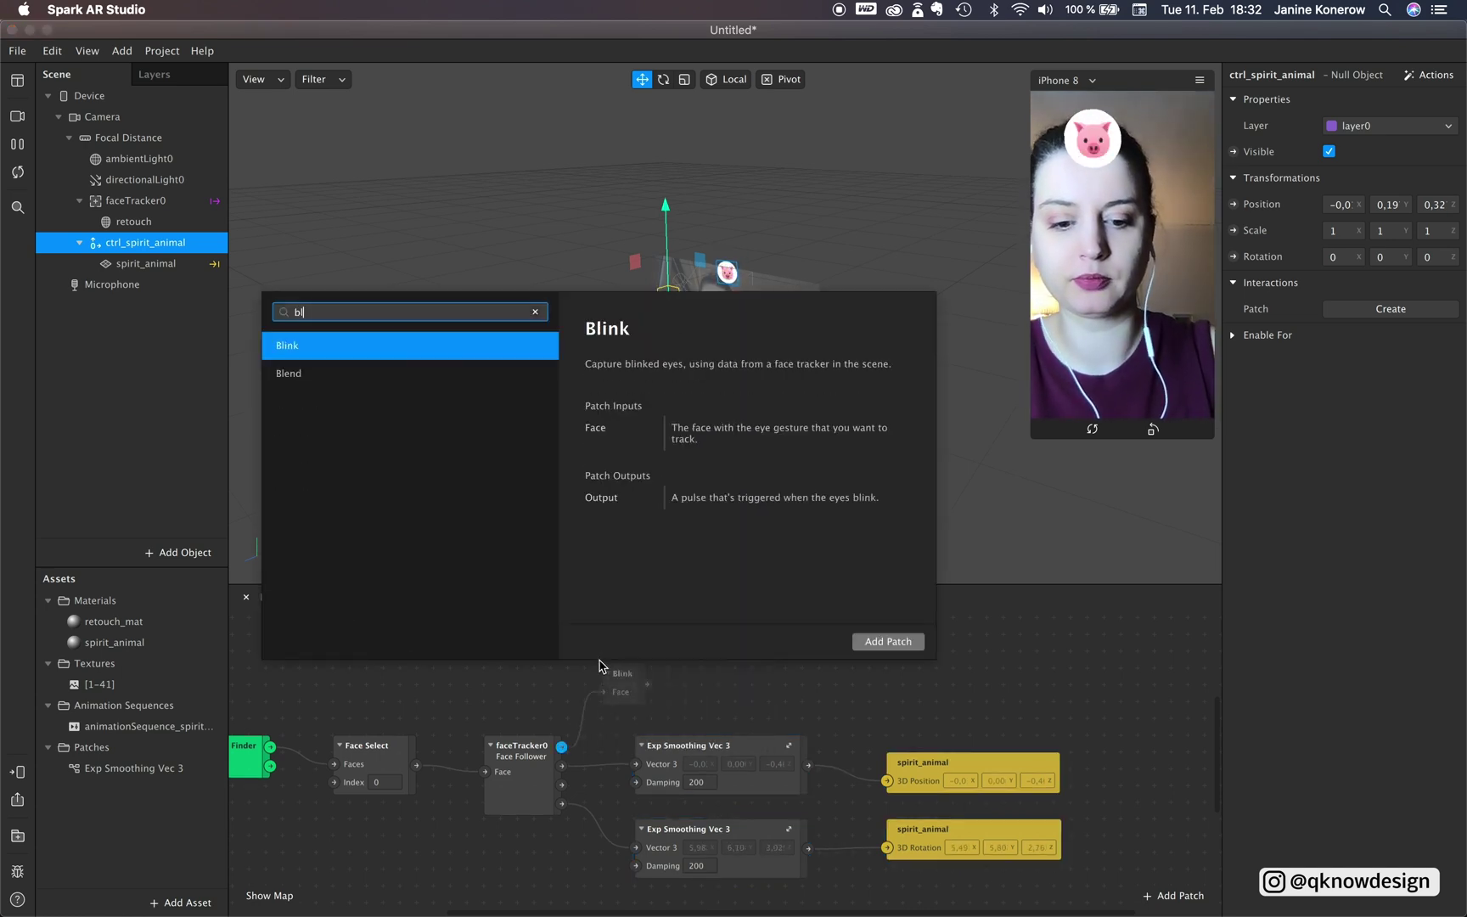
type("ink")
left_click(900, 641)
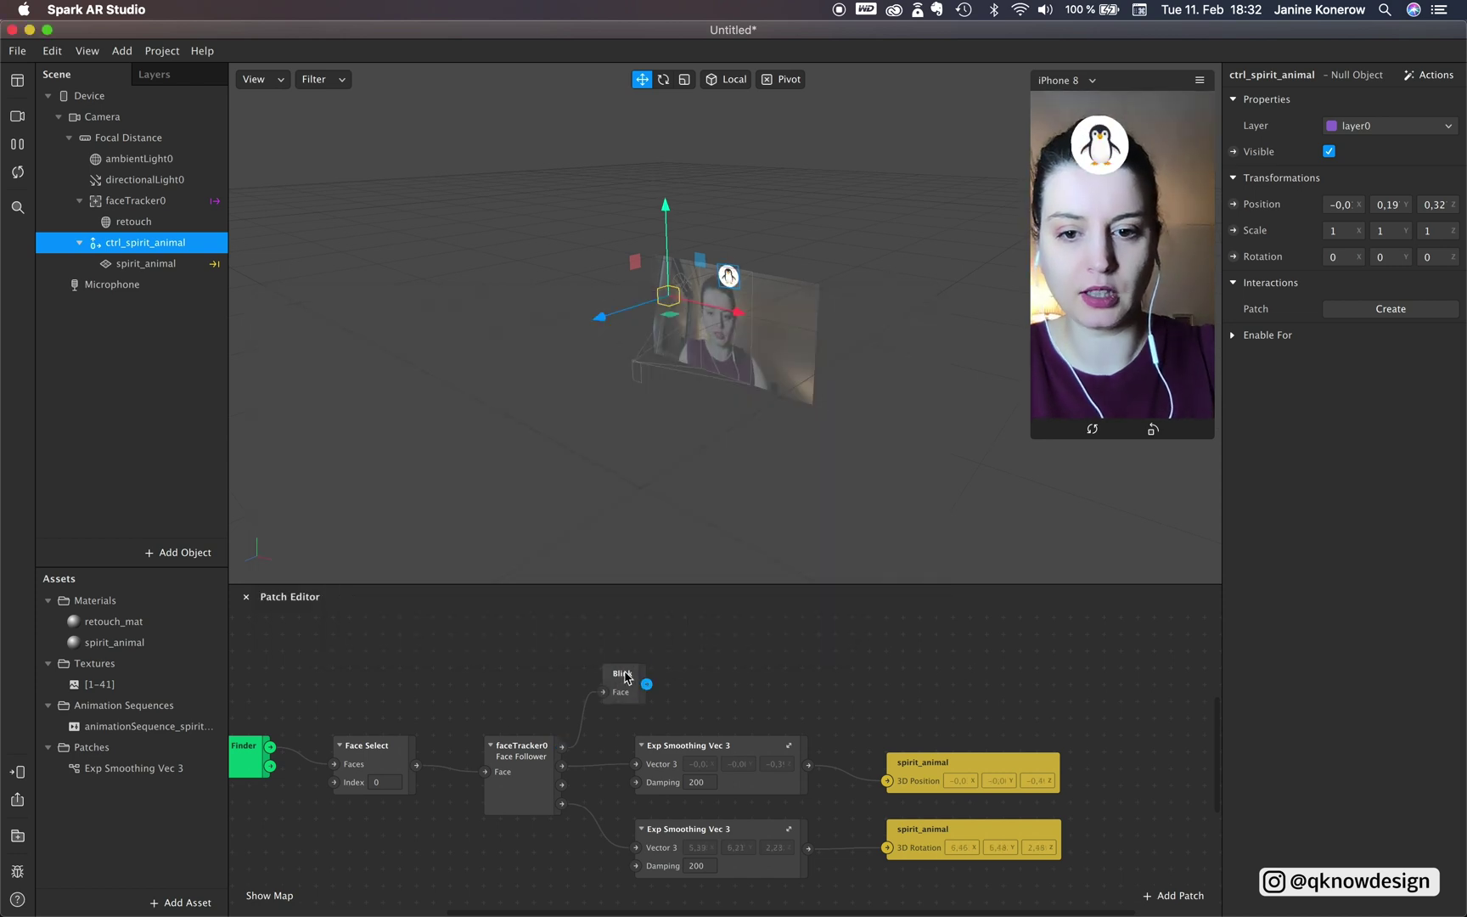
left_click_drag(629, 679, 697, 675)
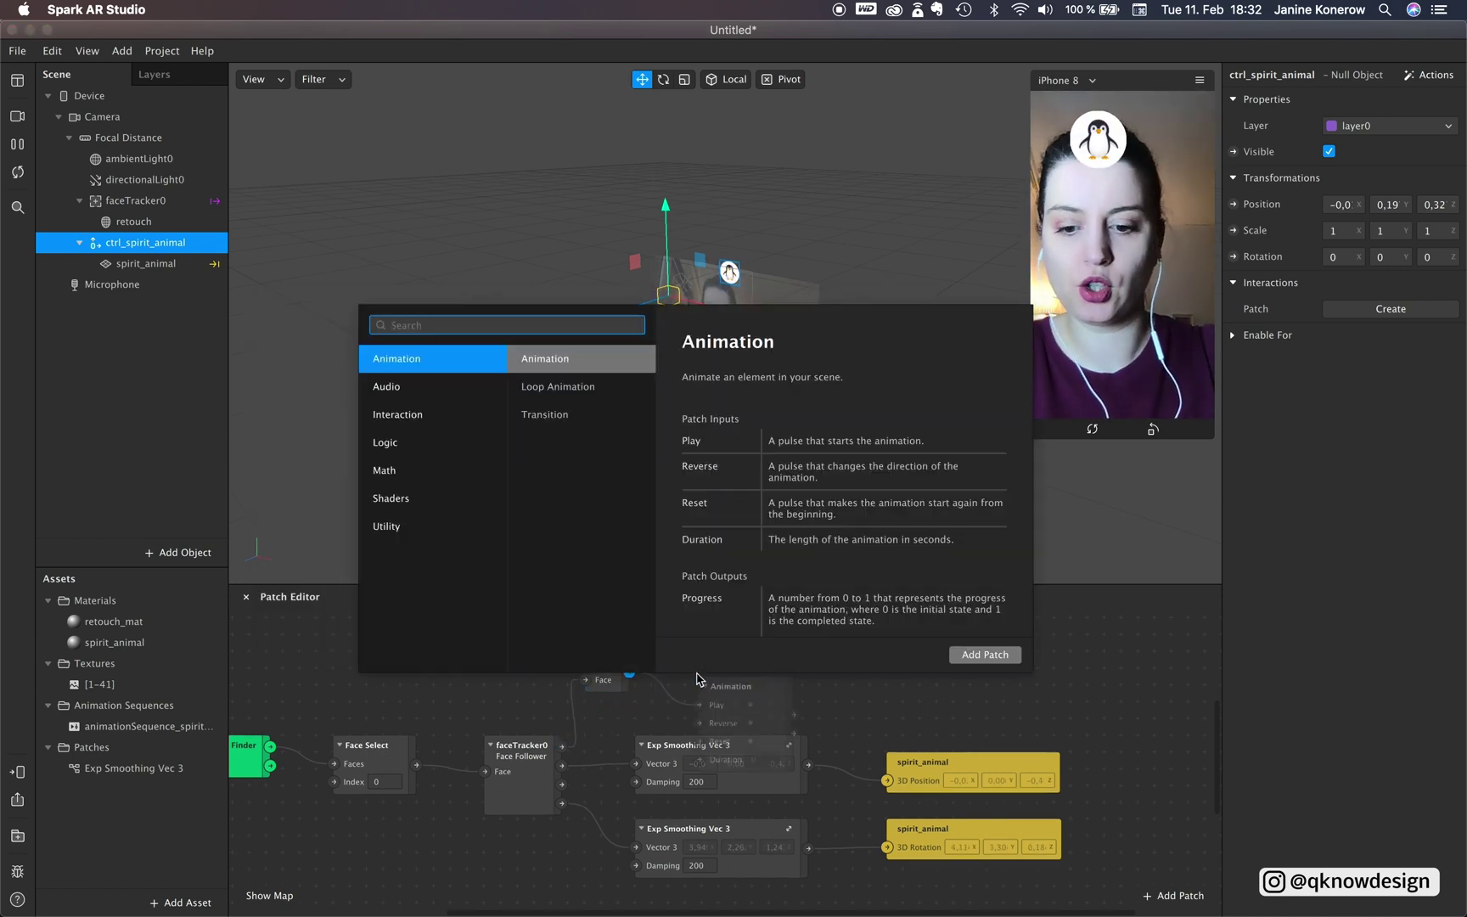
- Chain Switch, Loop Animation and Frame Transition patches after the Blink patch
type("switch")
key("Return")
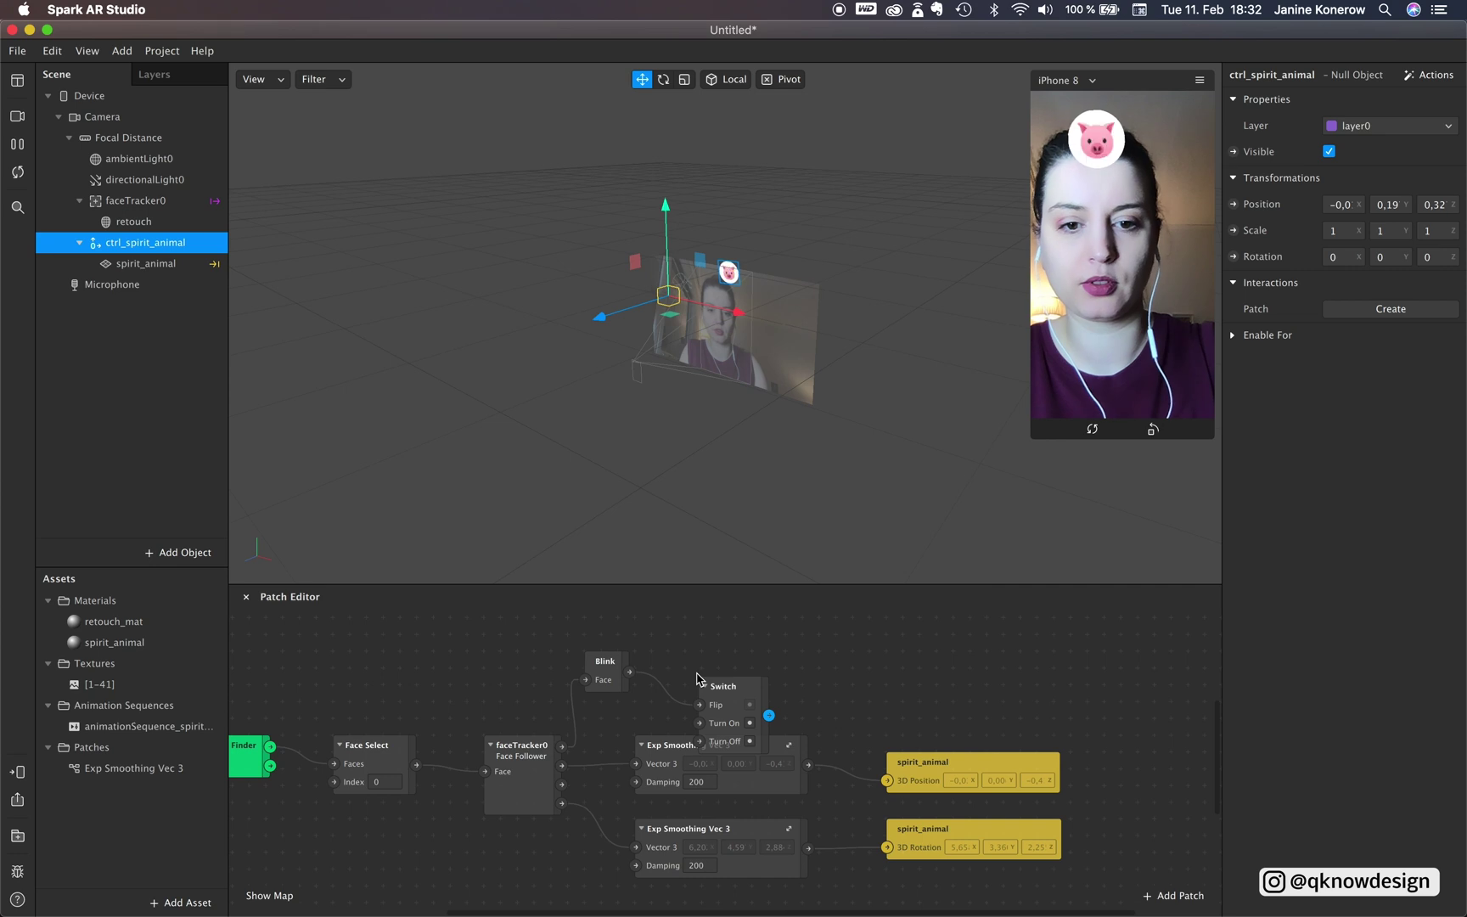
left_click_drag(715, 696, 711, 654)
scroll(842, 705, "right", 5)
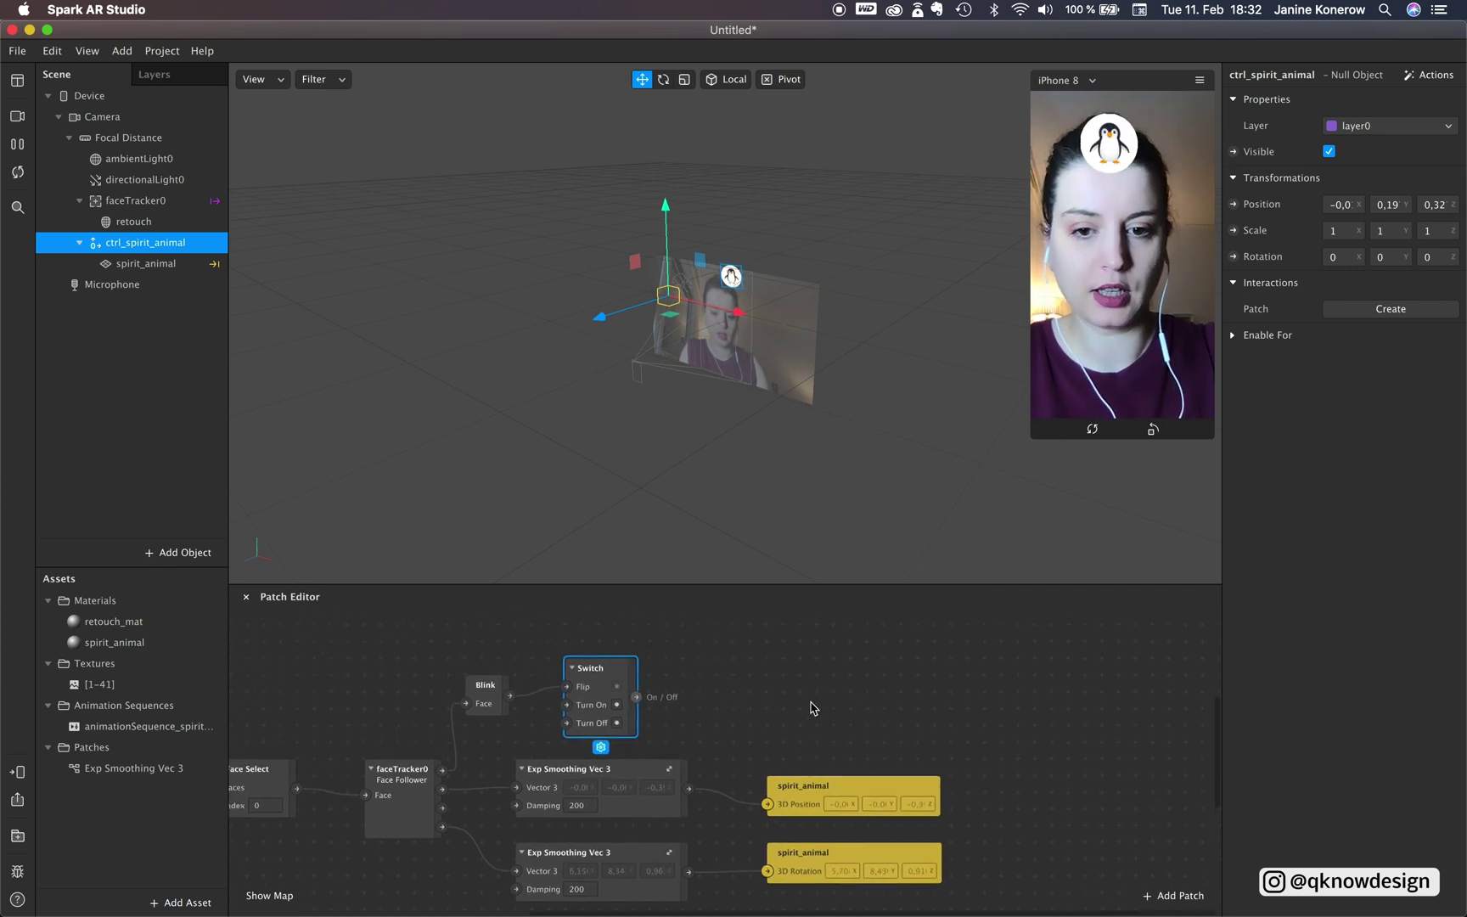
left_click_drag(636, 698, 710, 679)
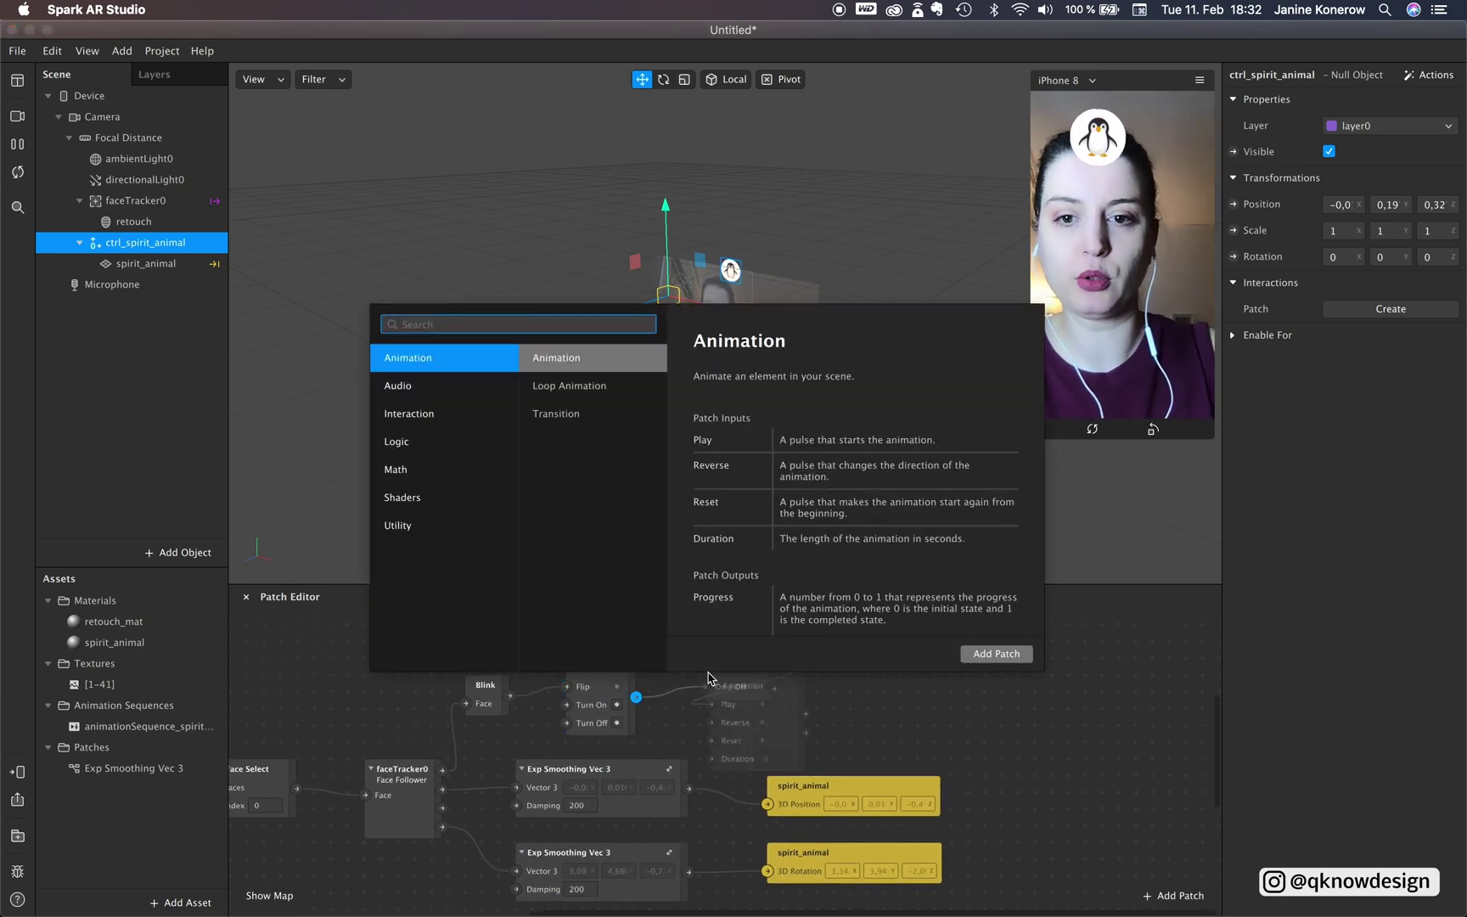
left_click(594, 386)
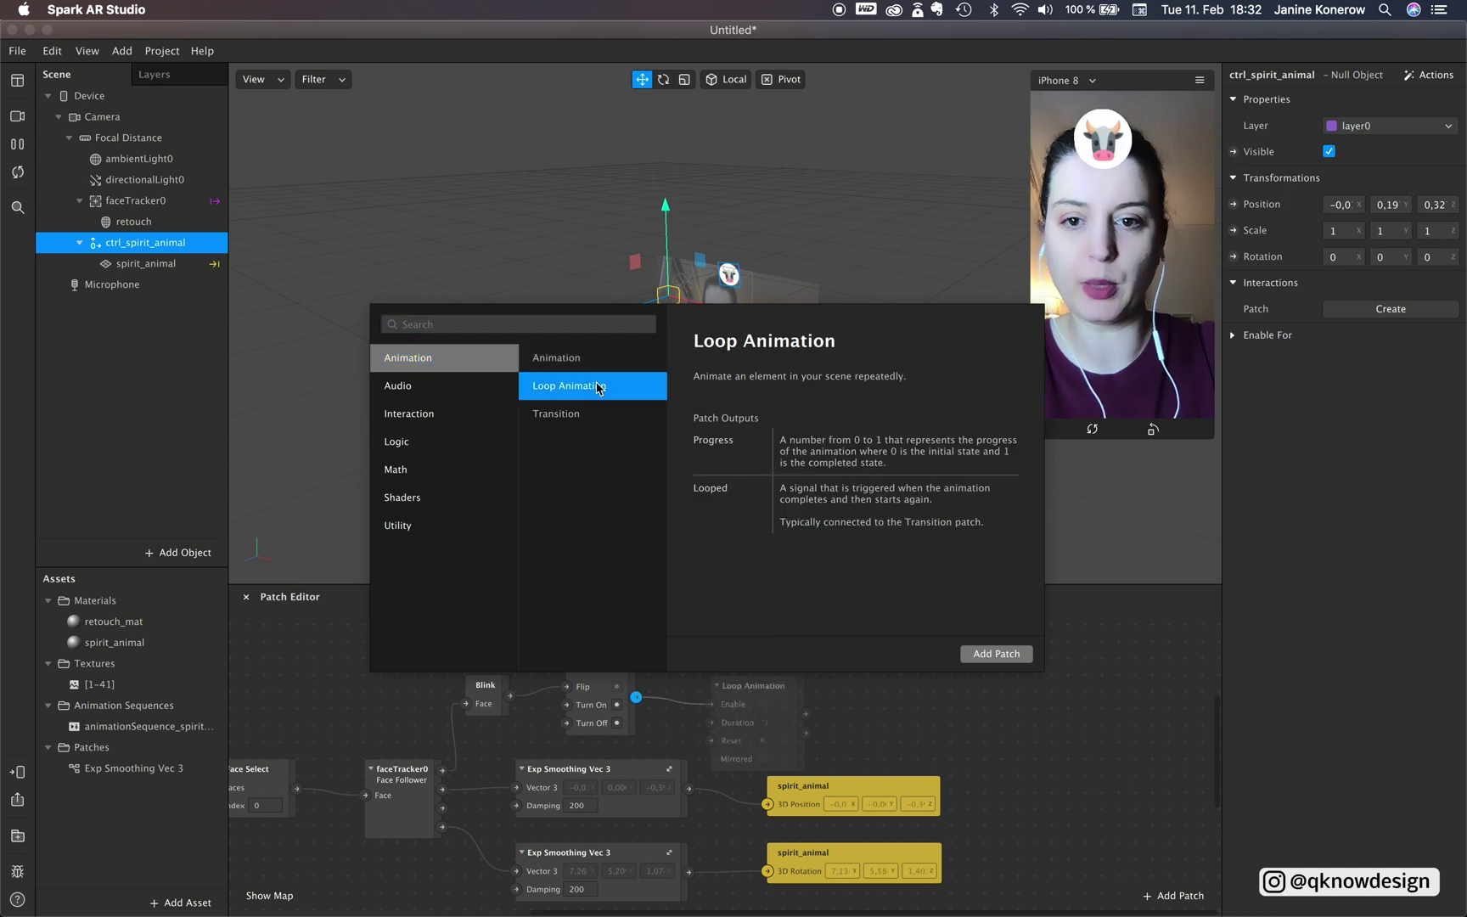
left_click(994, 653)
left_click_drag(782, 673, 884, 660)
left_click(740, 397)
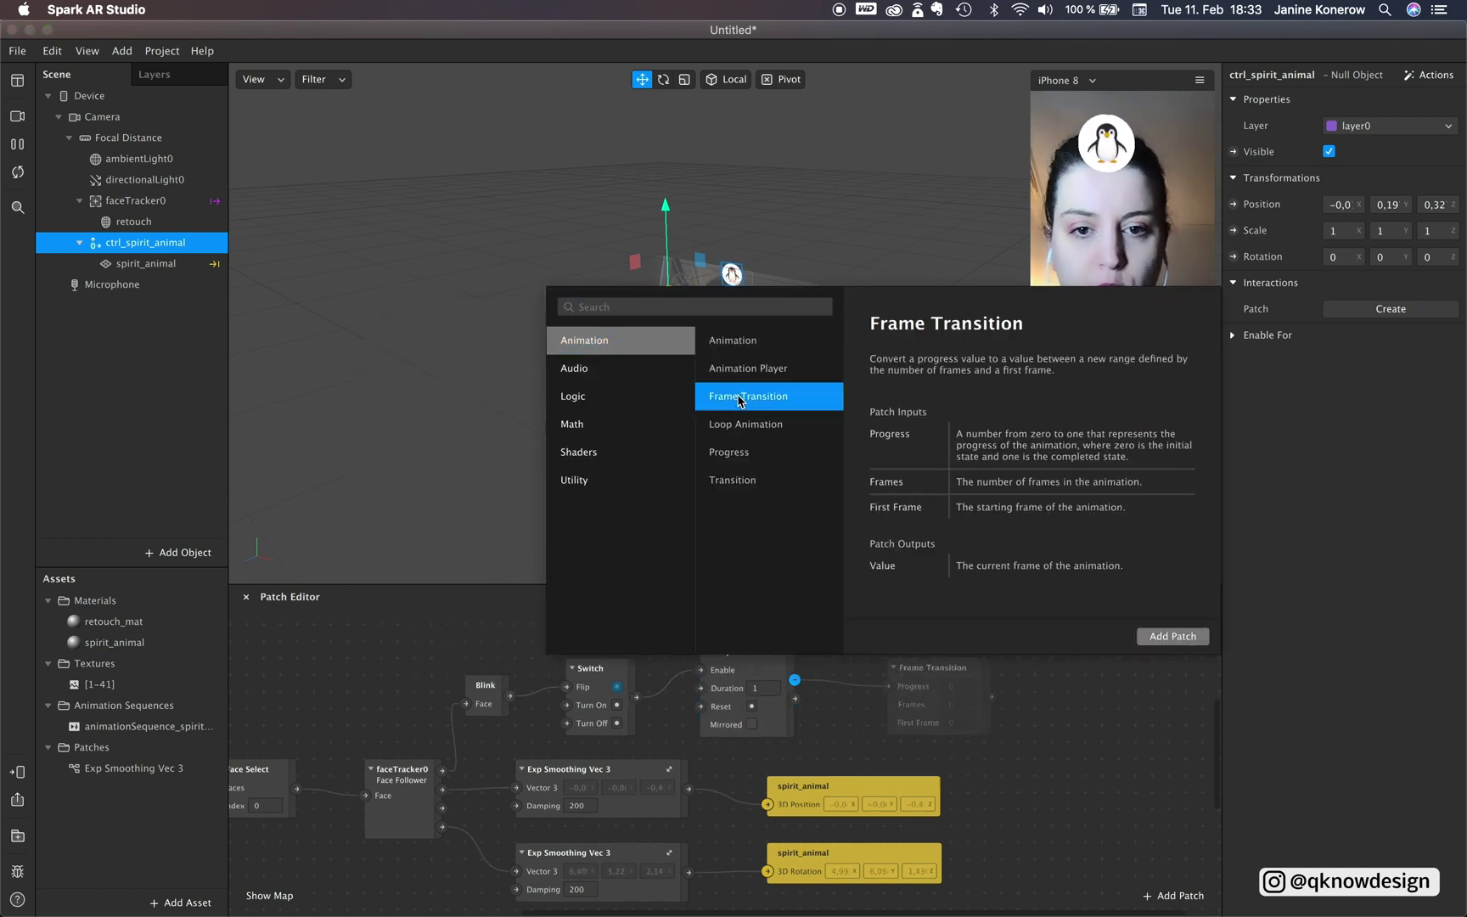
left_click(1170, 643)
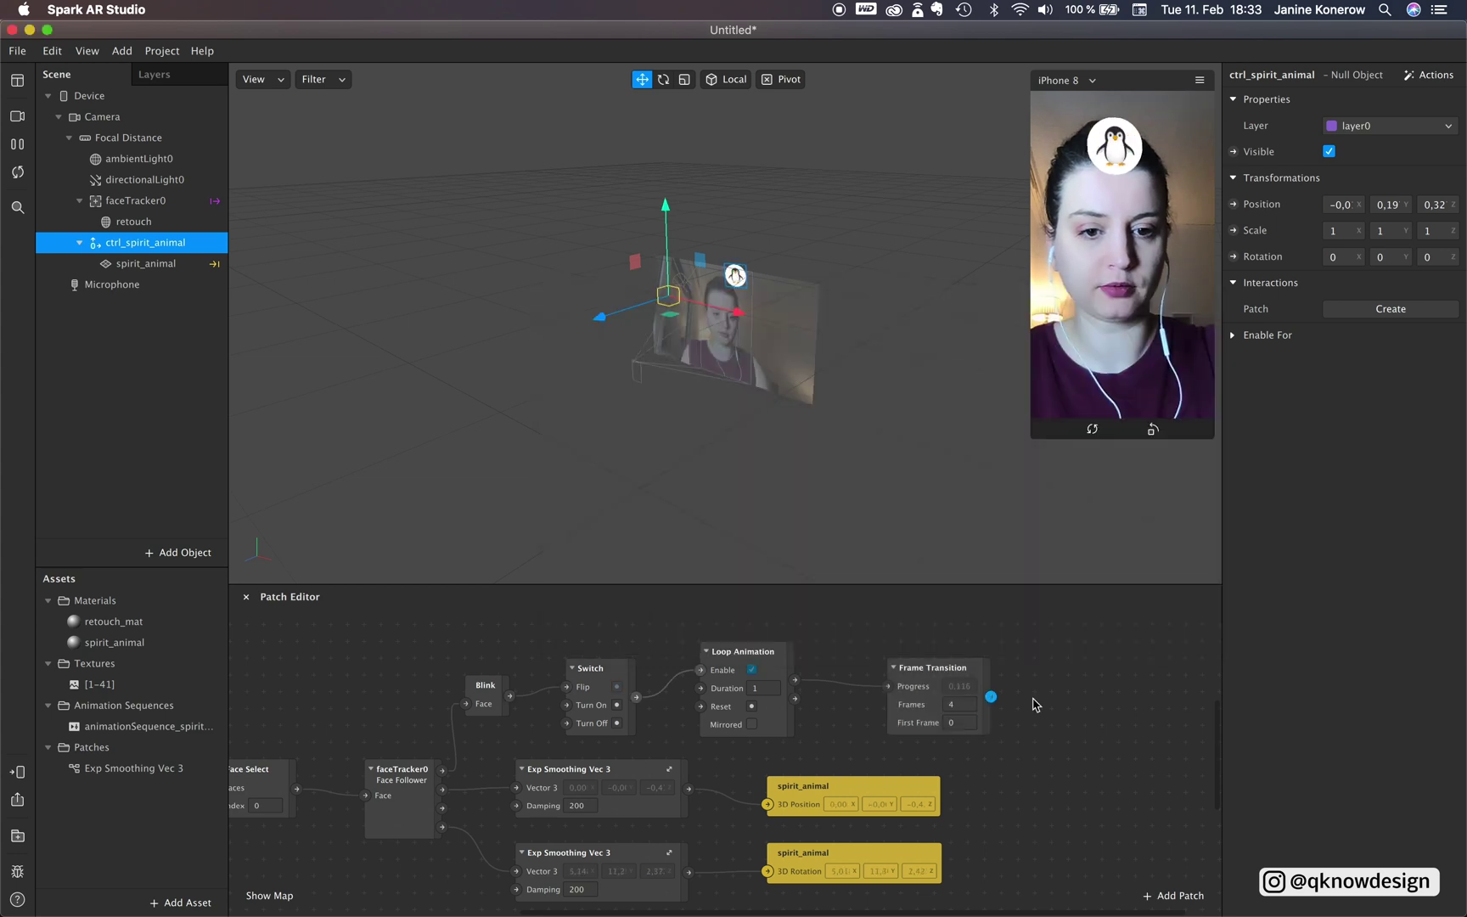
- Feed Frame Transition into the animation sequence's Current Frame patch and set Frames to 41
left_click_drag(880, 675, 843, 662)
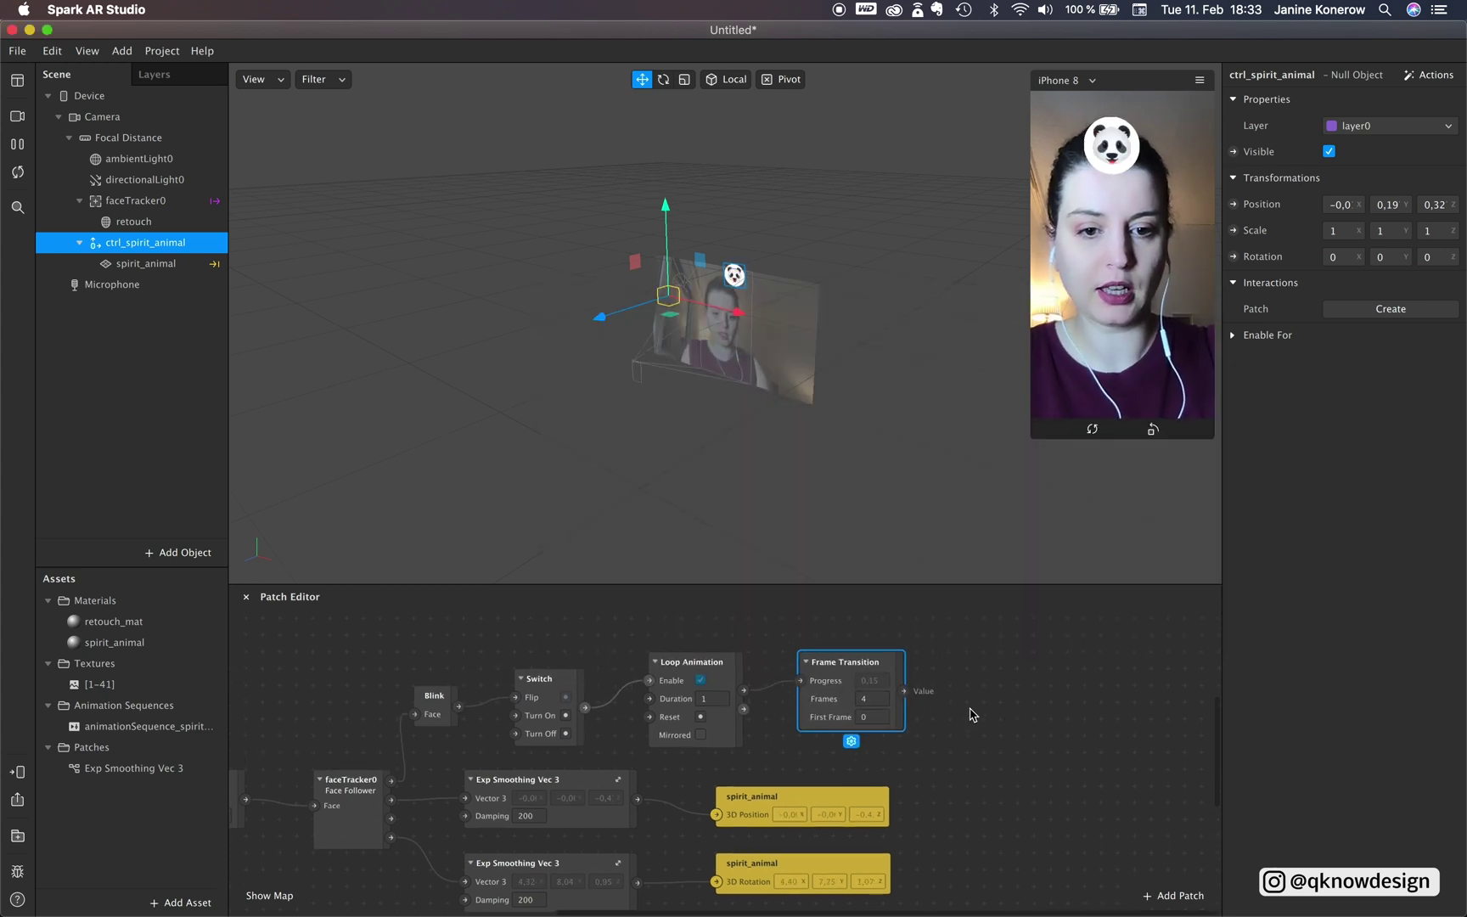
left_click(127, 727)
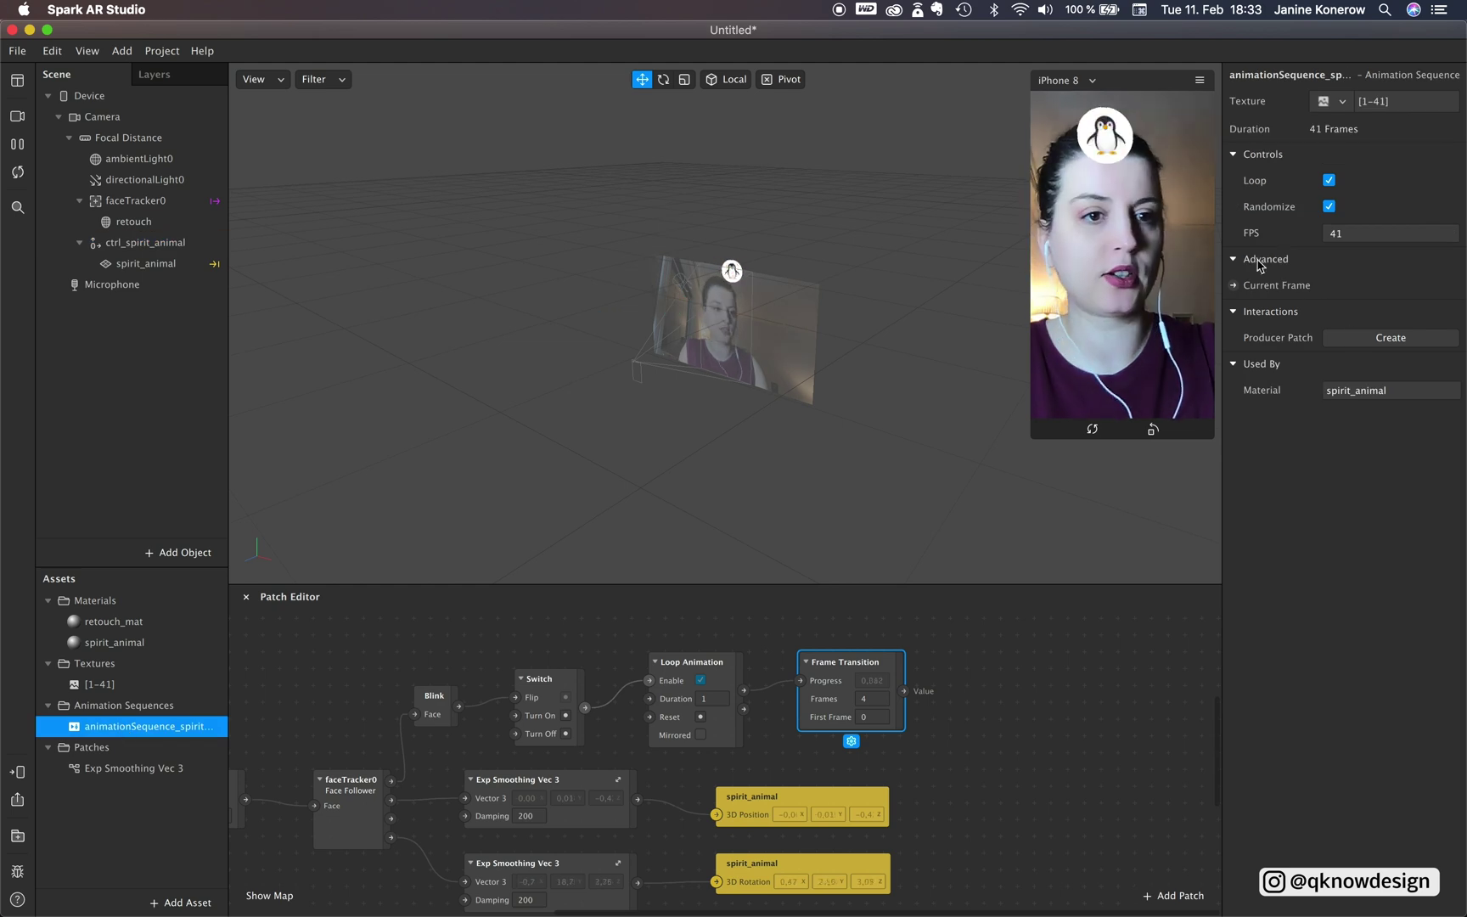
left_click(1234, 286)
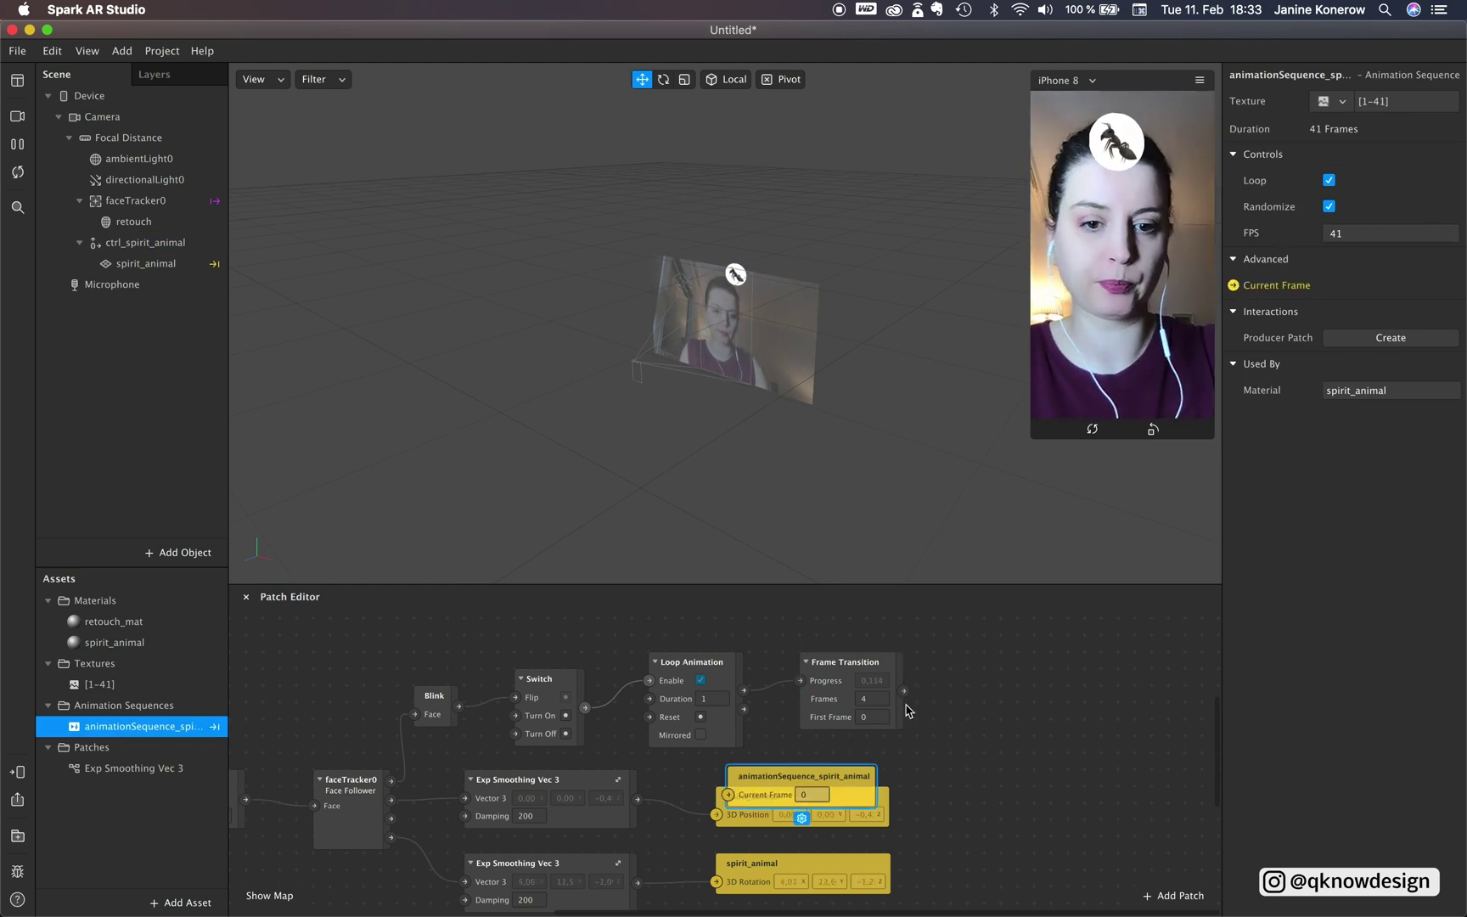
left_click_drag(767, 787, 952, 702)
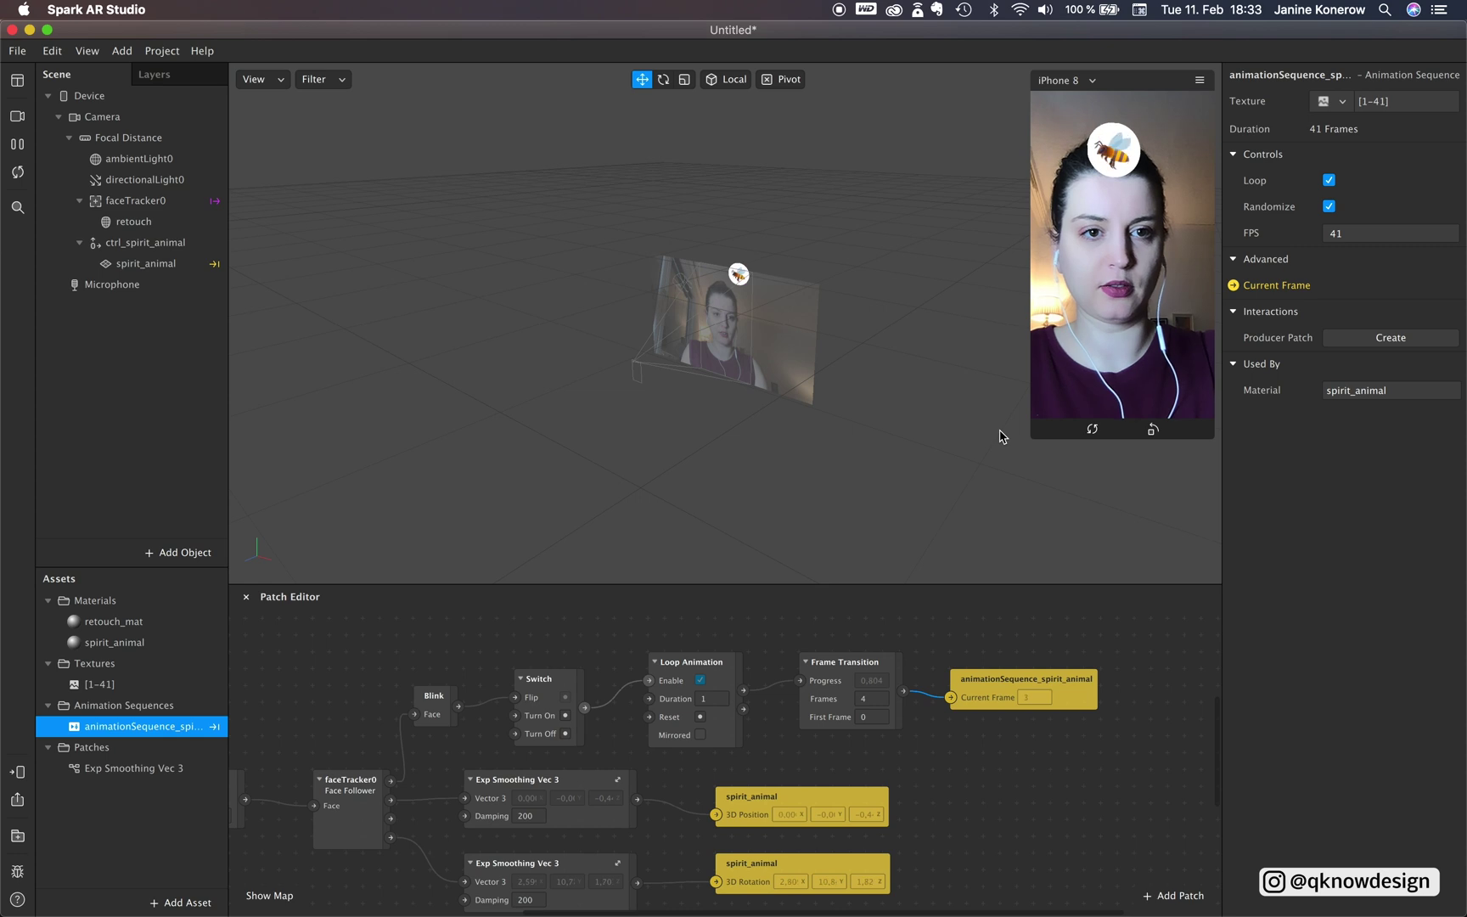
left_click(864, 699)
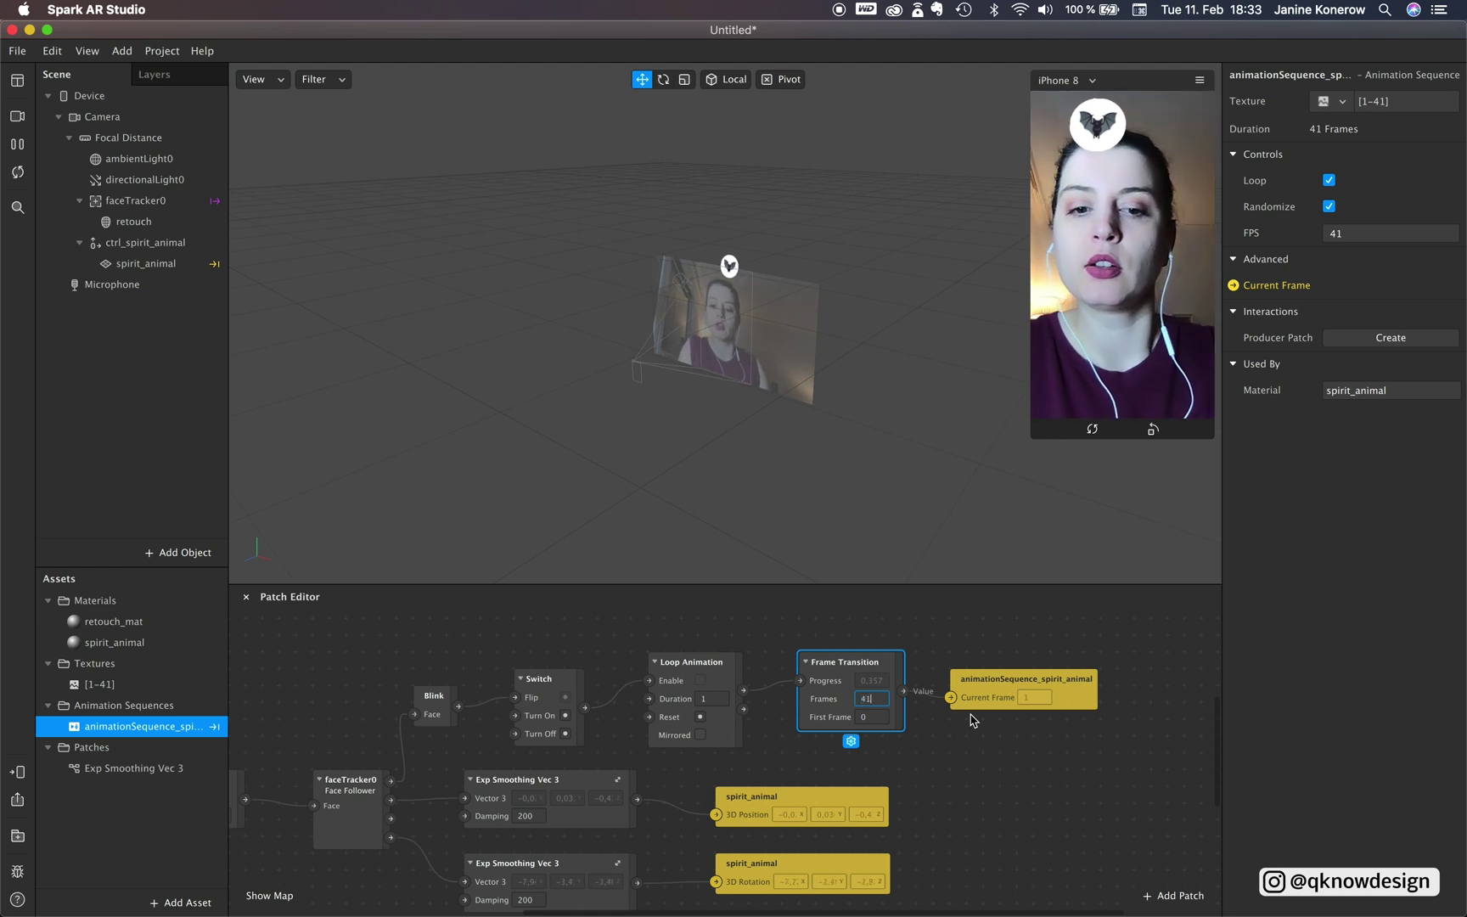
type("1")
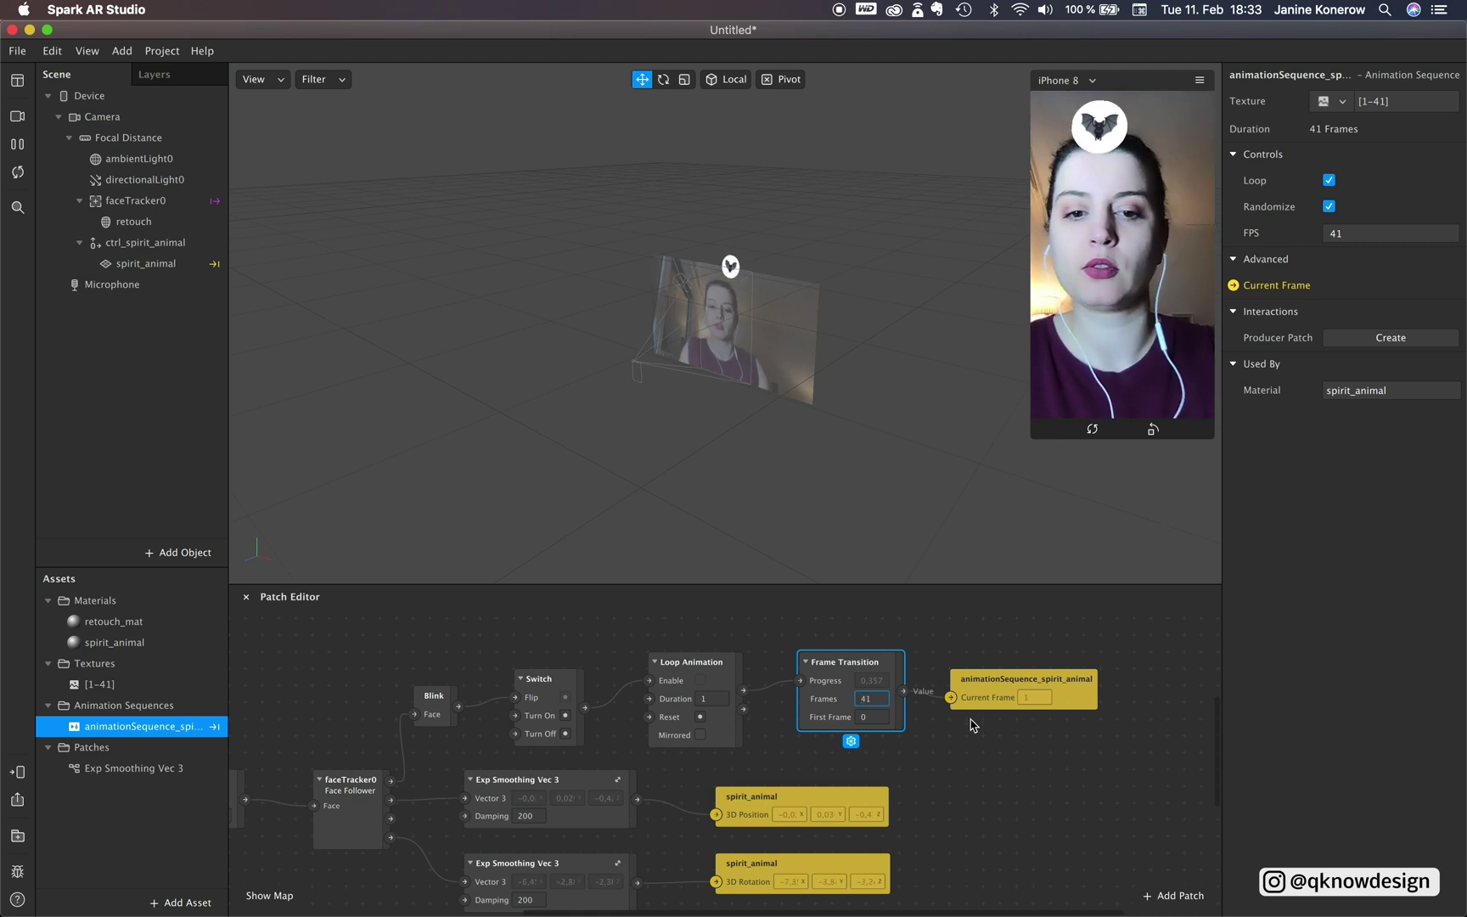
left_click(903, 735)
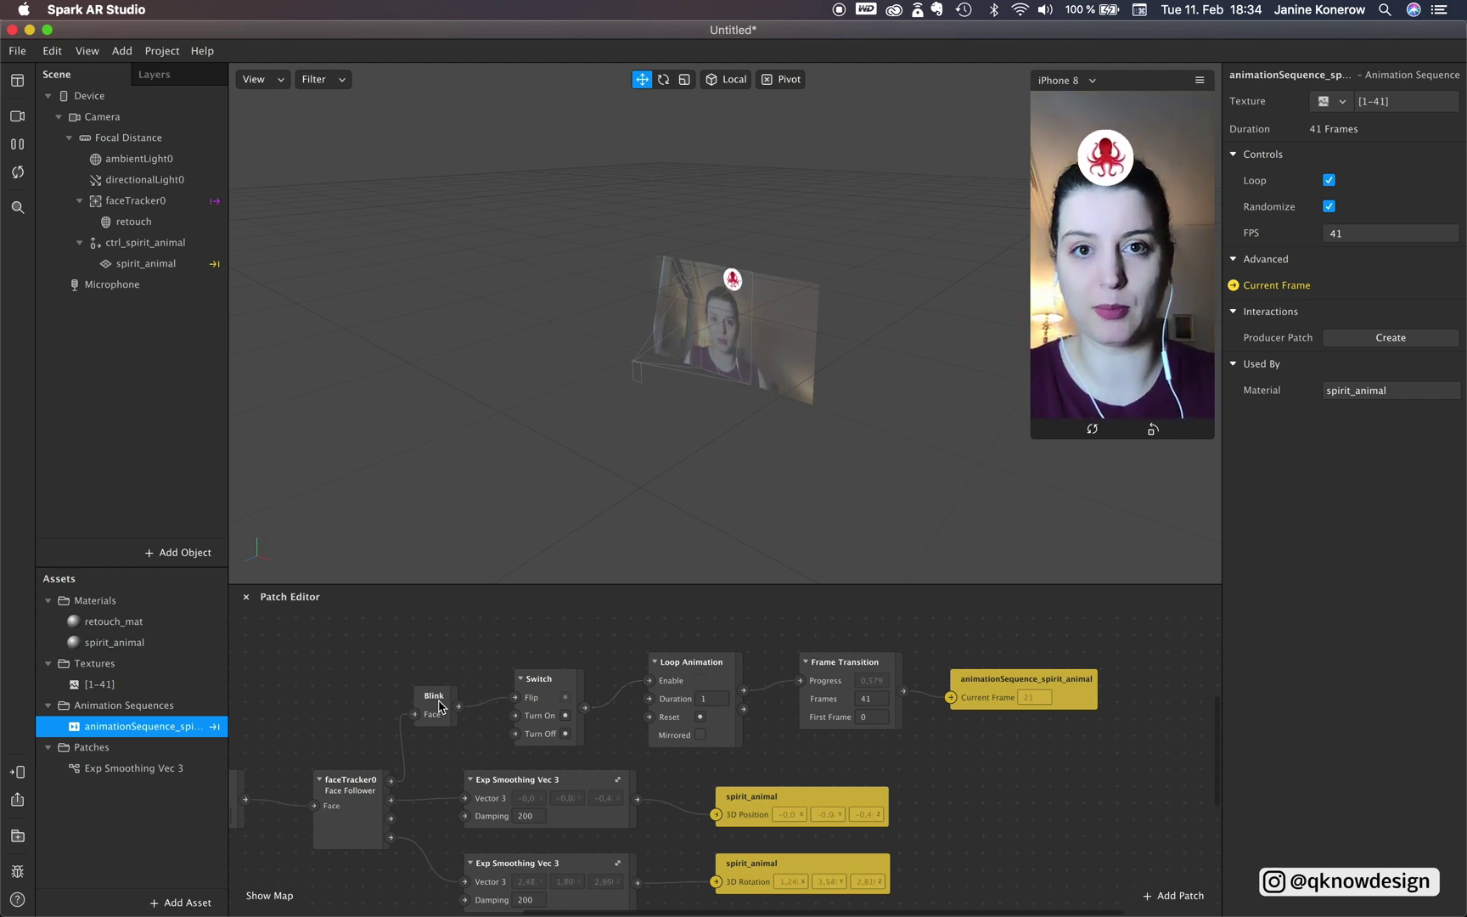
- Create a Camera producer patch and add a Switch patch beside the Pulse
scroll(526, 772, "up", 5)
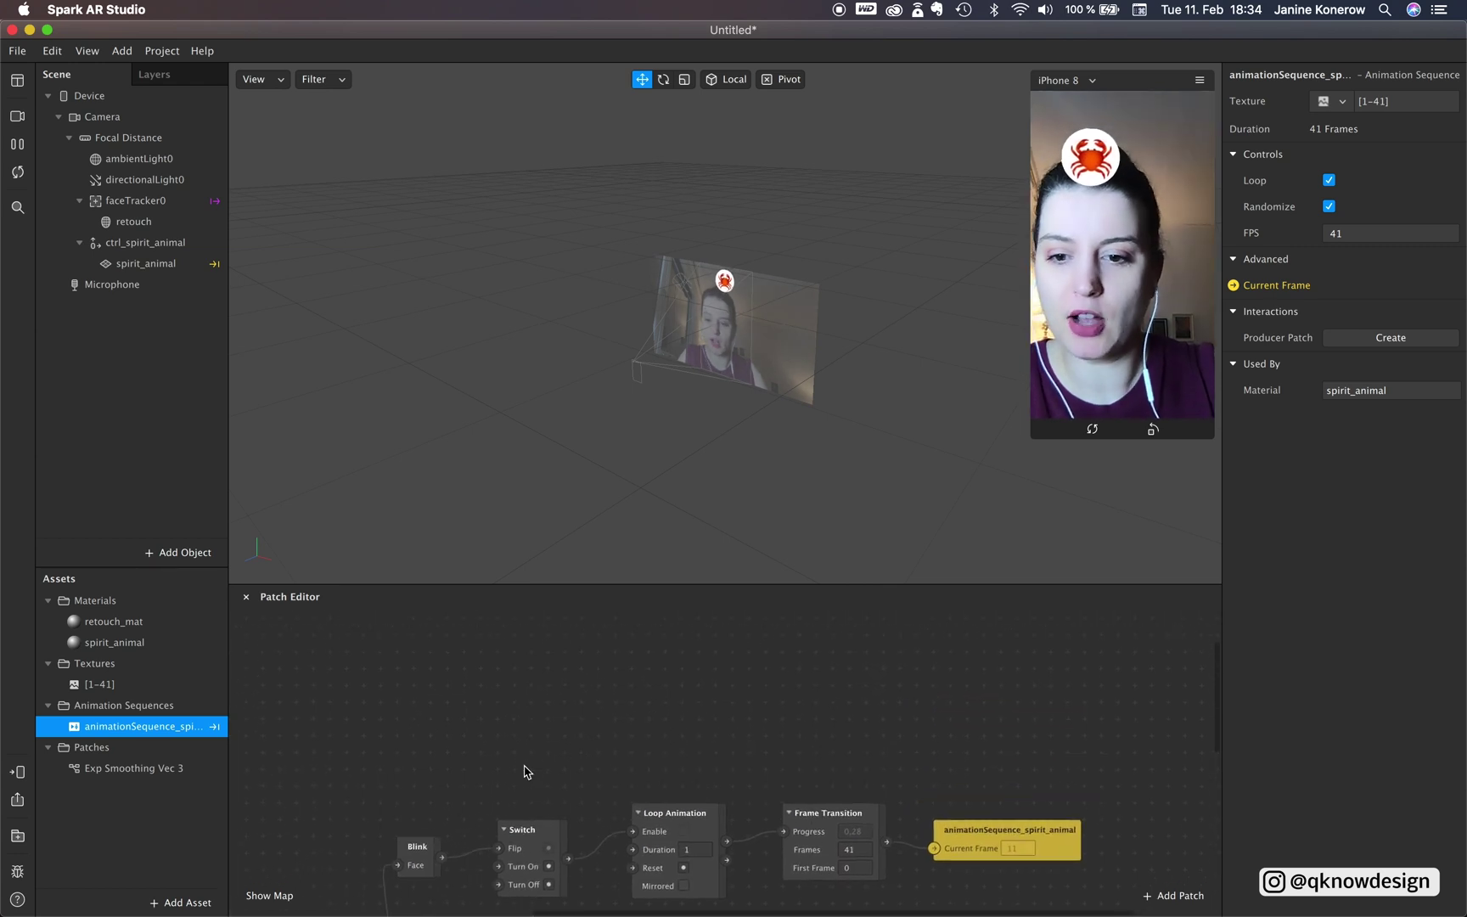
left_click(106, 119)
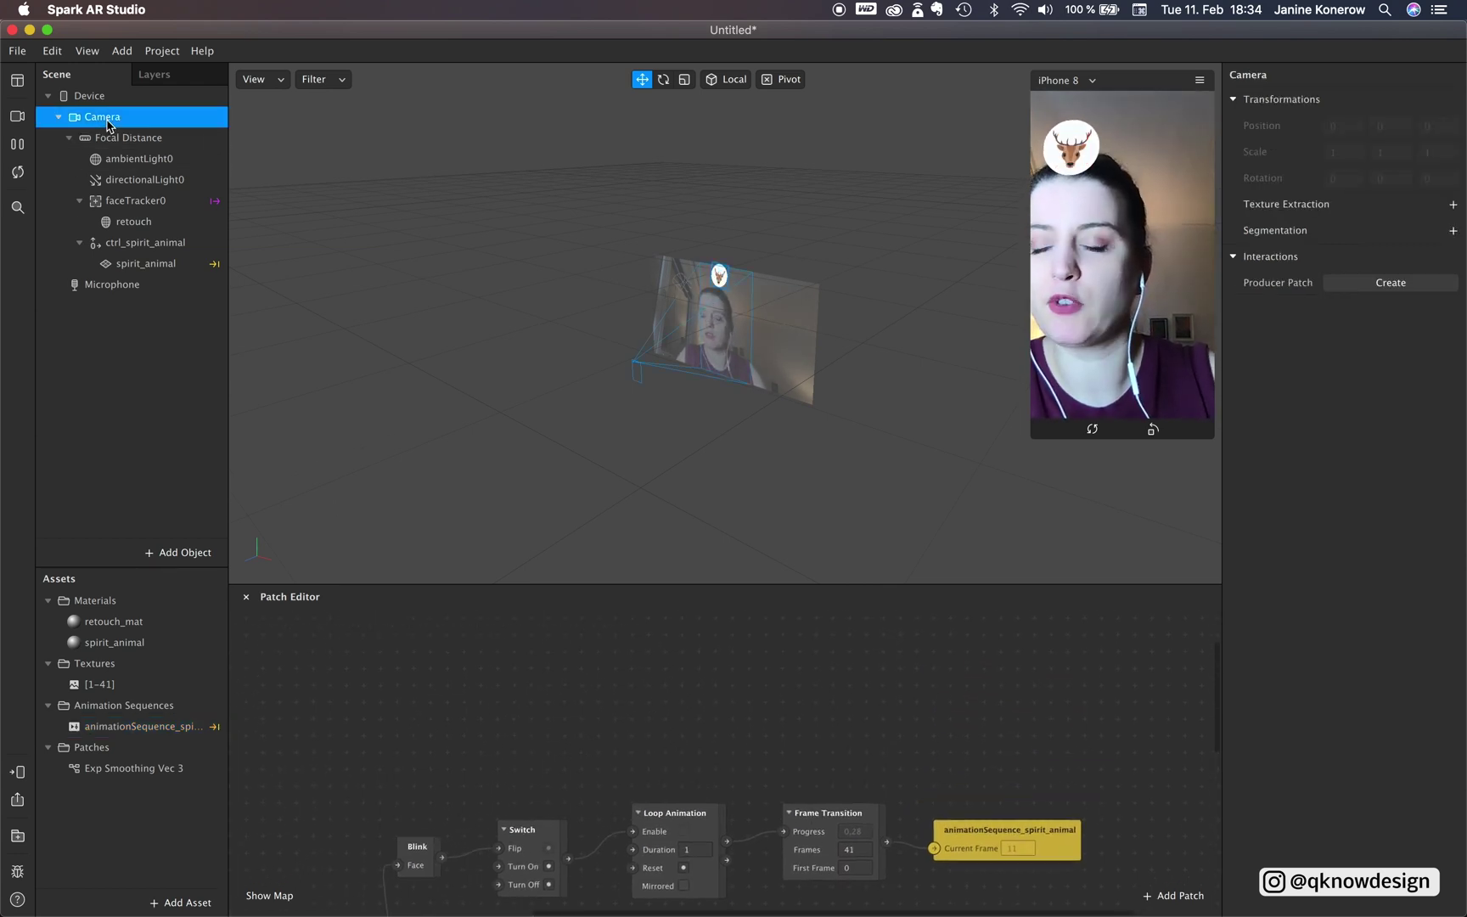
left_click(1377, 288)
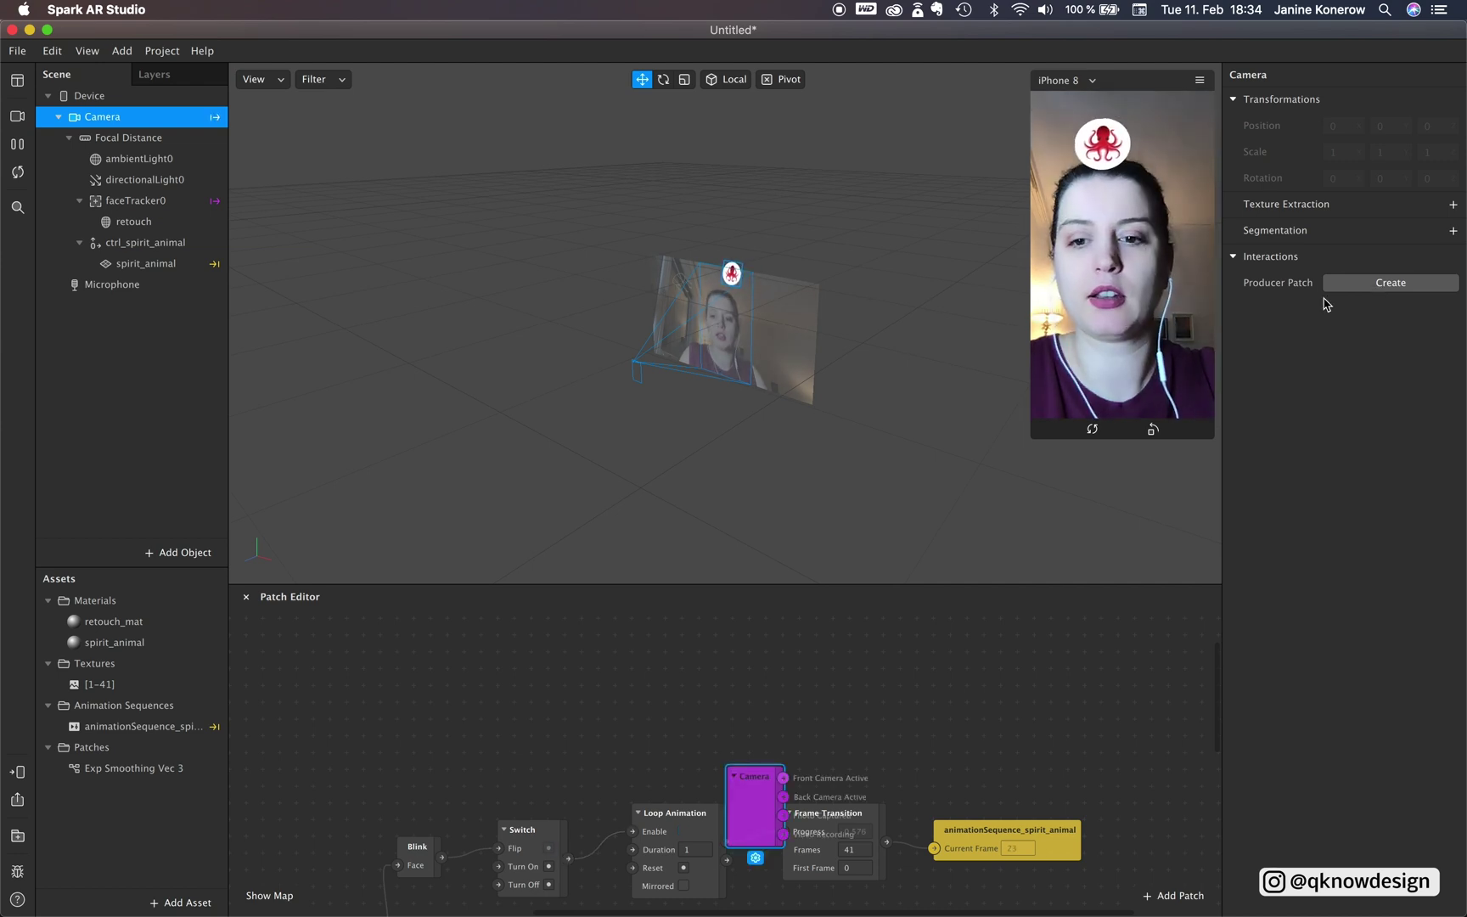
left_click_drag(747, 811, 544, 654)
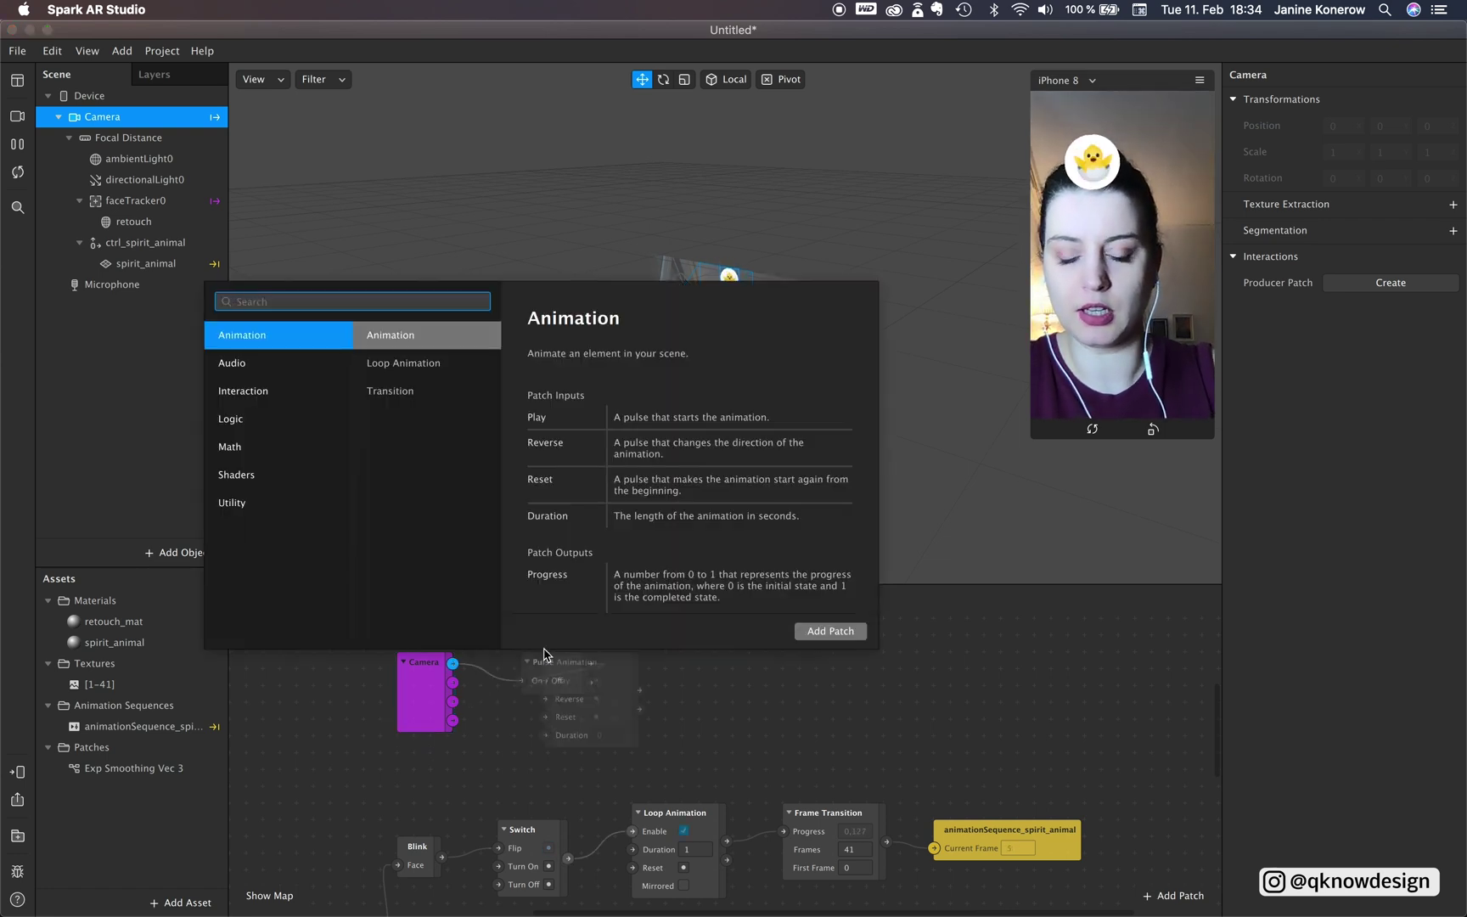
type("switch")
key("Return")
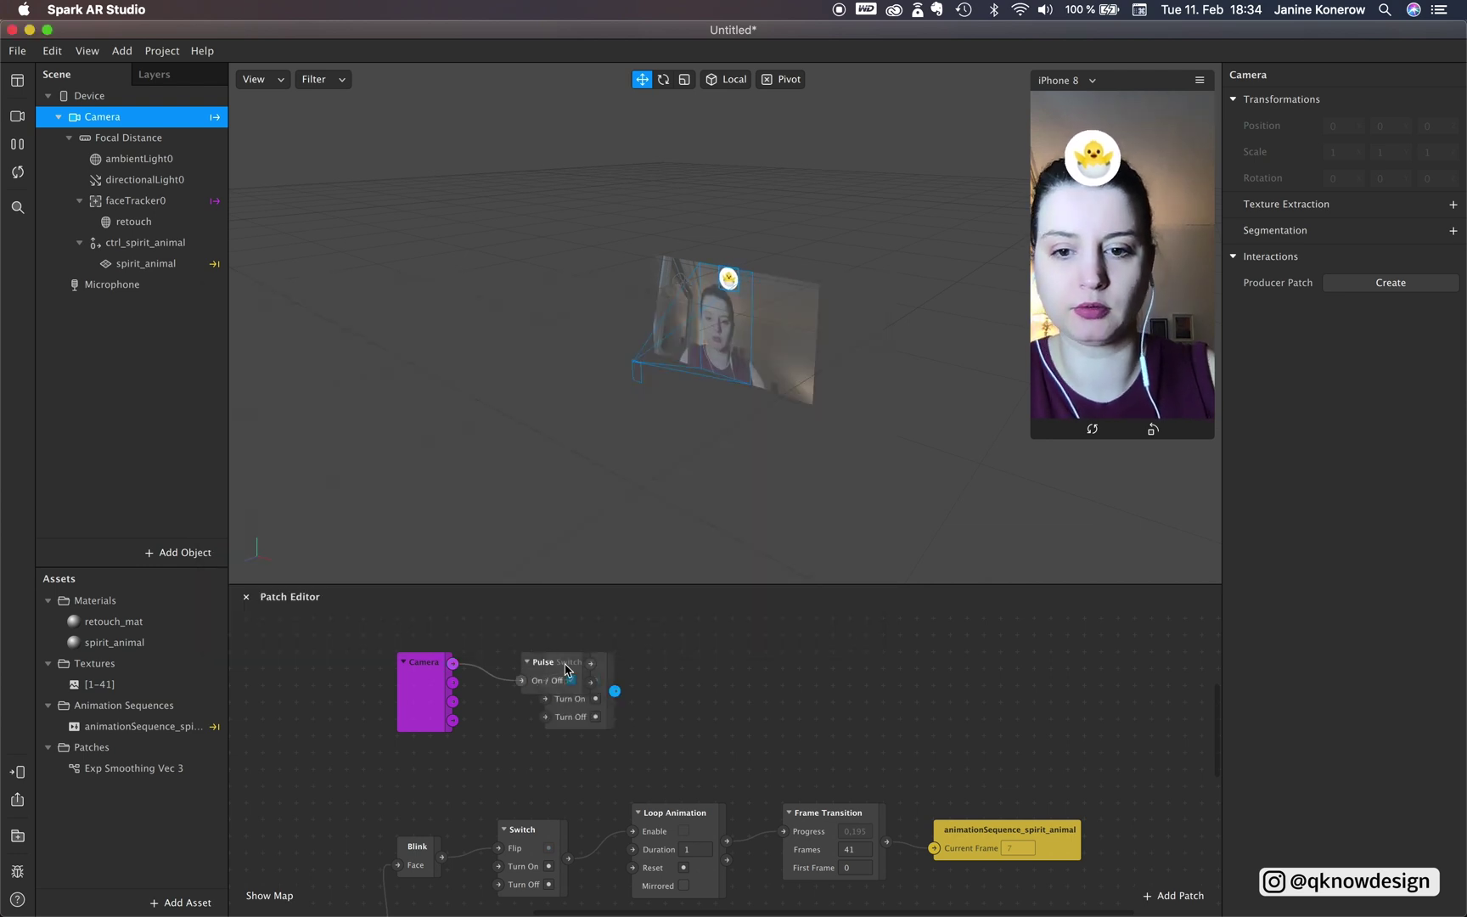
left_click_drag(607, 666, 736, 631)
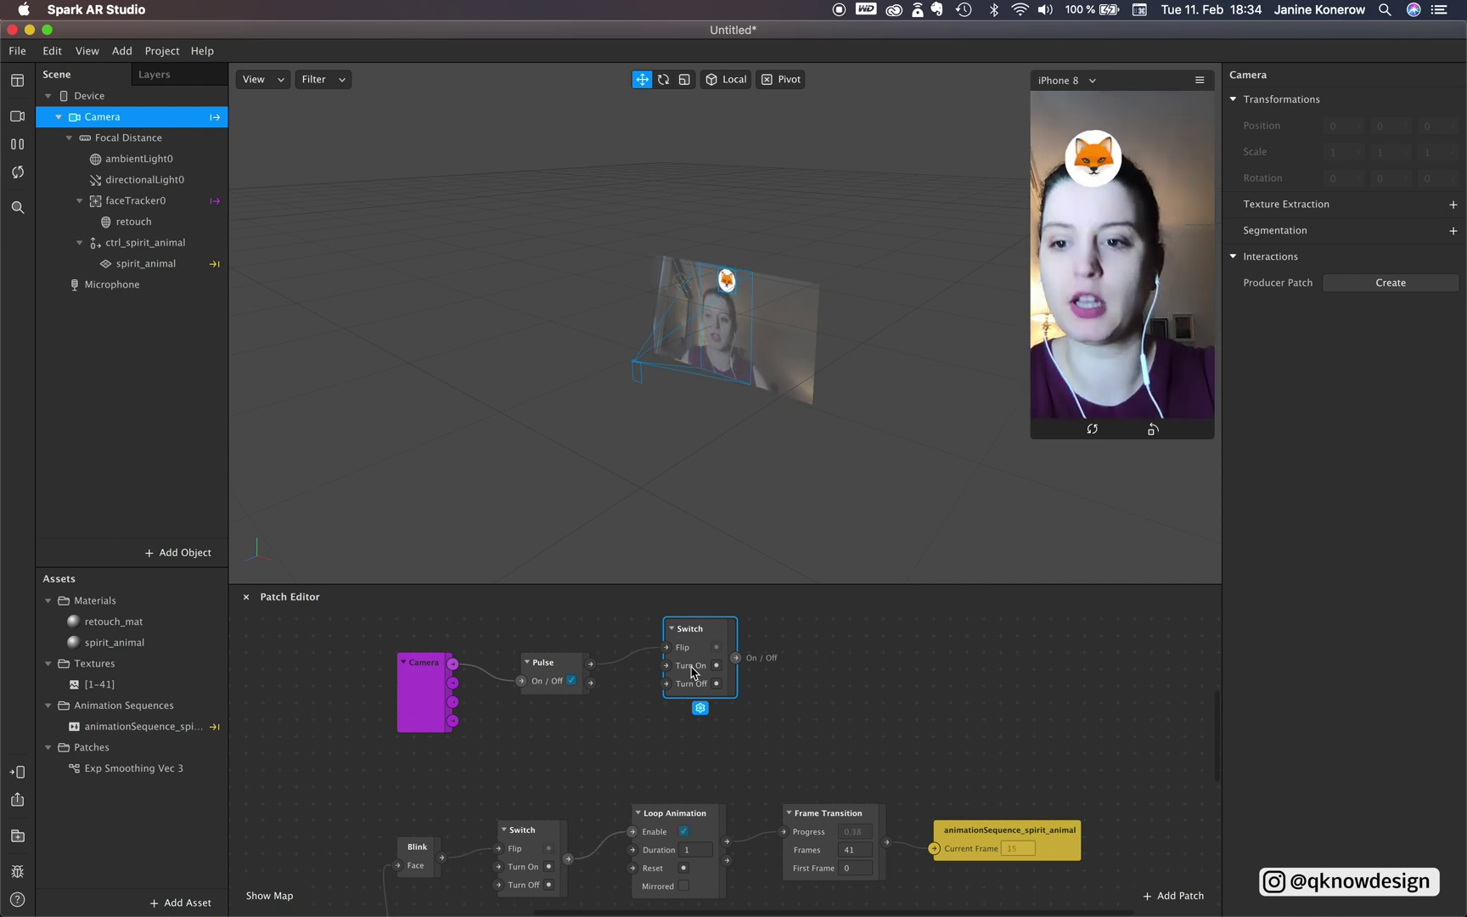
- Insert a rectangle in a new canvas, rename it instruction, and add a material
left_click(165, 556)
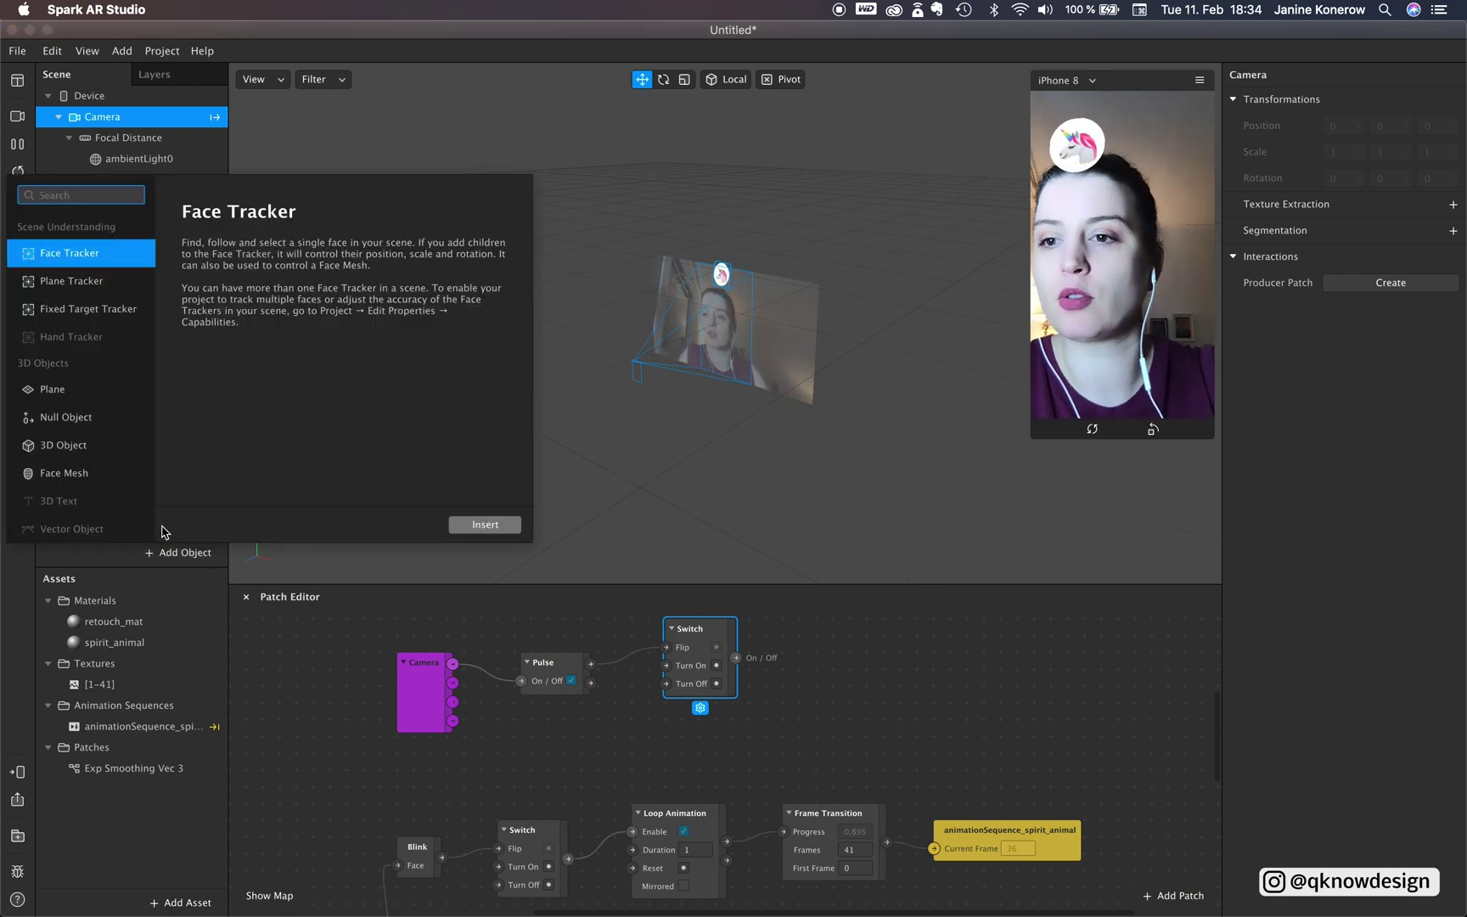
scroll(102, 445, "down", 3)
left_click(96, 462)
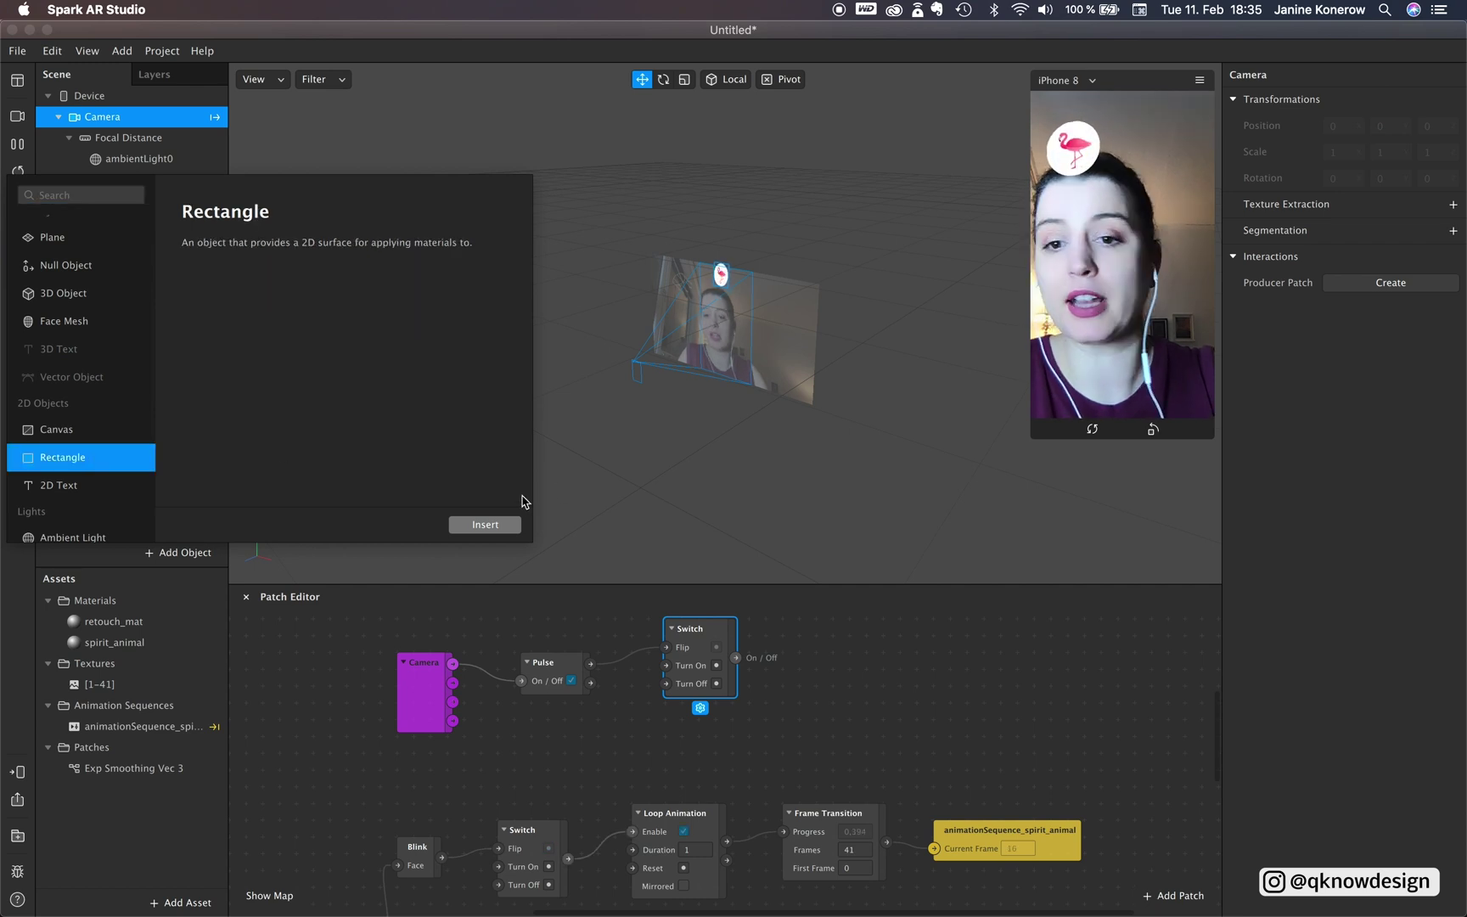
left_click(485, 524)
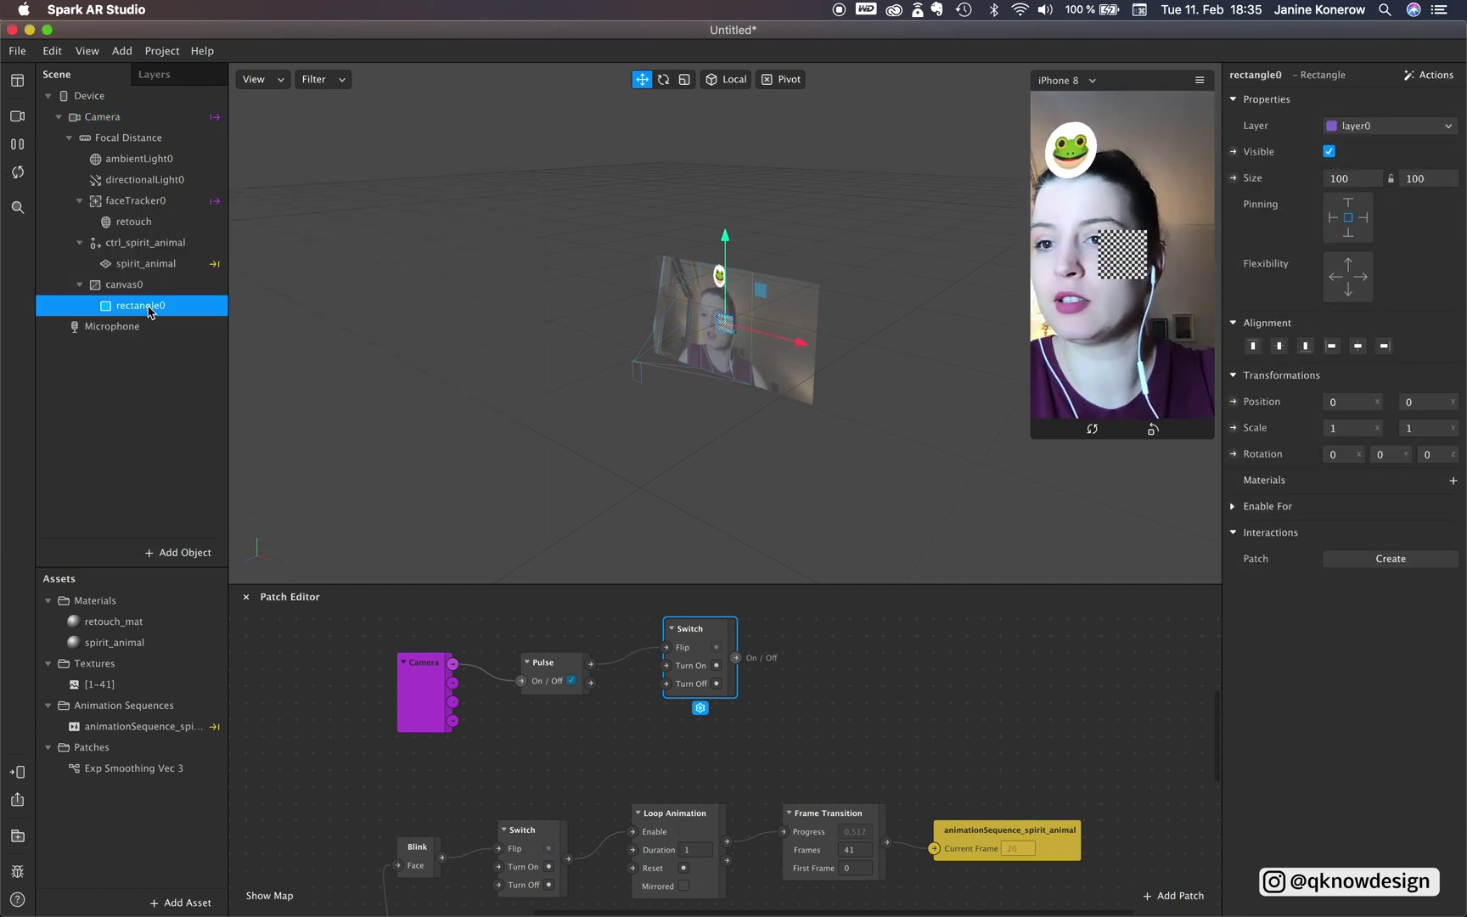
double_click(149, 308)
key("BackSpace")
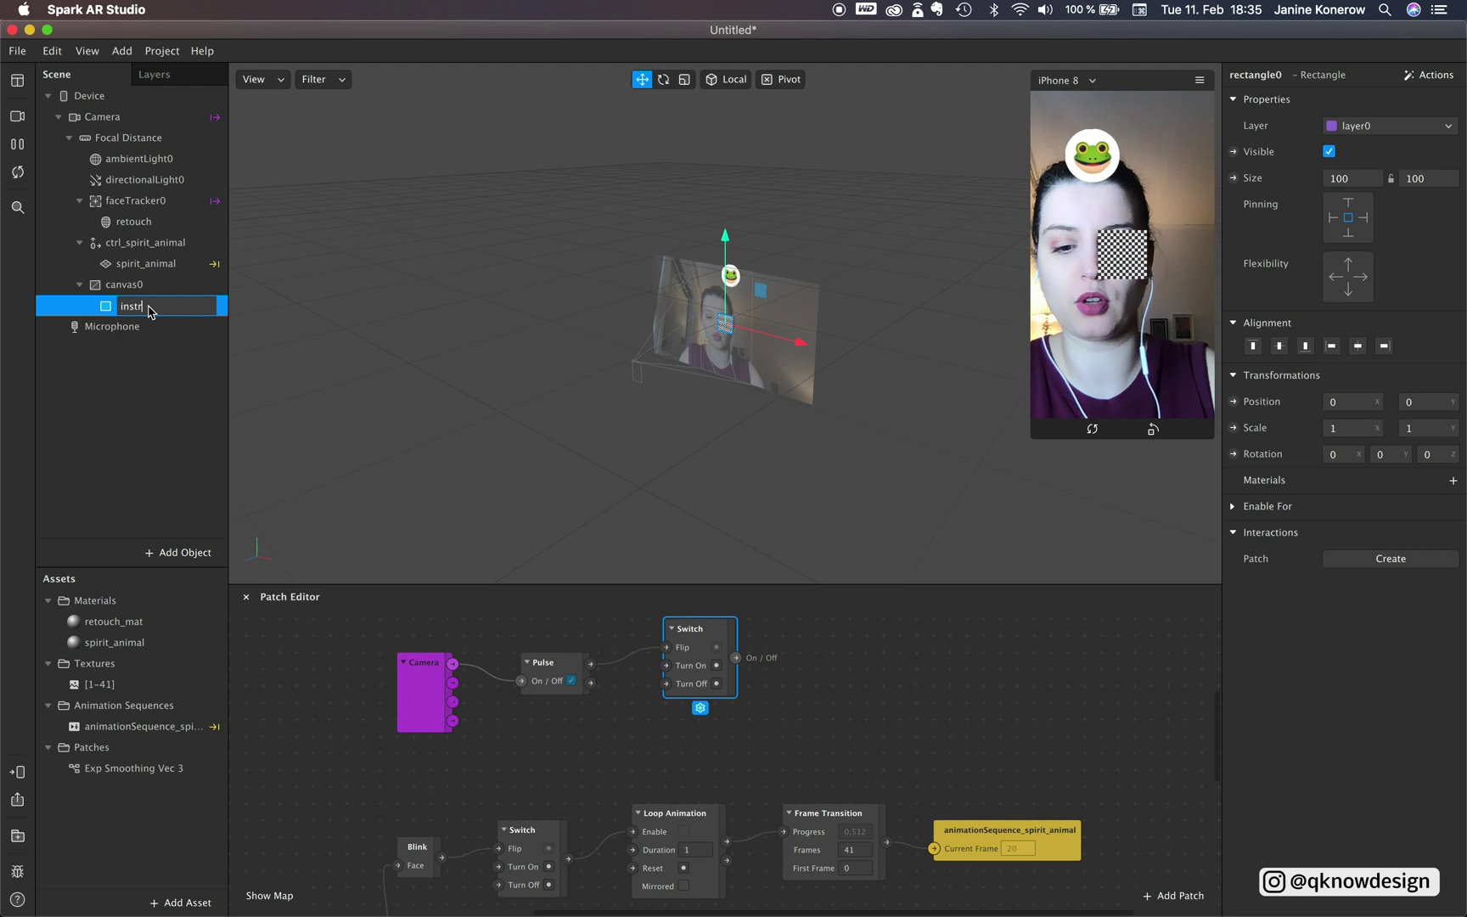
type("instruction")
left_click(193, 350)
left_click(170, 308)
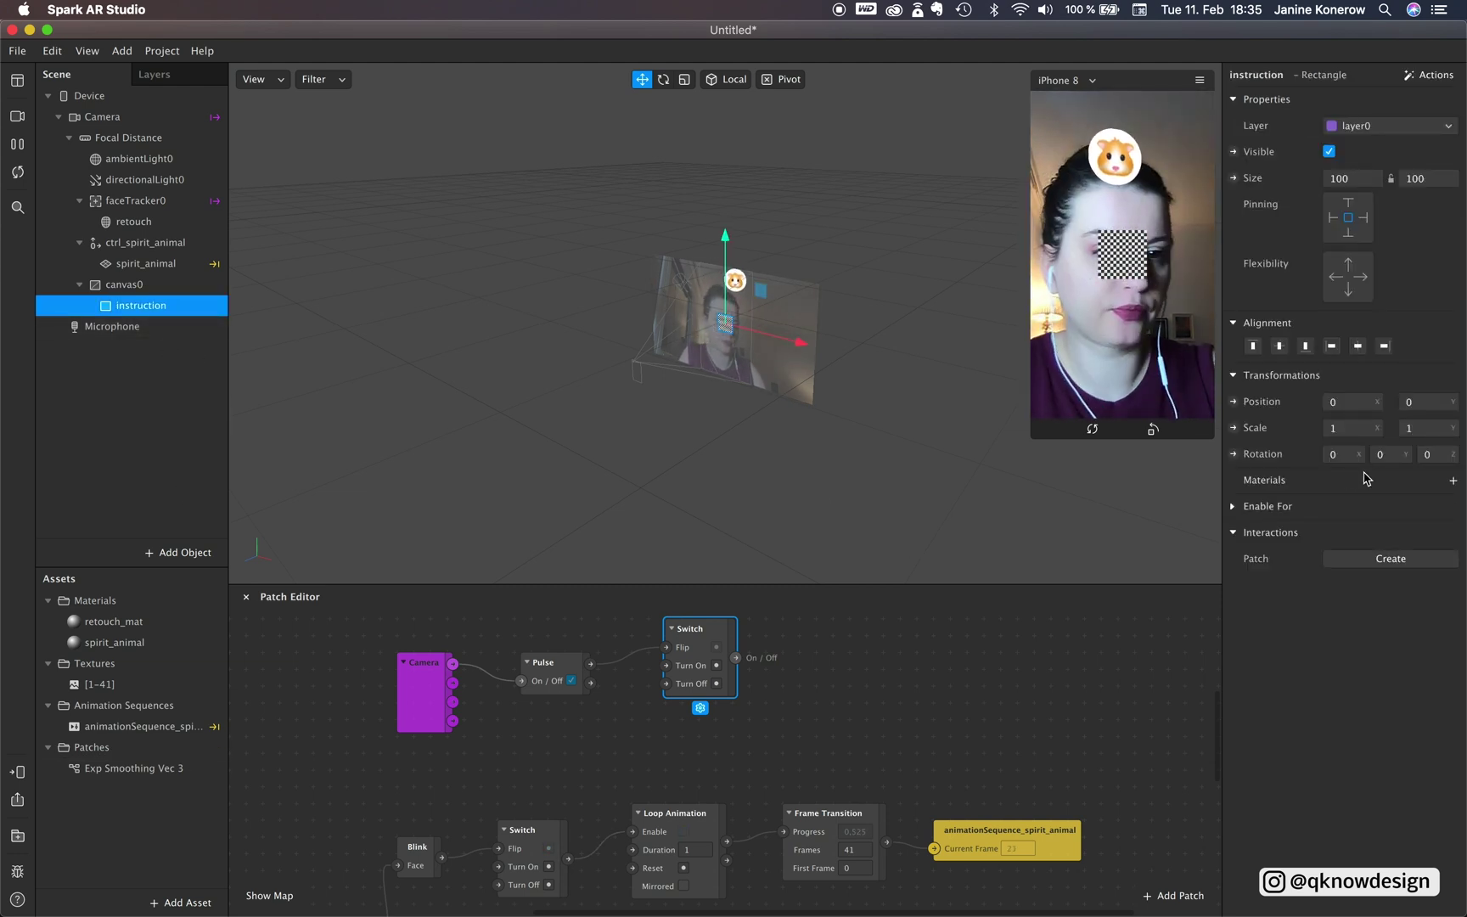
left_click(1452, 480)
- Create a new material for the rectangle and name it instruction_mat
left_click(1383, 535)
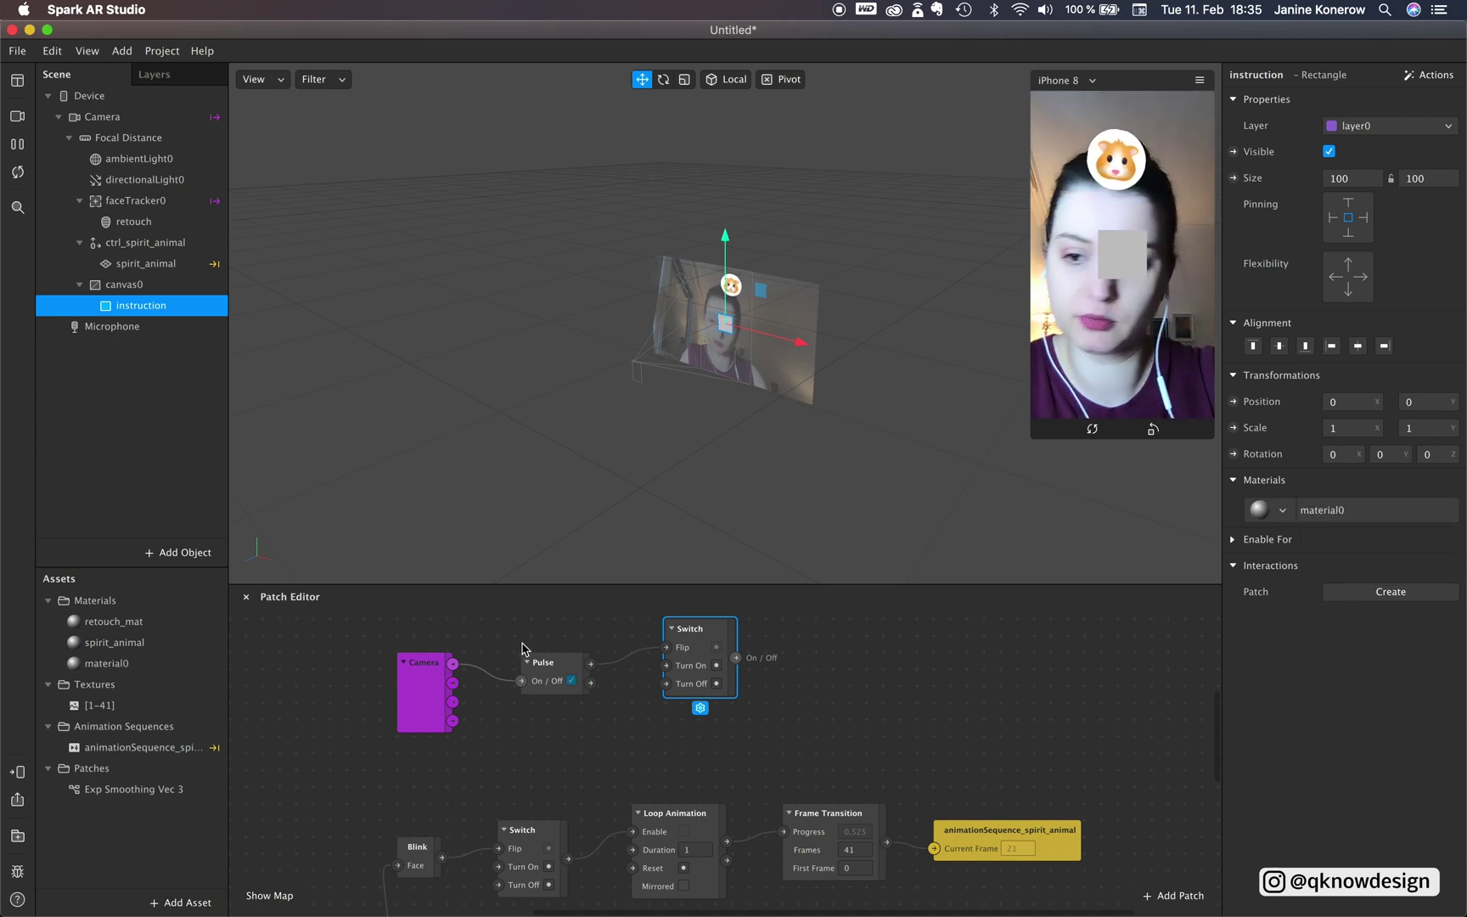
left_click(120, 671)
type("intrsuc")
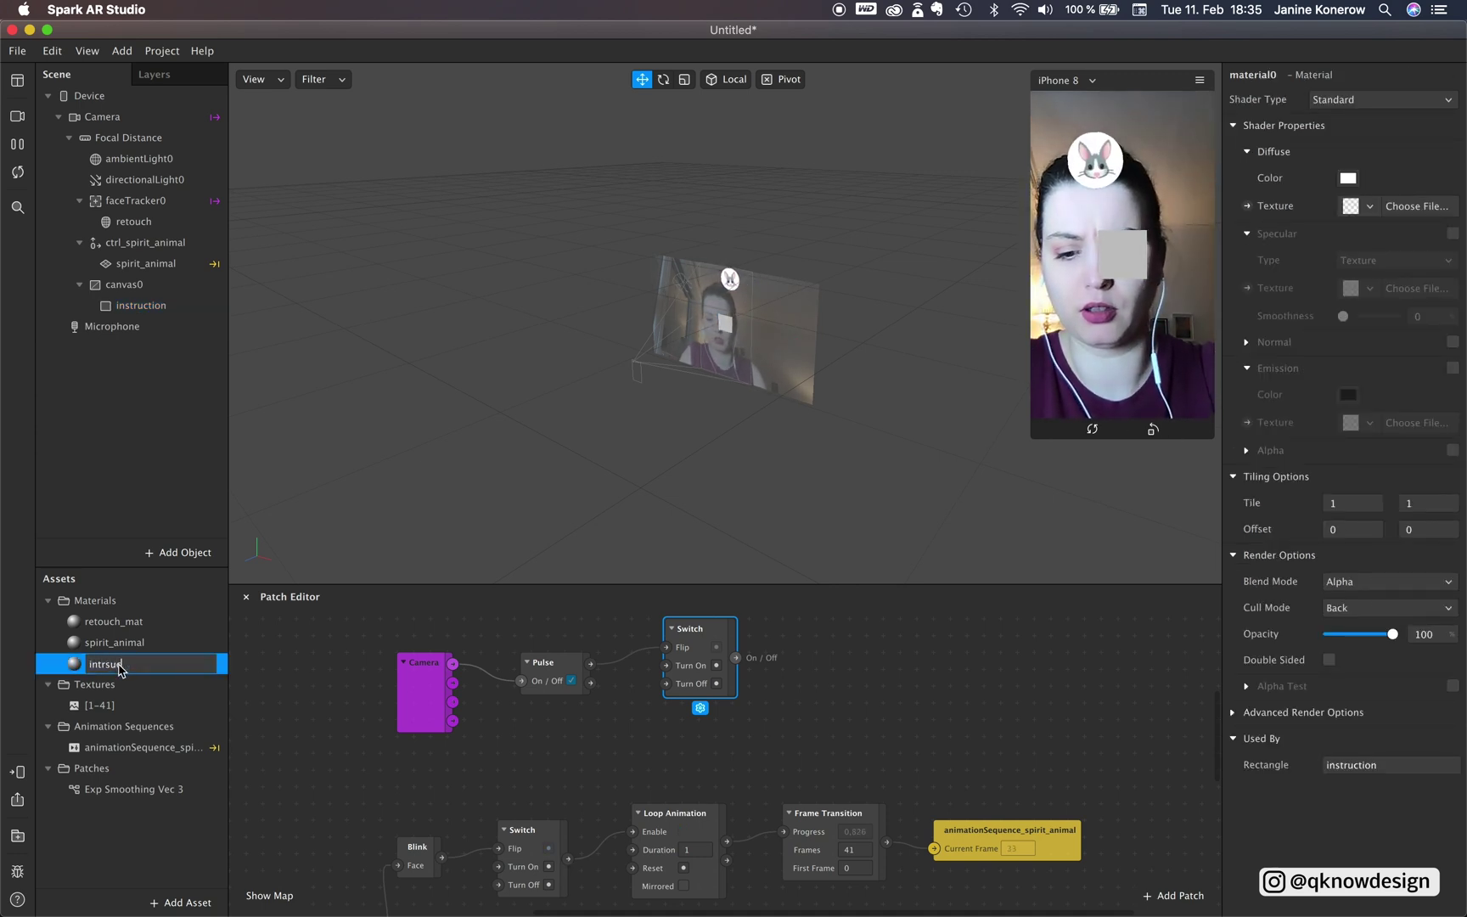
type("tion_mat")
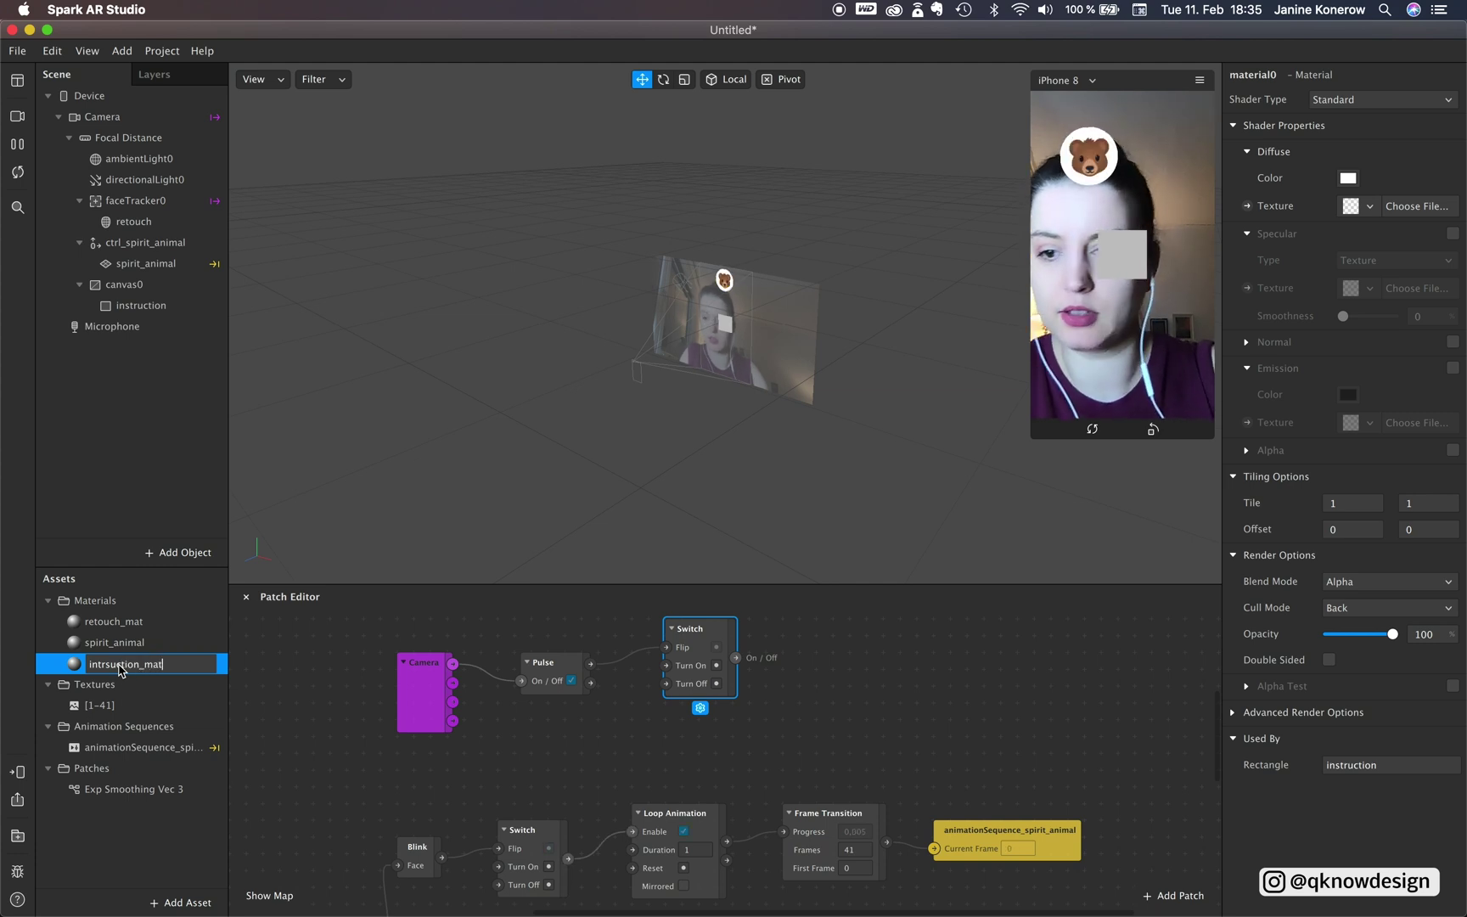
key("Return")
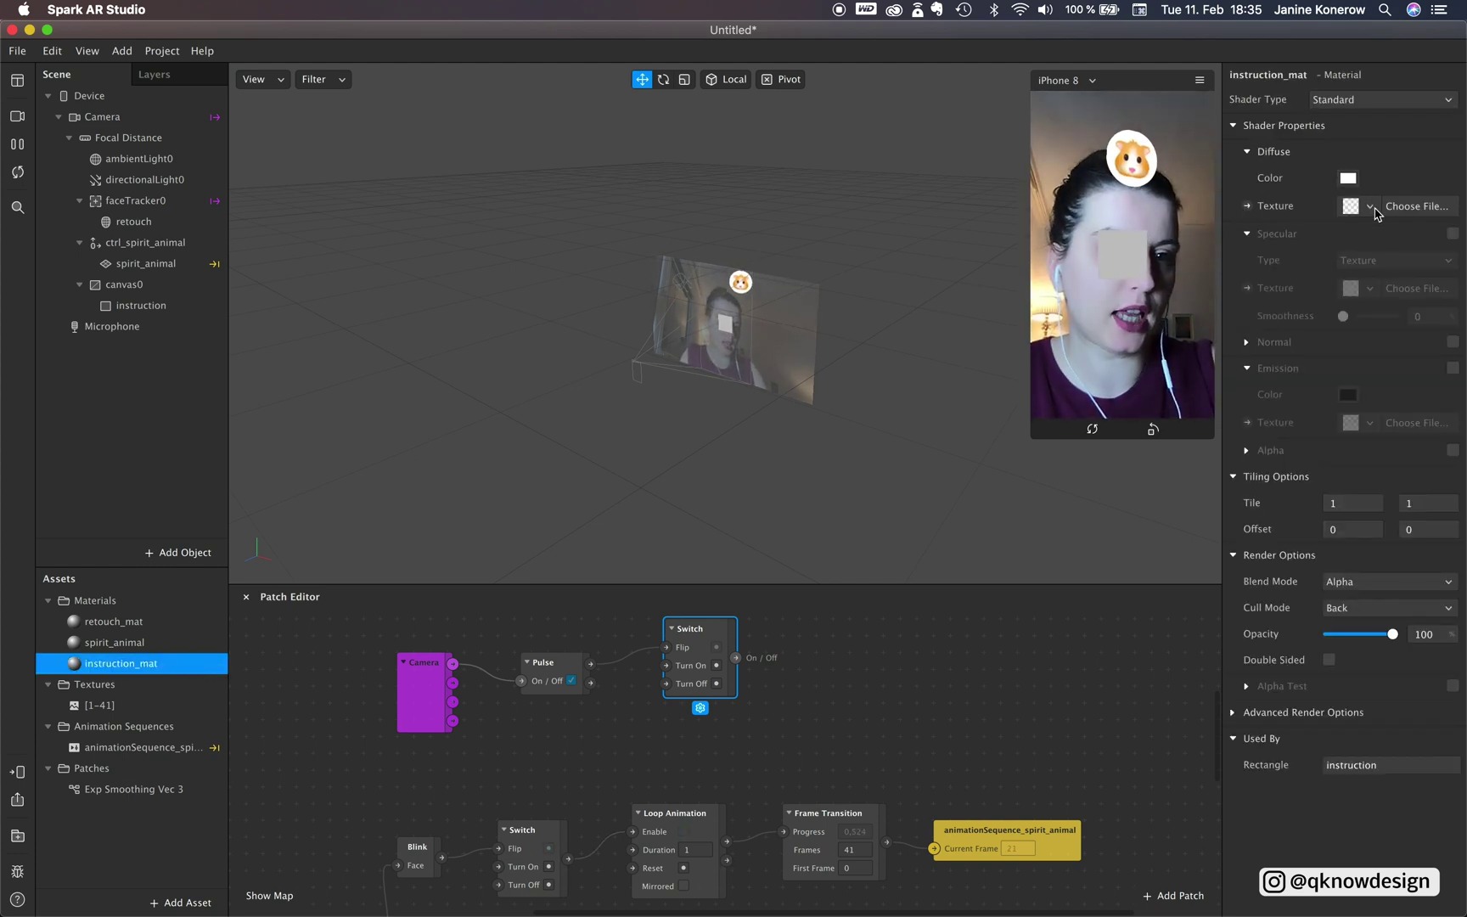
- Give instruction_mat a new diffuse texture loaded from instruction.png in the material folder
left_click(1372, 208)
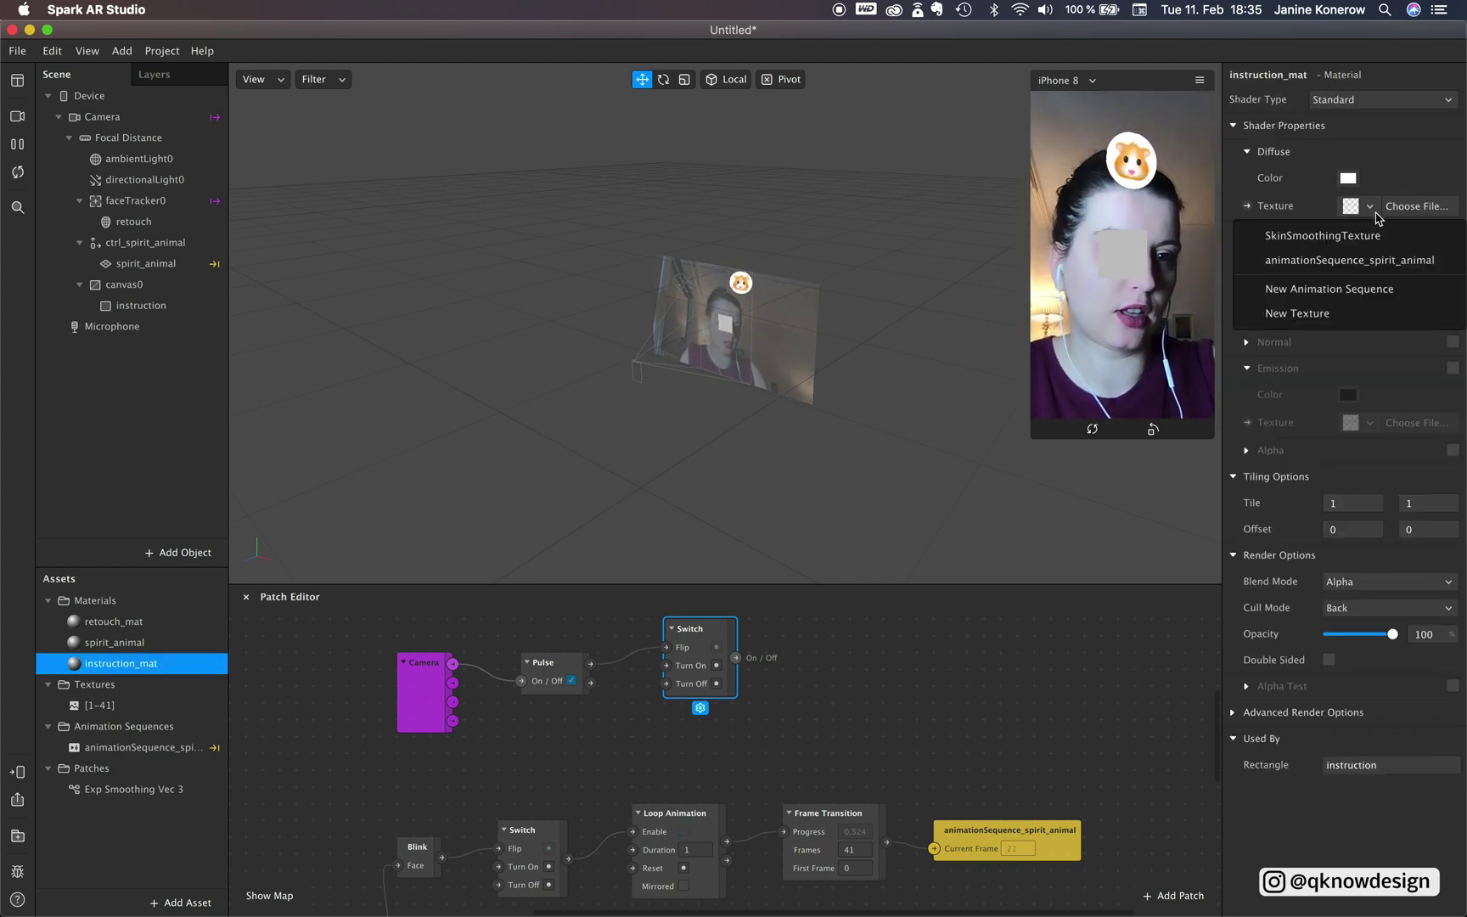
left_click(1330, 314)
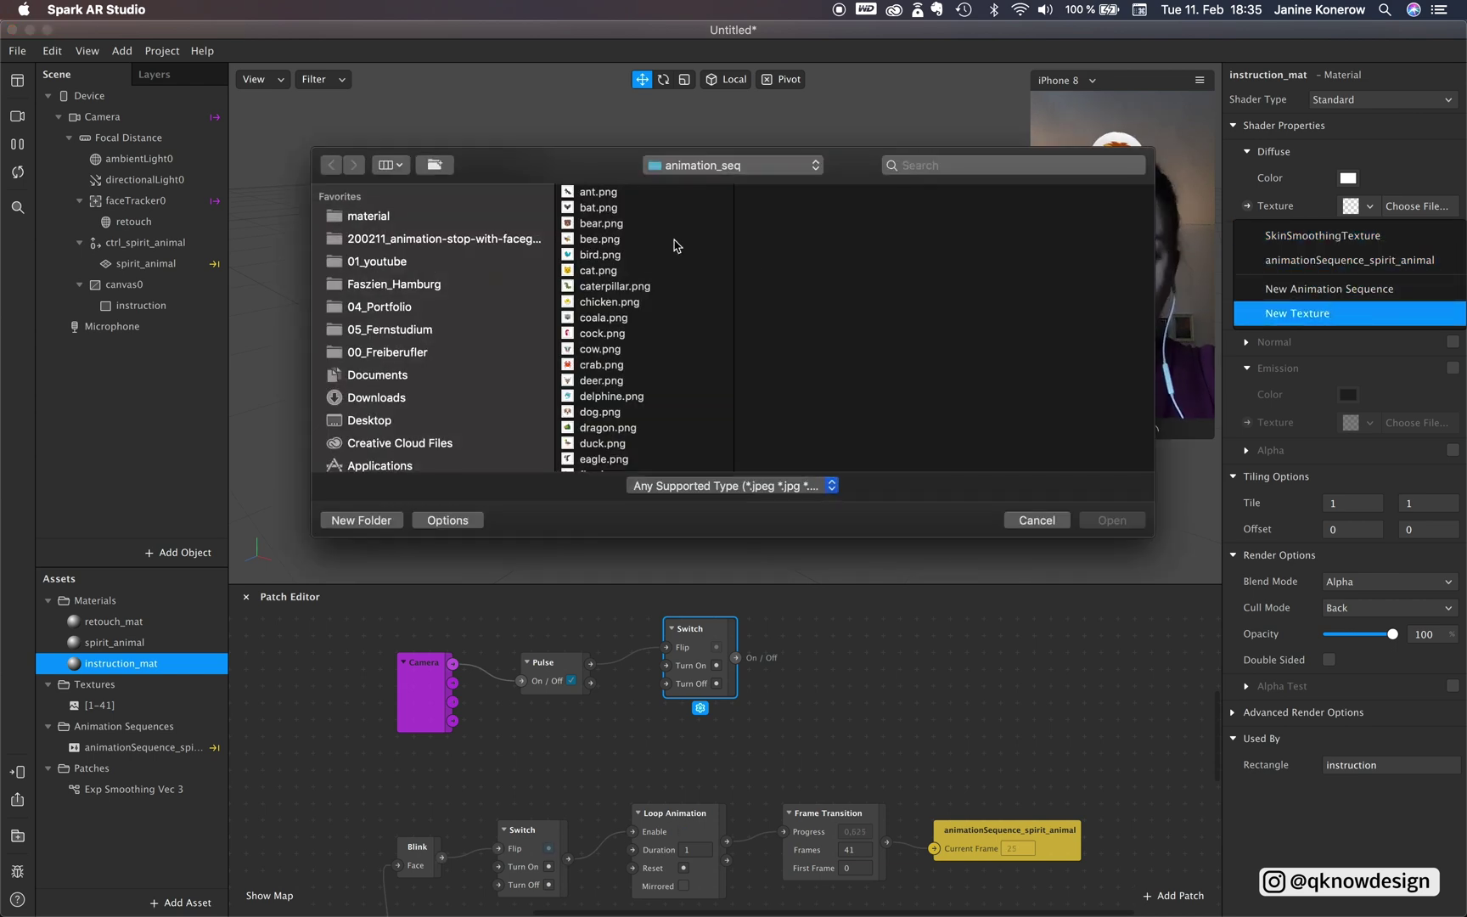
left_click(392, 219)
left_click(616, 208)
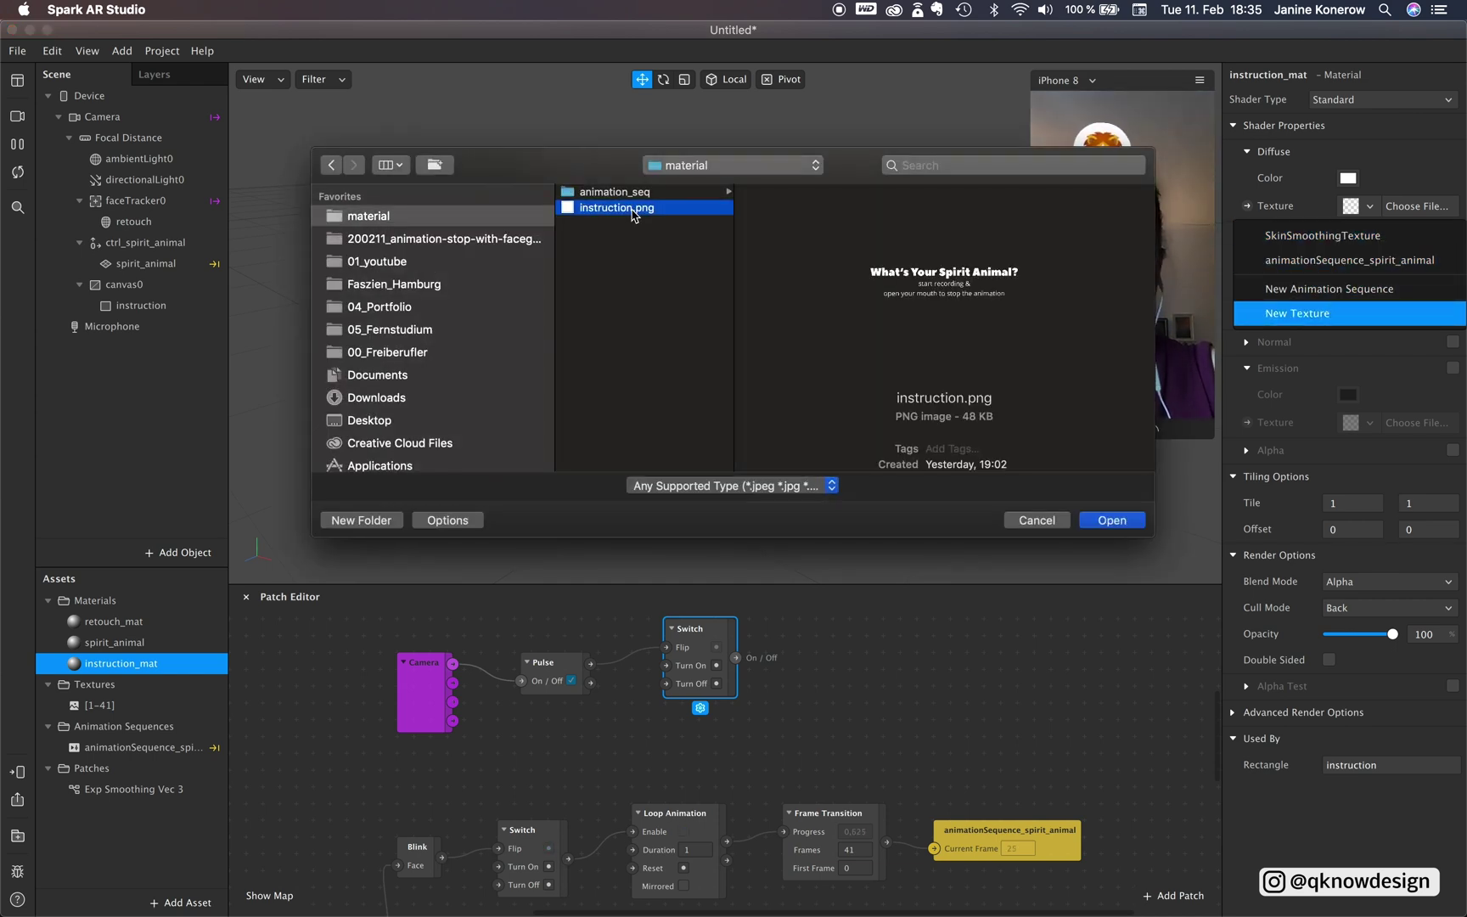
key("space")
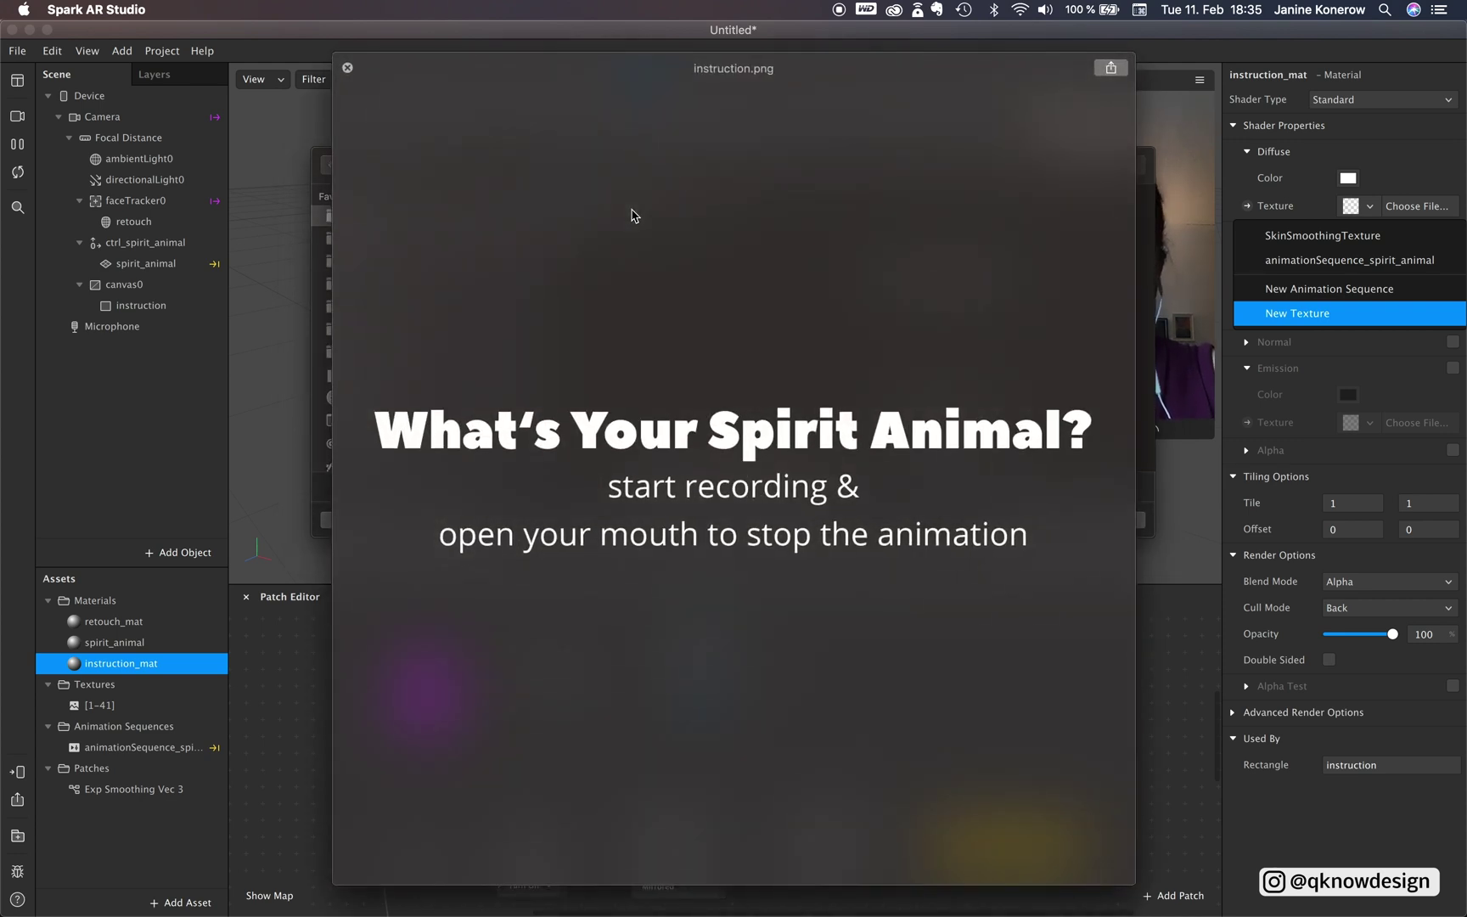
key("space")
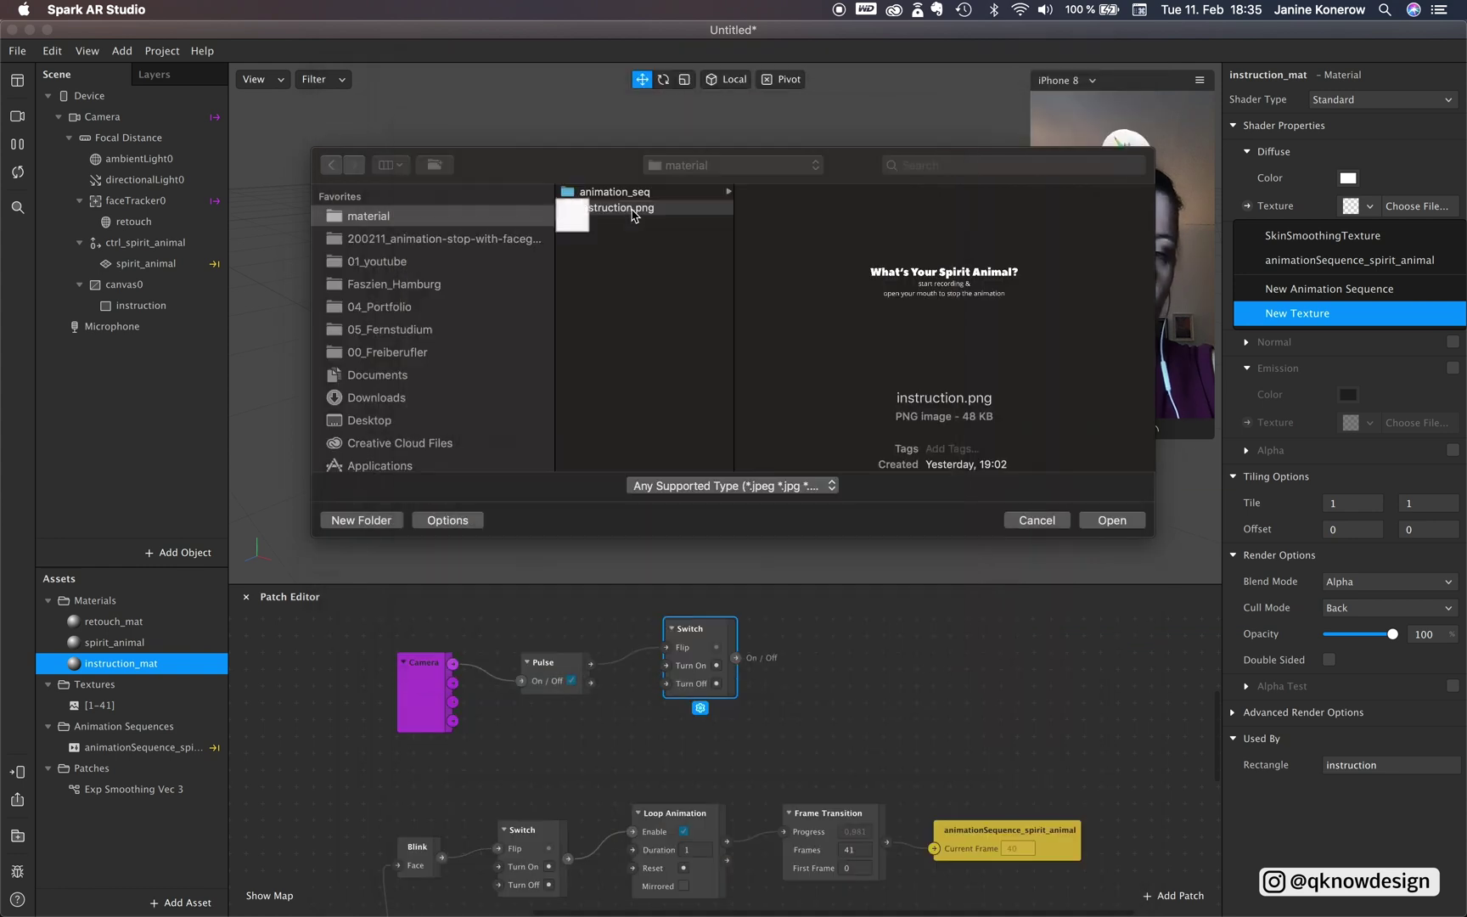
left_click(1106, 527)
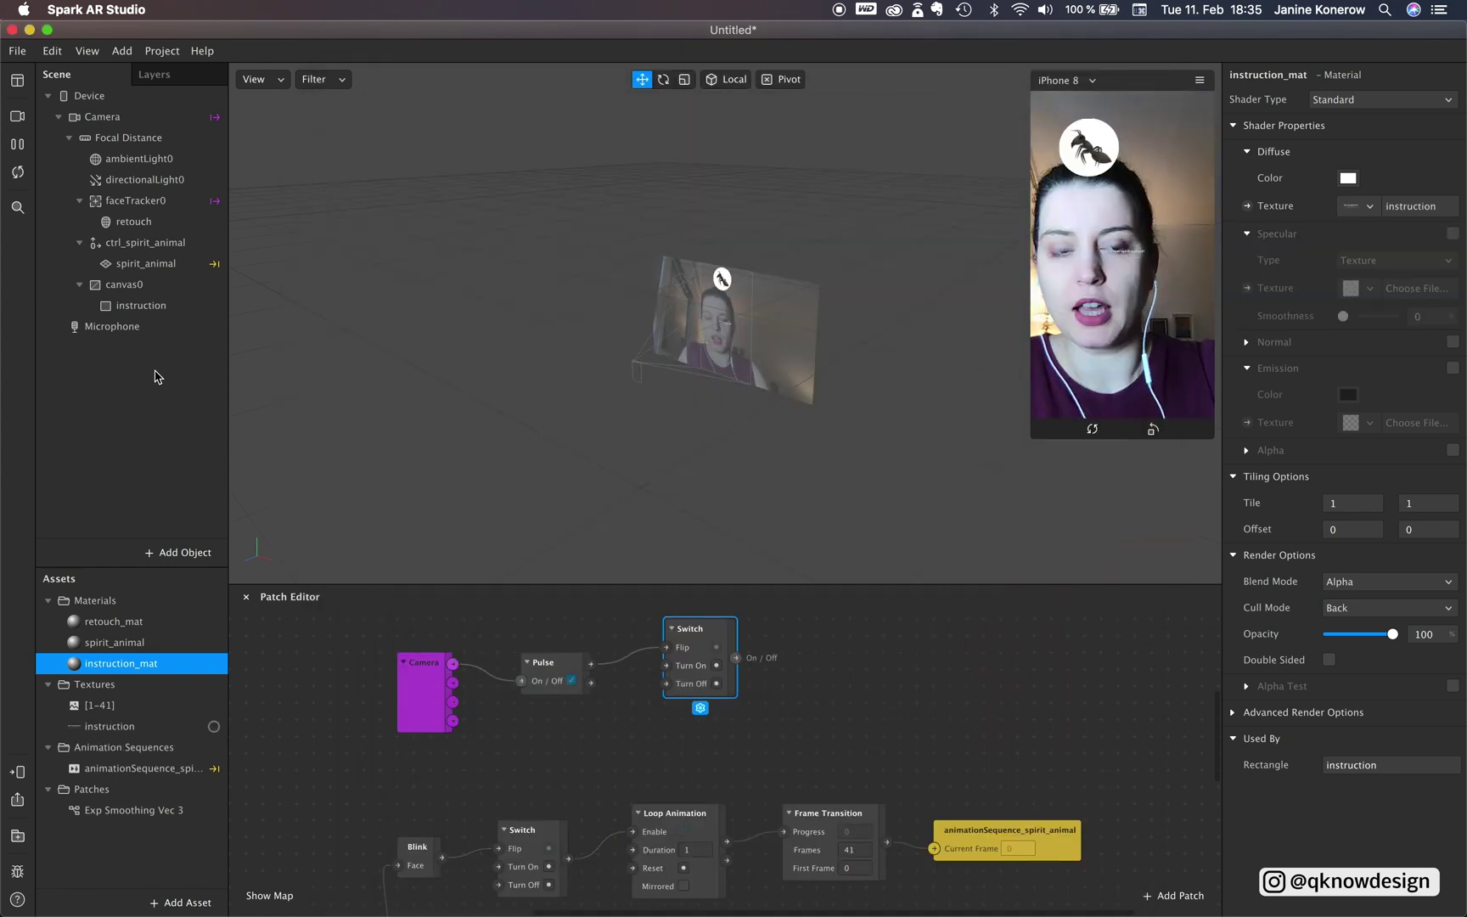
- Set the instruction rectangle's Scale X and Y fields to 3,5
left_click(141, 307)
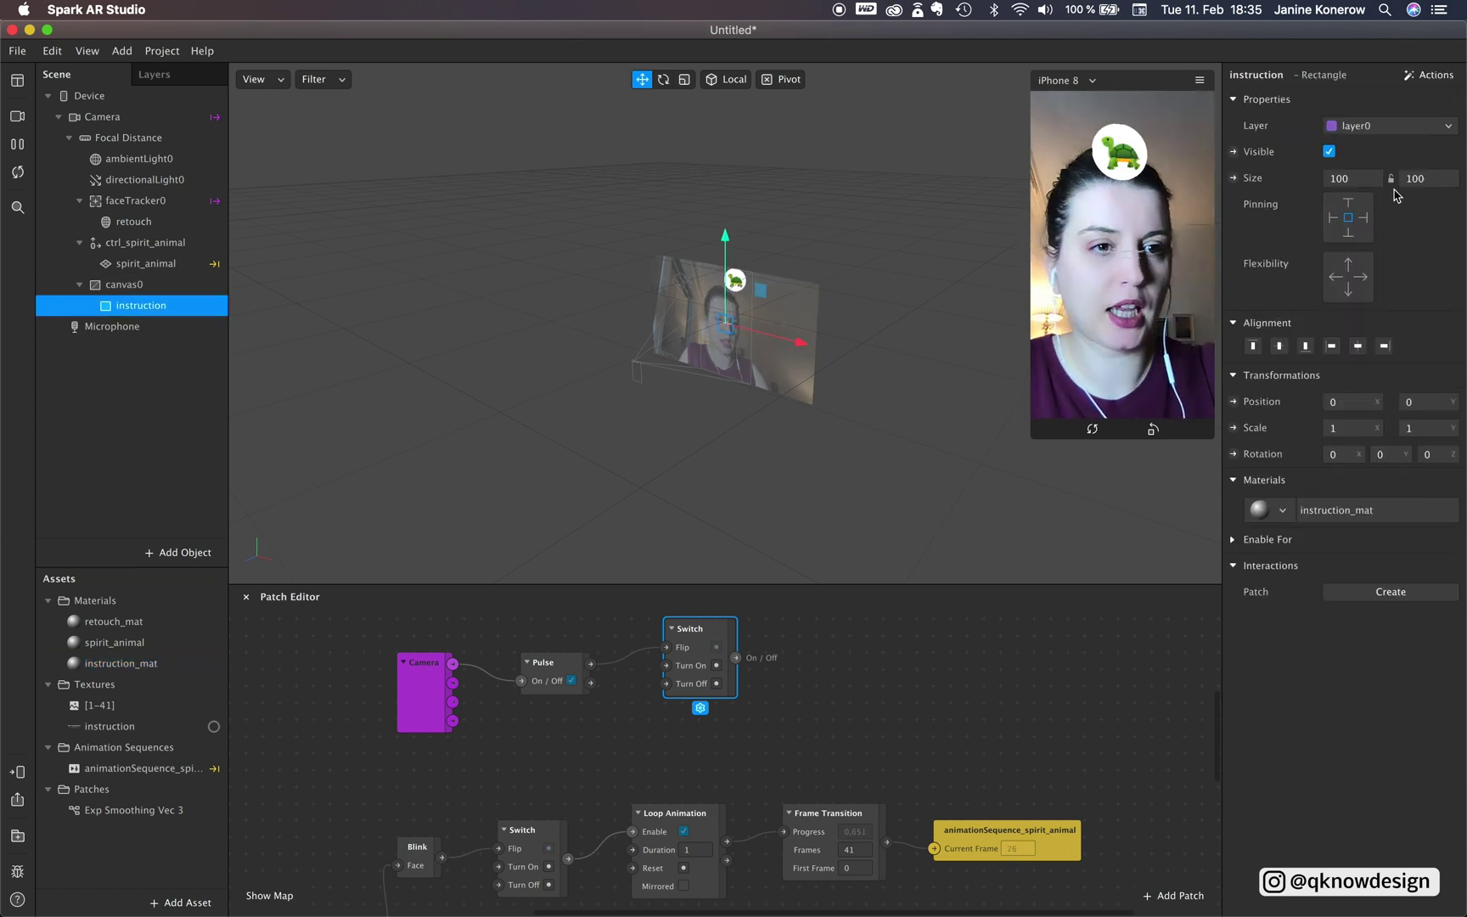
left_click(1337, 427)
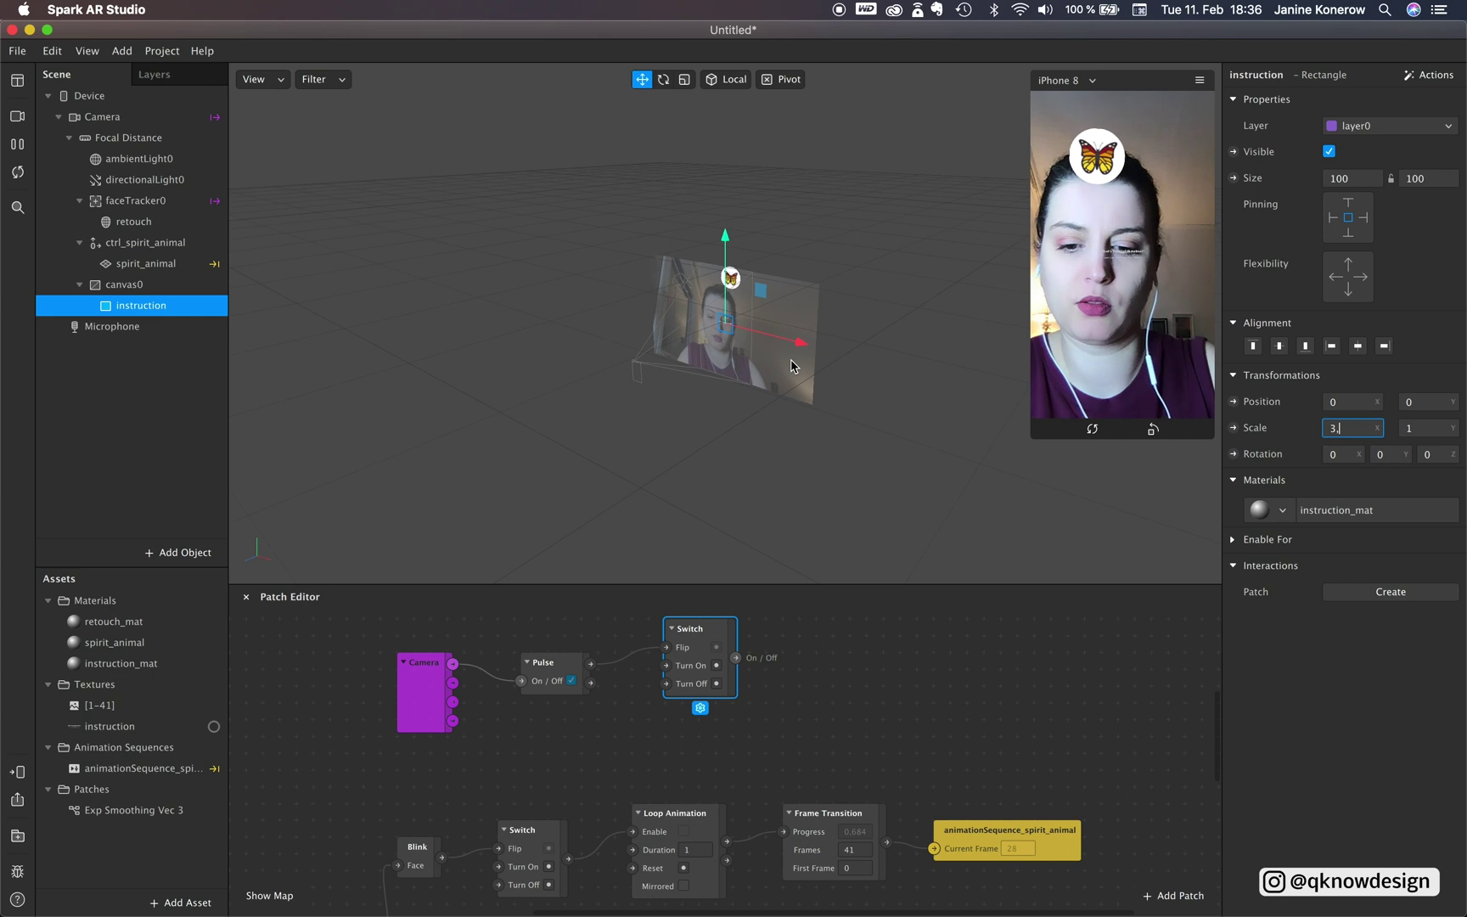
type("5")
left_click(1413, 429)
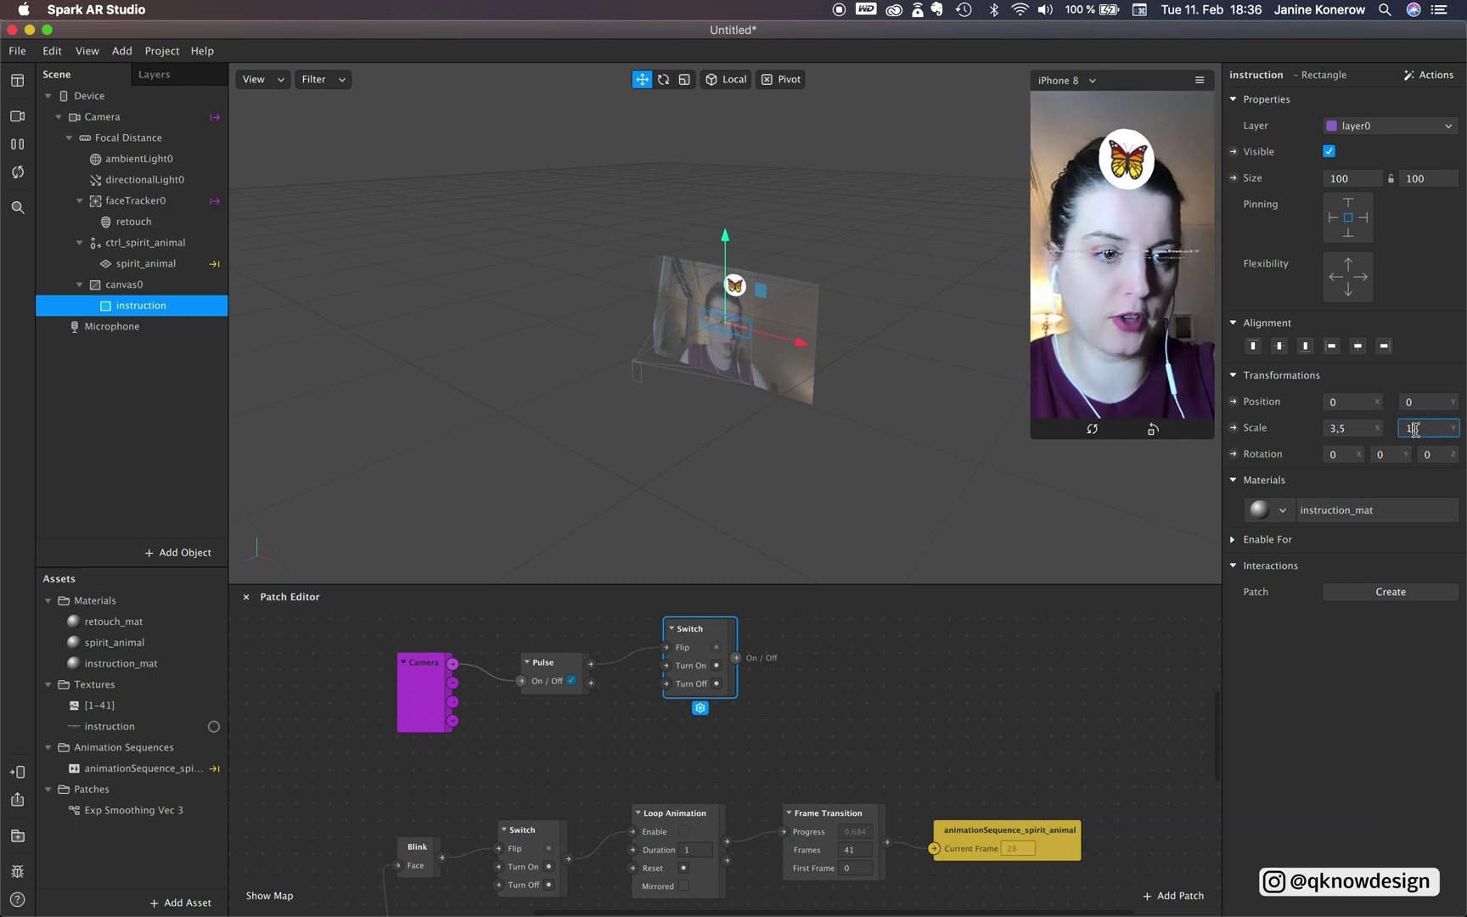
type("3,")
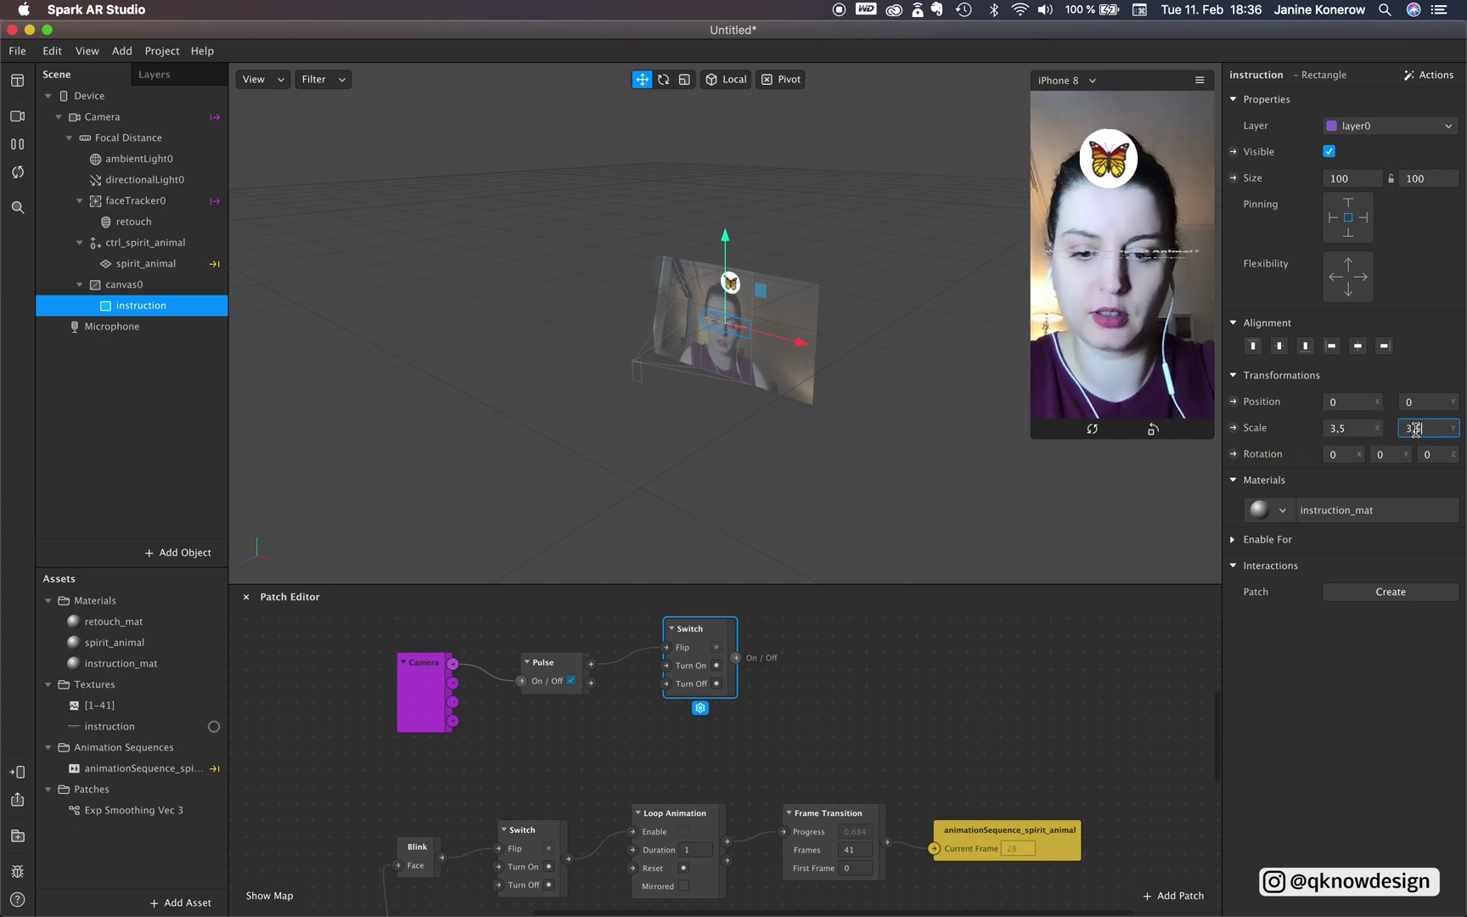
type("5")
left_click(1350, 428)
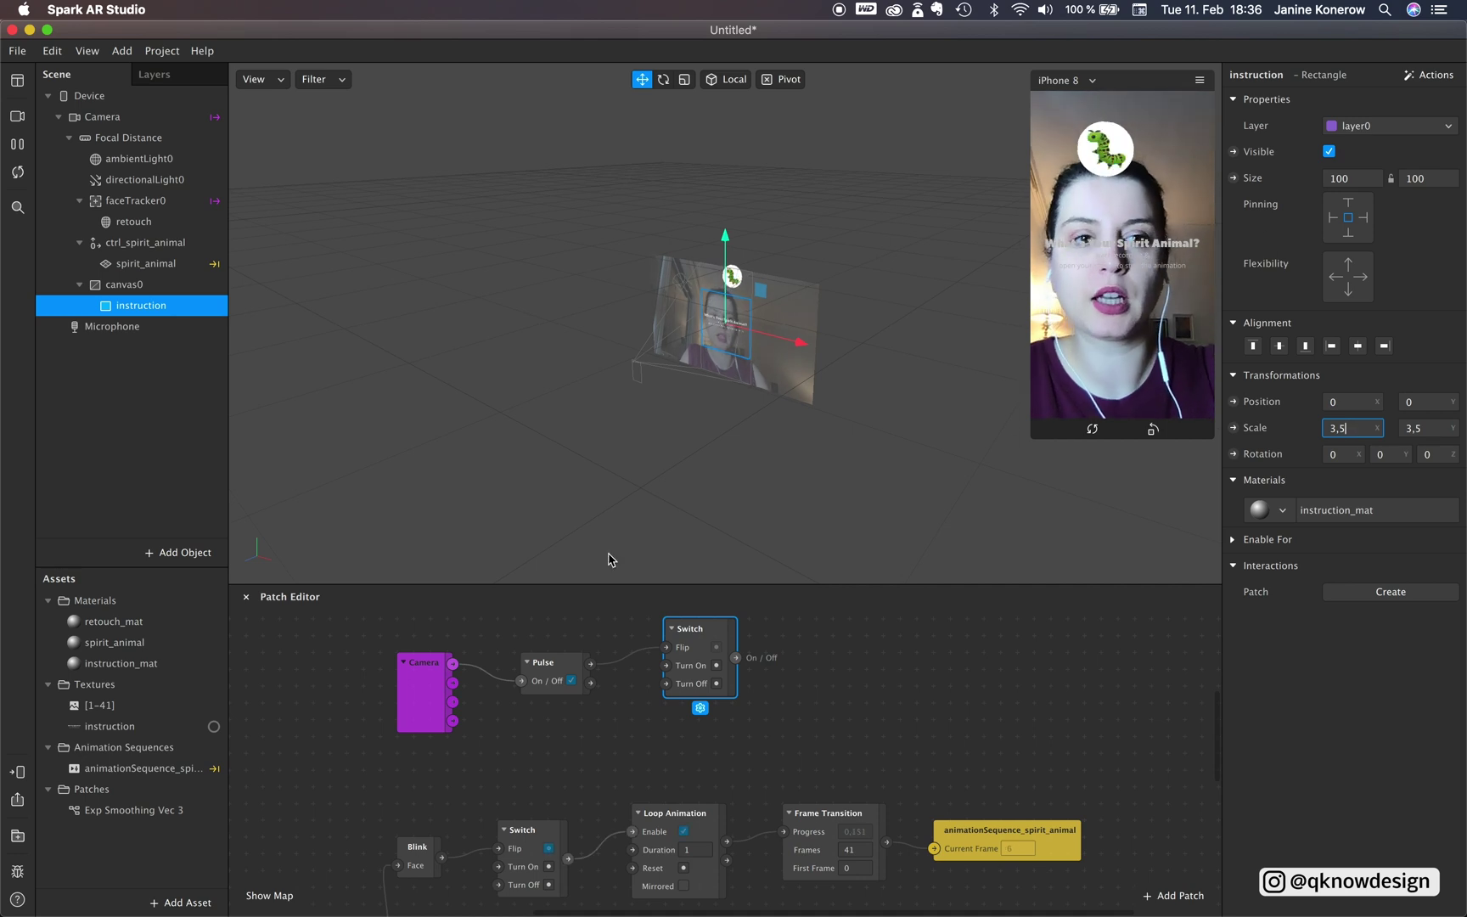
- Make instruction_mat Flat-shaded and raise the instruction rectangle to Y 203,542
left_click(161, 664)
left_click(1379, 99)
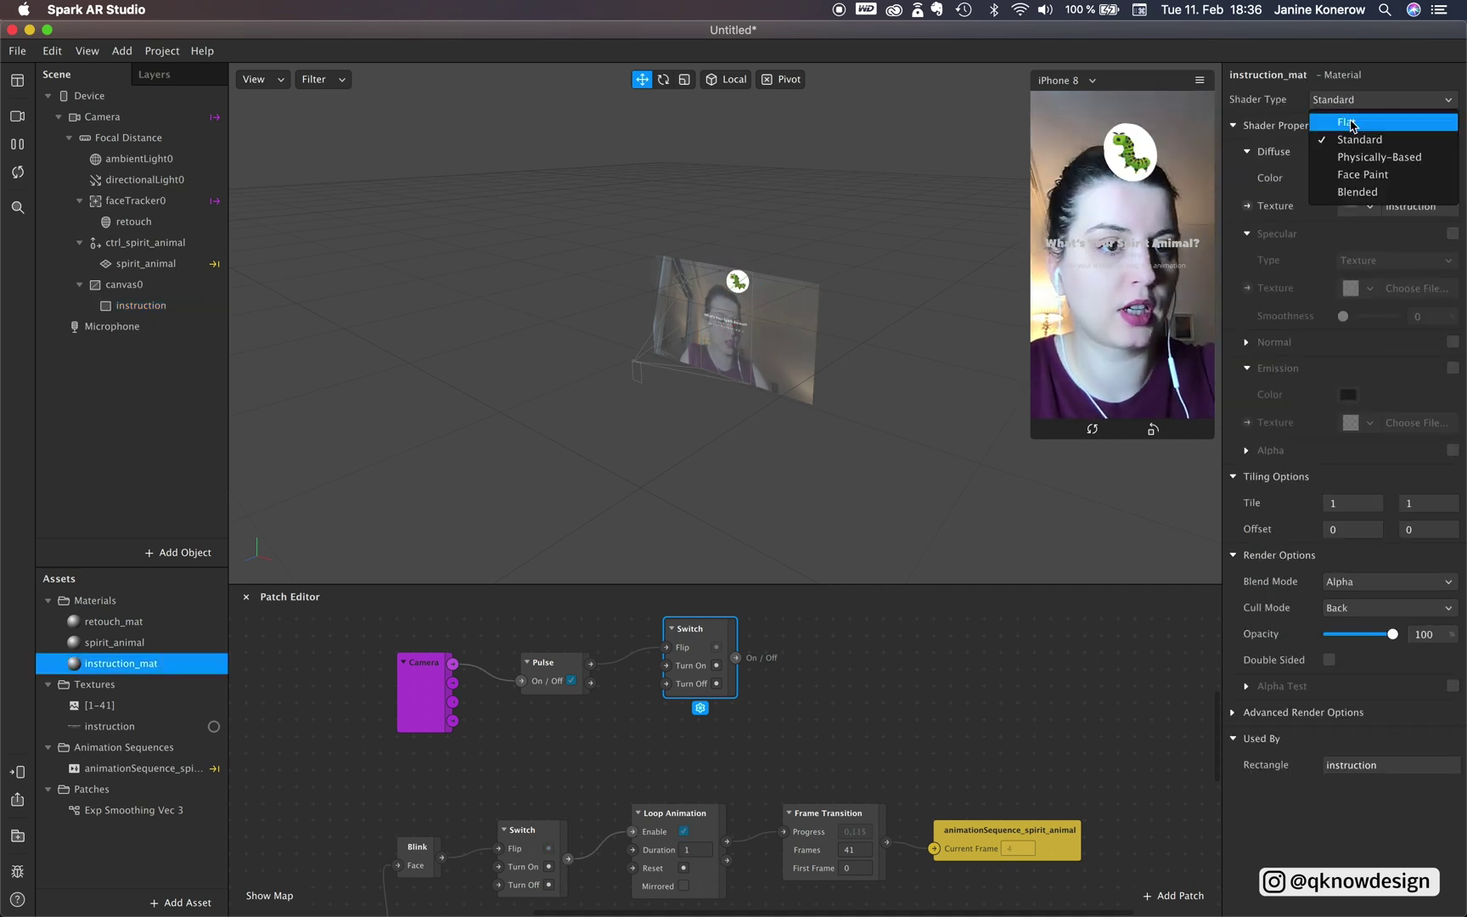
left_click(1352, 124)
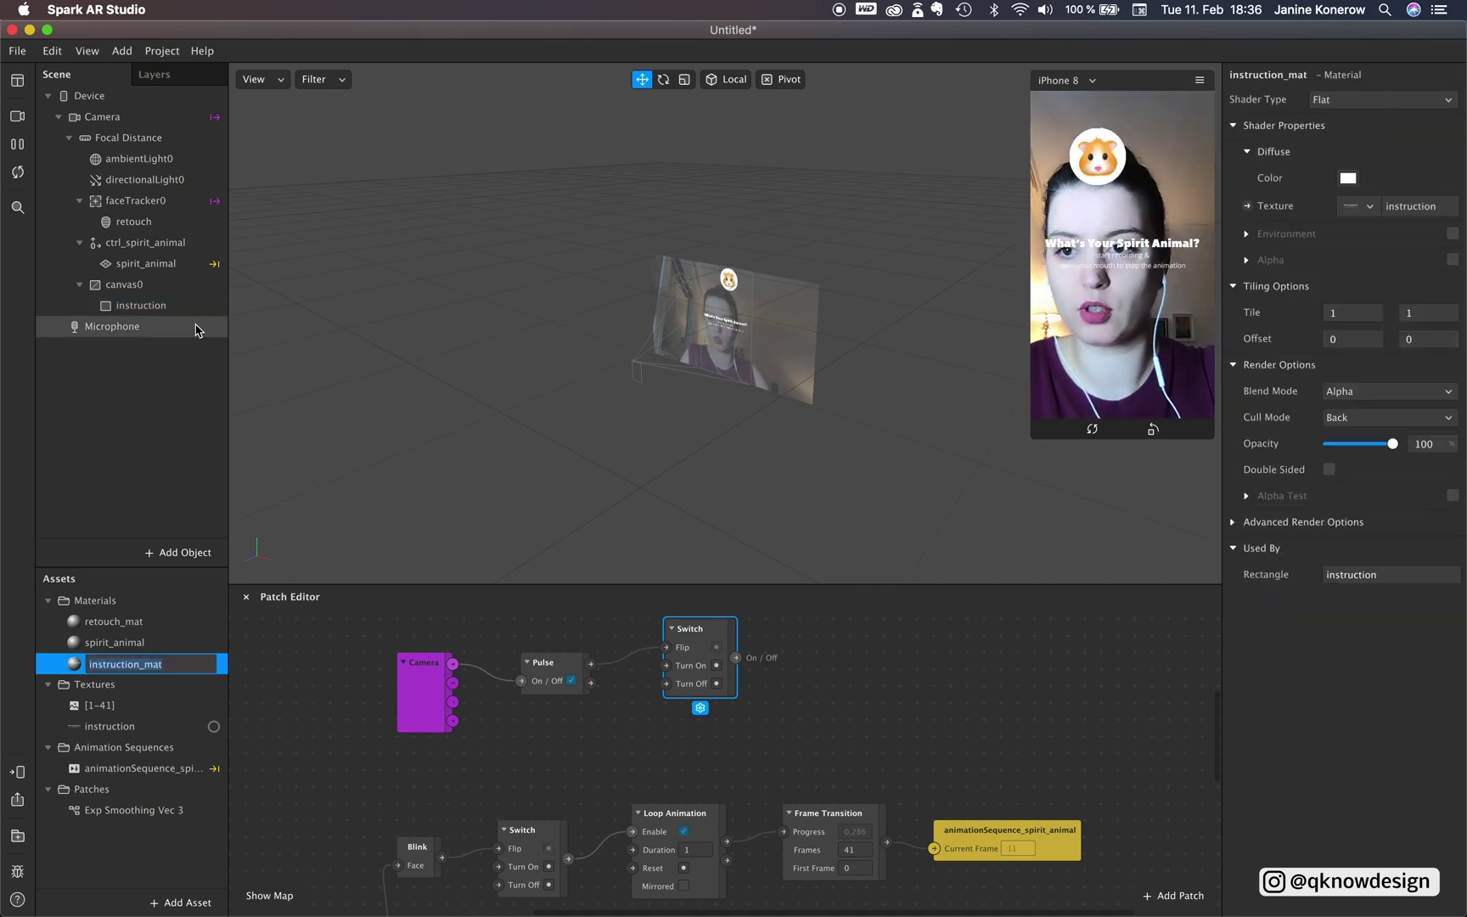
left_click(157, 306)
left_click_drag(724, 281, 726, 245)
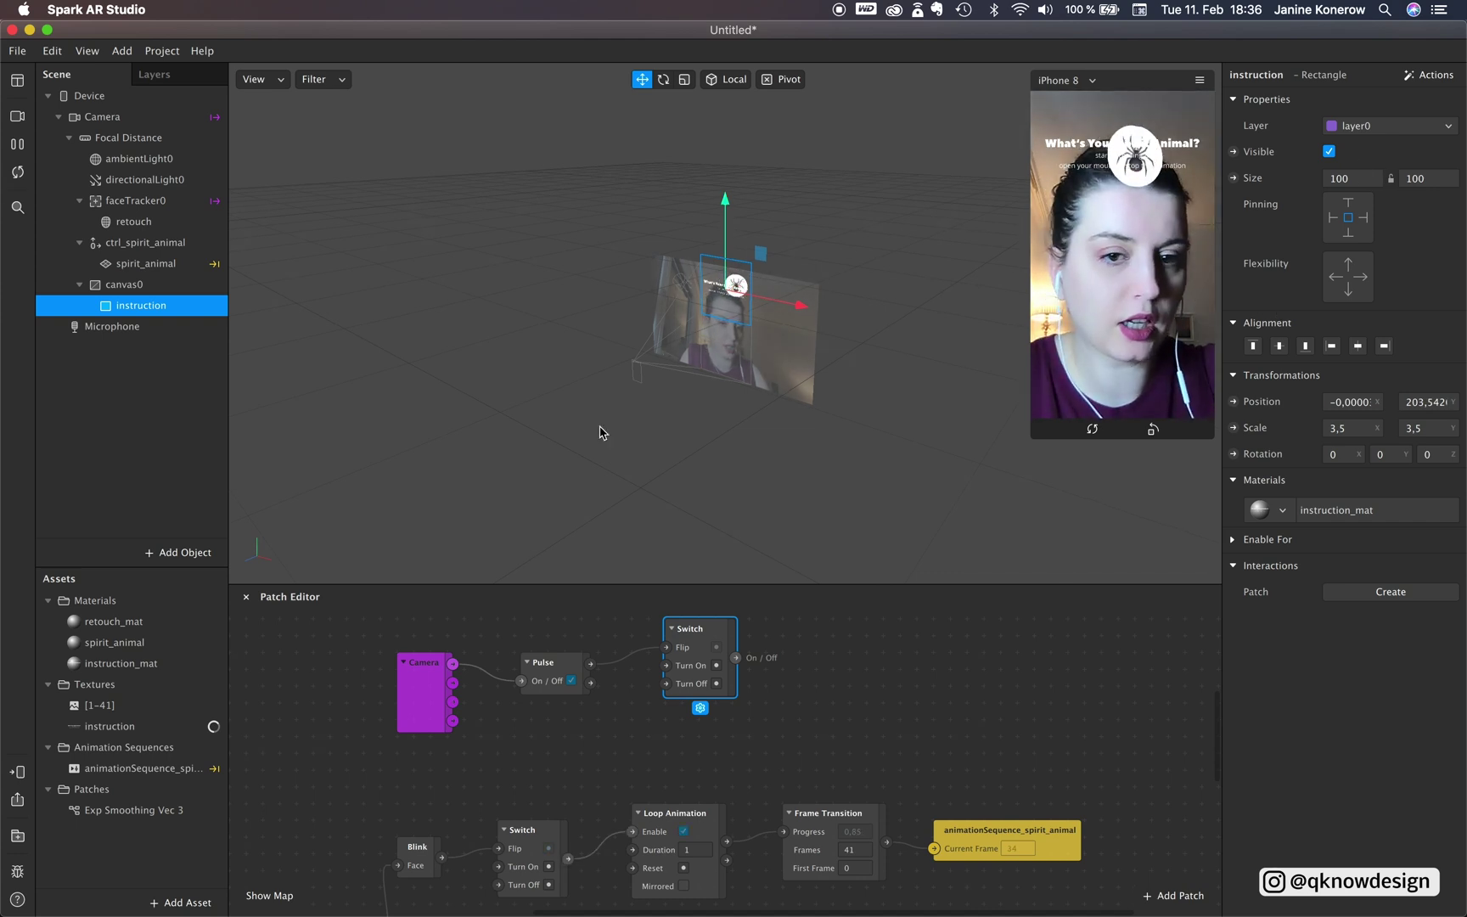
- Tint instruction_mat's diffuse colour pink
double_click(123, 663)
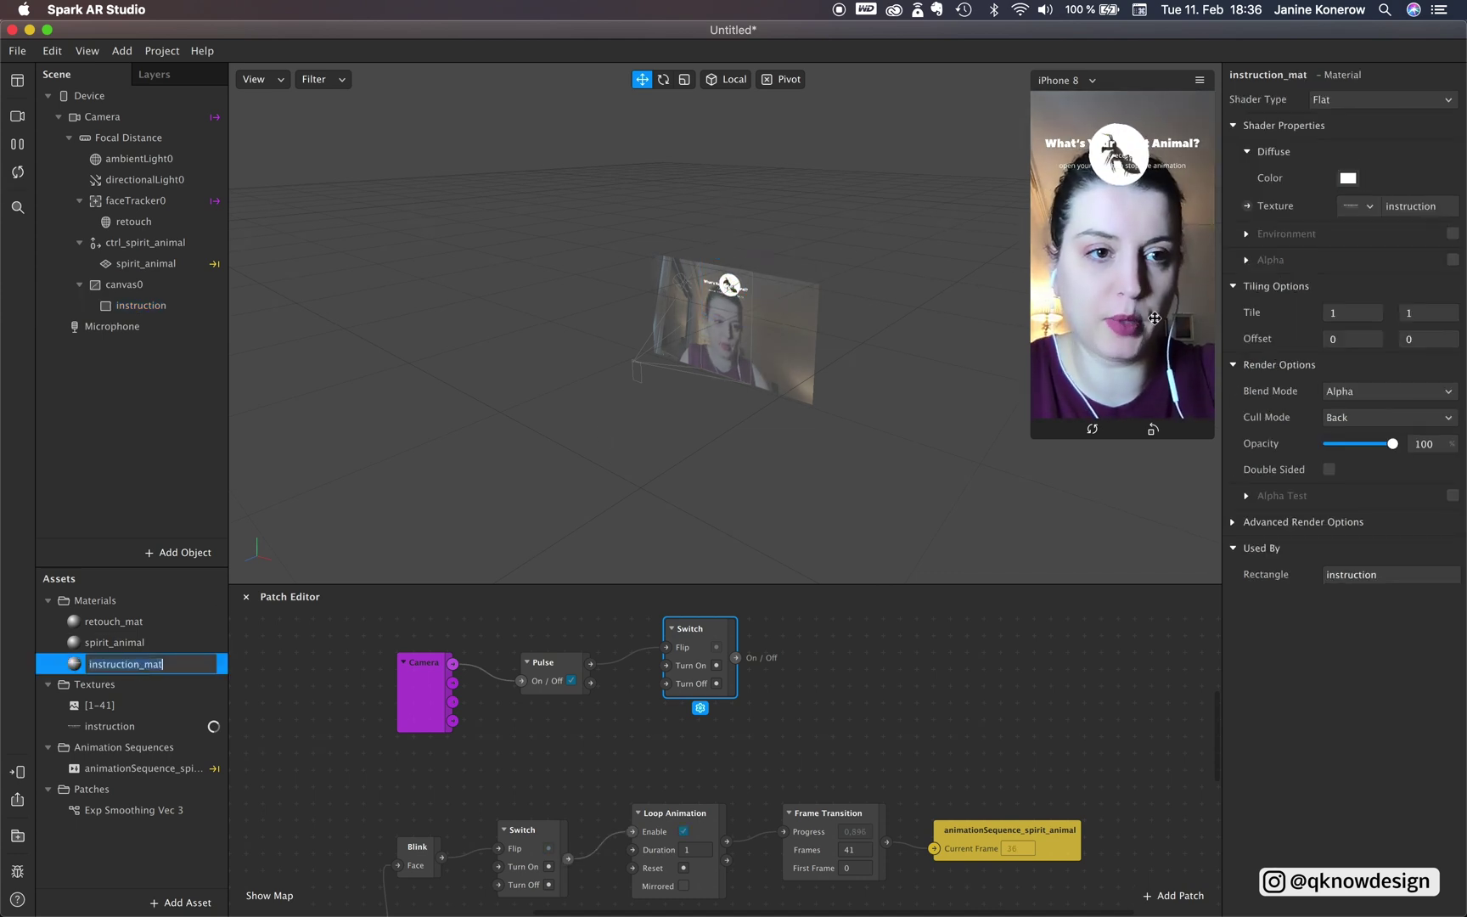
left_click(1349, 181)
left_click_drag(102, 720, 115, 720)
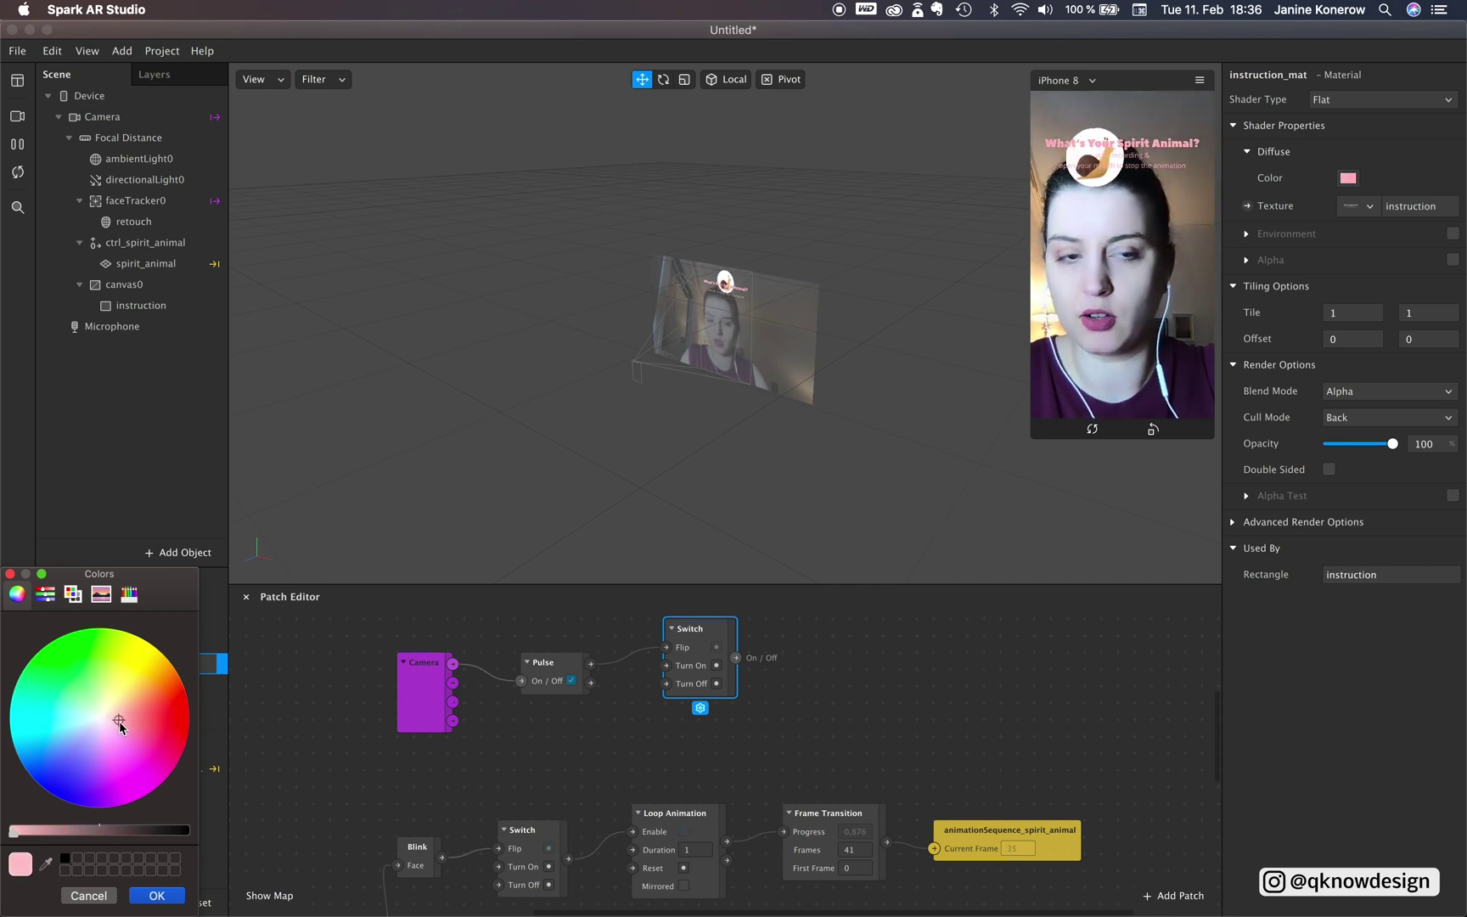
left_click(161, 896)
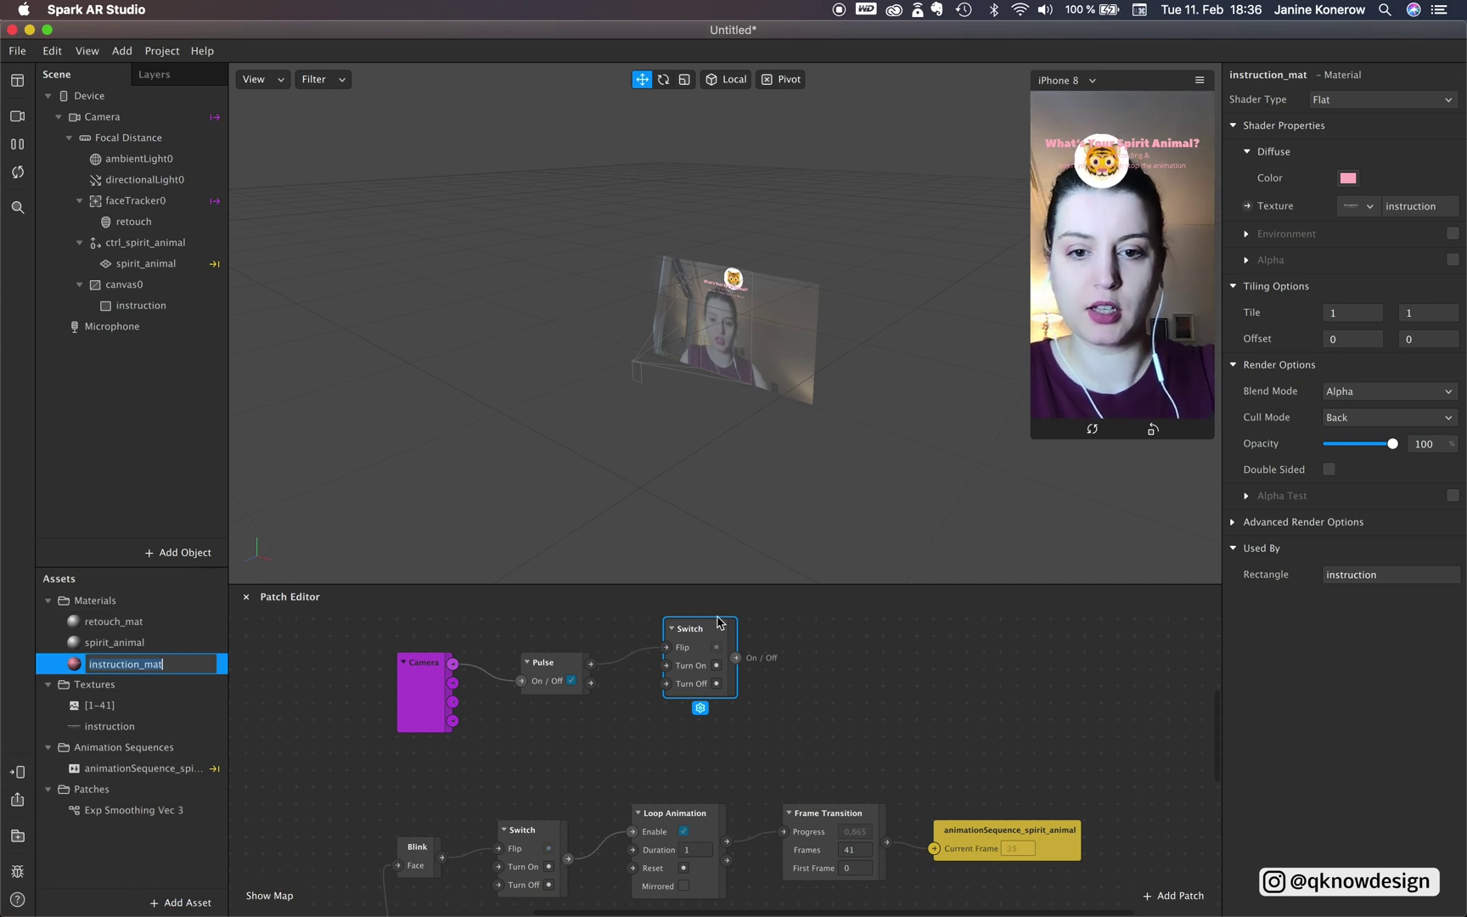
- Add an instruction Visible patch, wiring Pulse into Switch Turn On and Switch into Visible
left_click(169, 308)
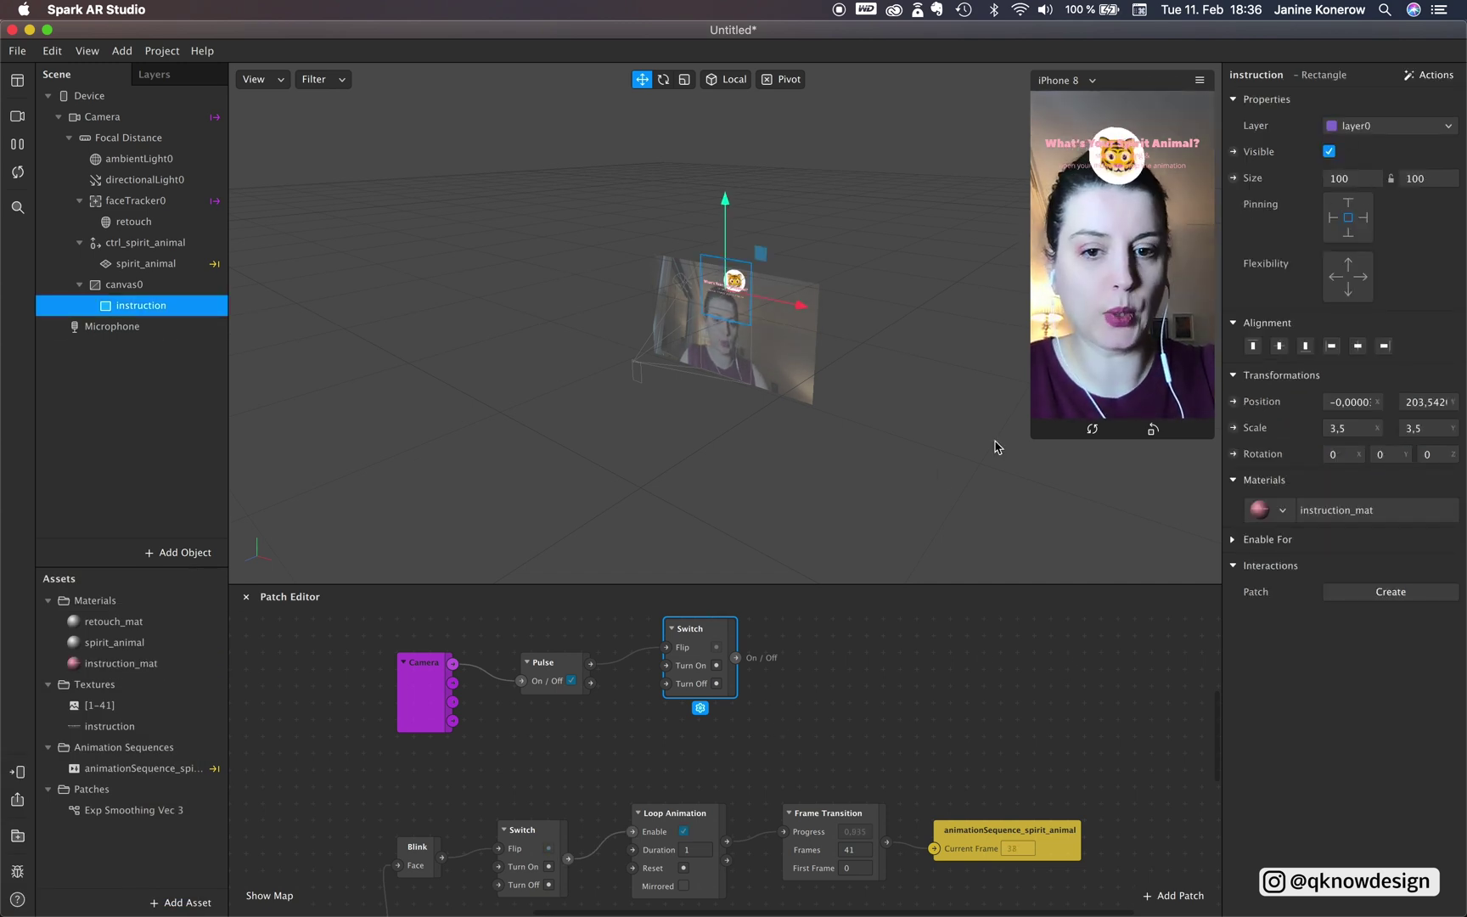
left_click(1234, 152)
left_click_drag(738, 794, 844, 660)
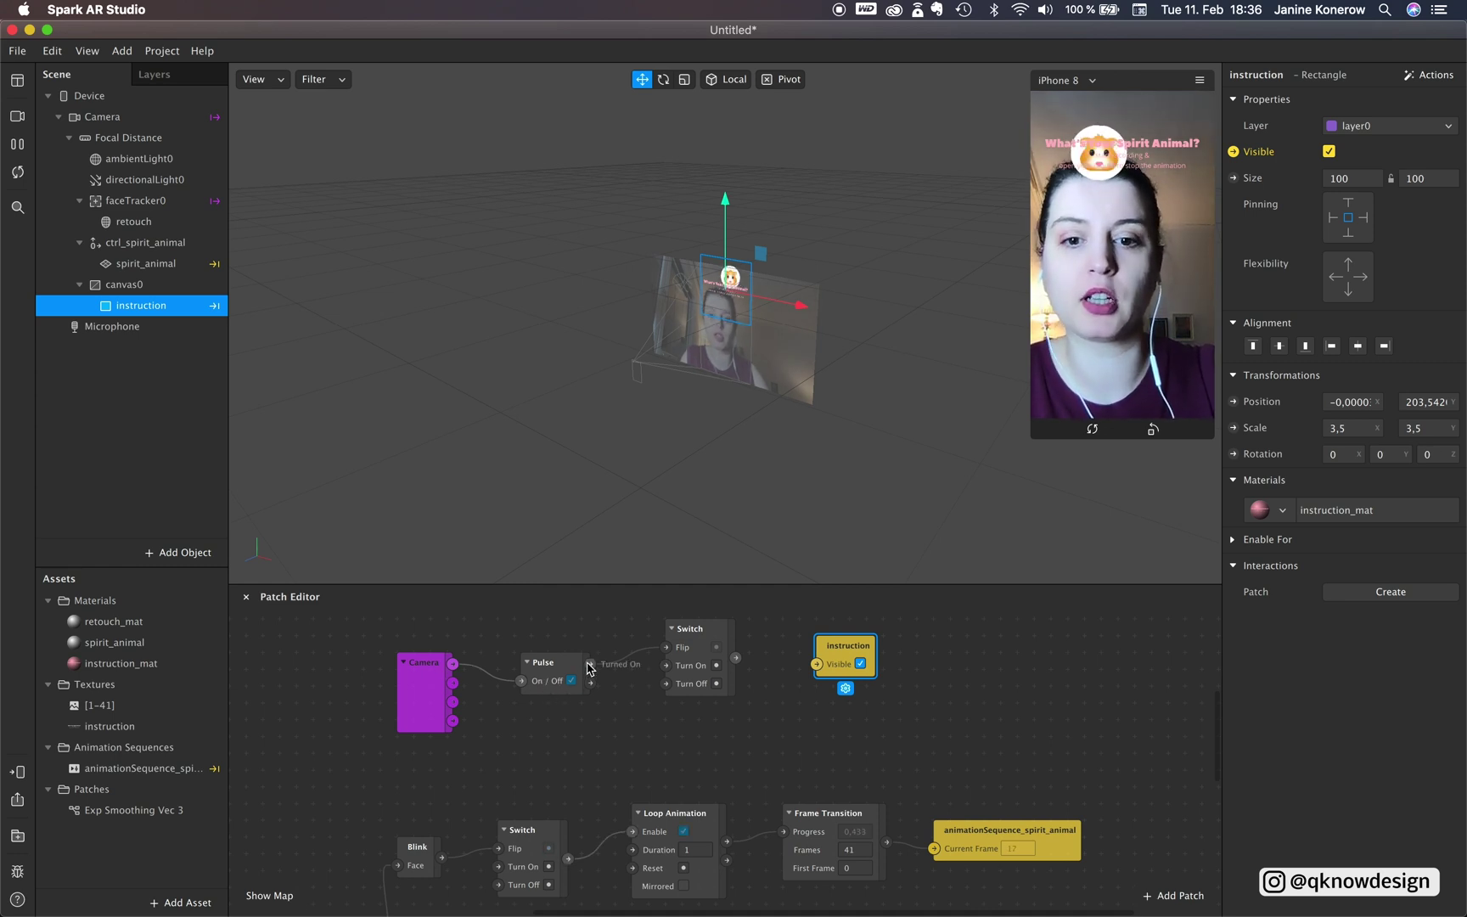
left_click_drag(591, 664, 669, 671)
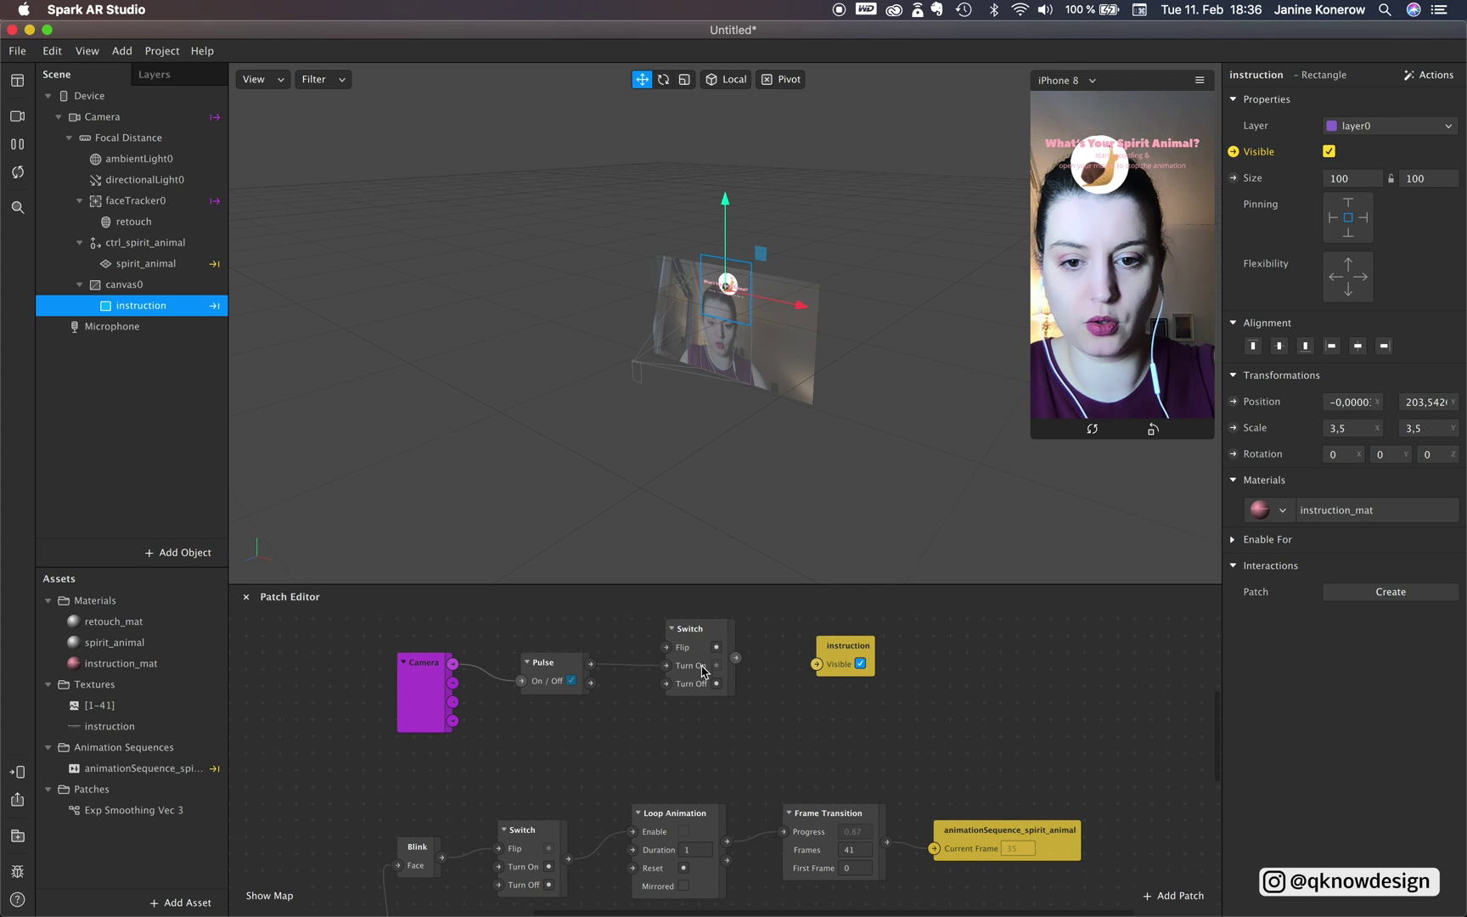
left_click_drag(735, 658, 810, 642)
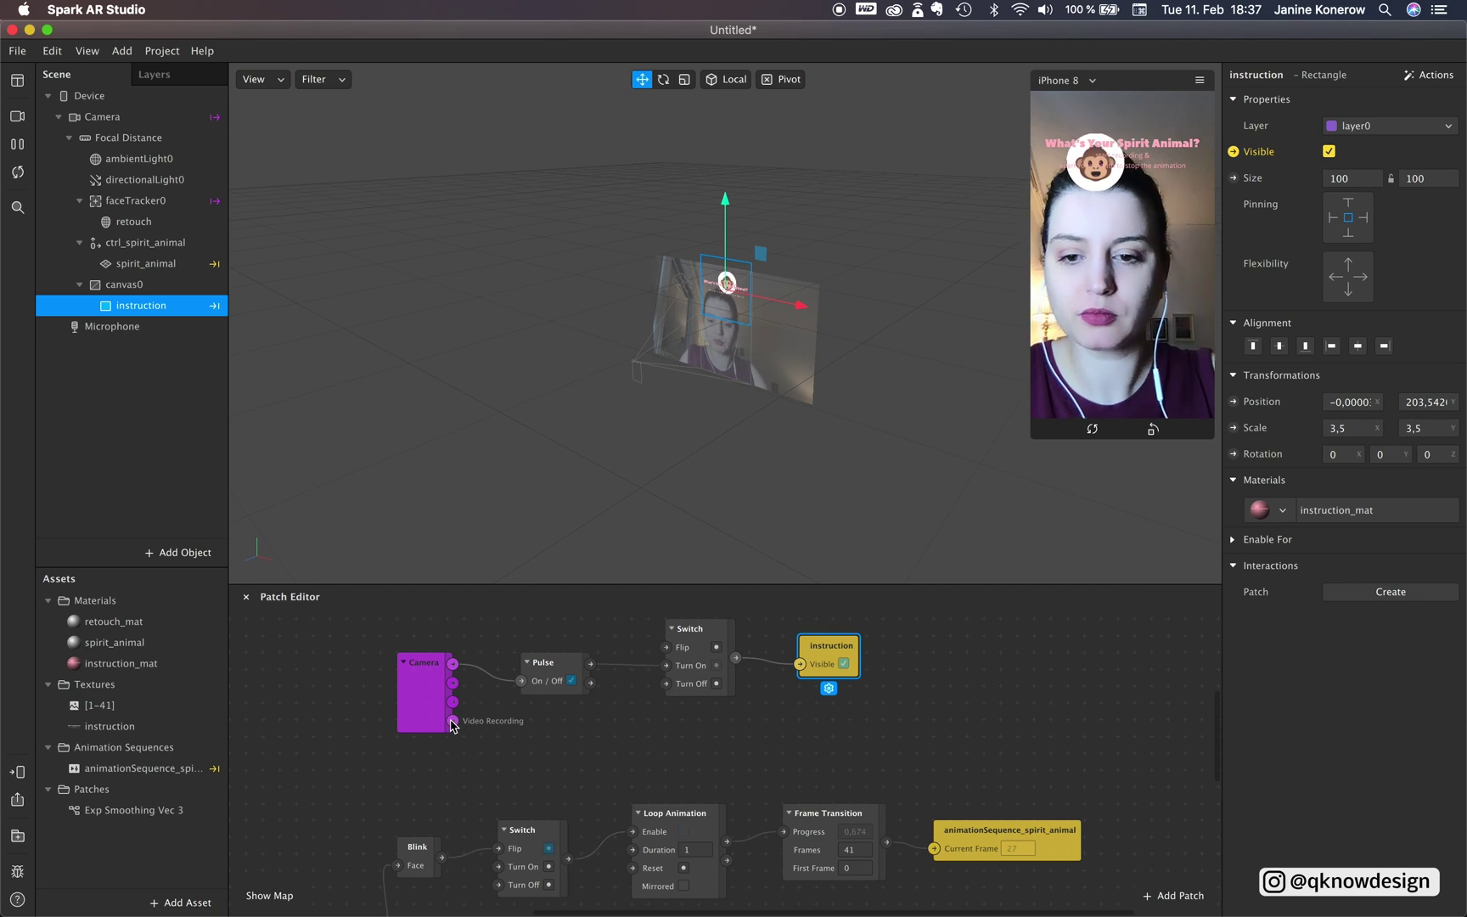
- Route the Camera's Video Recording output through a second Pulse into the Switch's Turn Off
left_click_drag(425, 732, 391, 750)
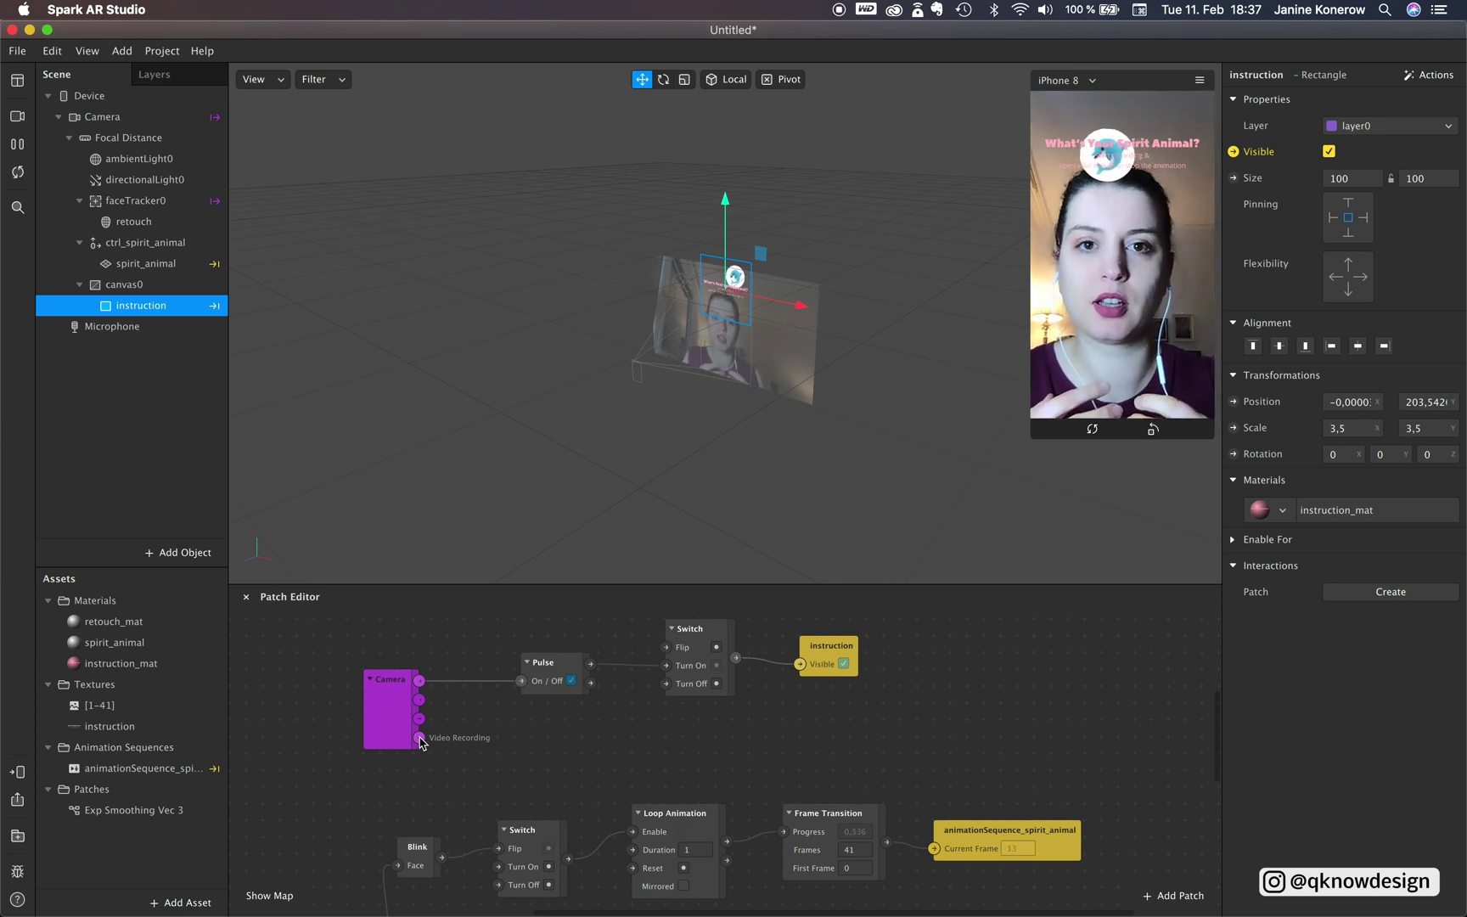
left_click_drag(420, 741, 667, 683)
left_click_drag(514, 691, 501, 756)
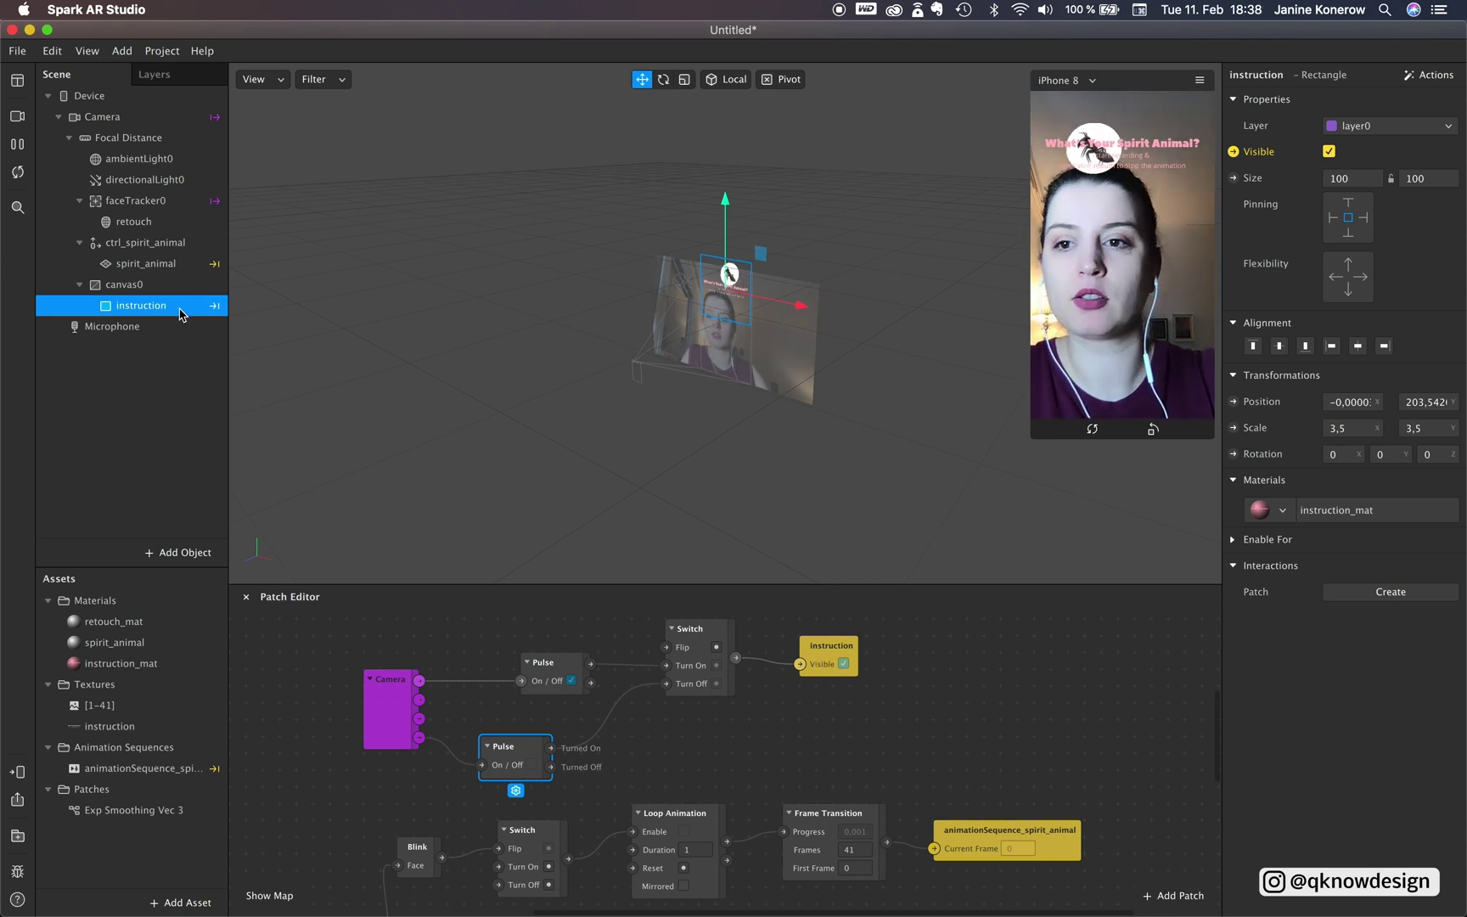
left_click(146, 265)
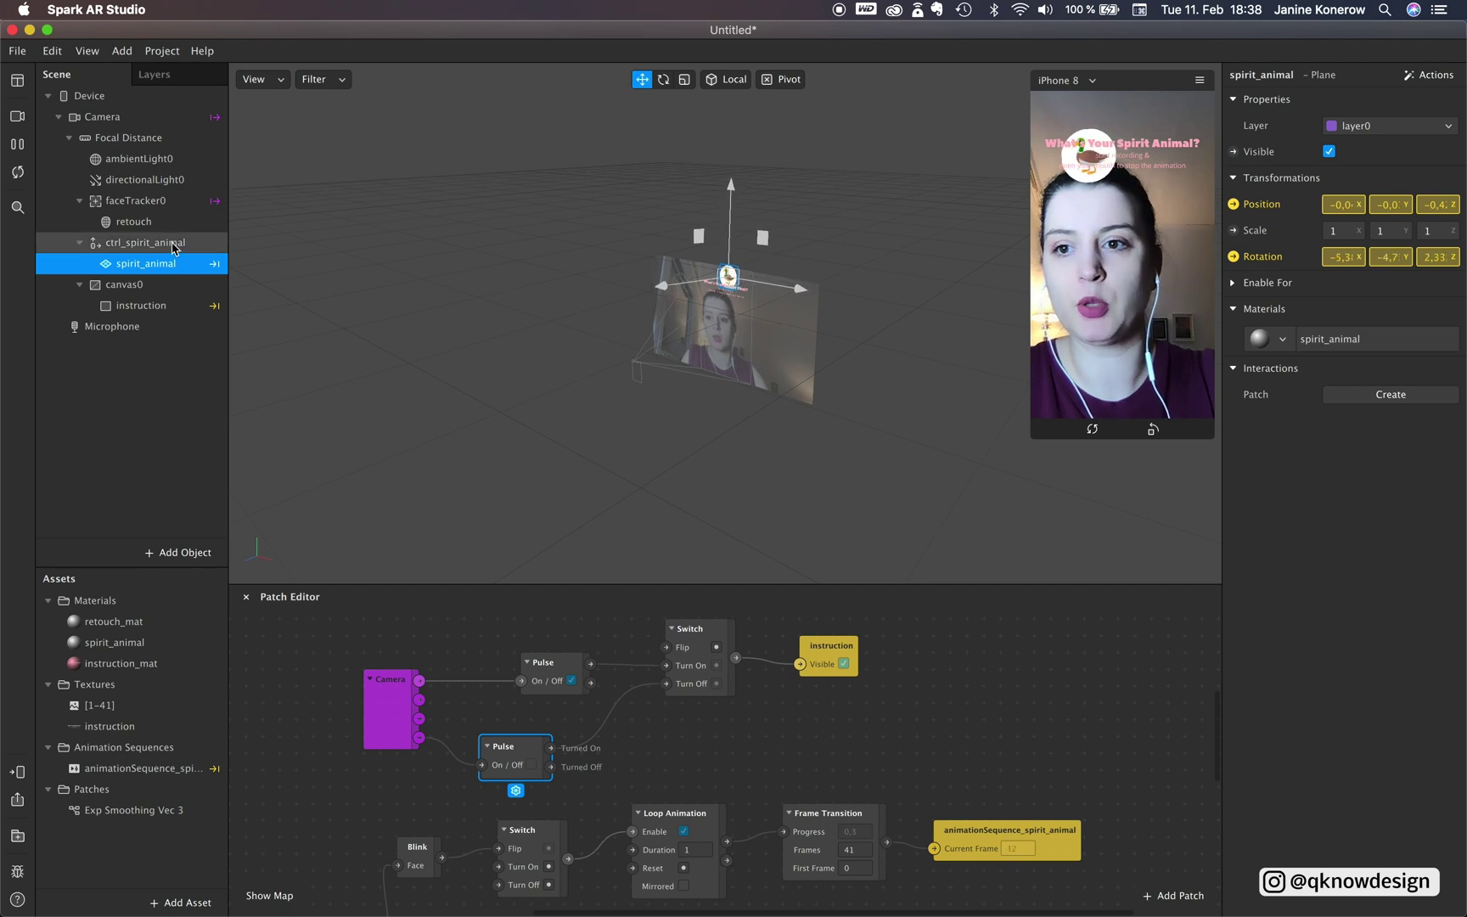
- Add a spirit_animal Visible patch below the Switch and drive it from Camera Video Recording
left_click(1234, 151)
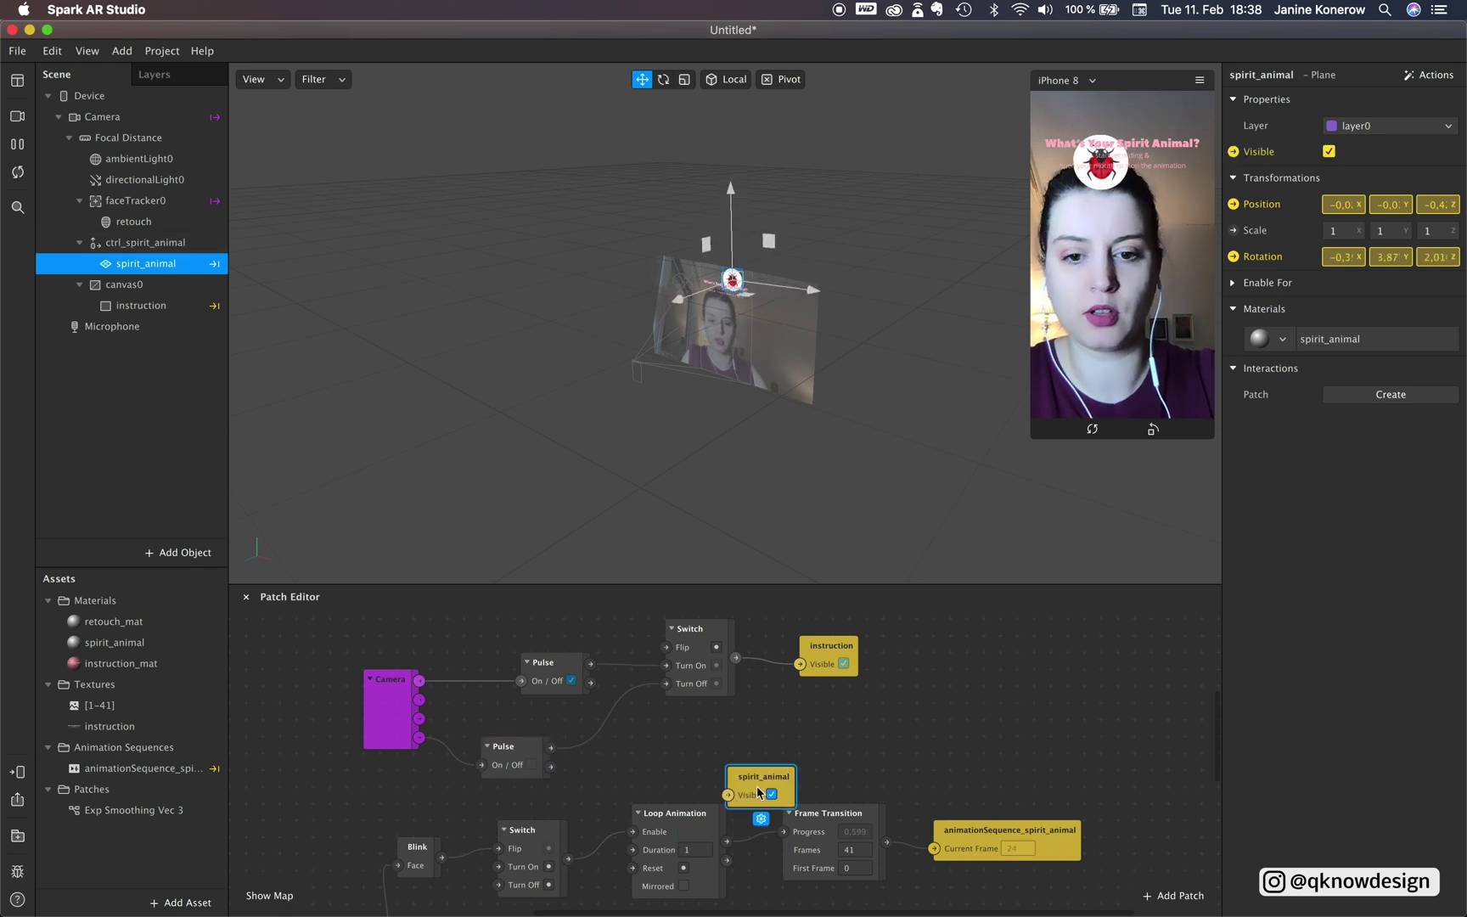
left_click_drag(758, 793, 689, 741)
left_click_drag(419, 738, 666, 706)
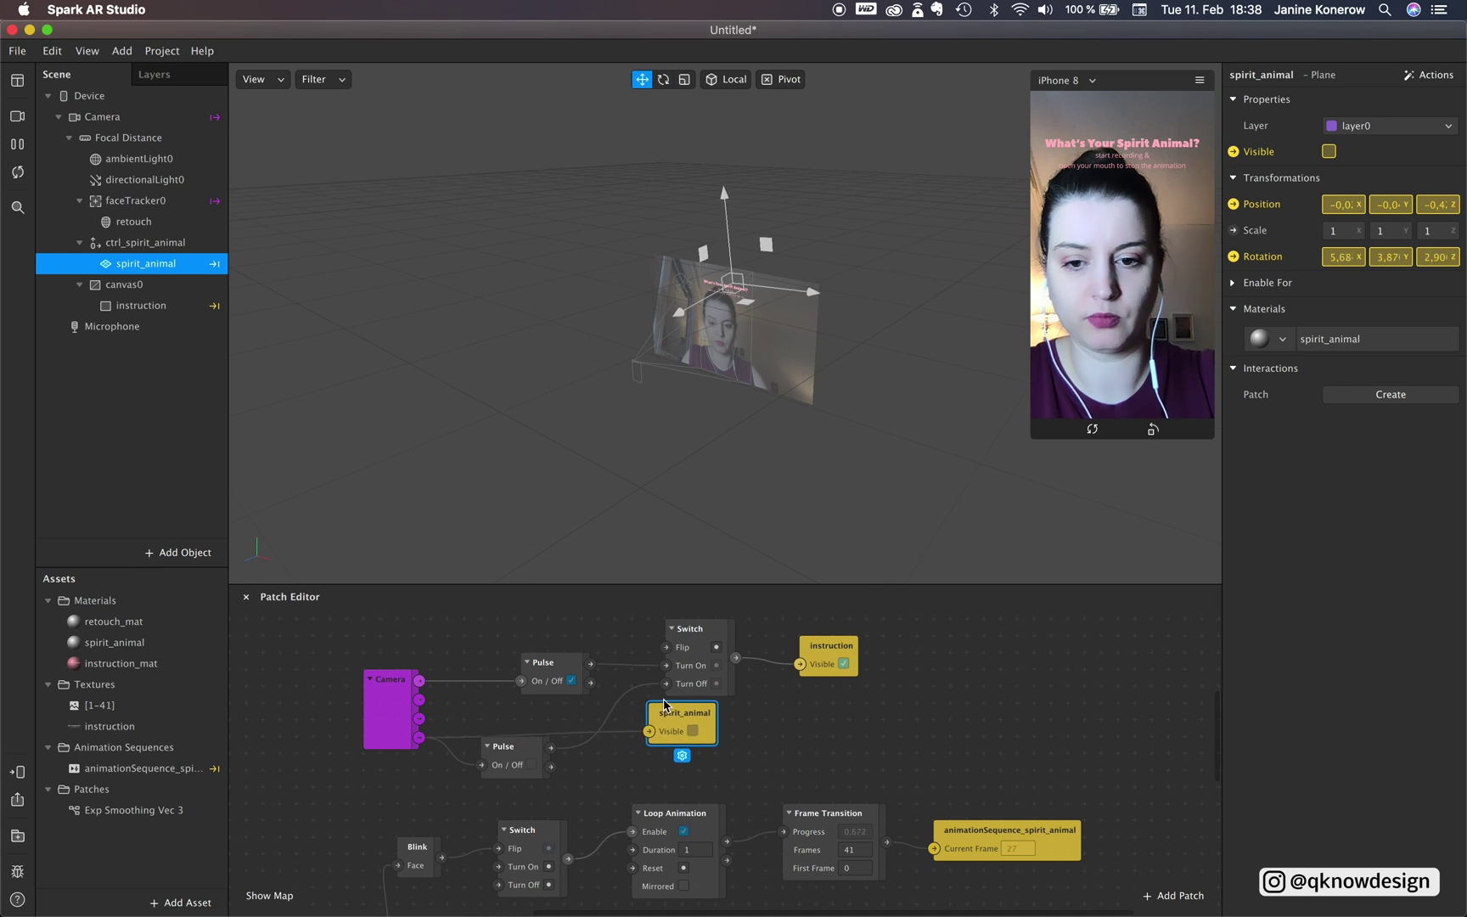
- Position the recording Pulse beside the animation Switch so it feeds Turn On
scroll(590, 785, "down", 5)
scroll(590, 785, "right", 3)
mouse_move(476, 696)
left_mouse_down()
mouse_move(469, 720)
mouse_move(494, 712)
left_mouse_up()
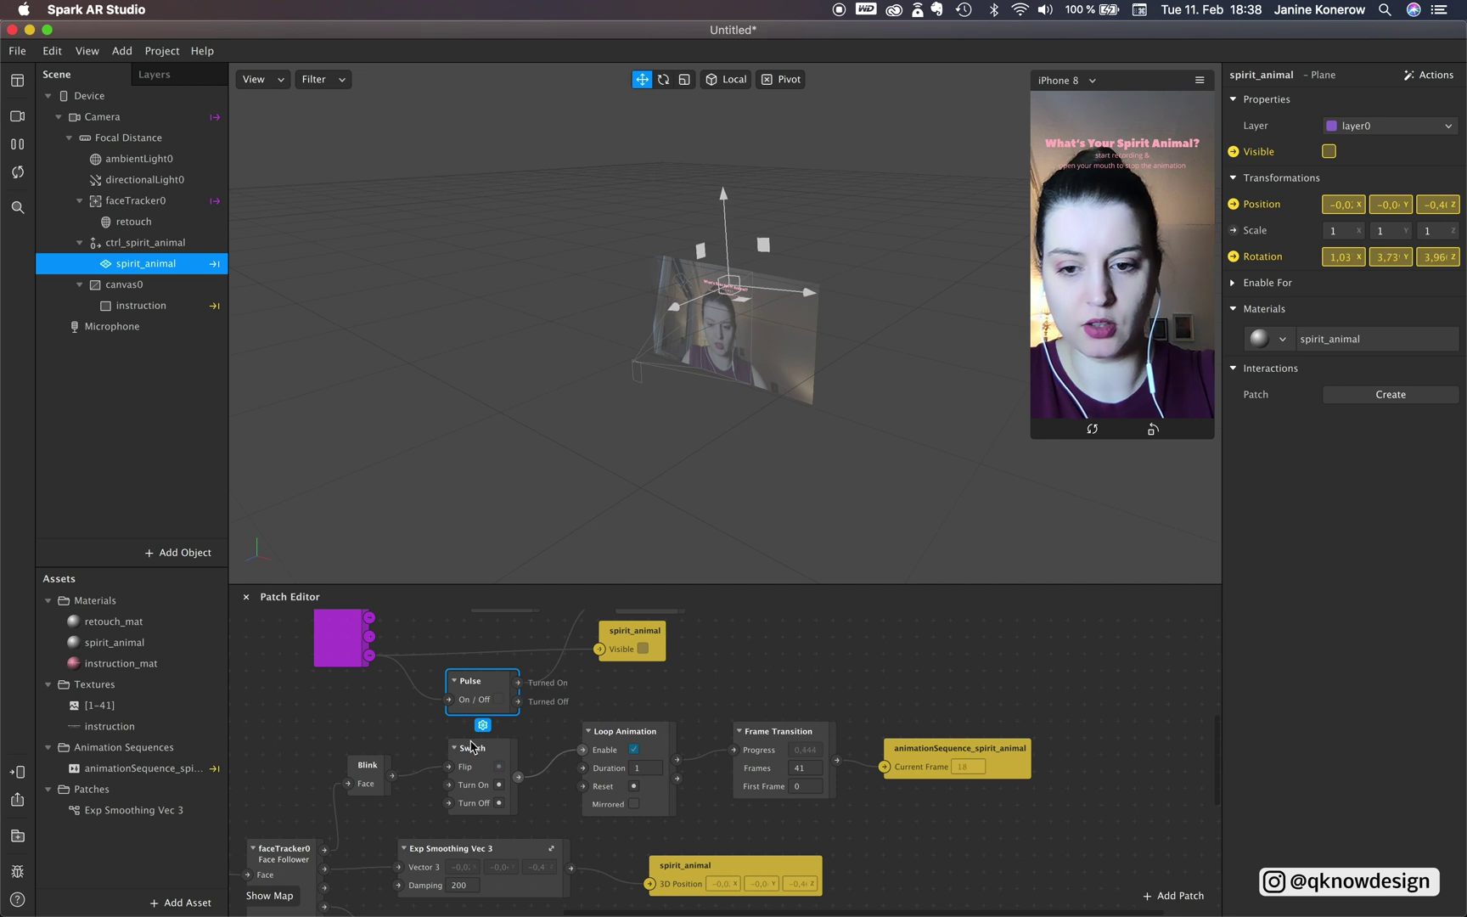
left_click_drag(466, 790, 499, 772)
left_click_drag(483, 698, 481, 767)
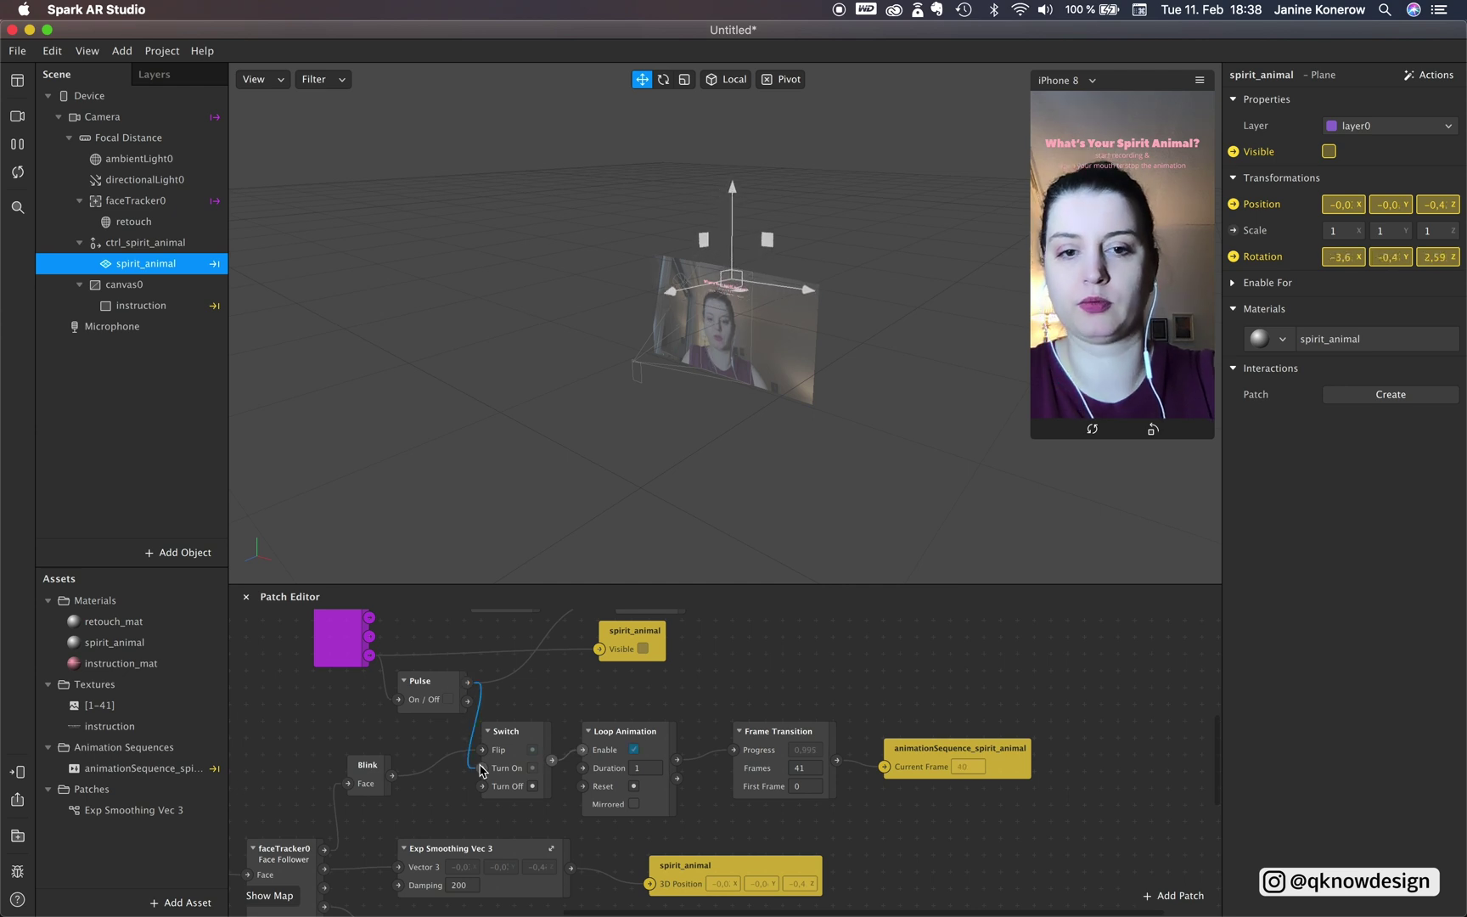
- Shift the animation Switch, Loop Animation, Frame Transition and sequence patches to the right
scroll(594, 747, "left", 5)
left_click(637, 696)
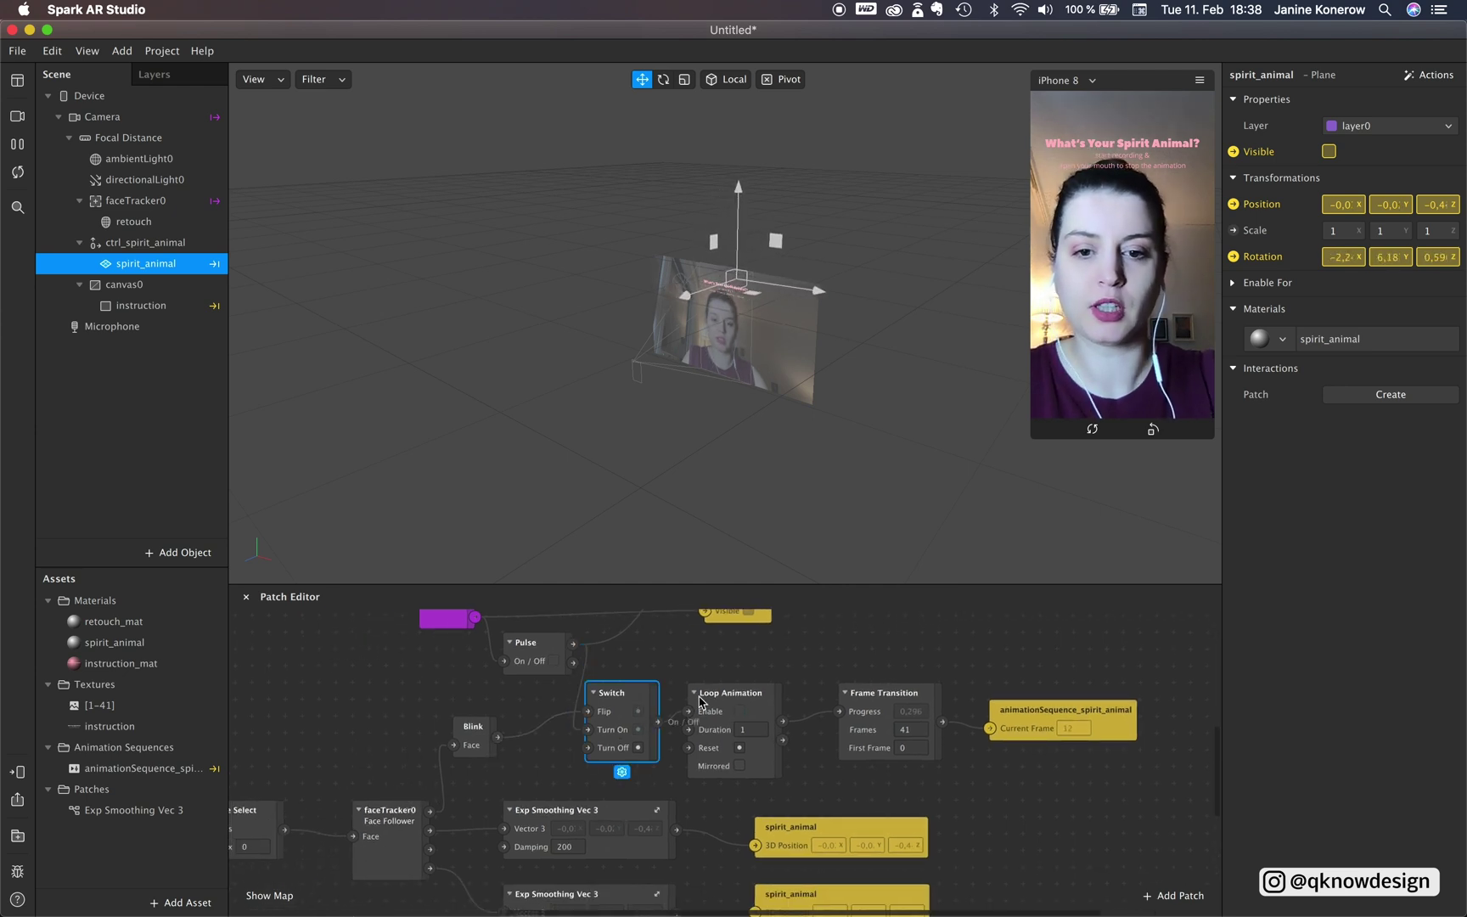
left_click(751, 698, "shift")
left_click(890, 691, "shift")
left_click(1051, 720, "shift")
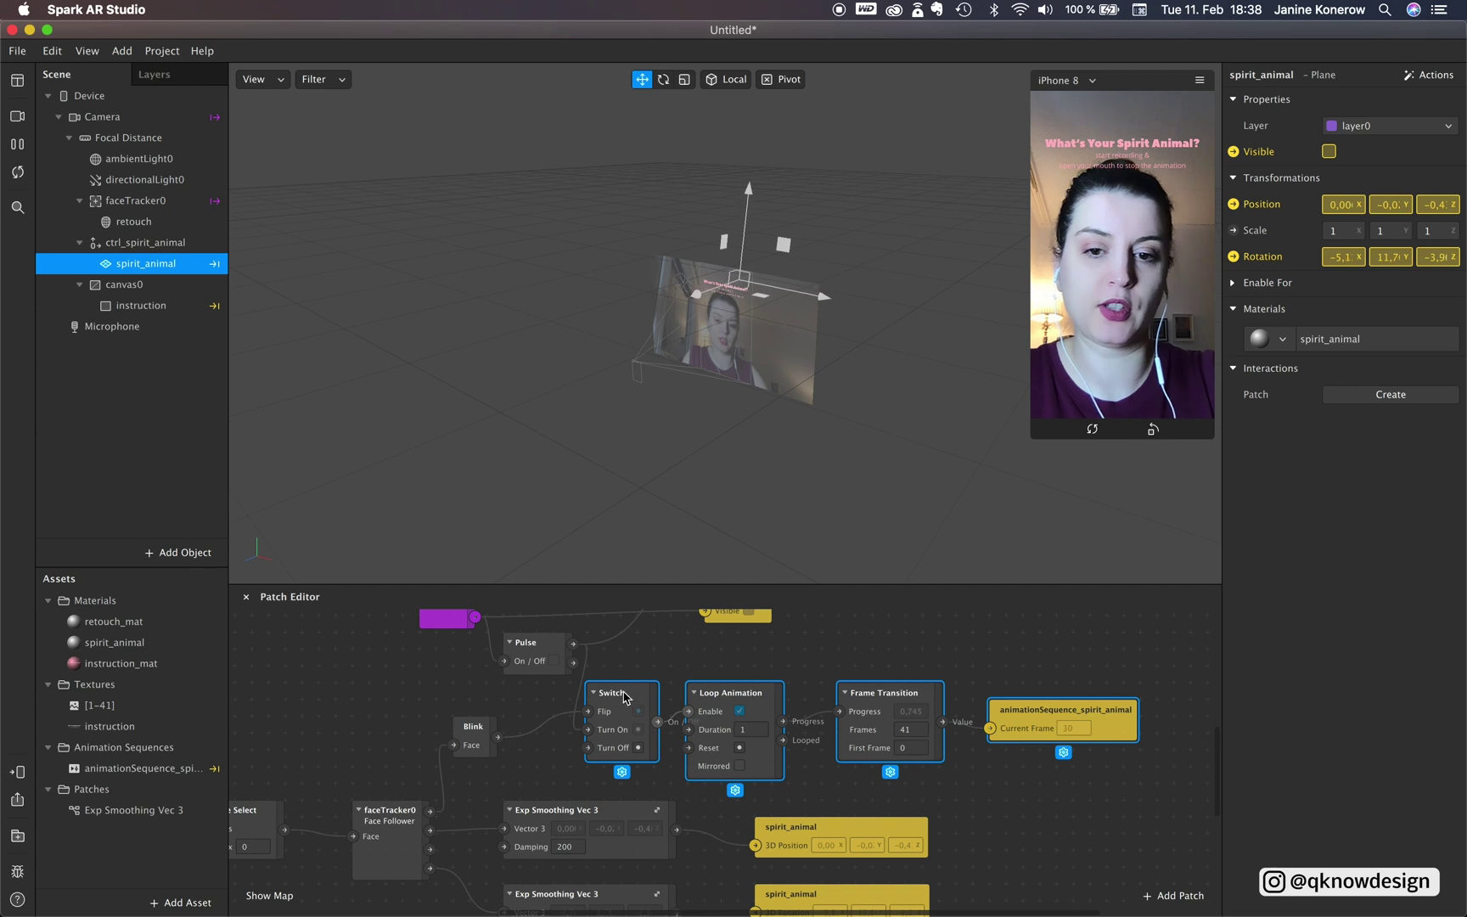
left_click_drag(1051, 720, 1135, 703)
left_click(521, 746)
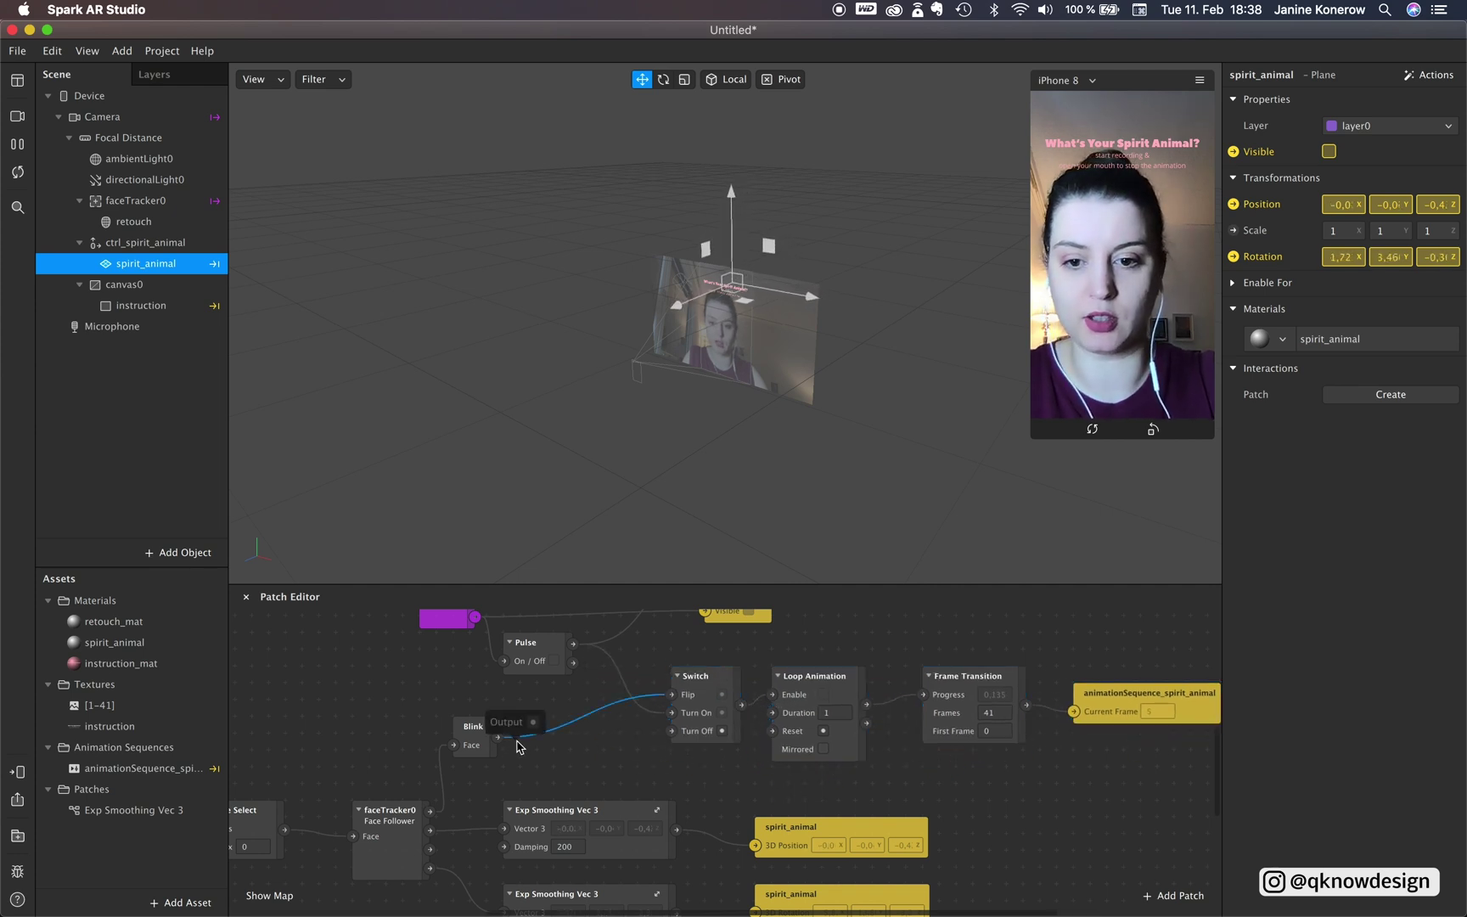
- Delete the Blink patch and add a Mouth Open patch in its place
left_click(474, 736)
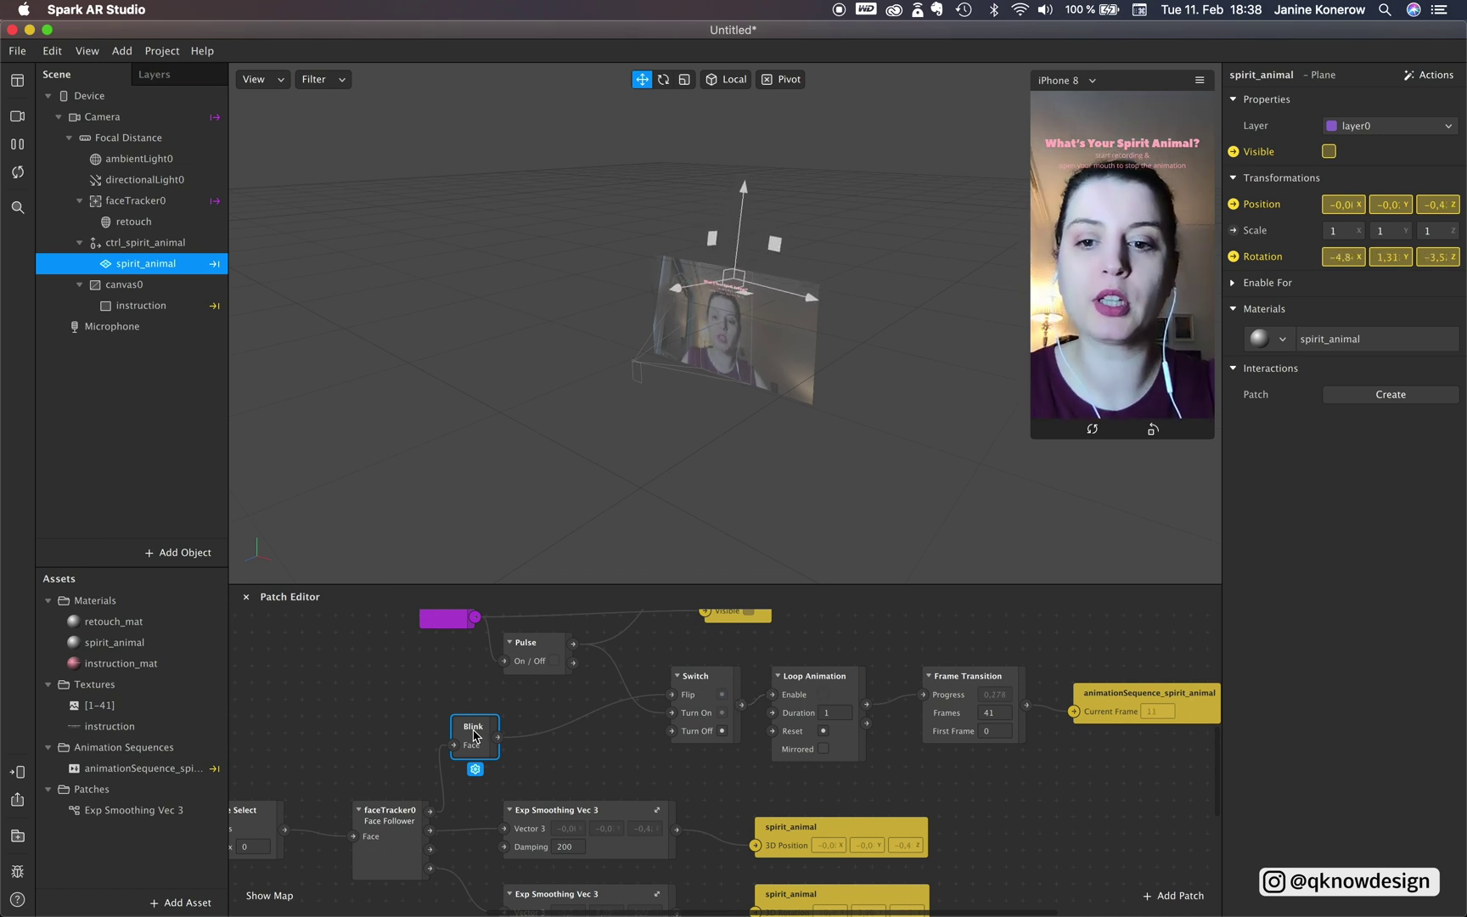
key("BackSpace")
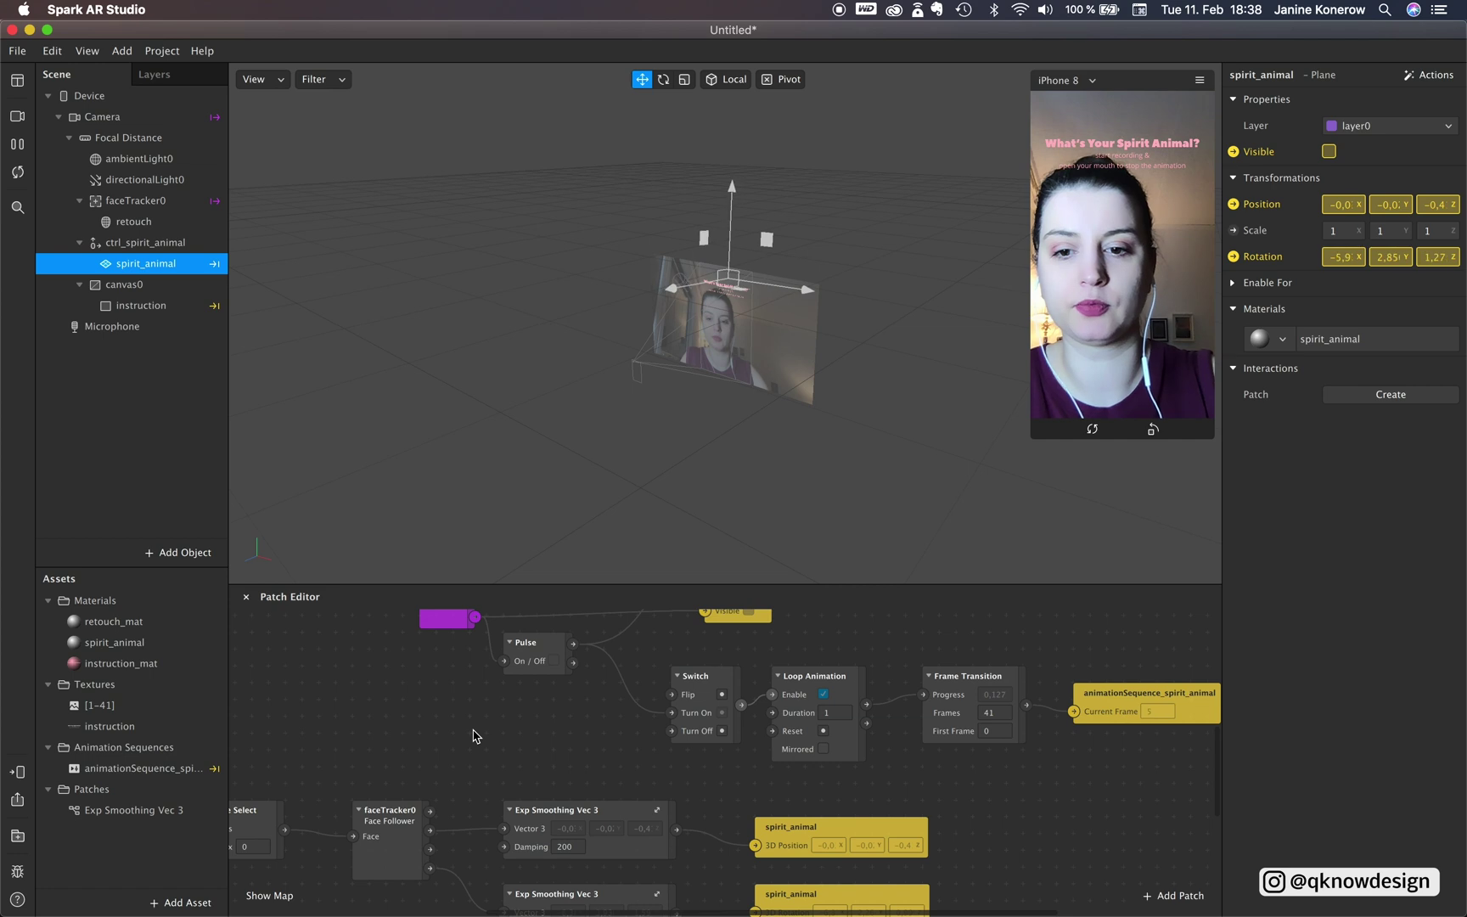
right_click(473, 746)
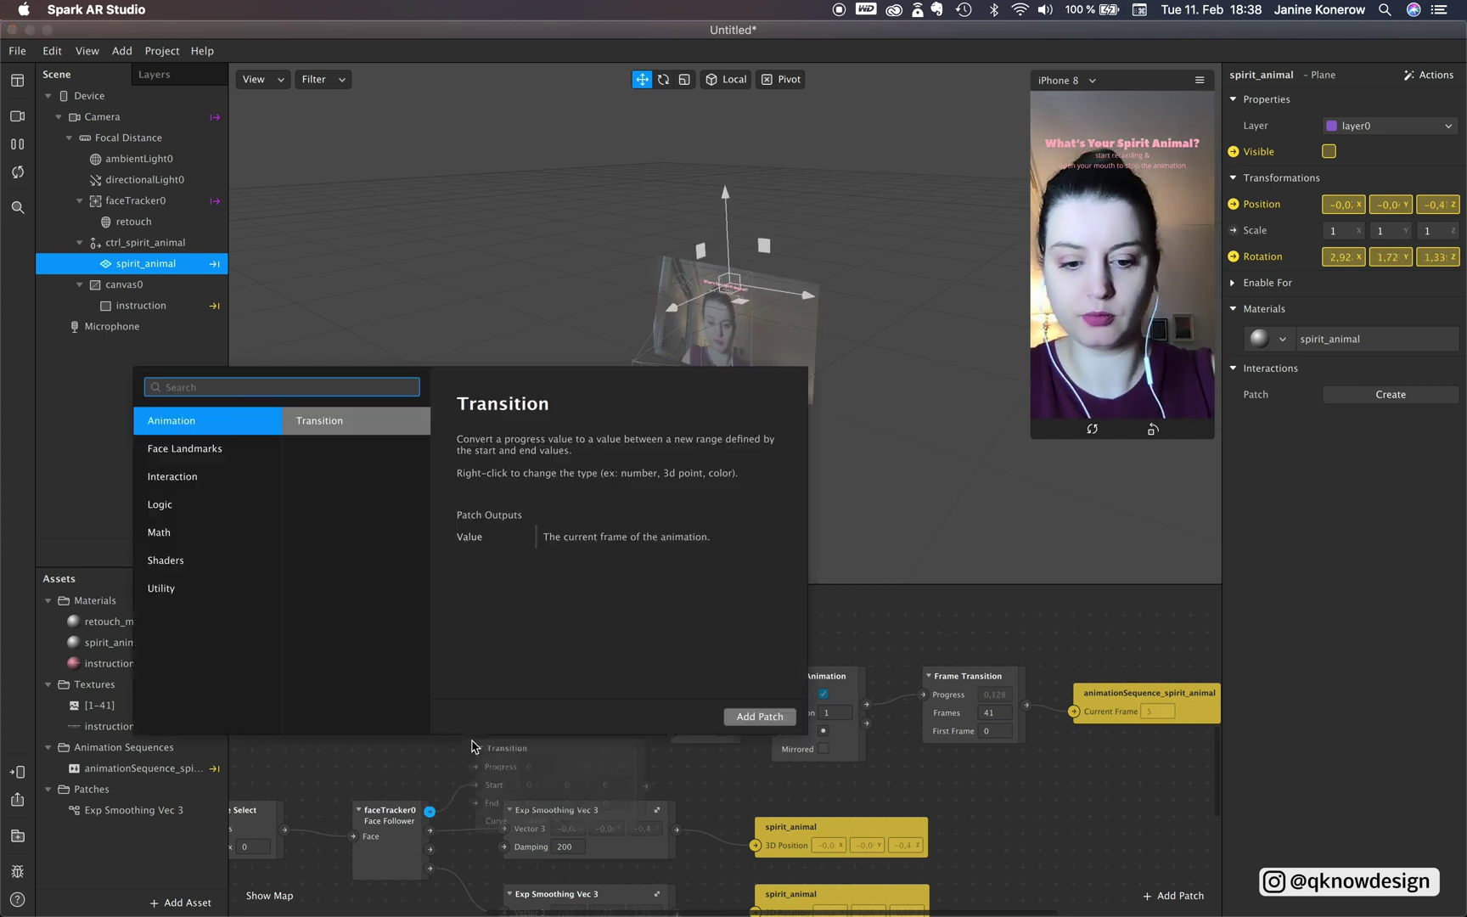
type("mouth")
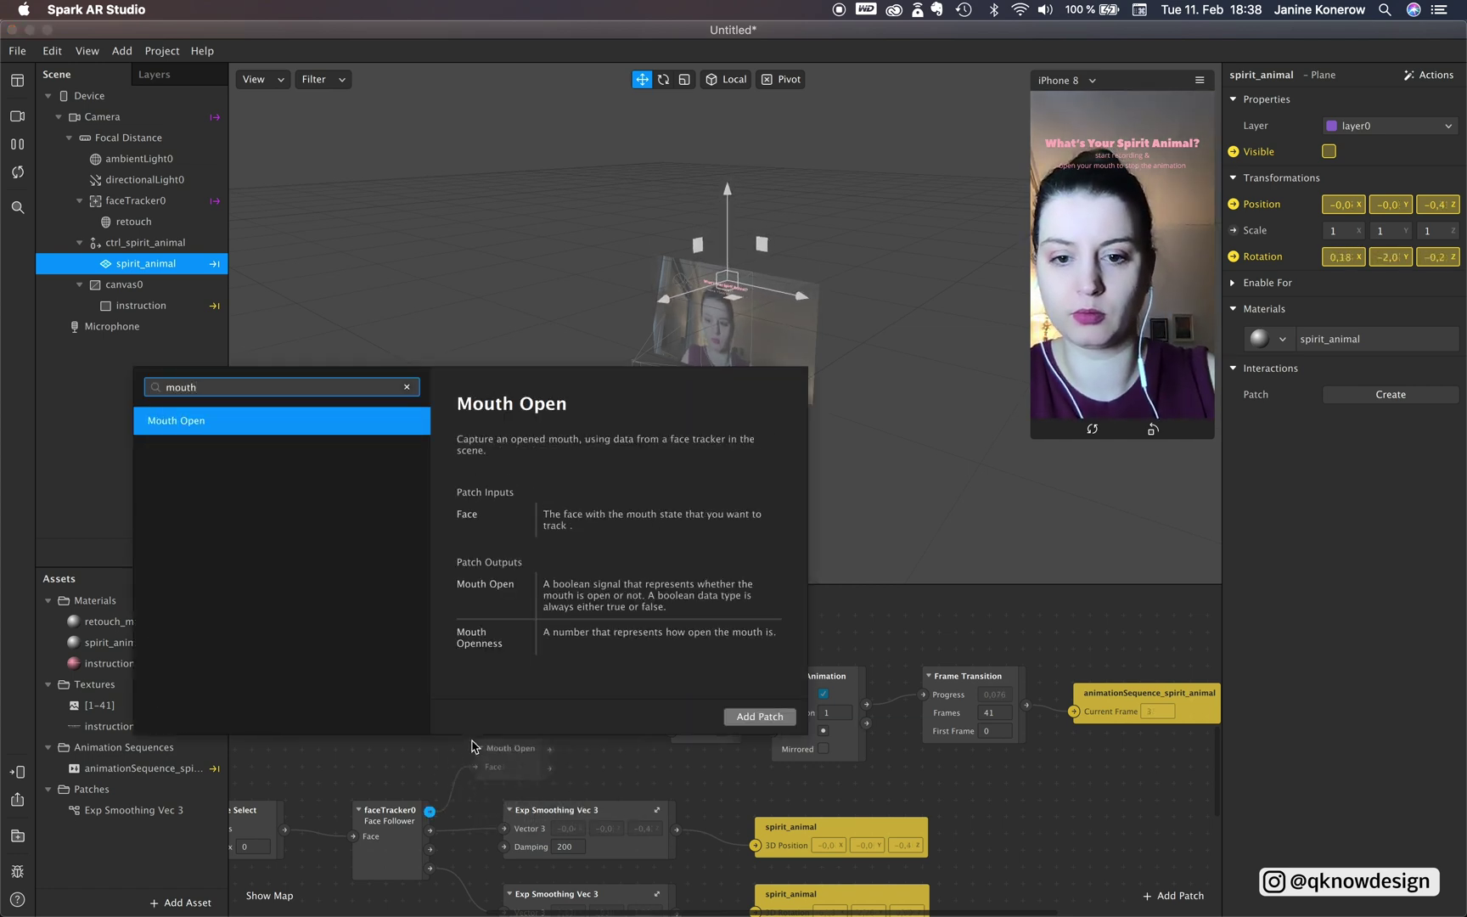
key("Return")
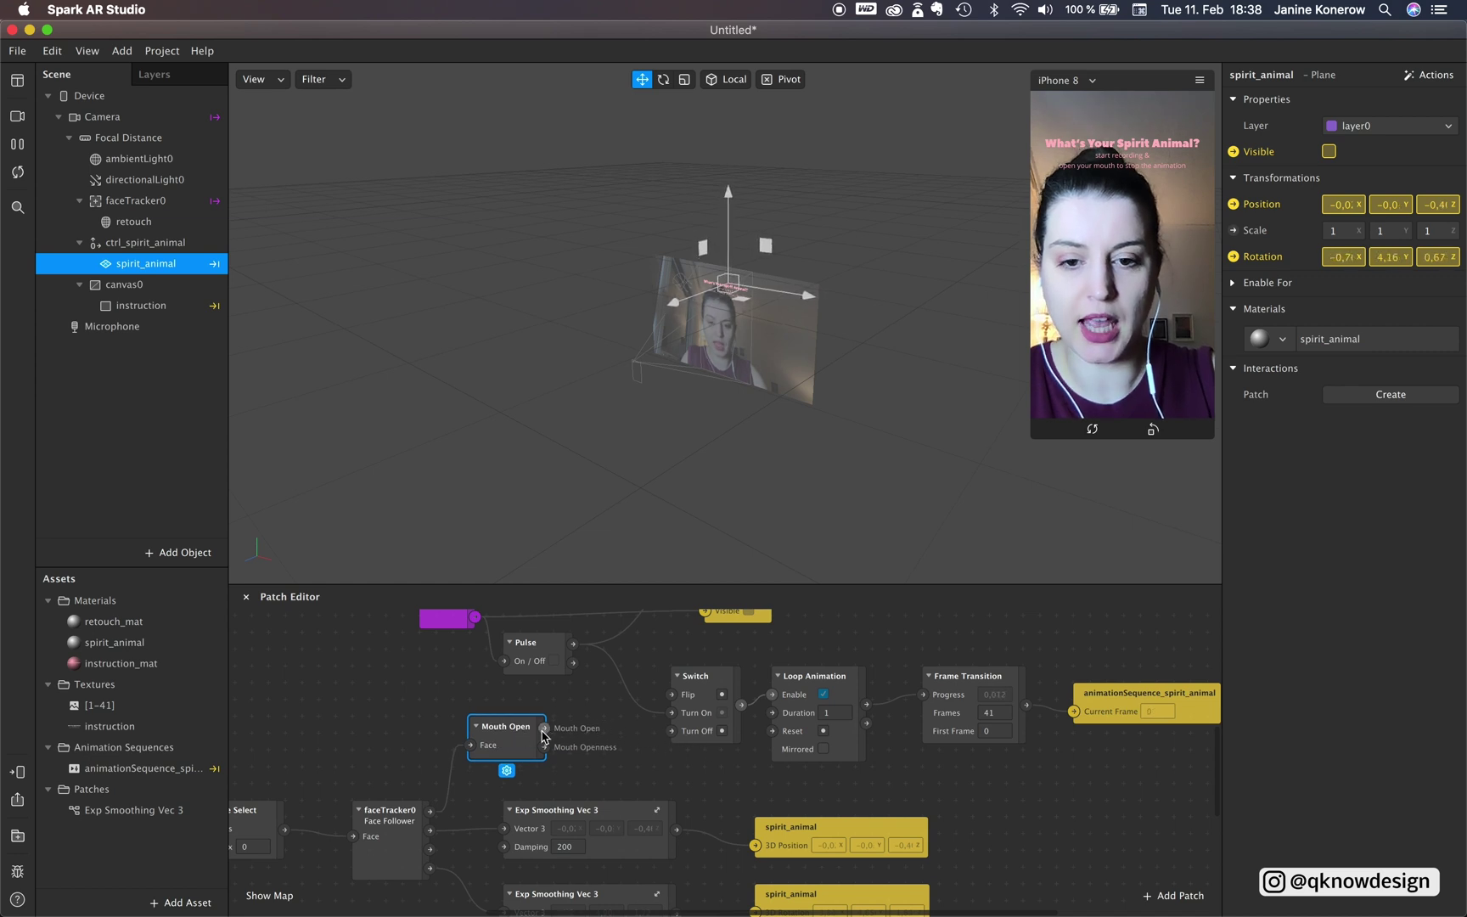
- Wire Mouth Open through its Pulse to the animation Switch's Turn Off
left_click_drag(544, 728, 586, 733)
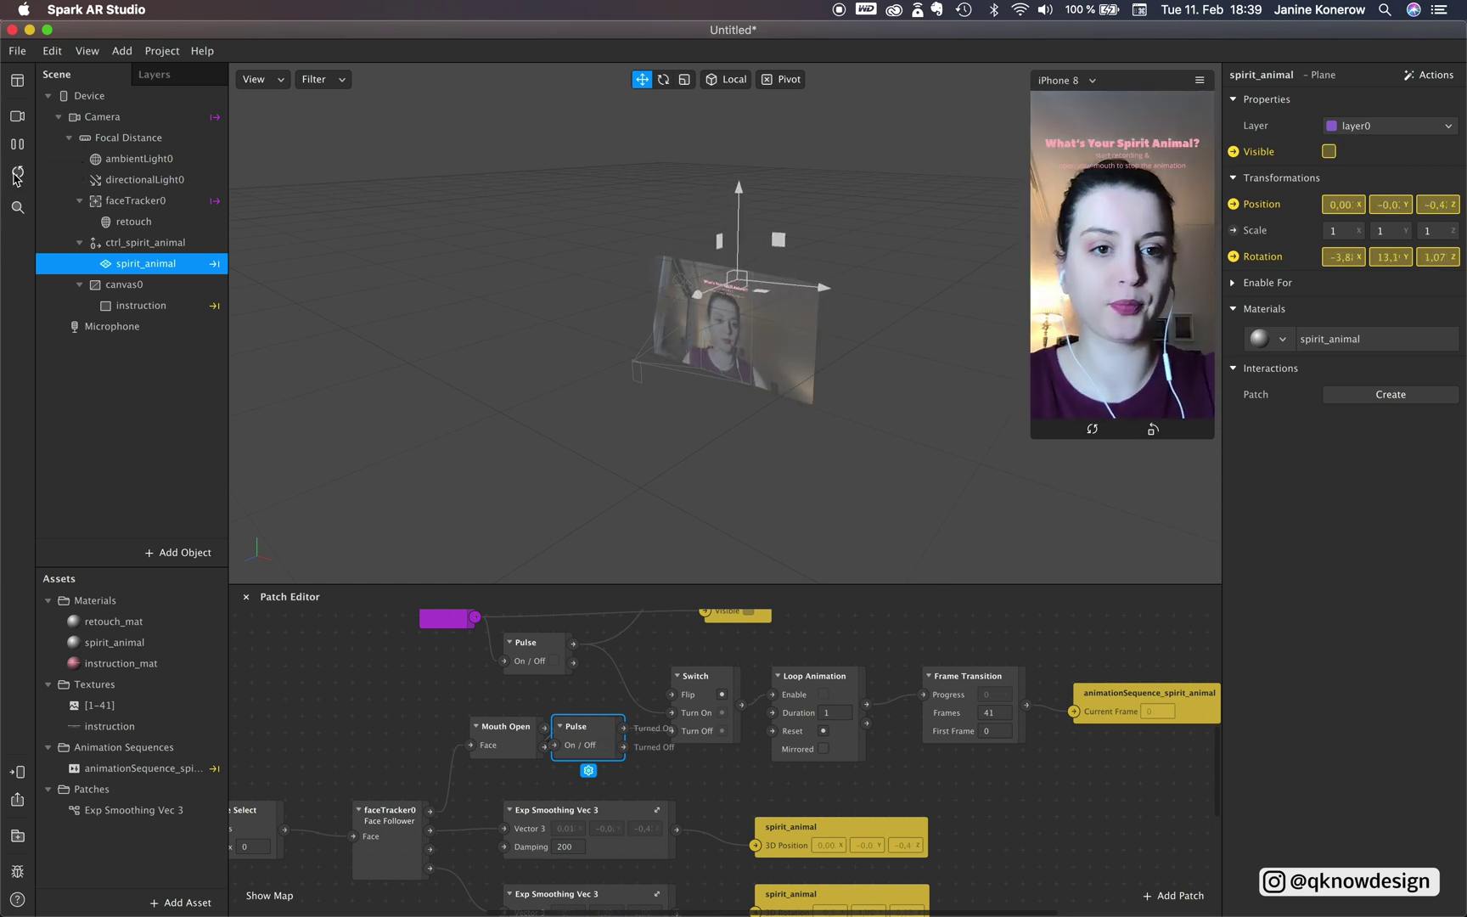
left_click_drag(573, 727, 590, 727)
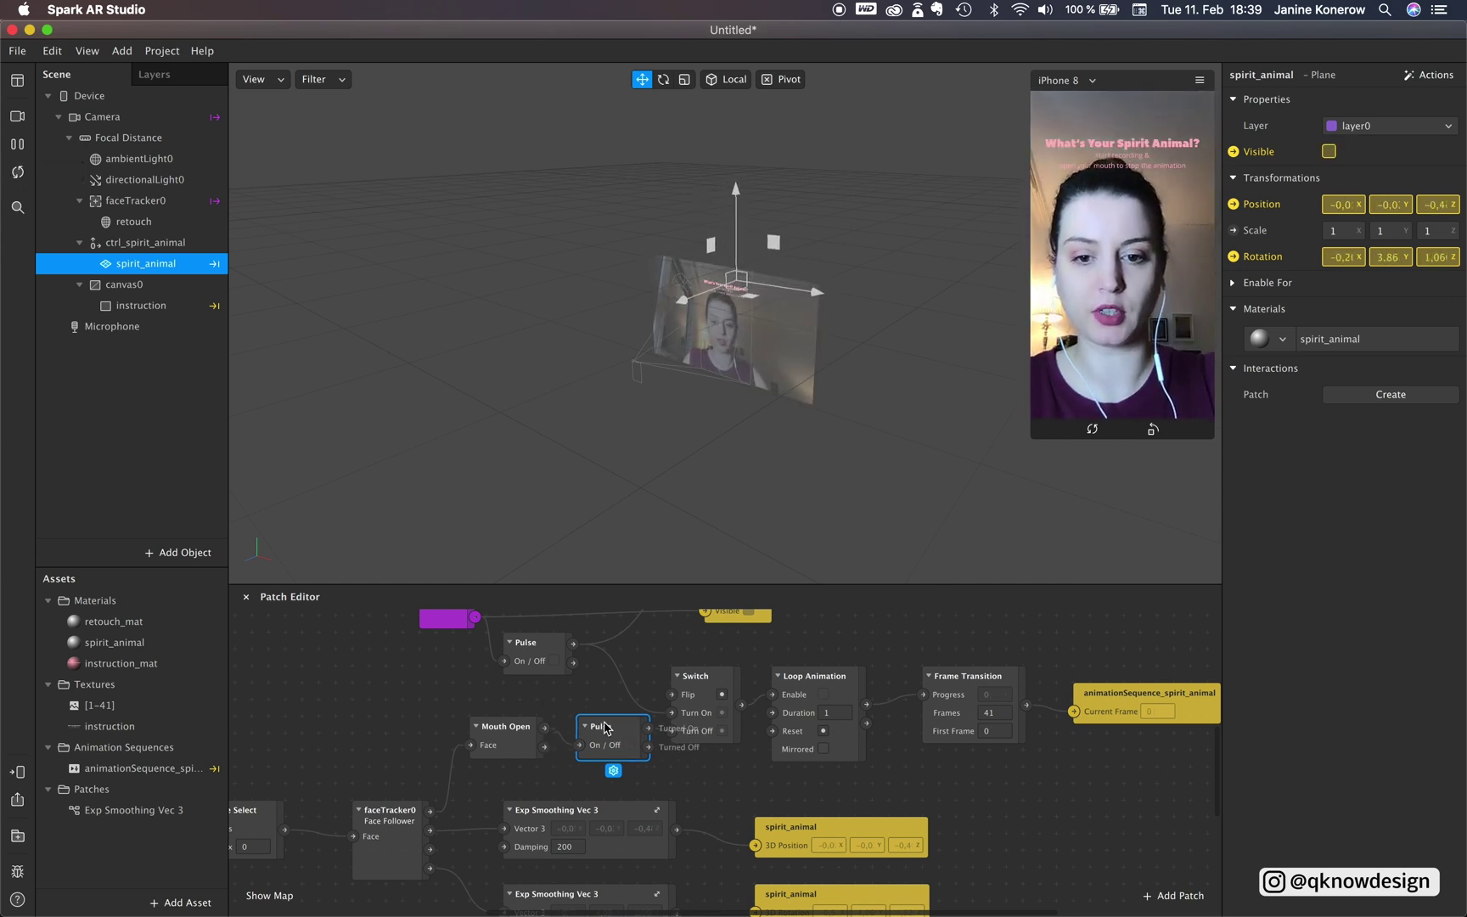
double_click(121, 663)
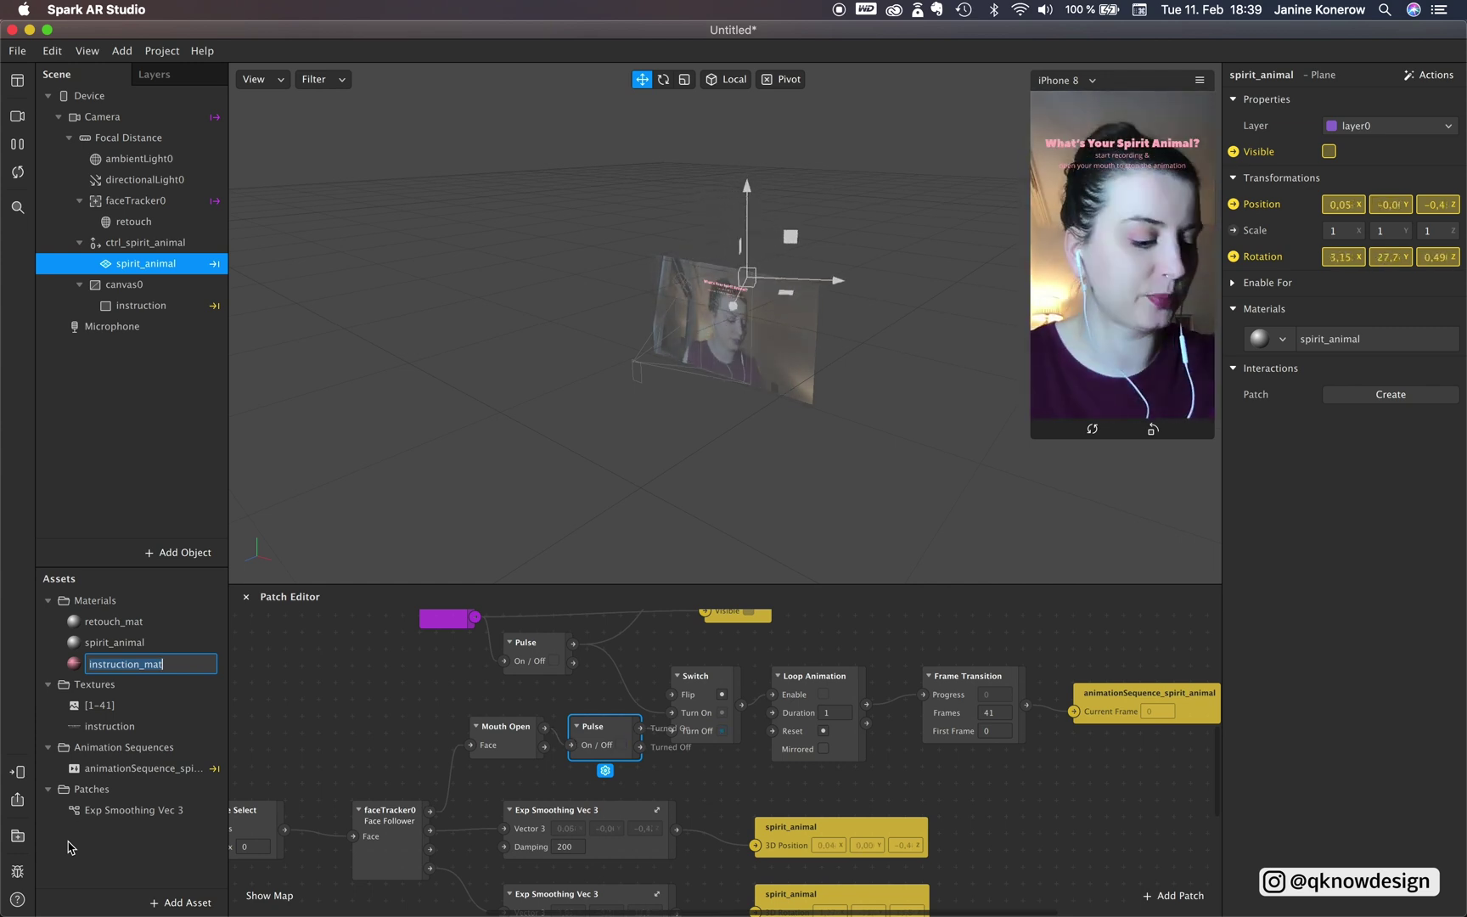
- Send the WhatsYourSpirirtAnimal effect to the connected iPhone via Test on Device
left_click(18, 771)
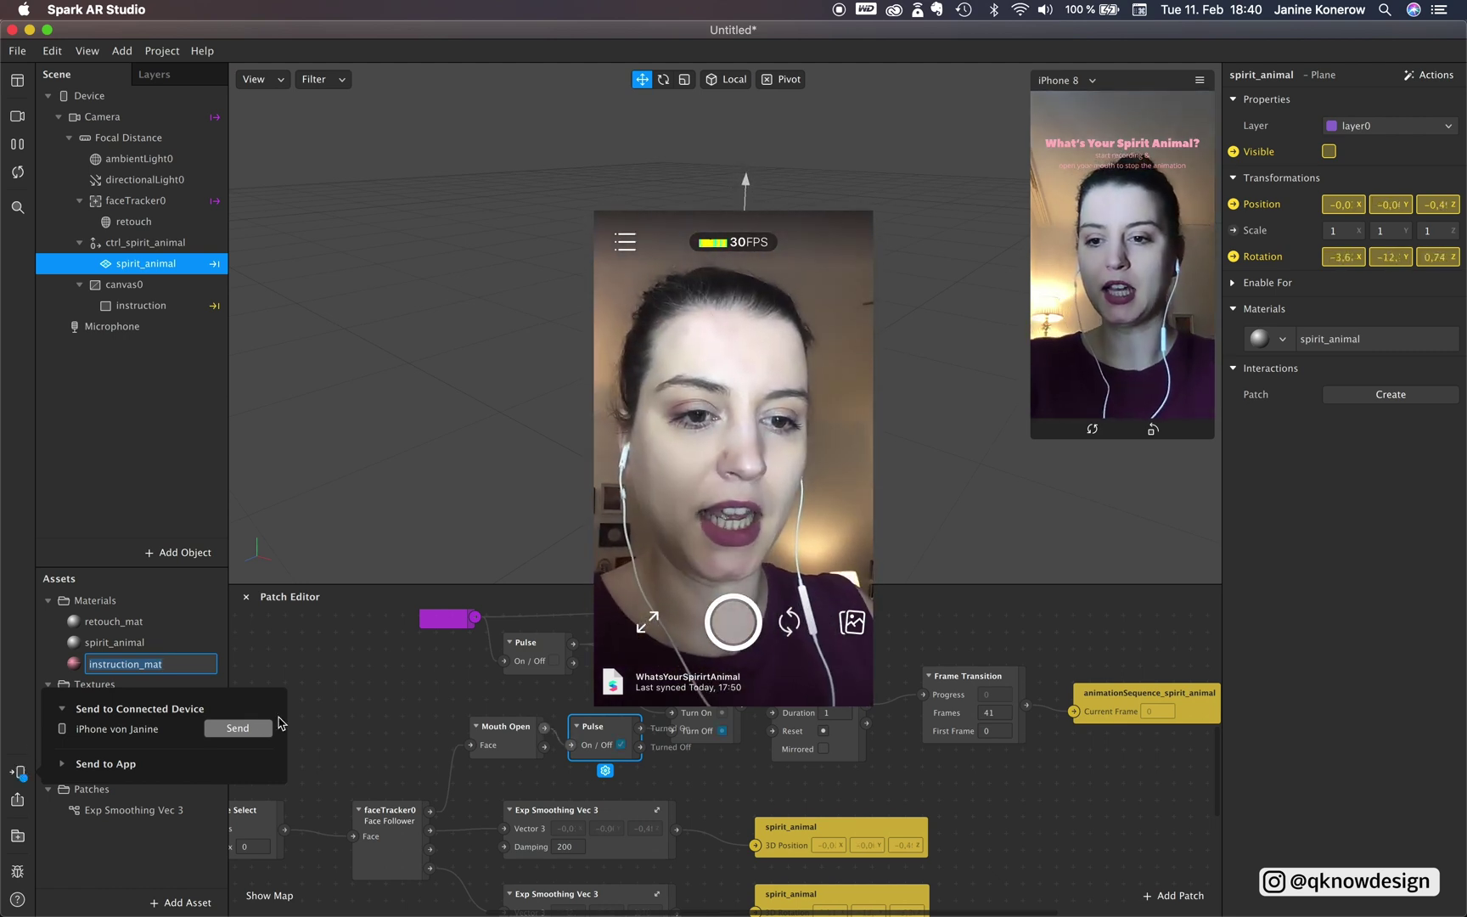
left_click(250, 732)
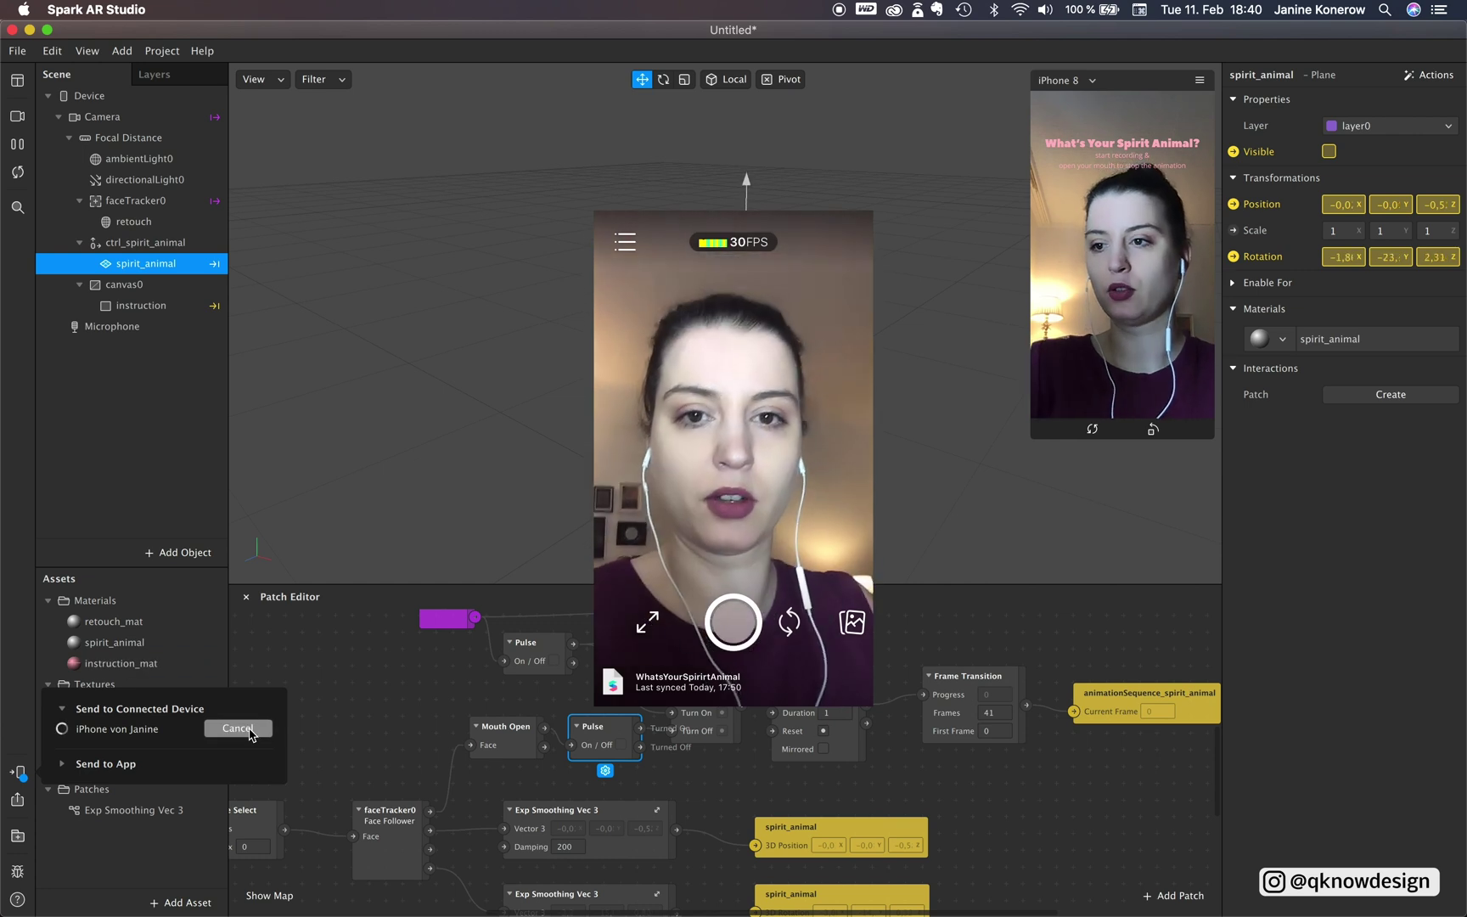